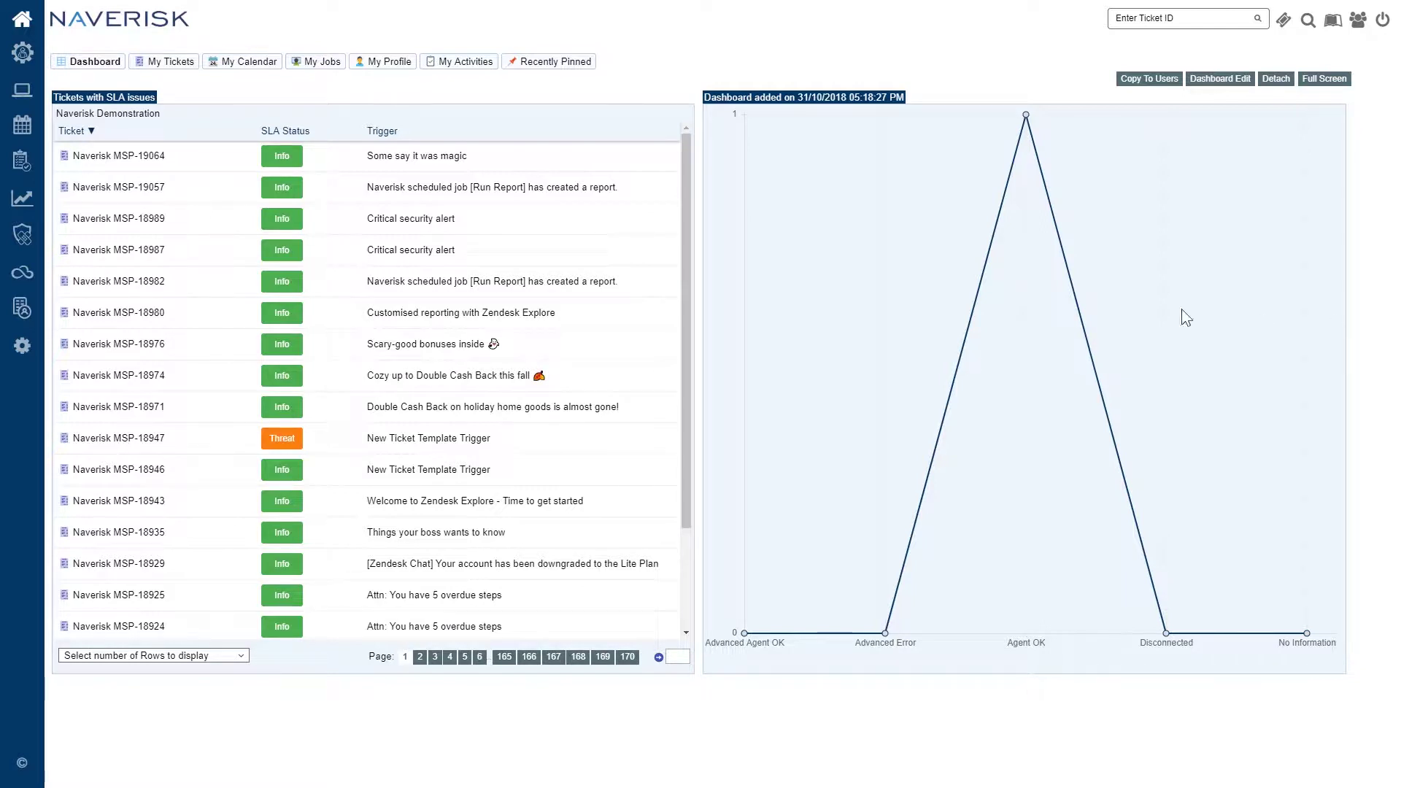
- Open Test Client's Windows 7 OS template for editing from the OS Templates list
{"action": "left_click", "coordinate": [22, 349]}
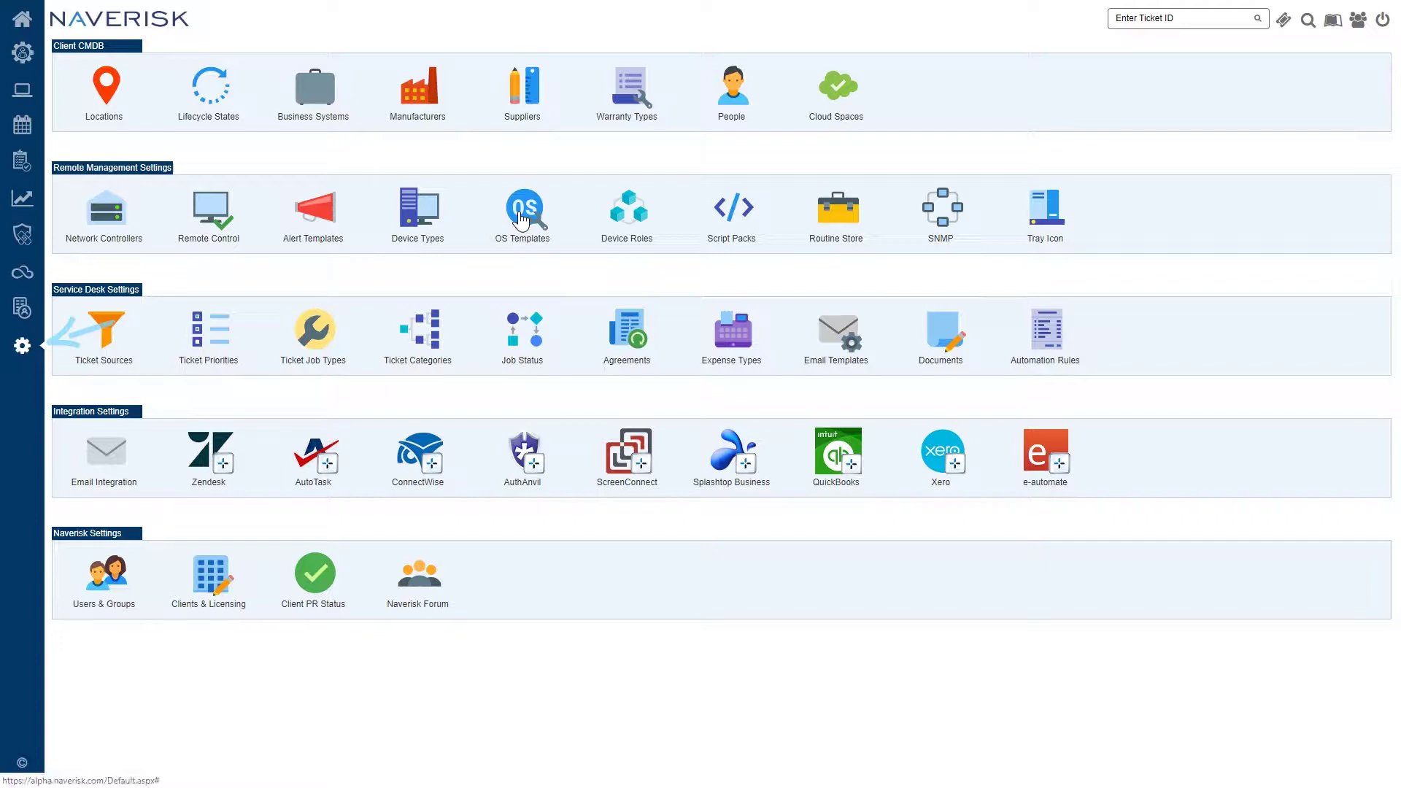
{"action": "left_click", "coordinate": [521, 218]}
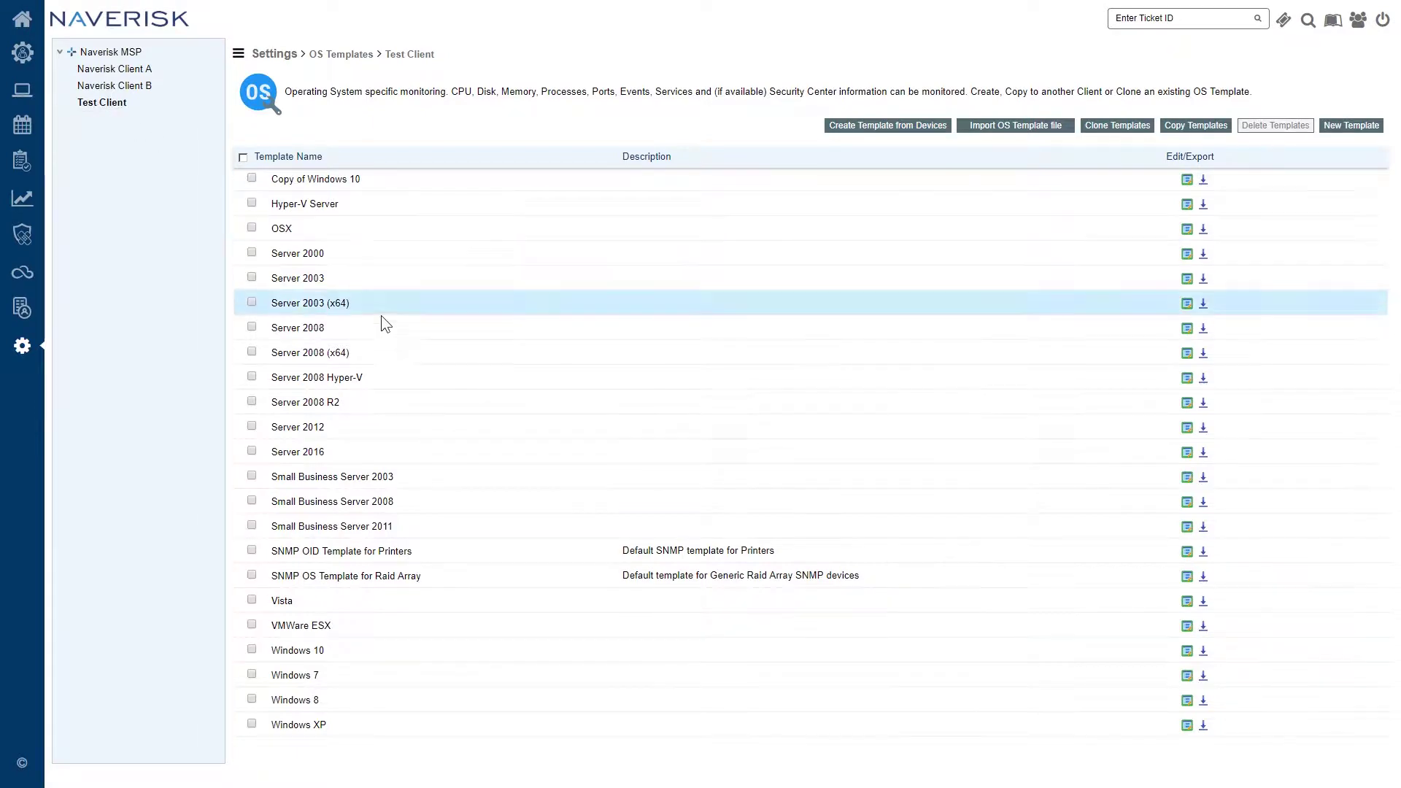
{"action": "left_click", "coordinate": [251, 674]}
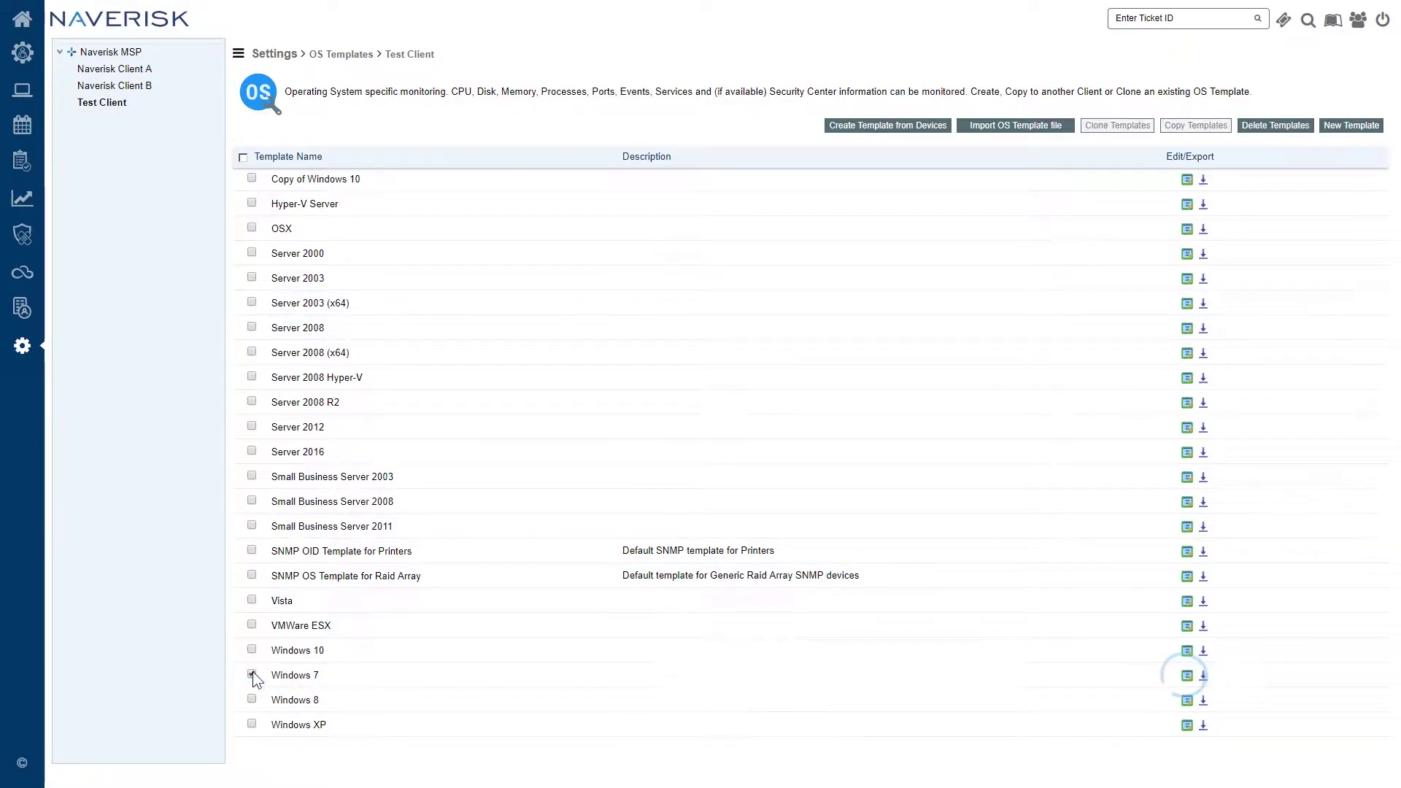
{"action": "left_click", "coordinate": [1186, 676]}
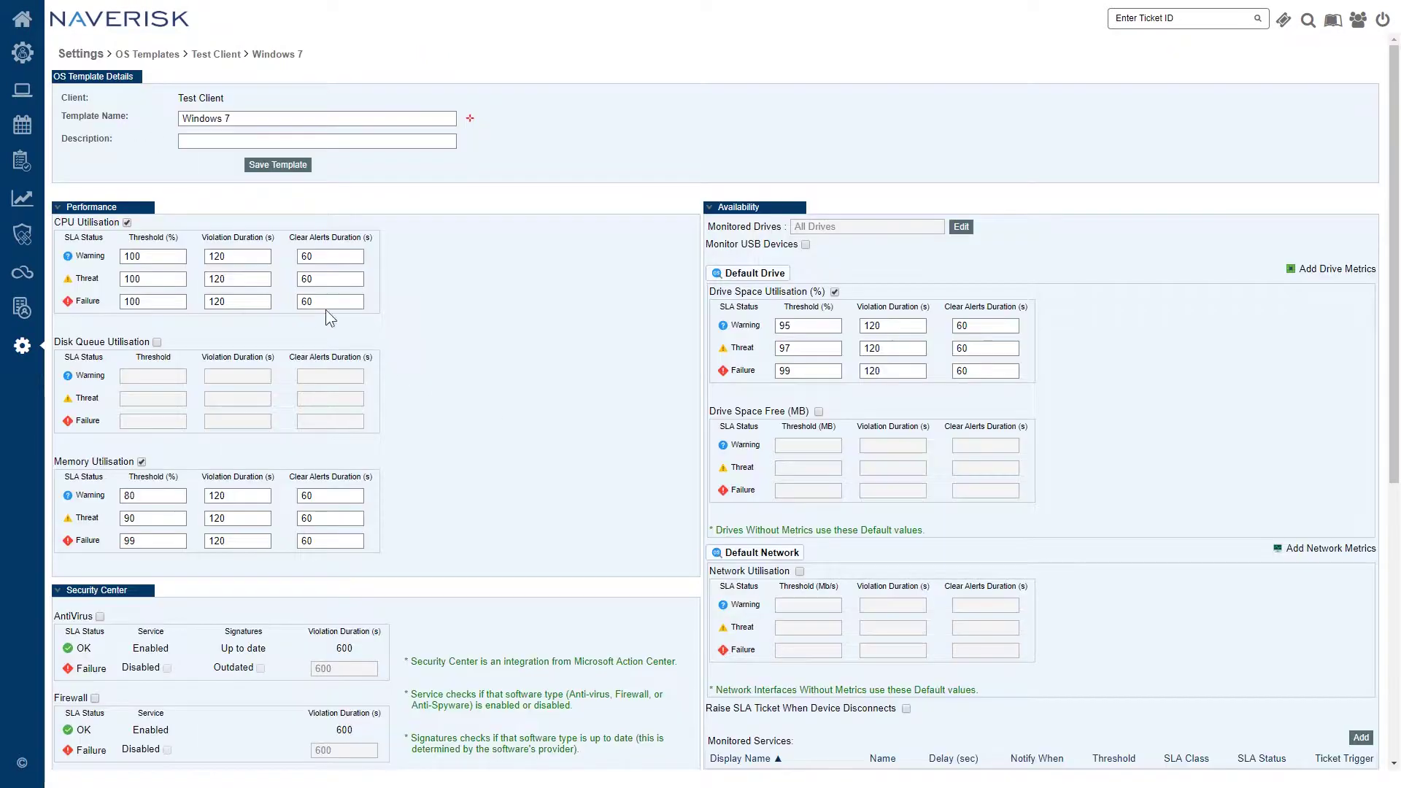
- Review the CPU Utilisation threshold, violation duration and clear-alerts duration columns
{"action": "left_click_drag", "start_coordinate": [111, 223], "coordinate": [58, 232]}
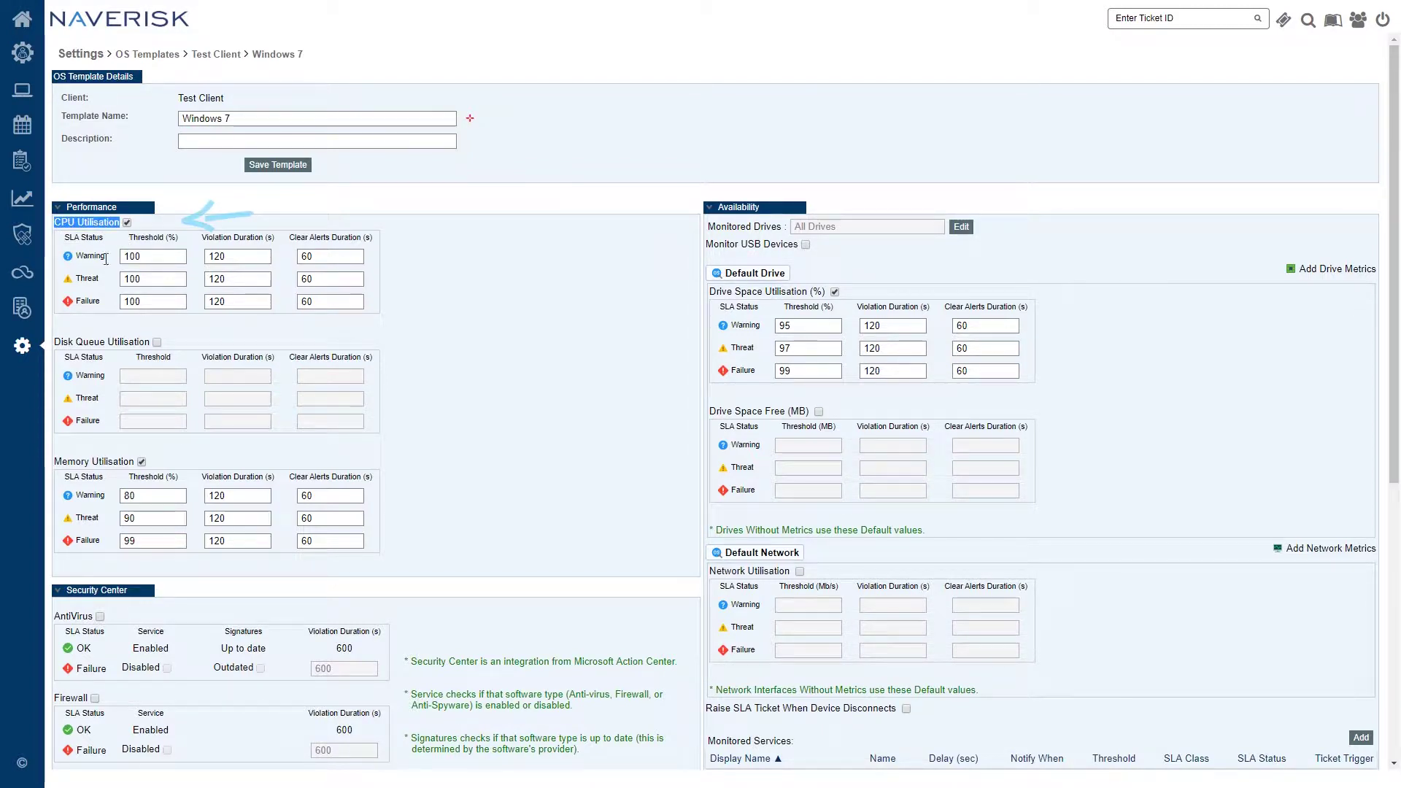
{"action": "left_click", "coordinate": [103, 299]}
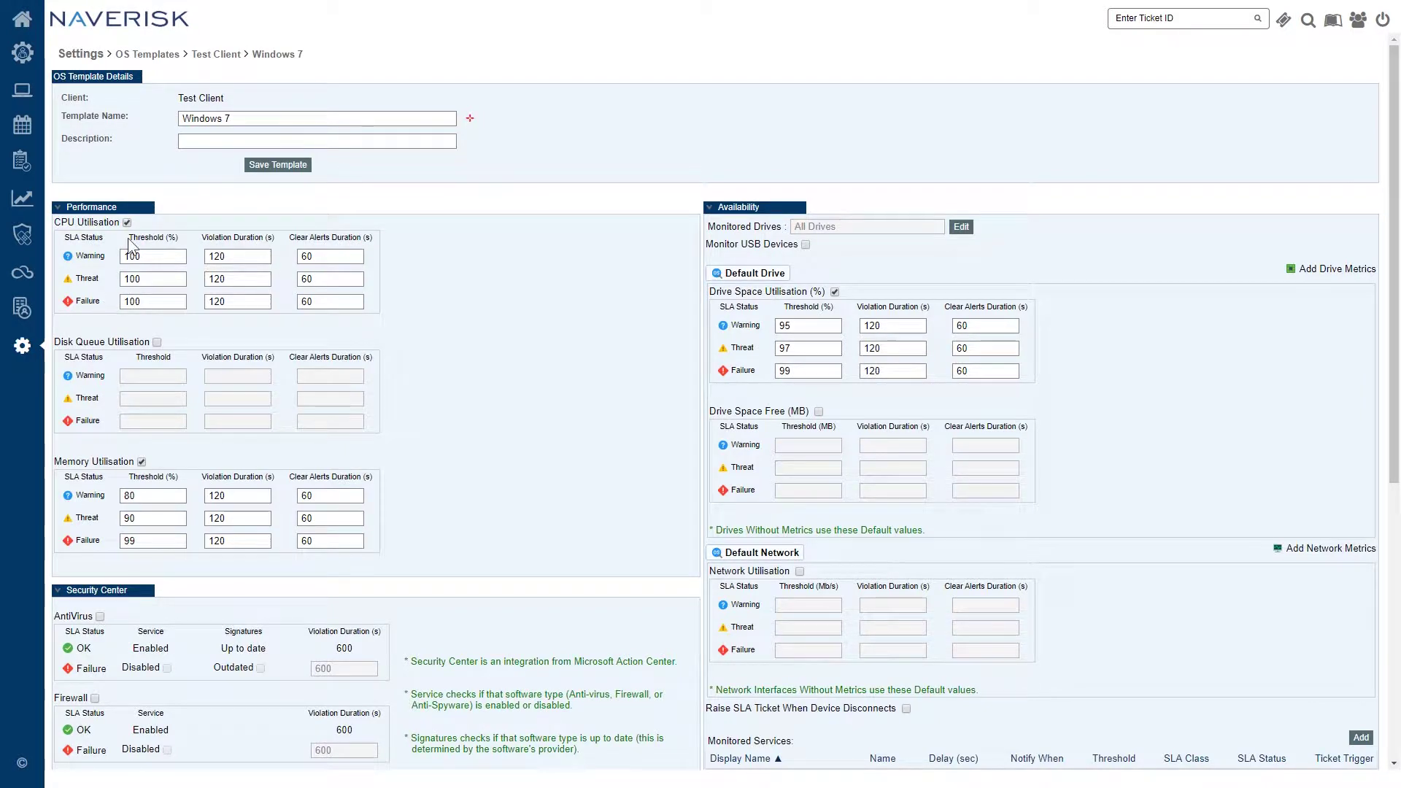
{"action": "left_click_drag", "start_coordinate": [129, 238], "coordinate": [182, 240]}
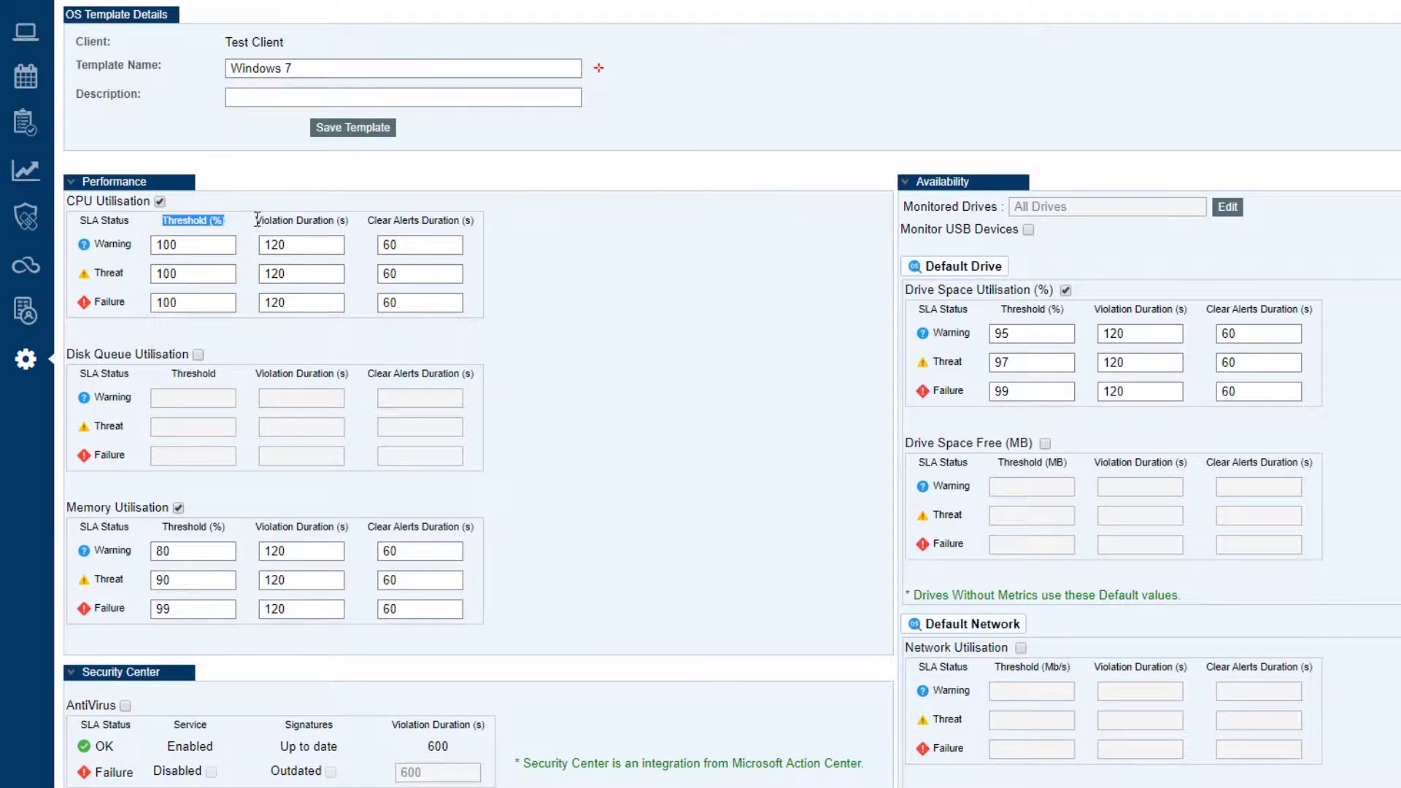
{"action": "left_click_drag", "start_coordinate": [256, 220], "coordinate": [351, 220]}
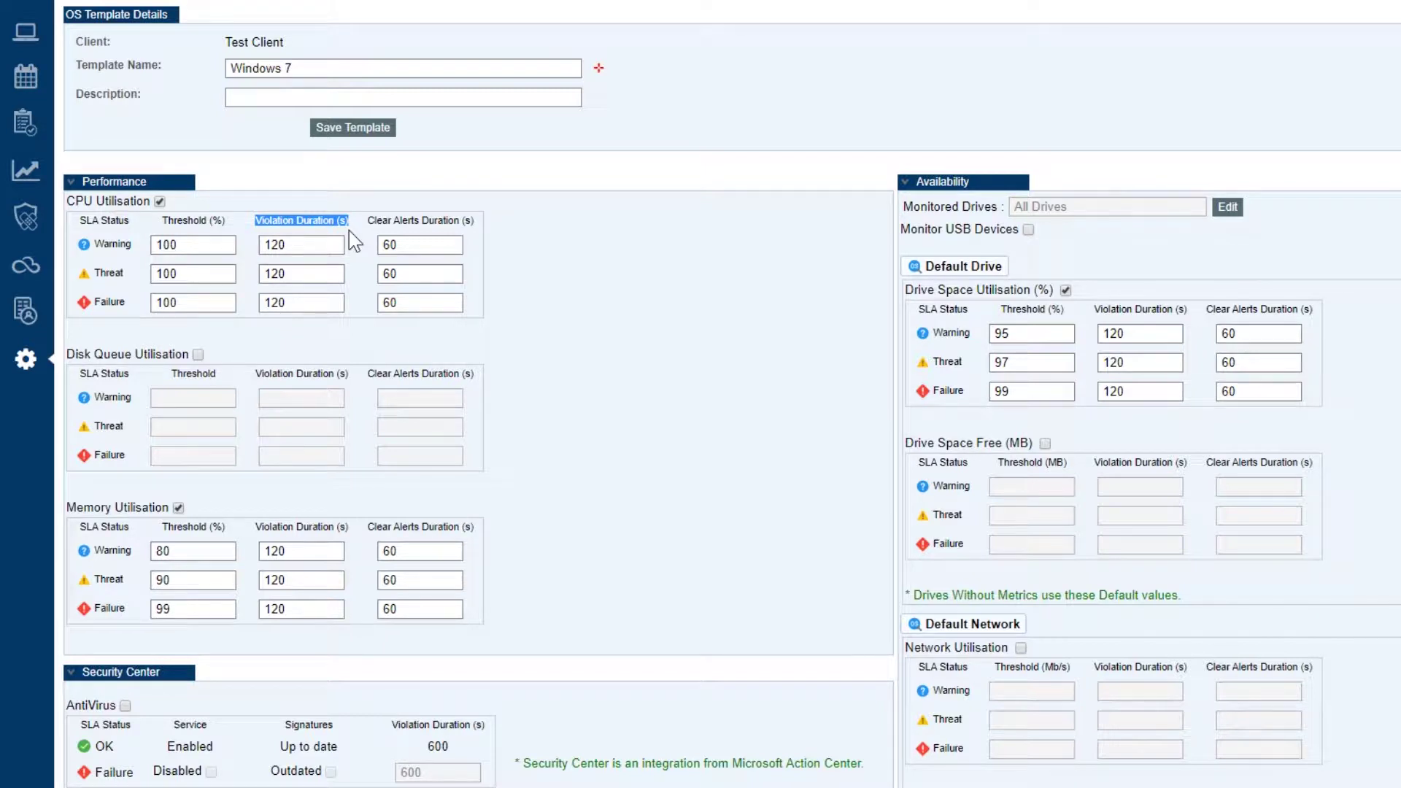
{"action": "left_click_drag", "start_coordinate": [367, 221], "coordinate": [469, 221]}
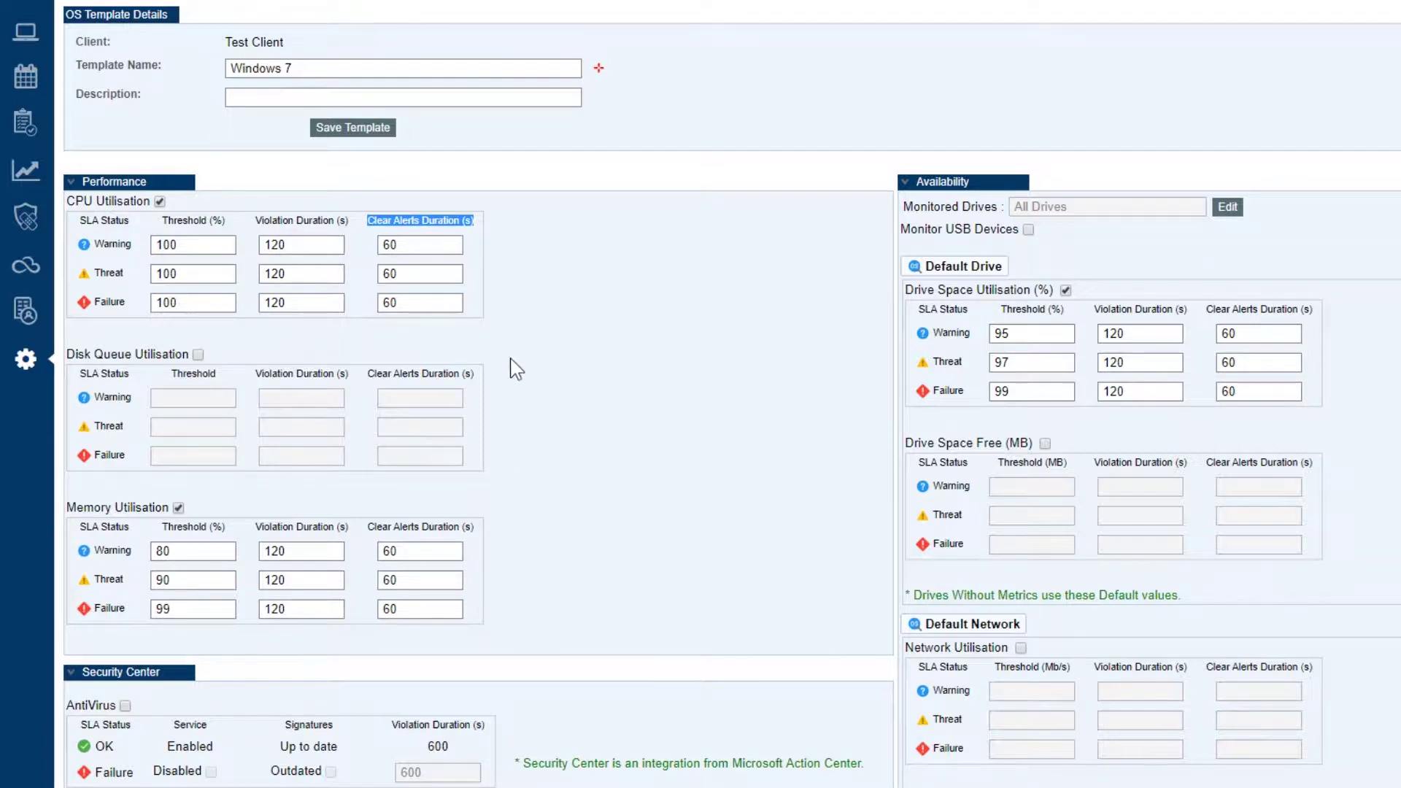
- Turn on AntiVirus, Firewall and AntiSpyware monitoring in the Windows 7 template
{"action": "scroll", "coordinate": [520, 430], "scroll_direction": "down", "scroll_amount": 4}
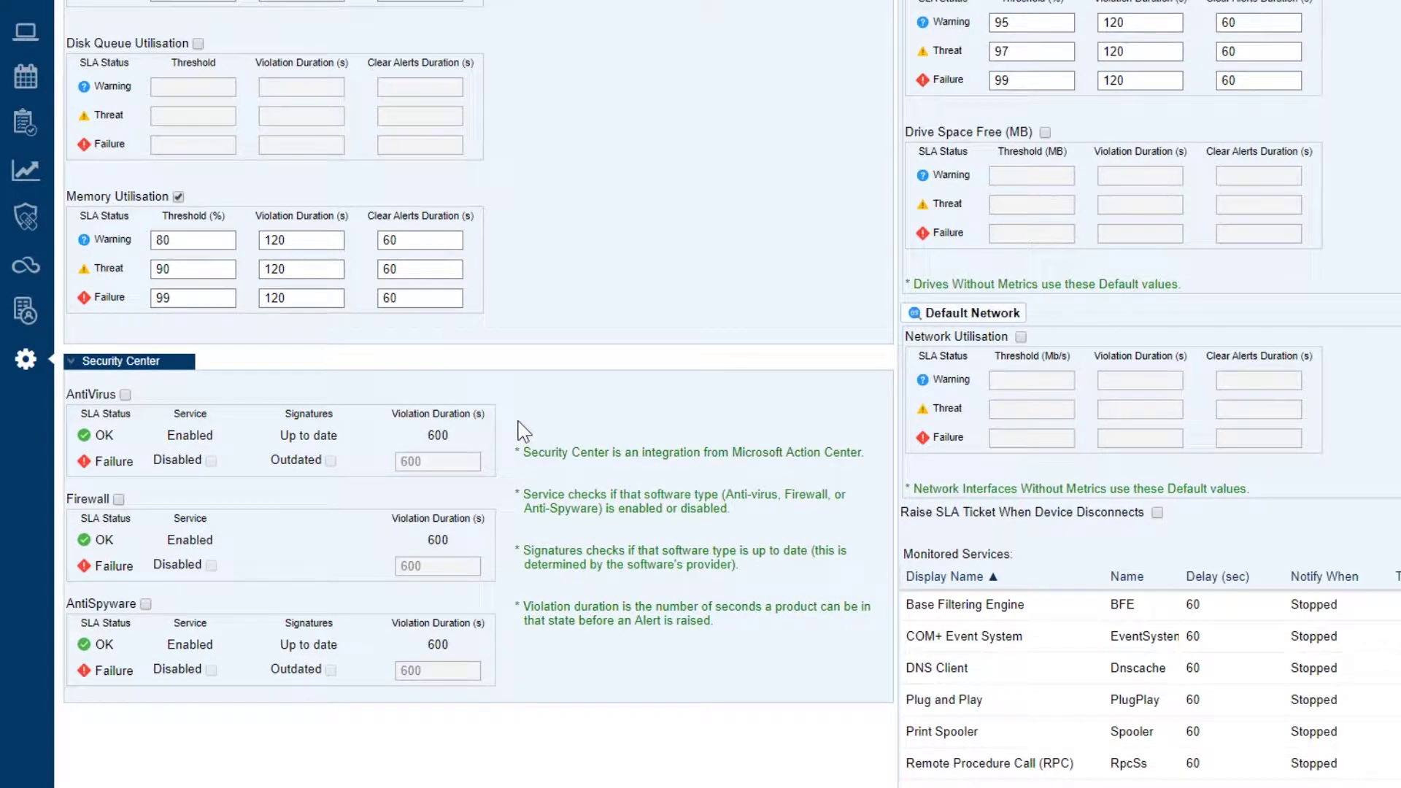
{"action": "left_click", "coordinate": [125, 395]}
{"action": "left_click", "coordinate": [118, 499]}
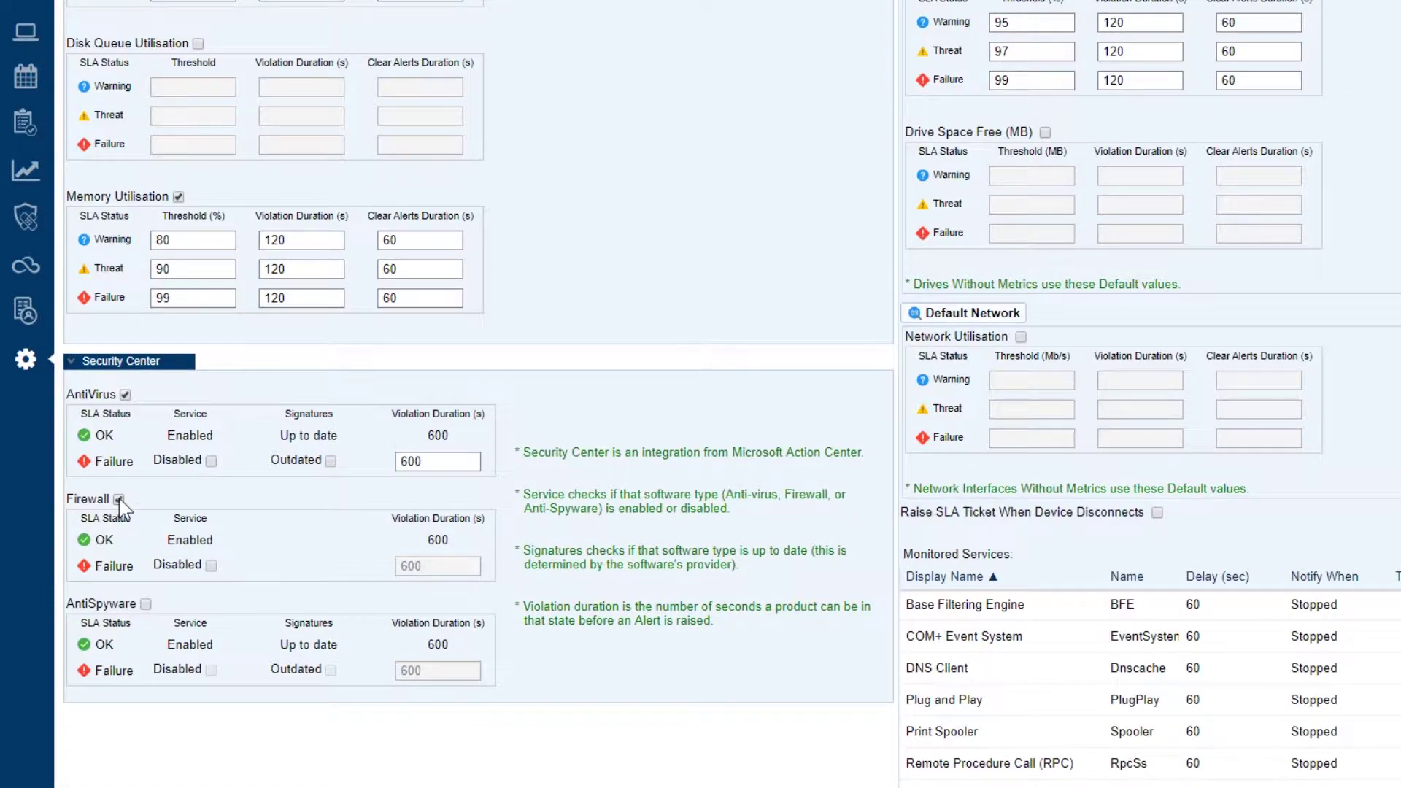
{"action": "left_click", "coordinate": [146, 604]}
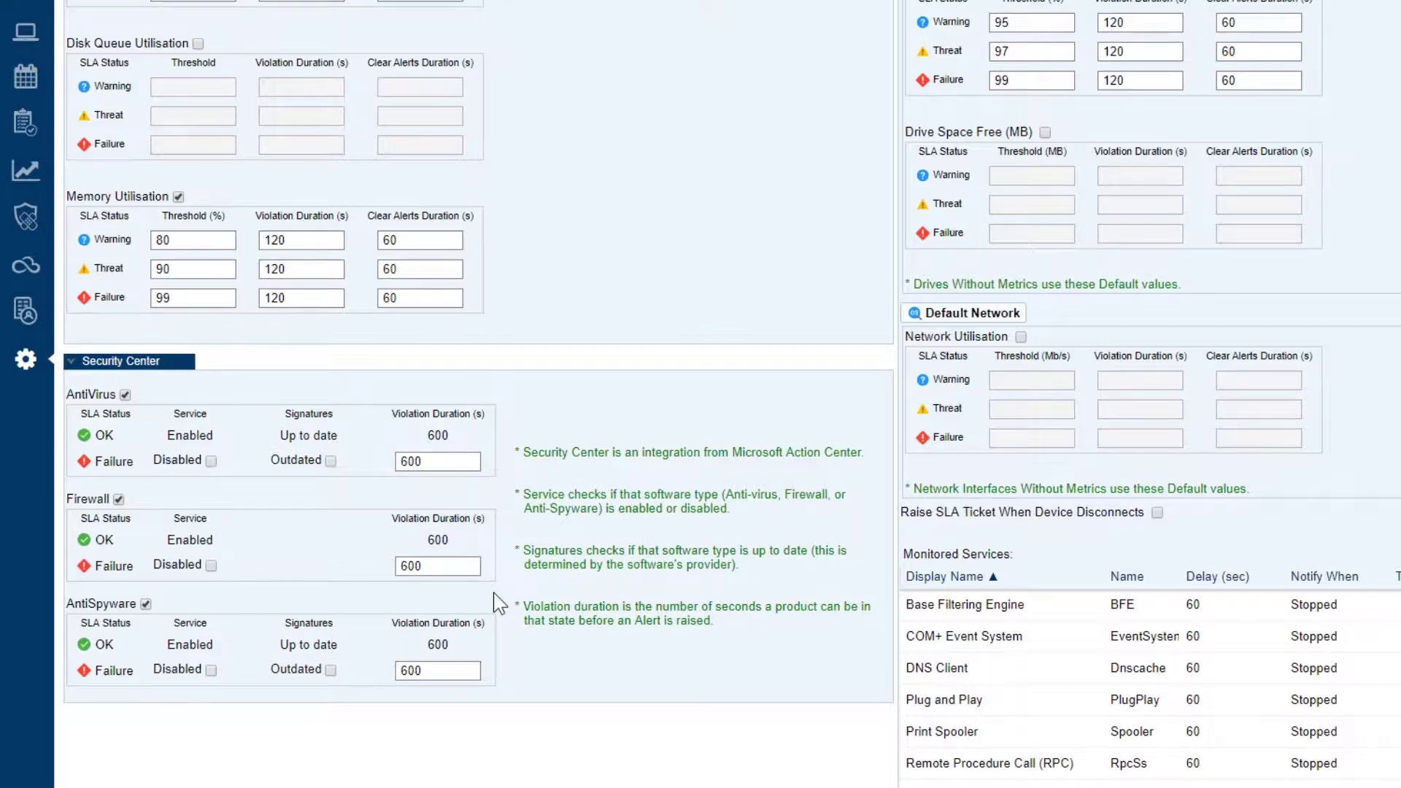
- Limit the monitored drives to drive C: only
{"action": "scroll", "coordinate": [496, 604], "scroll_direction": "up", "scroll_amount": 4}
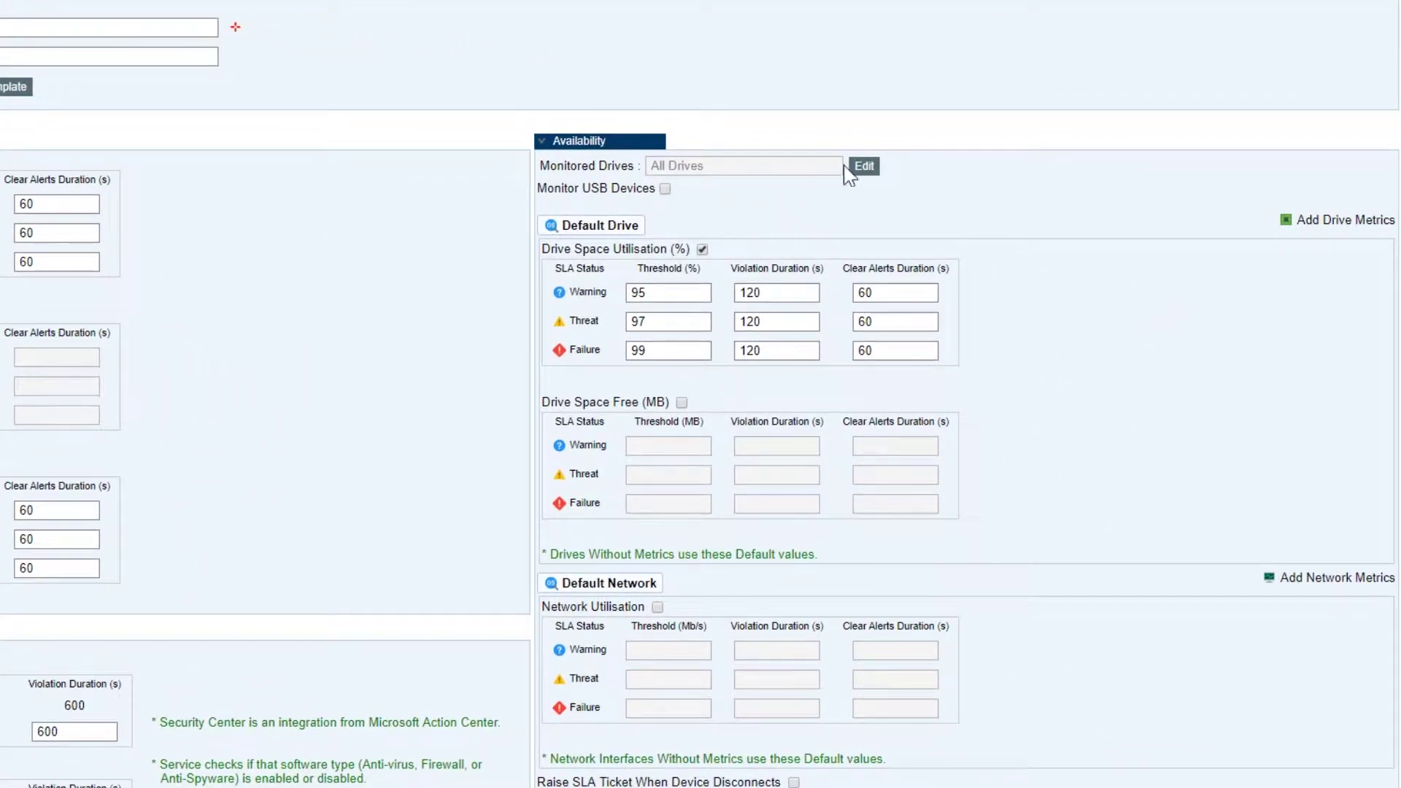
{"action": "left_click", "coordinate": [863, 167]}
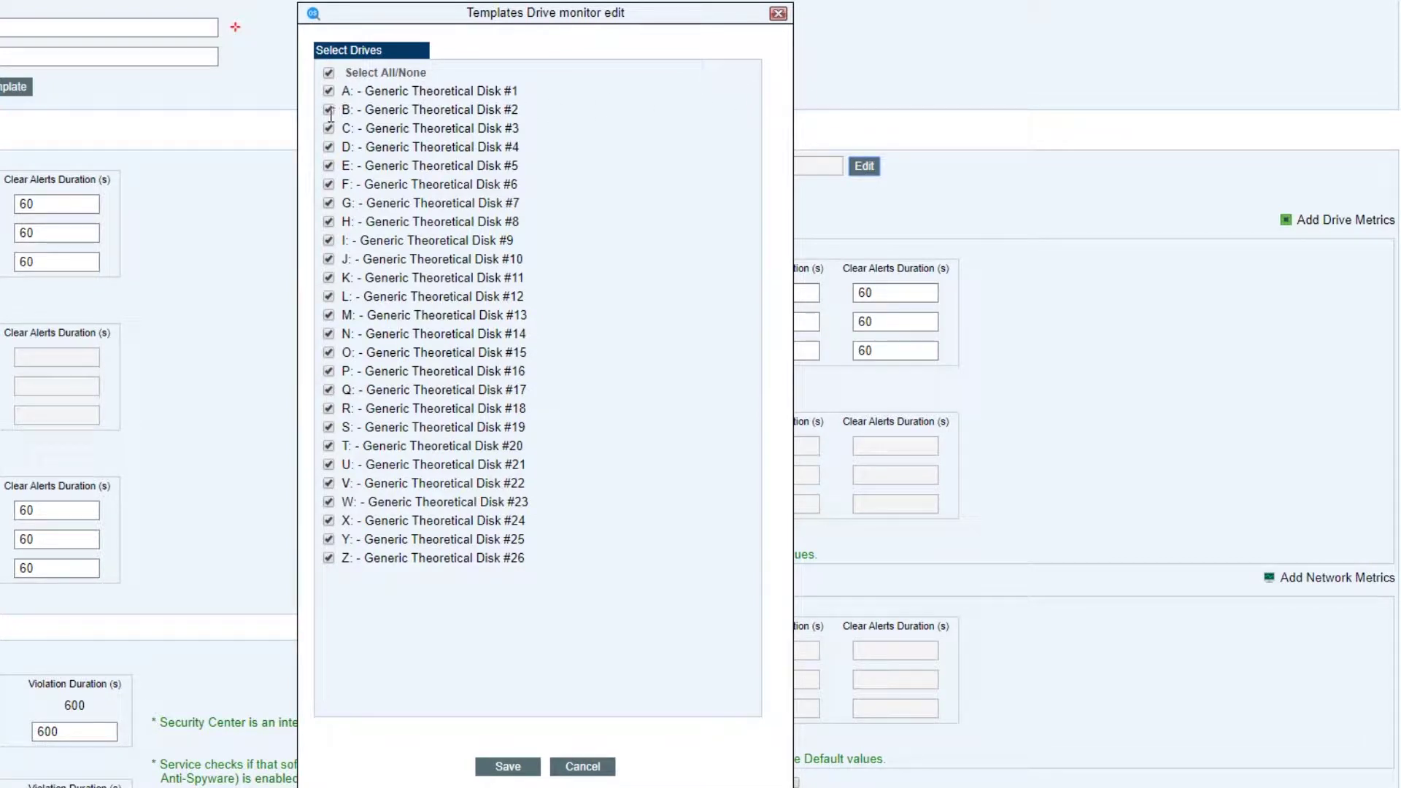
{"action": "left_click", "coordinate": [329, 73]}
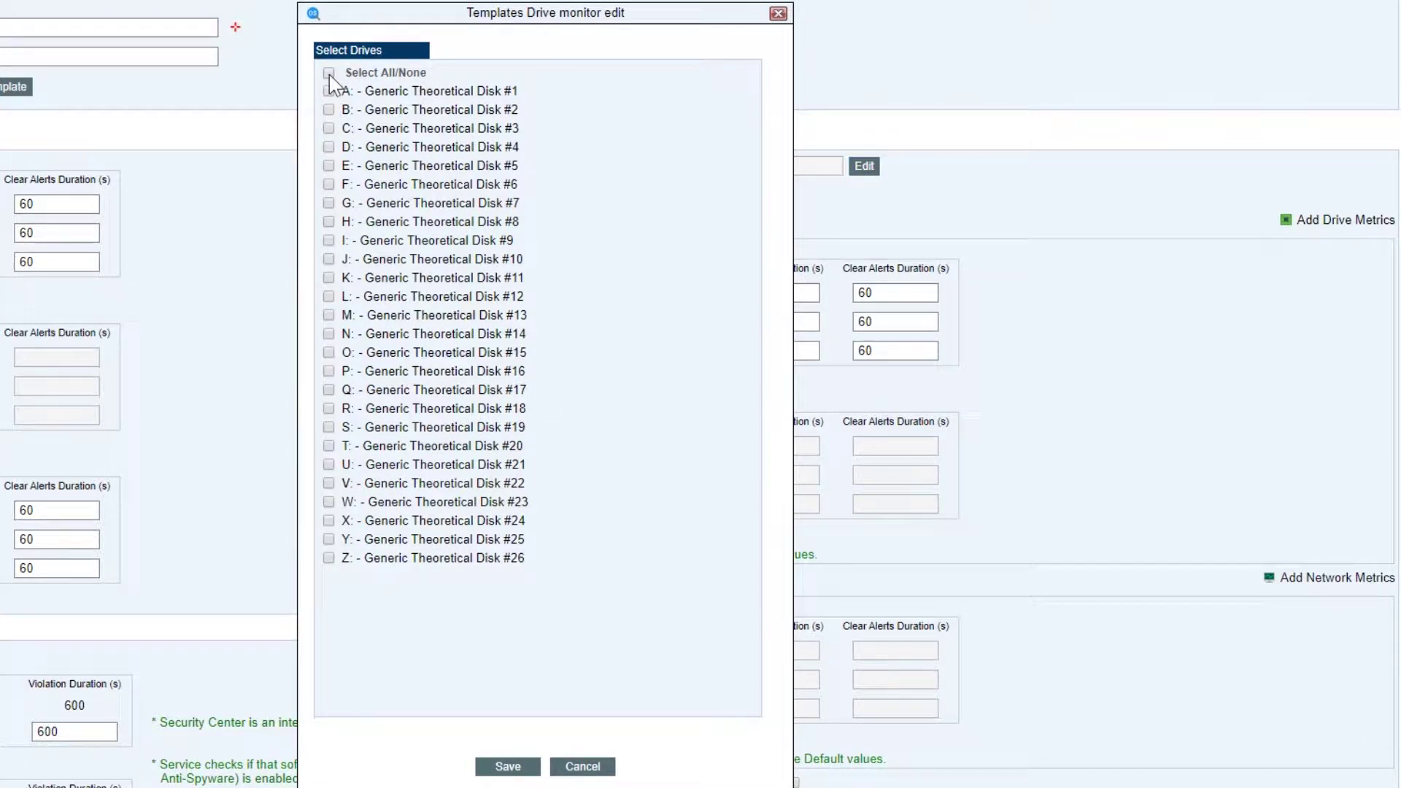
{"action": "left_click", "coordinate": [328, 129]}
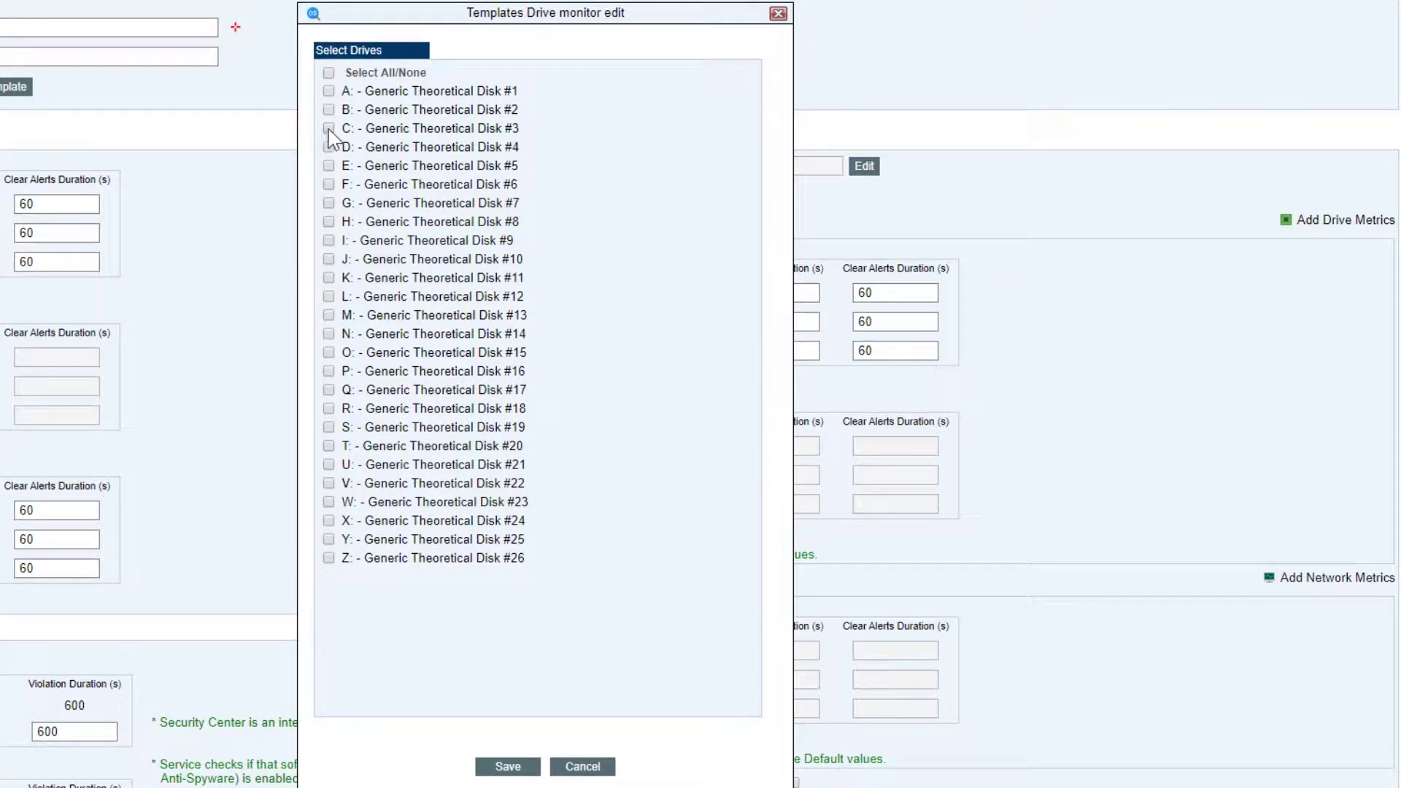
{"action": "left_click", "coordinate": [518, 766]}
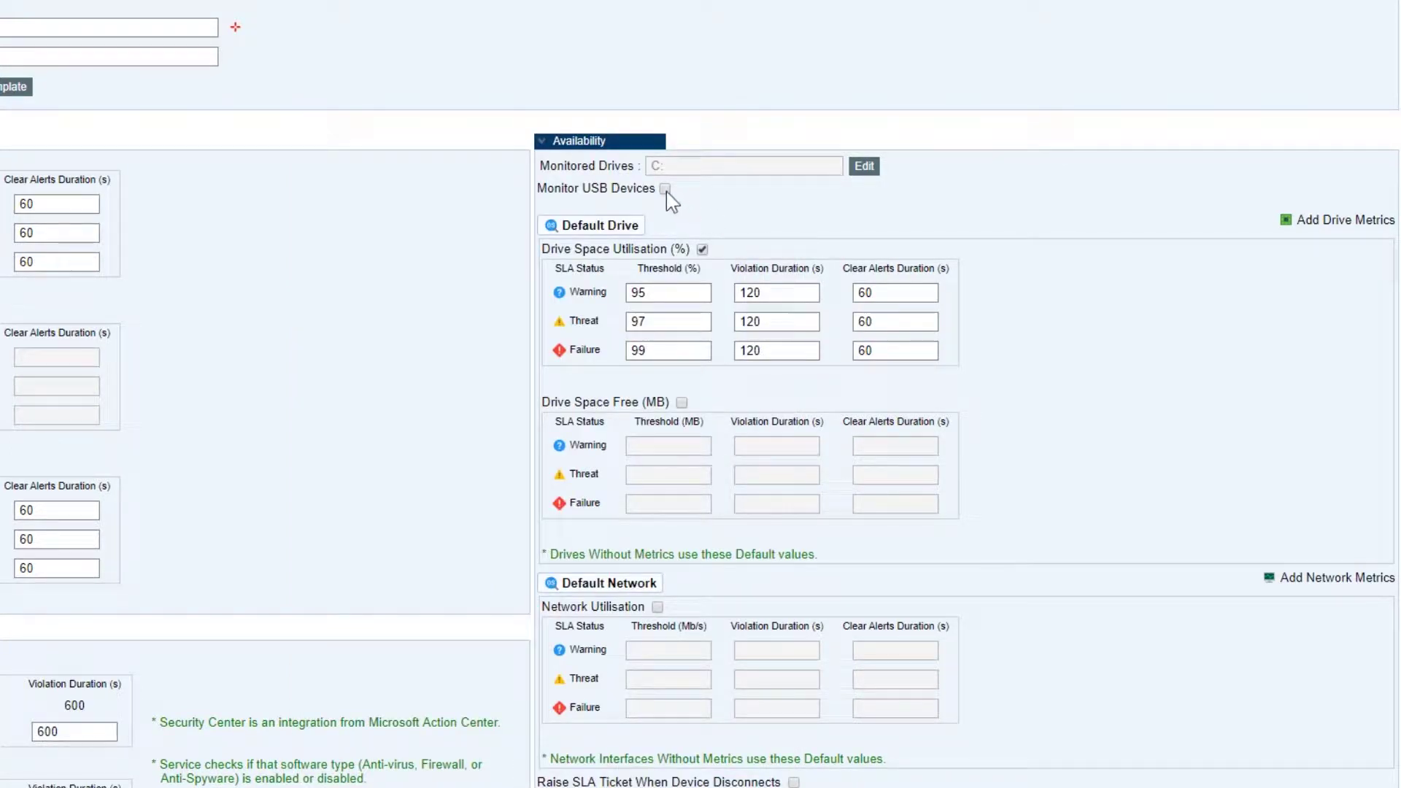
- Enable USB device monitoring, raising an SLA ticket after 5 seconds disconnected
{"action": "scroll", "coordinate": [919, 496], "scroll_direction": "down", "scroll_amount": 4}
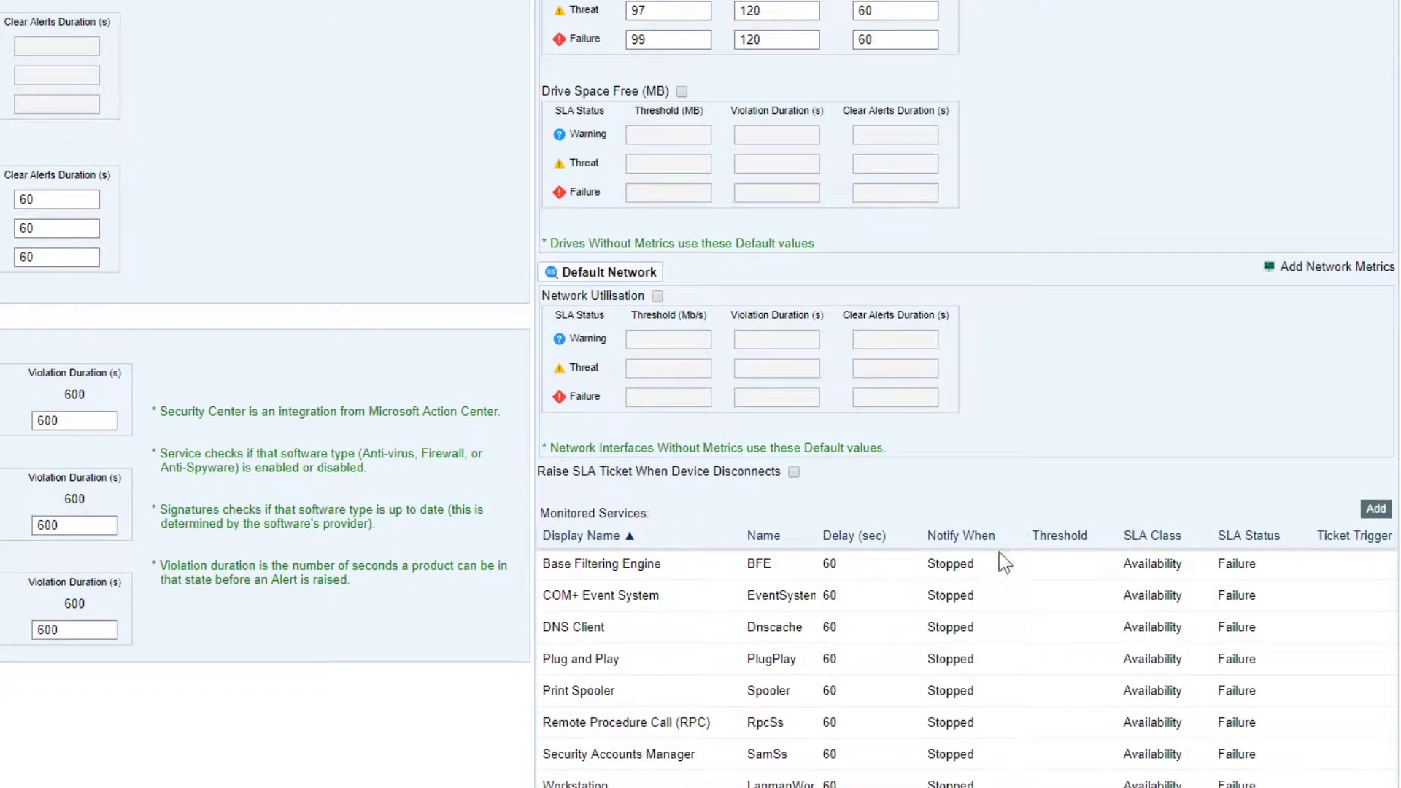
{"action": "left_click", "coordinate": [790, 472]}
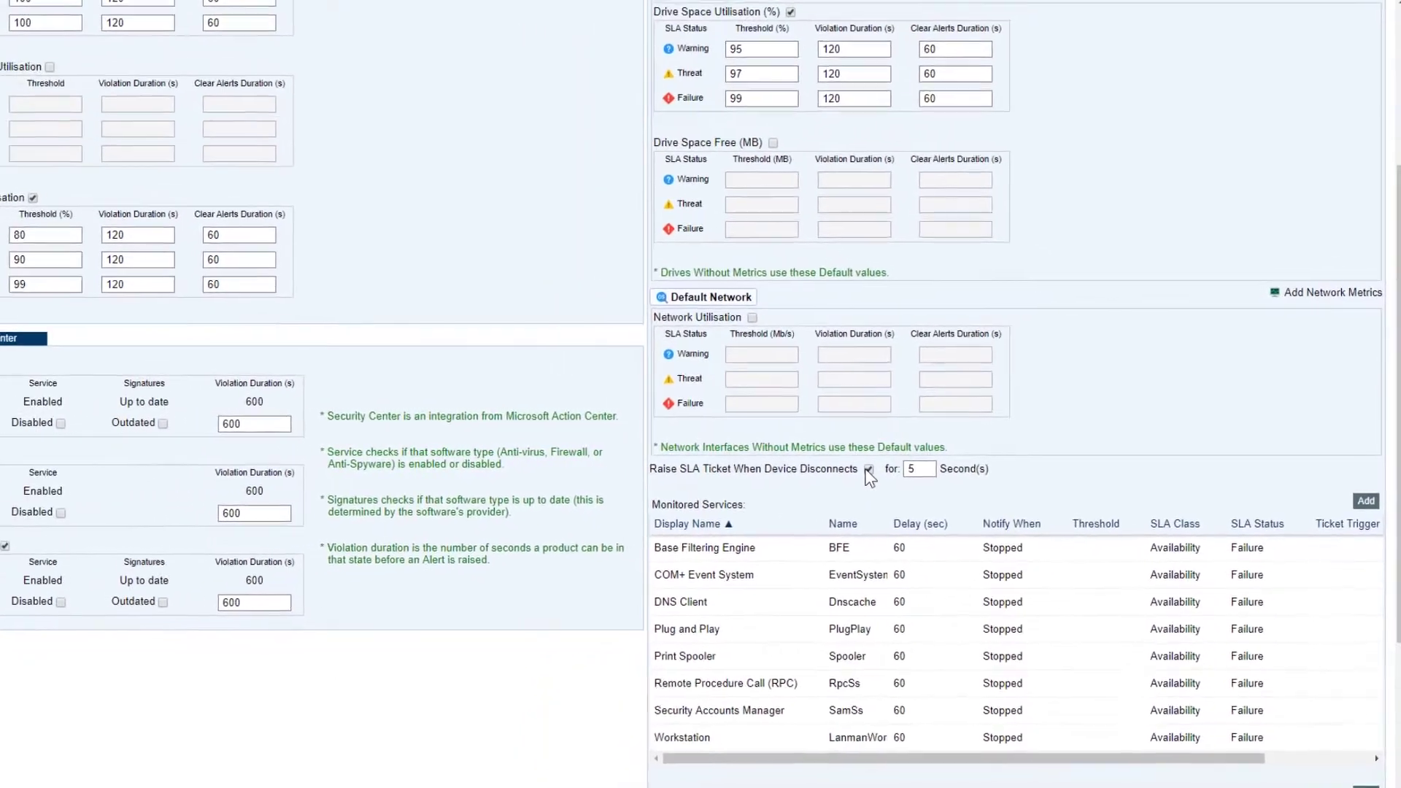
{"action": "scroll", "coordinate": [876, 474], "scroll_direction": "up", "scroll_amount": 1}
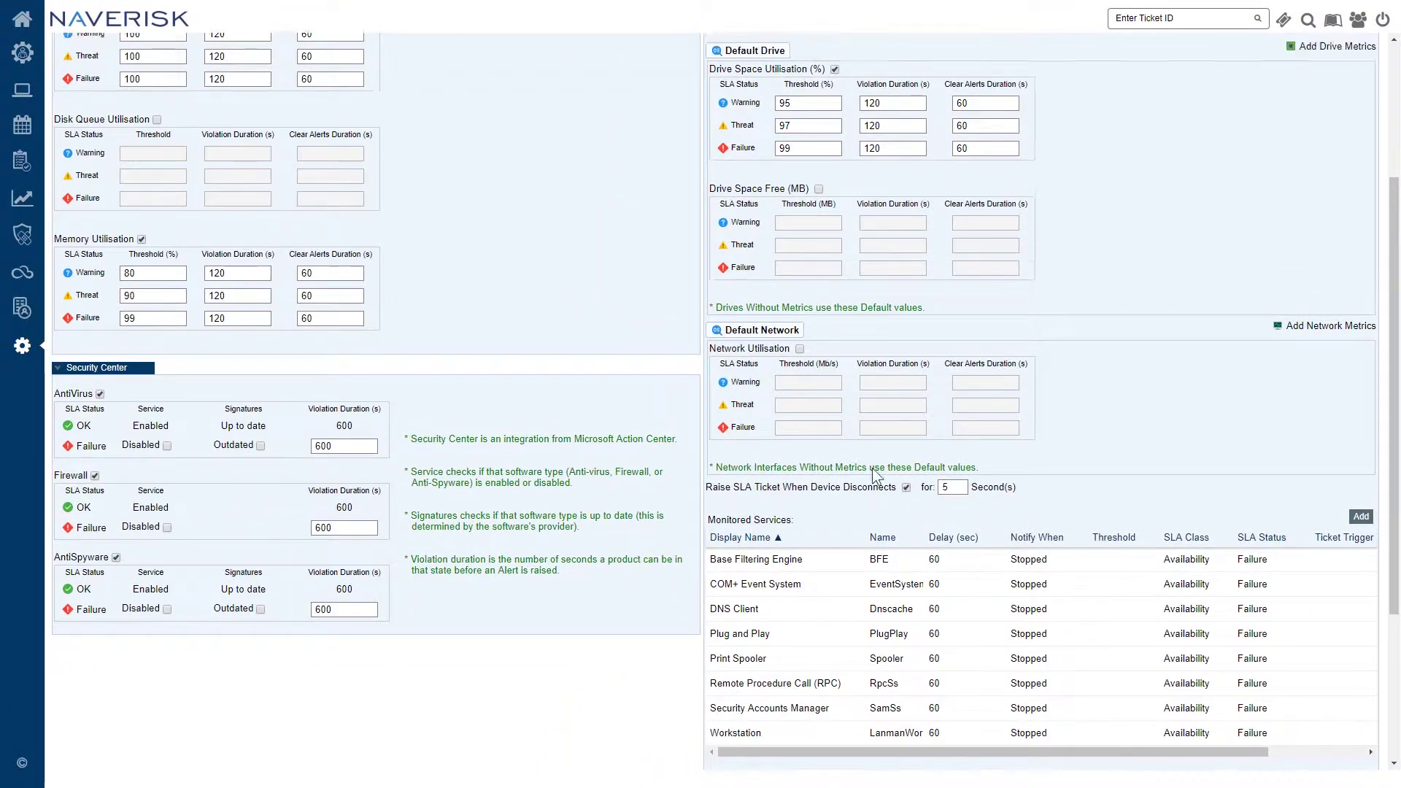
{"action": "scroll", "coordinate": [875, 474], "scroll_direction": "up", "scroll_amount": 3}
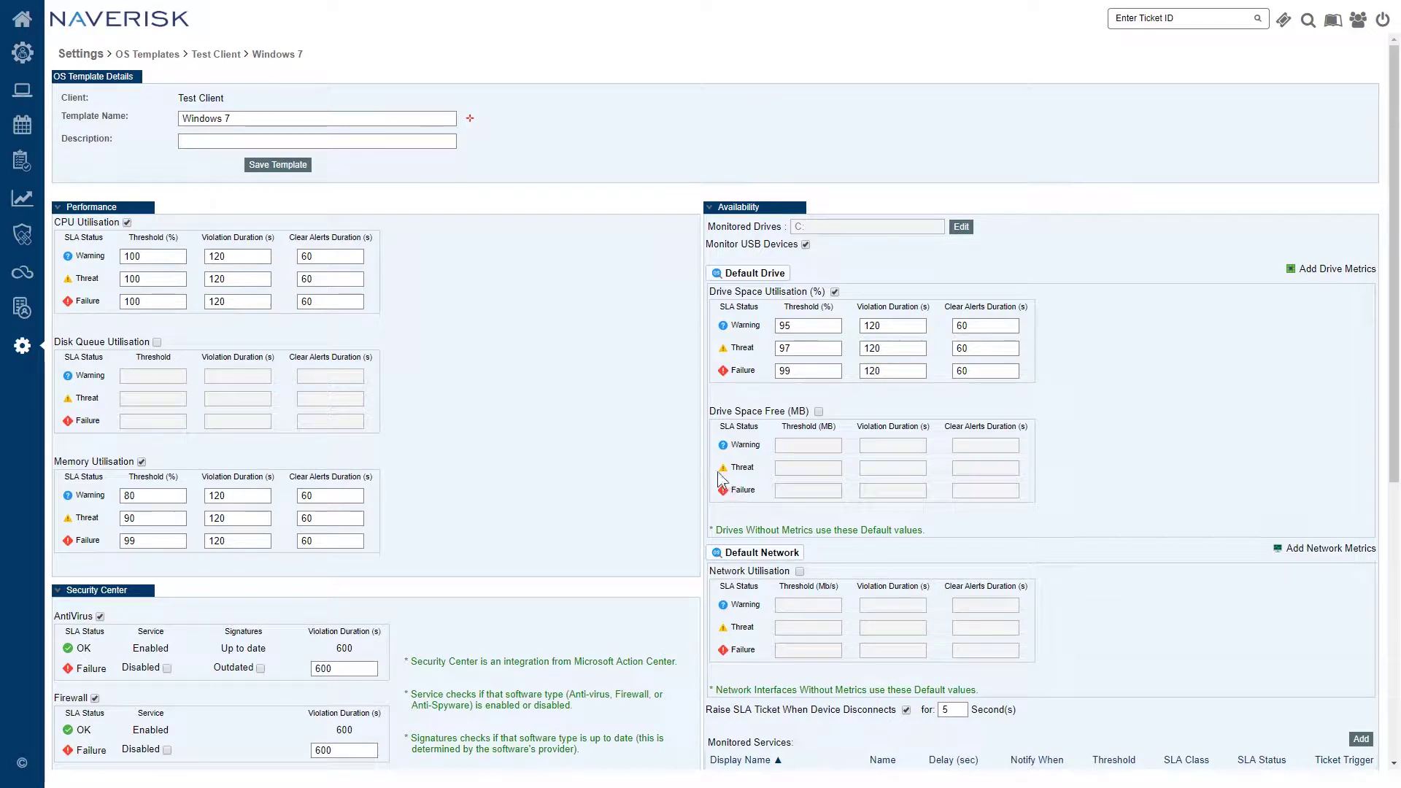
- Save the template as 'Windows 7(Edited)' and go to the Device Roles list
{"action": "left_click", "coordinate": [296, 123]}
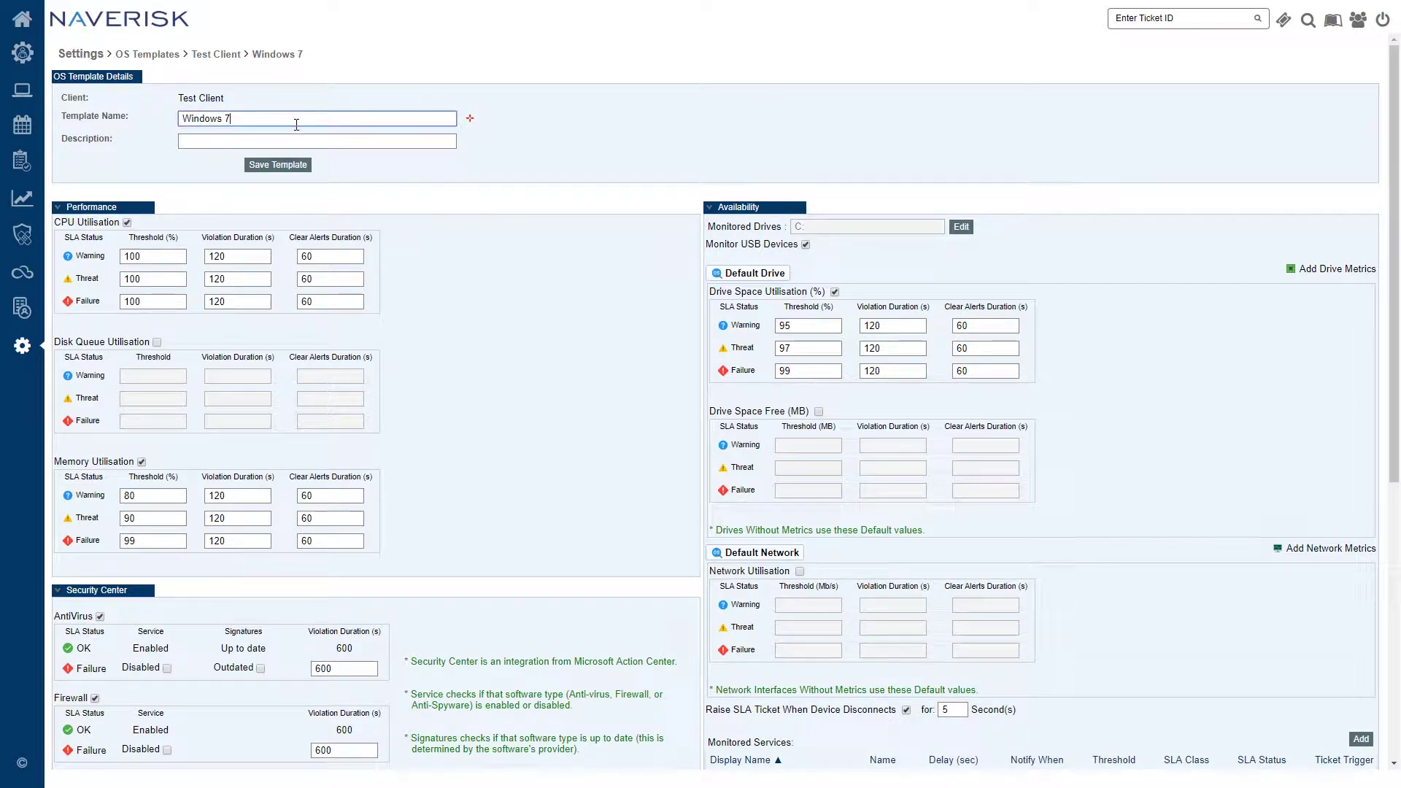
{"action": "type", "text": "(Edited)"}
{"action": "left_click", "coordinate": [298, 167]}
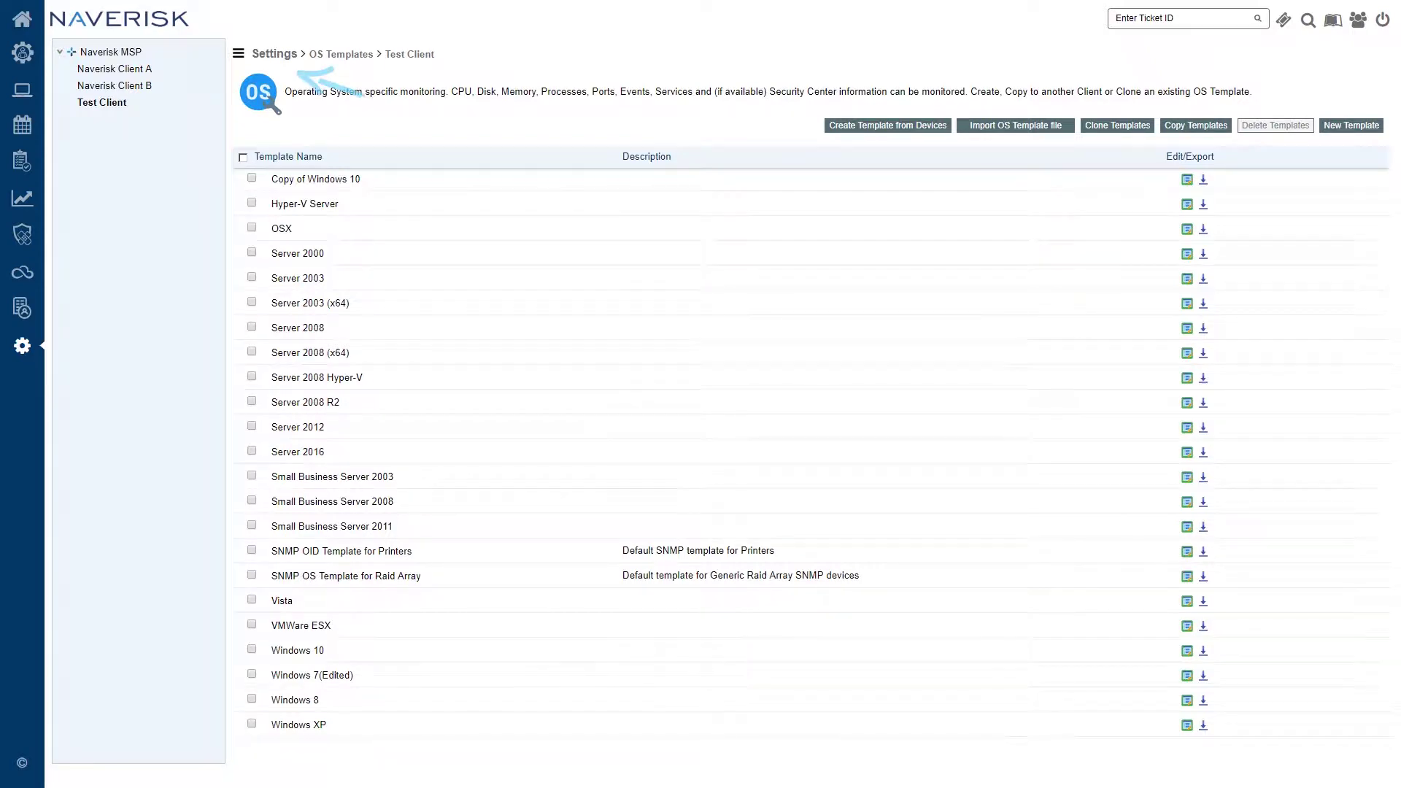
{"action": "left_click", "coordinate": [277, 56]}
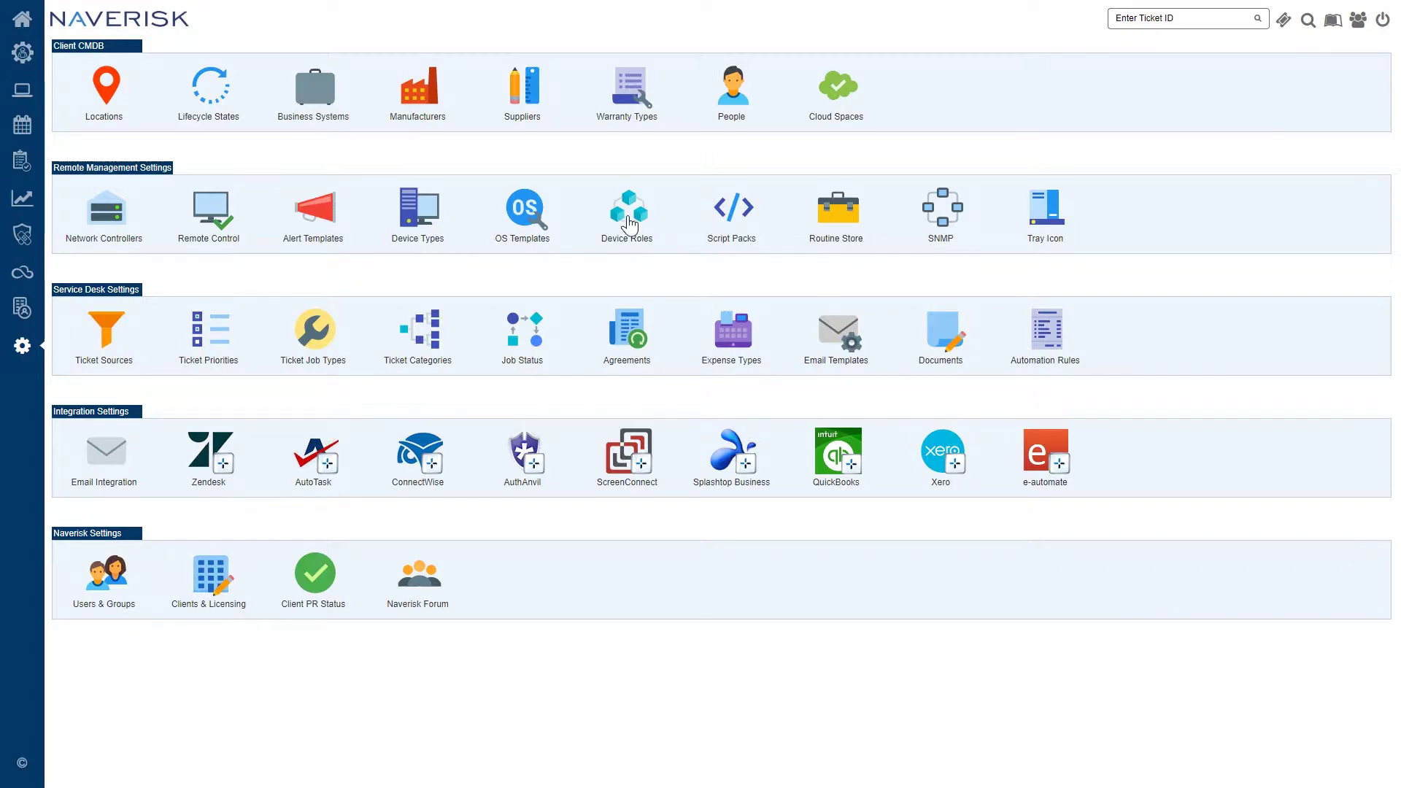
{"action": "left_click", "coordinate": [629, 224]}
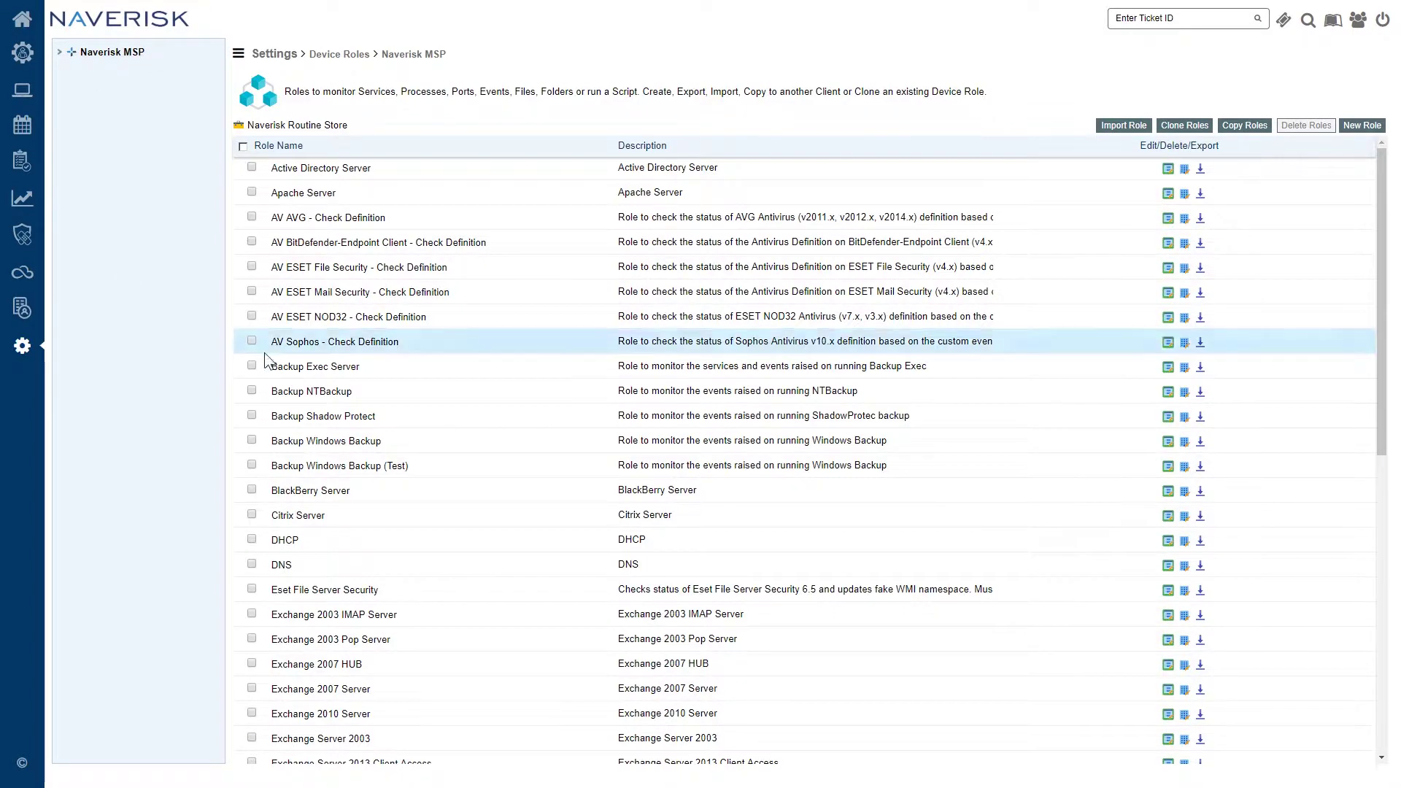
- In Backup Exec Server, make the Backup Exec Agent Browser service notify on Restart Failed, threshold 3
{"action": "left_click", "coordinate": [1167, 367]}
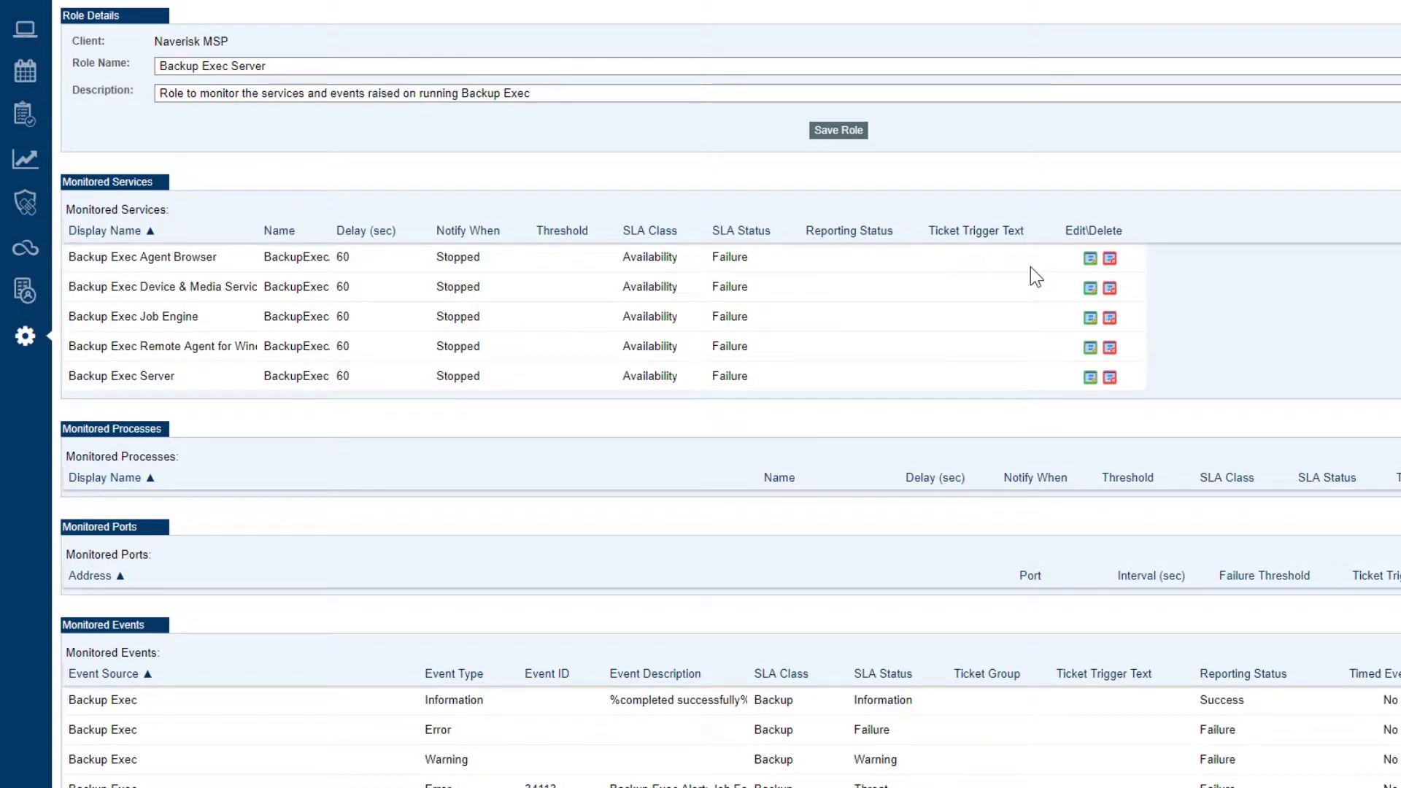
{"action": "left_click", "coordinate": [1090, 259]}
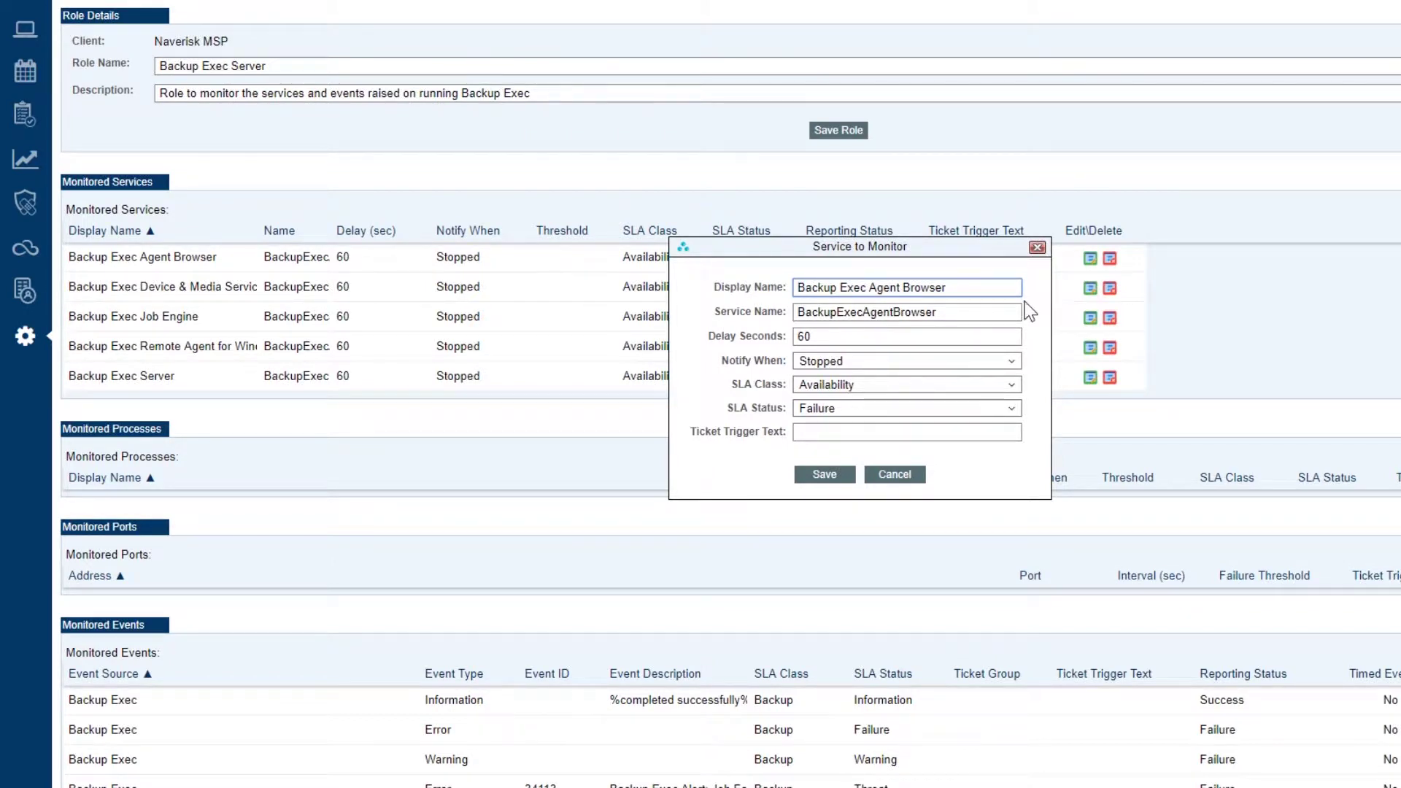
{"action": "left_click", "coordinate": [1012, 360]}
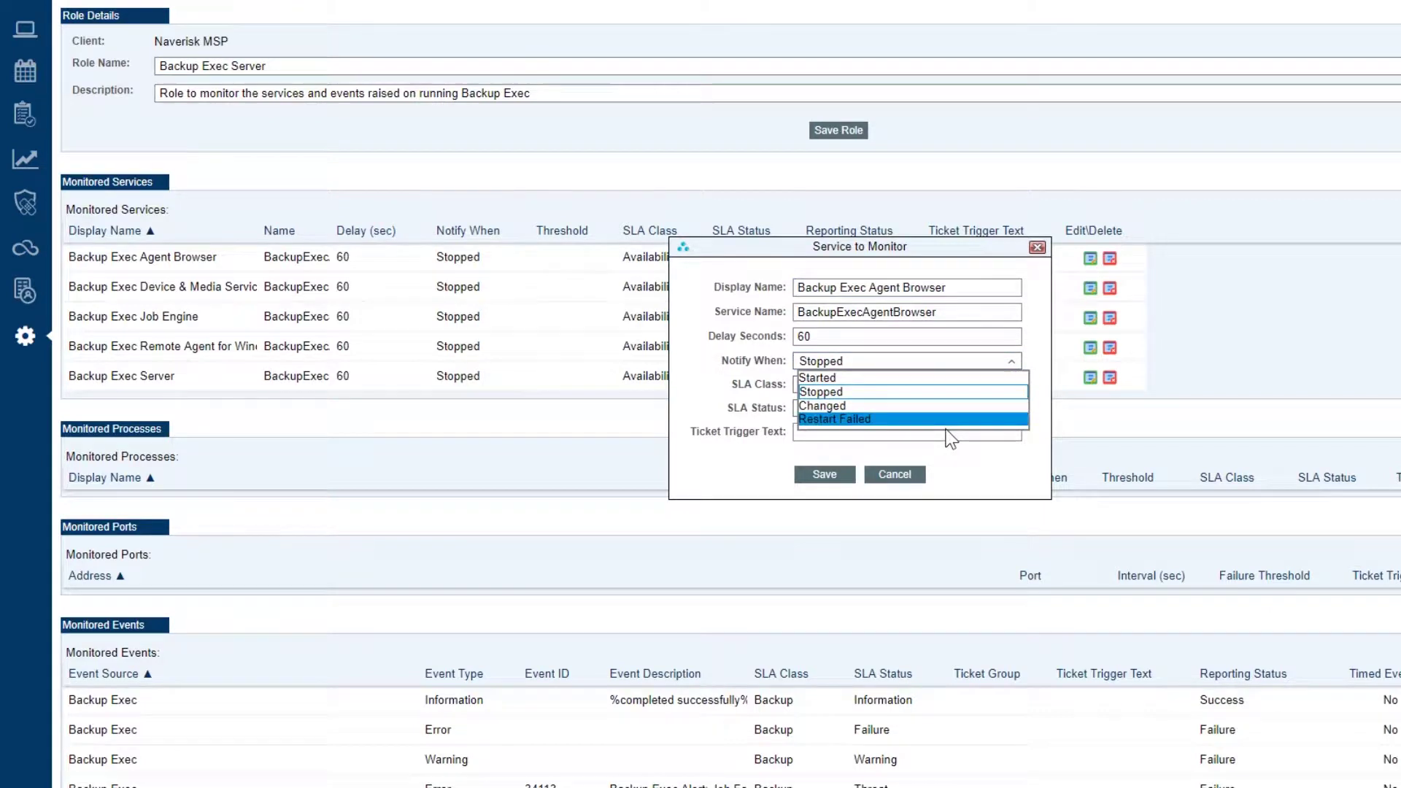
{"action": "left_click", "coordinate": [946, 431]}
{"action": "left_click", "coordinate": [1011, 361]}
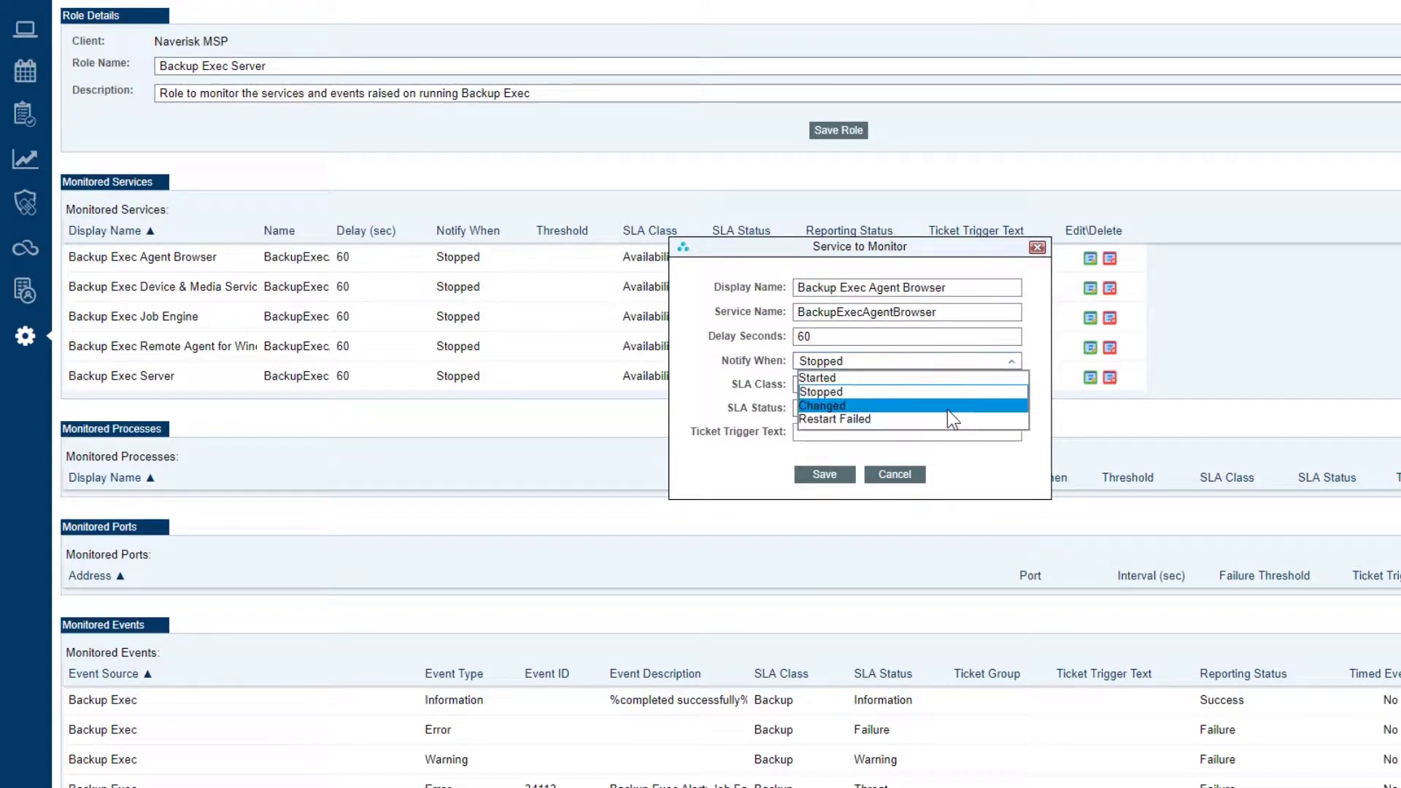
{"action": "left_click", "coordinate": [939, 416]}
{"action": "double_click", "coordinate": [852, 386]}
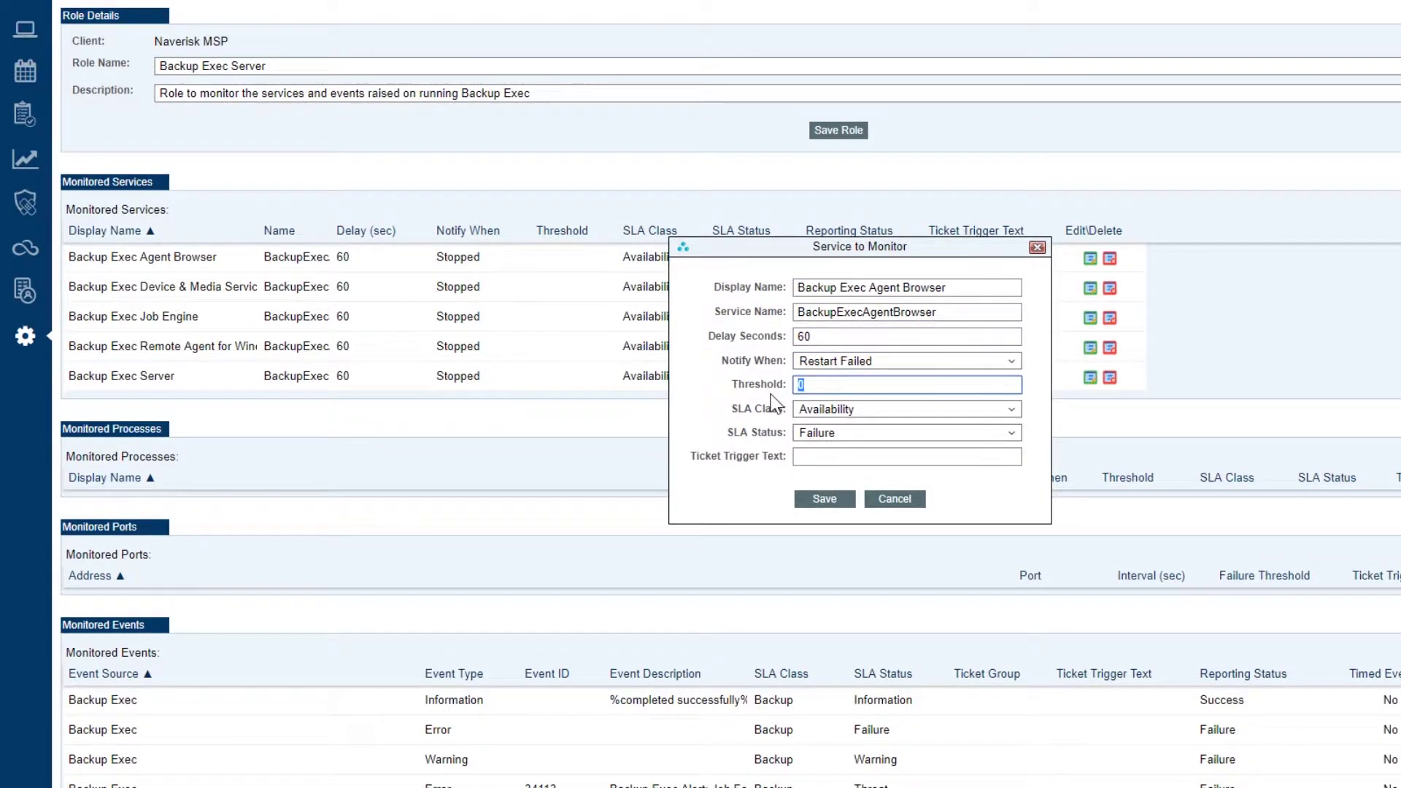
{"action": "type", "text": "3"}
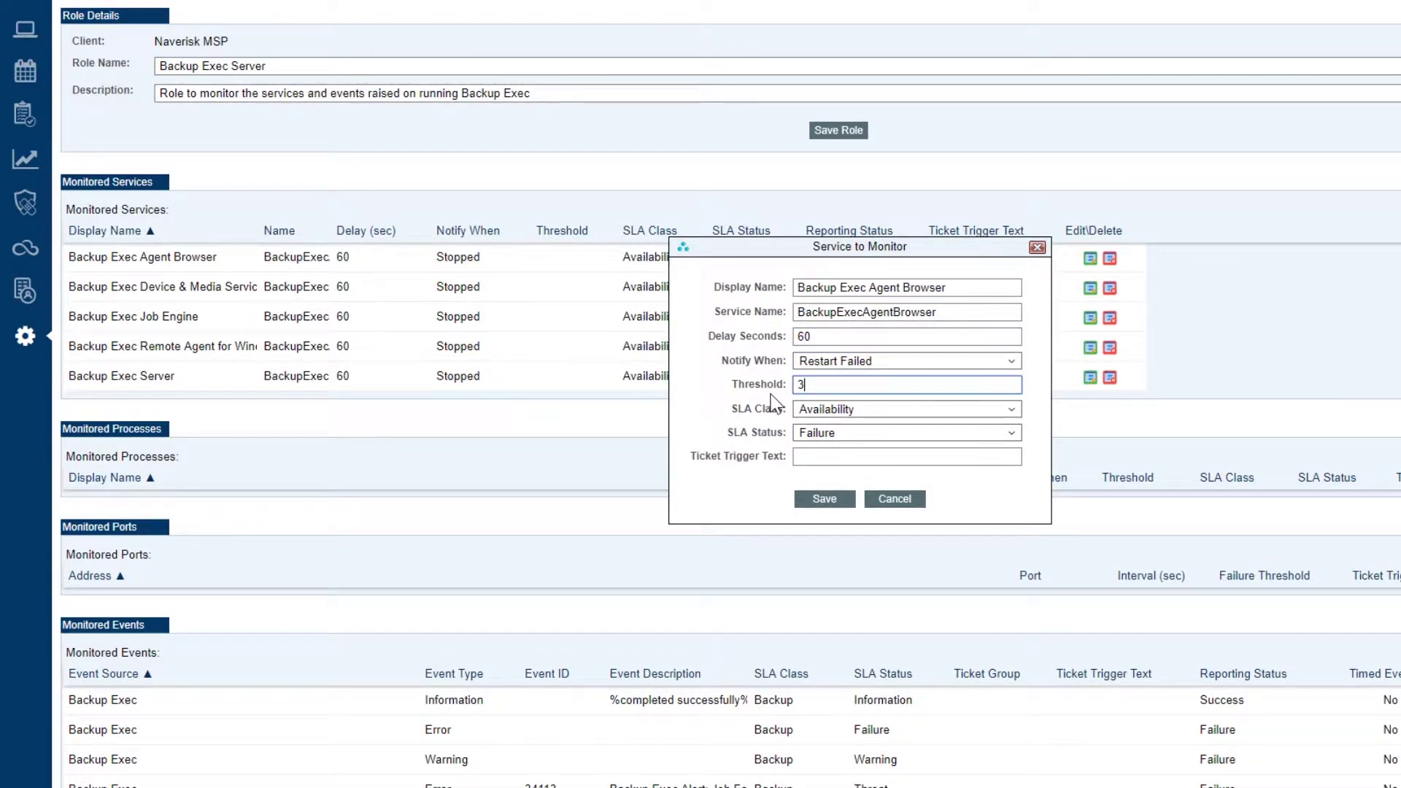
{"action": "left_click", "coordinate": [824, 499]}
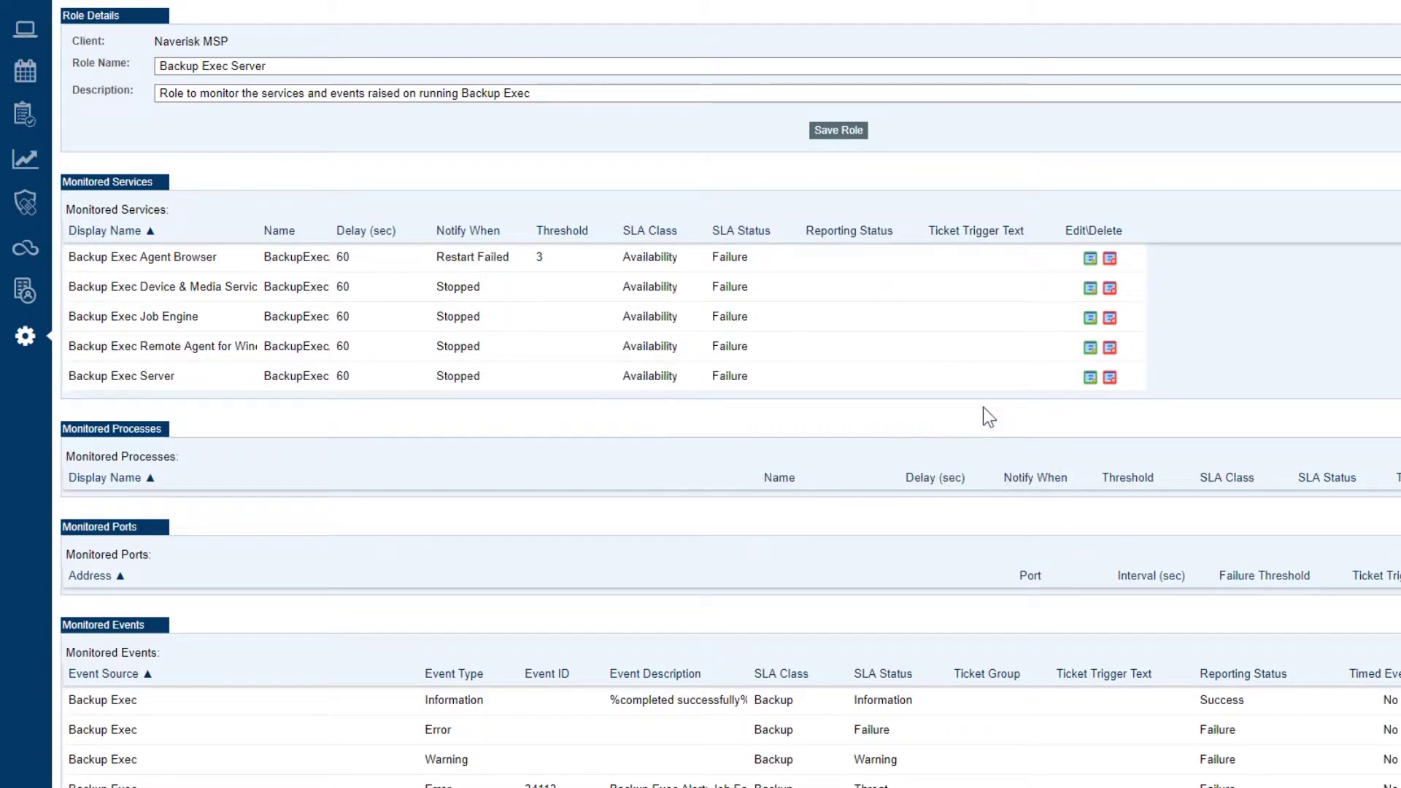
{"action": "left_click", "coordinate": [996, 393]}
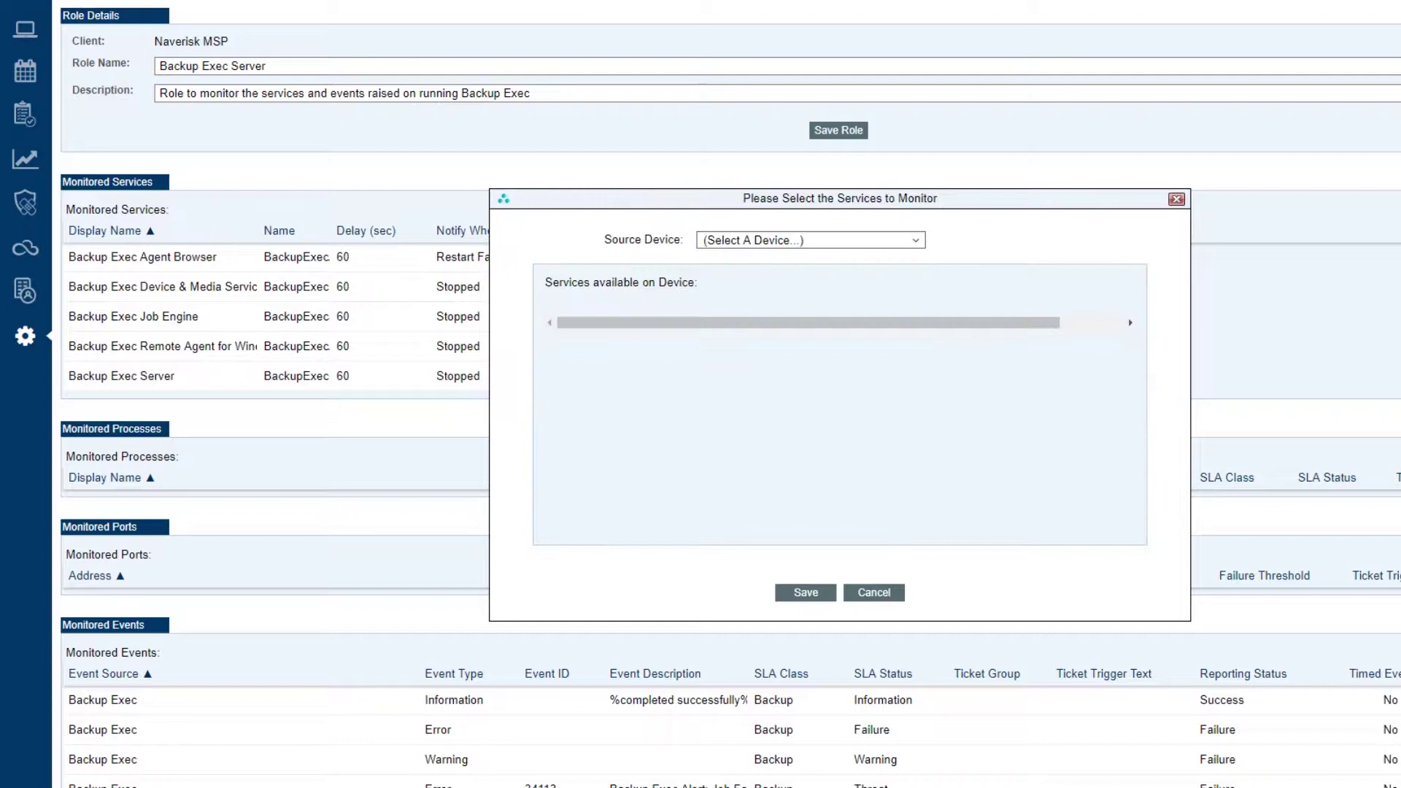
{"action": "left_click", "coordinate": [912, 241]}
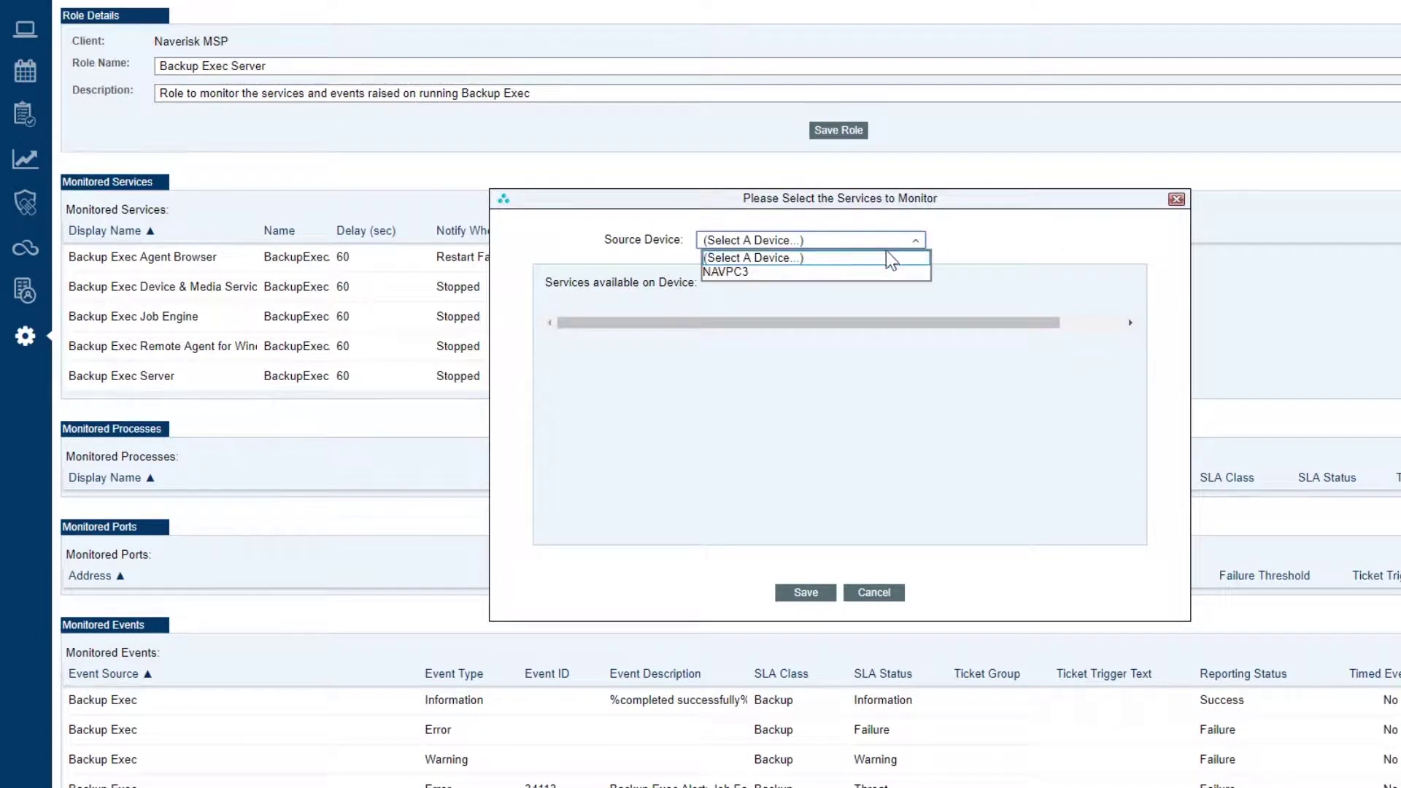
{"action": "left_click", "coordinate": [841, 271]}
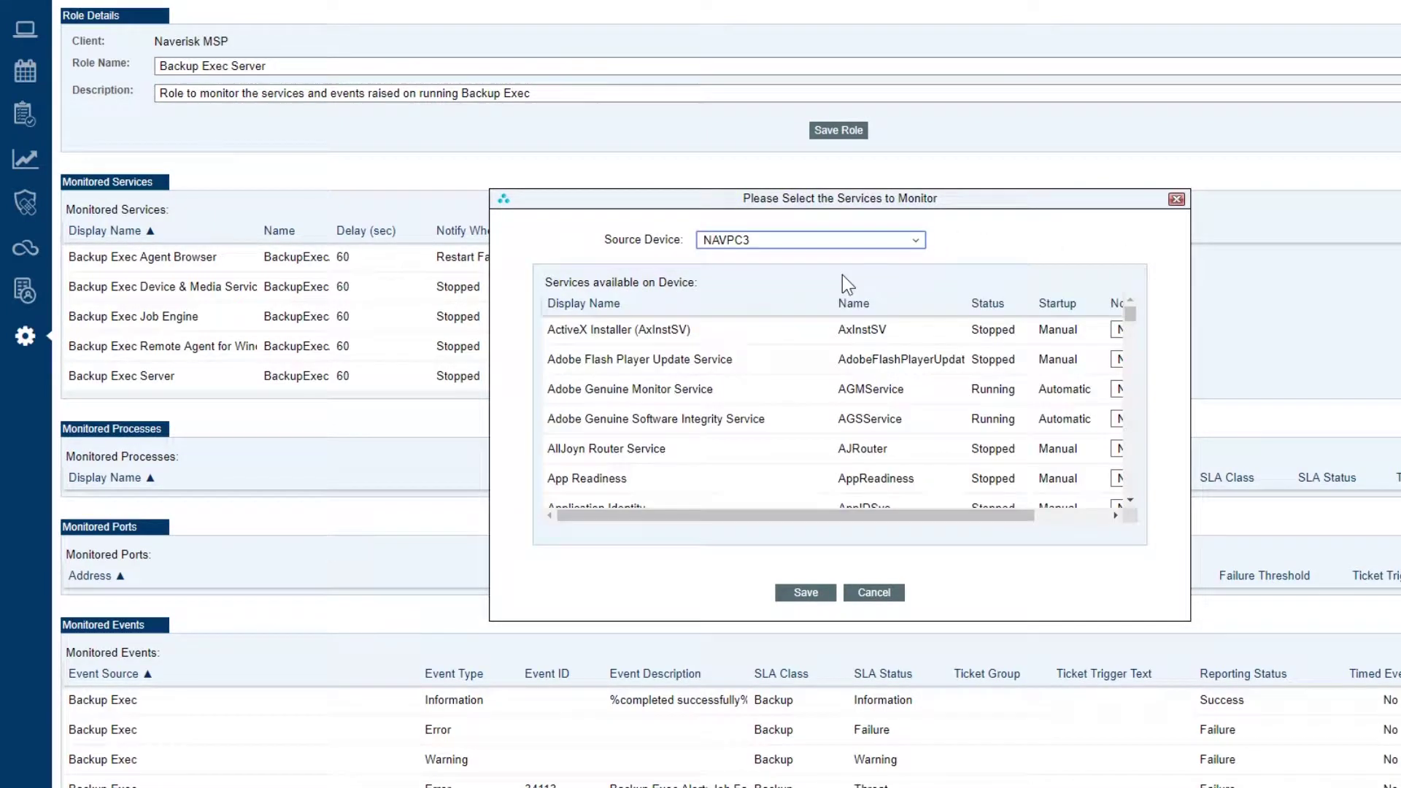
{"action": "left_click_drag", "start_coordinate": [1133, 324], "coordinate": [1137, 400]}
{"action": "left_click", "coordinate": [873, 592]}
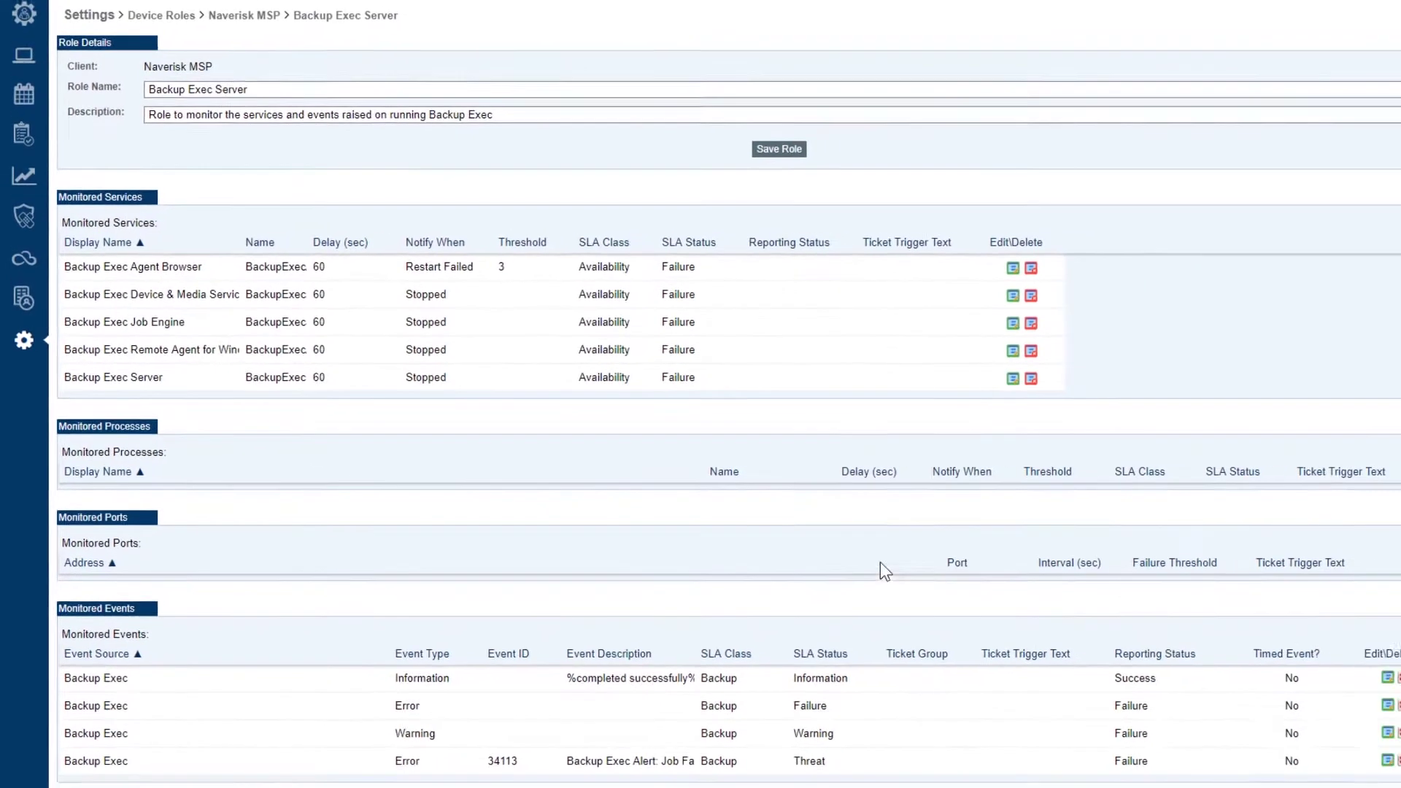
{"action": "left_click", "coordinate": [1357, 443]}
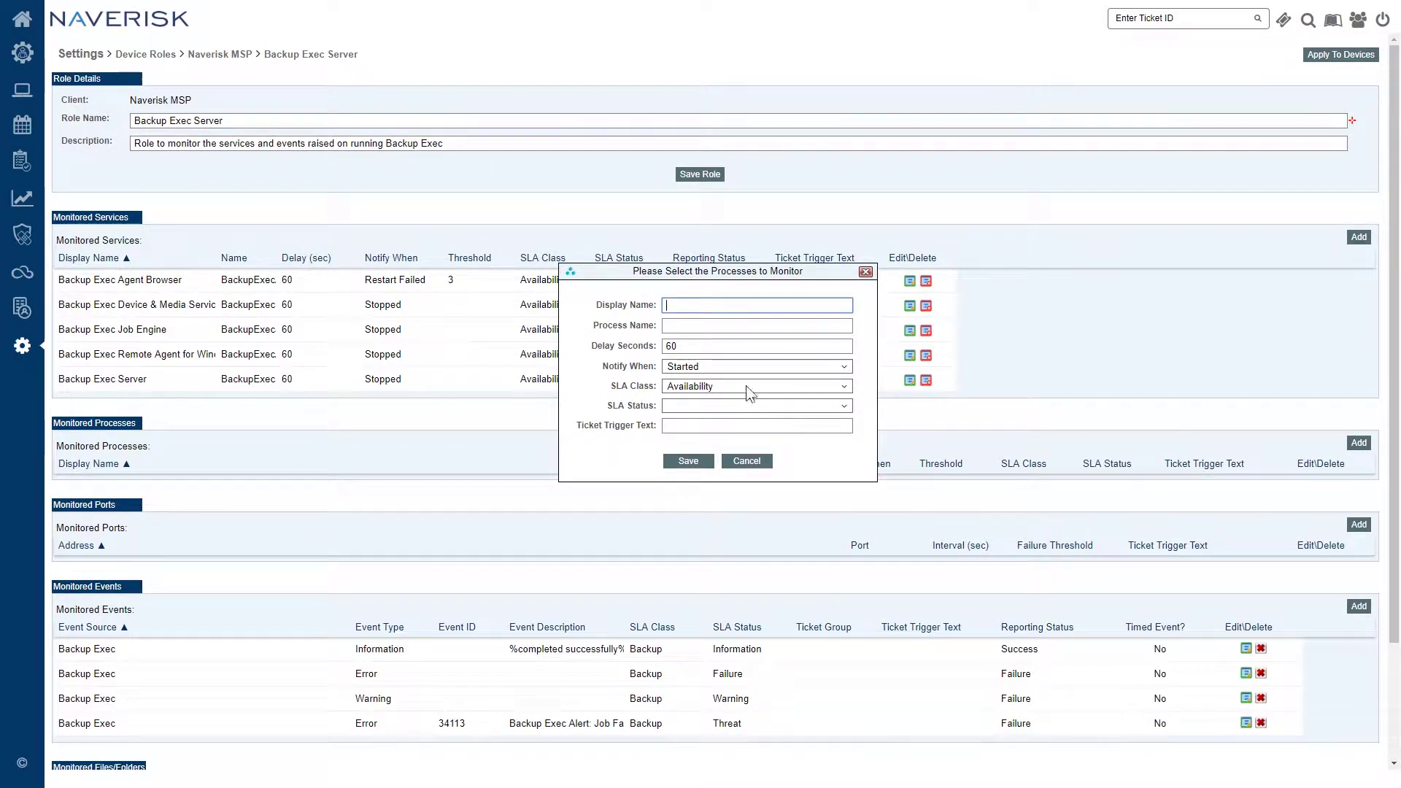
{"action": "left_click", "coordinate": [759, 461]}
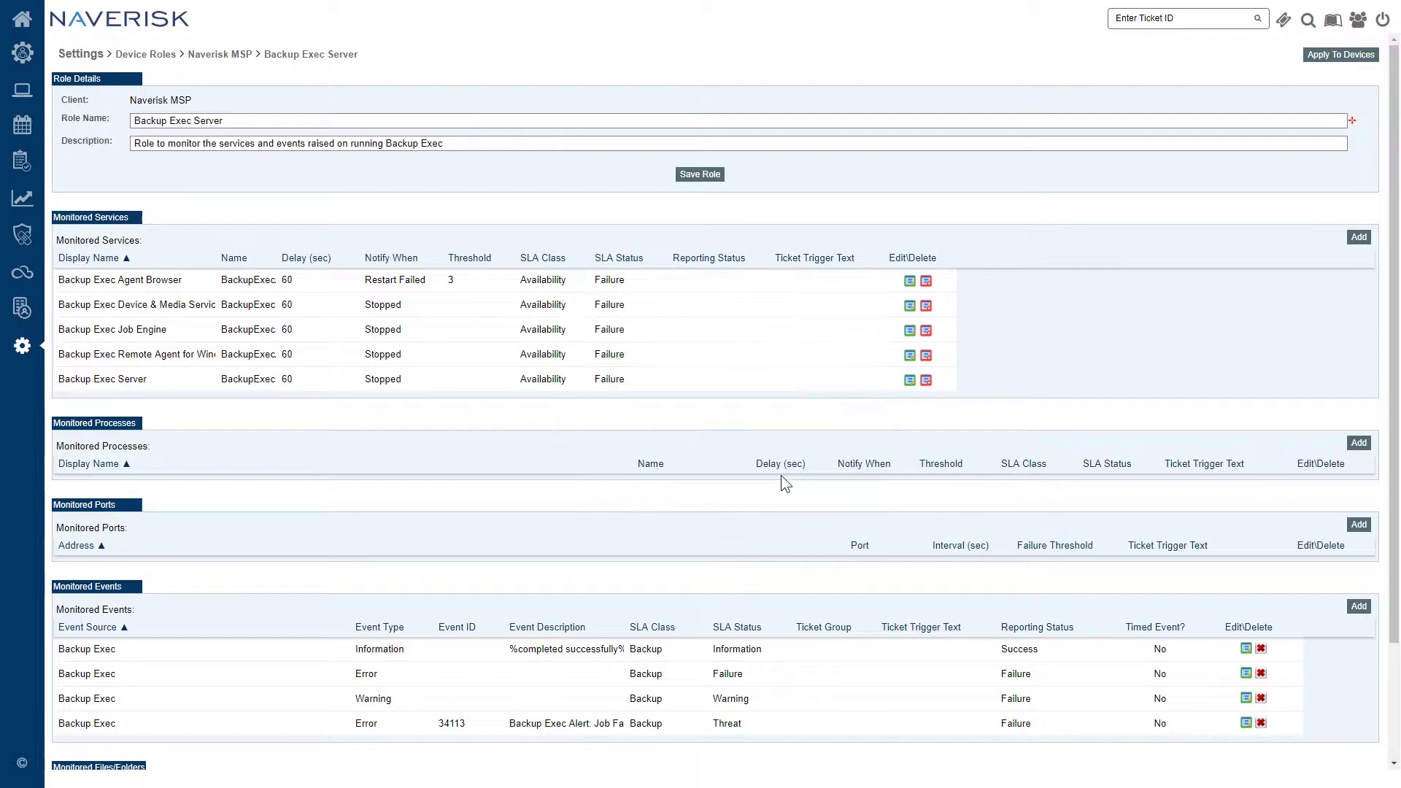
{"action": "left_click", "coordinate": [1358, 524]}
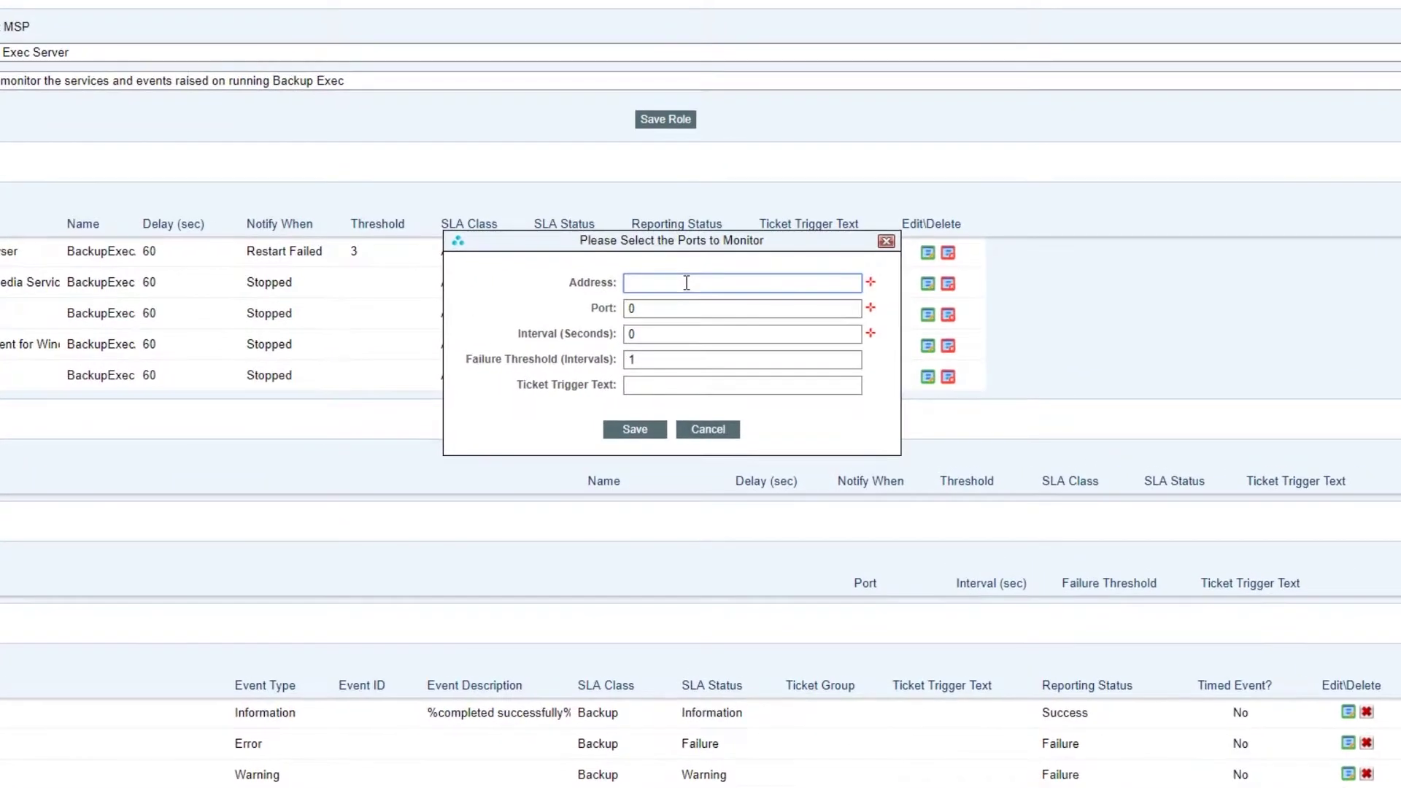
{"action": "type", "text": "www.naverisk.com"}
{"action": "key", "text": "Tab"}
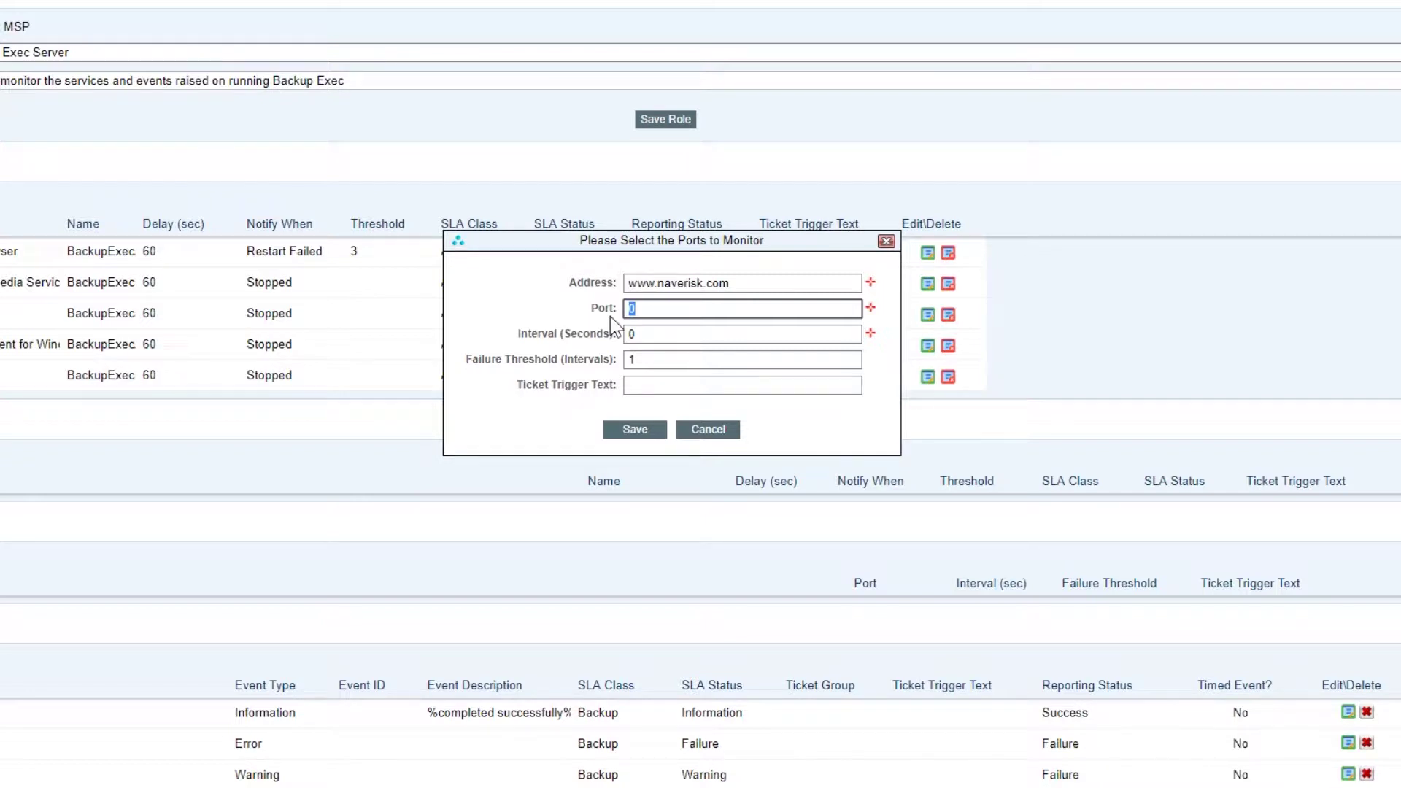
{"action": "type", "text": "80"}
{"action": "key", "text": "Tab"}
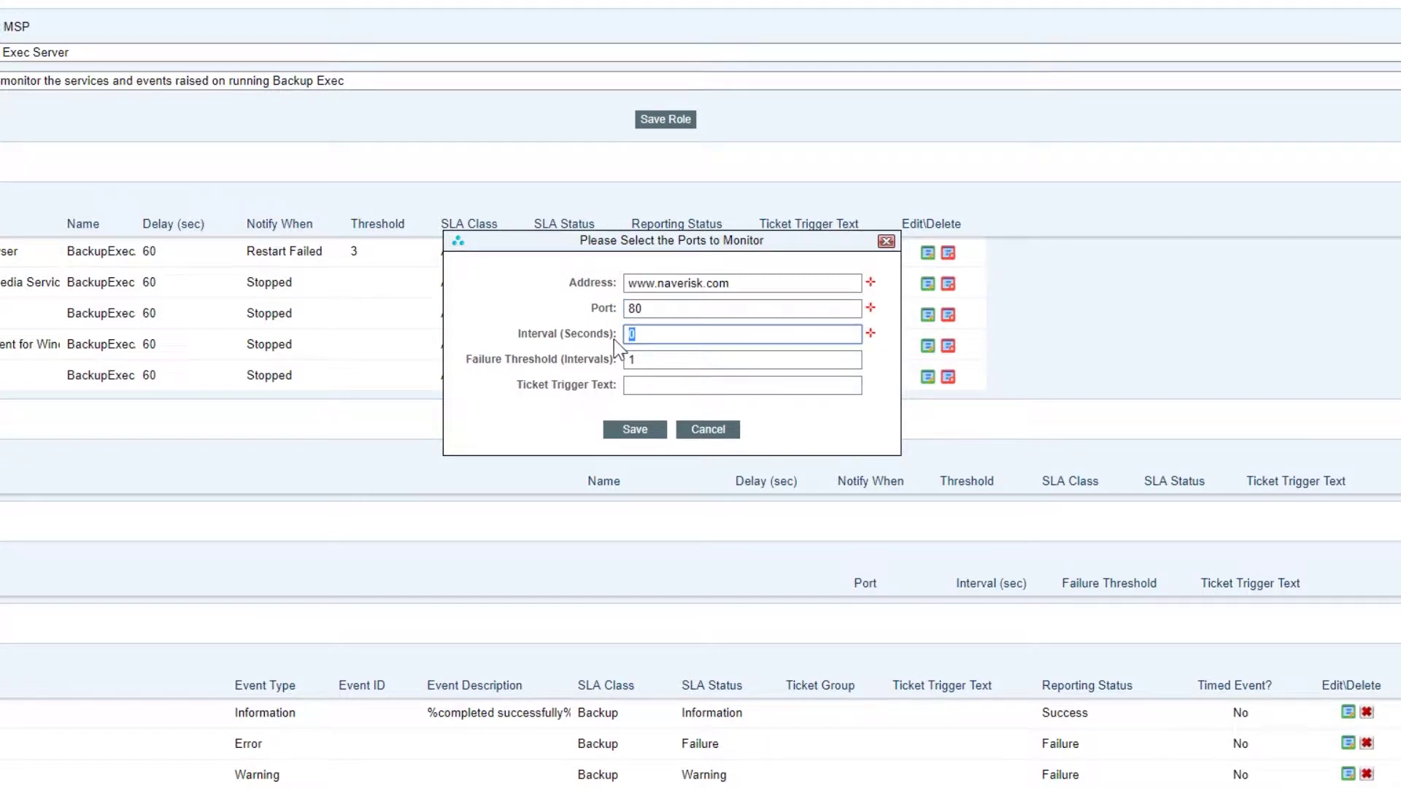
{"action": "type", "text": "20"}
{"action": "key", "text": "Tab"}
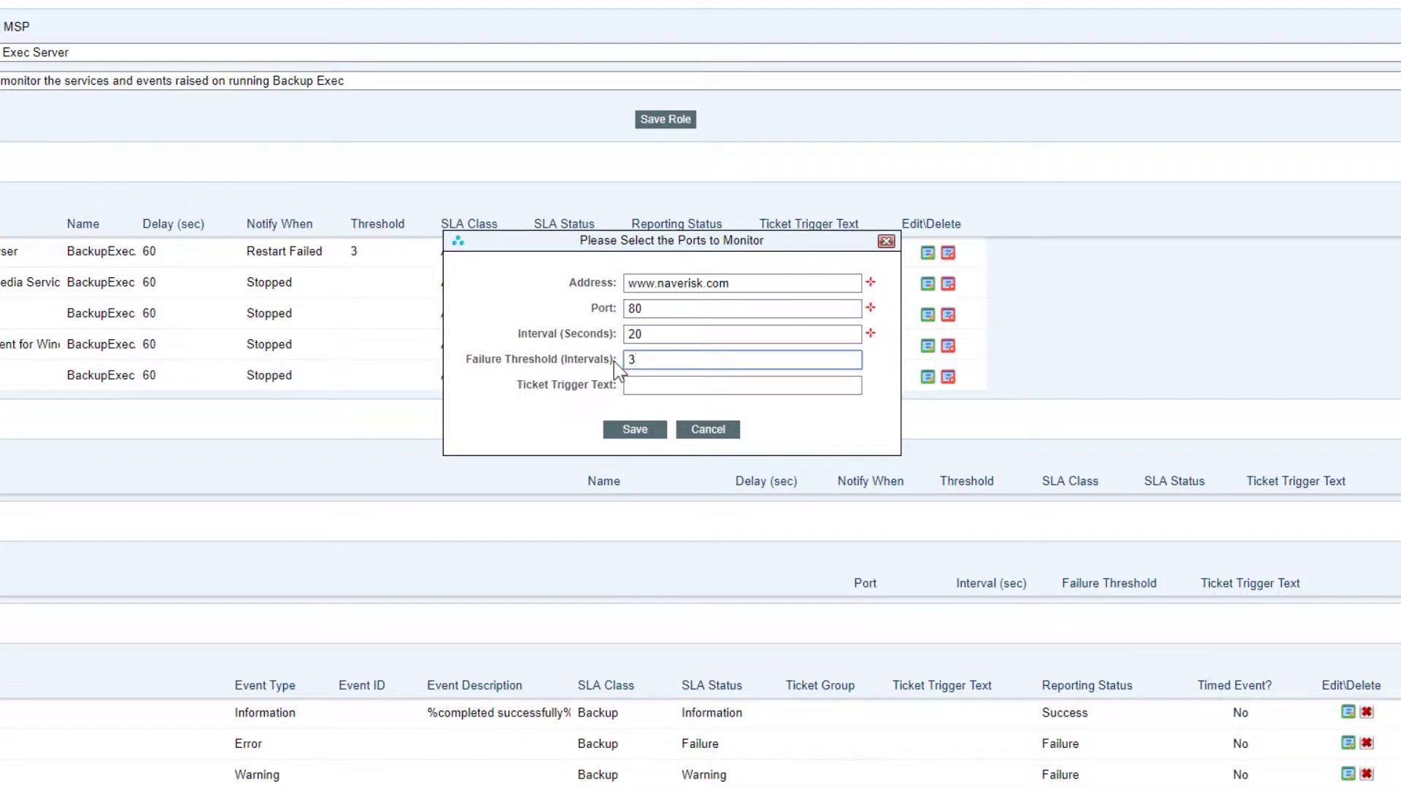
{"action": "left_click", "coordinate": [643, 386]}
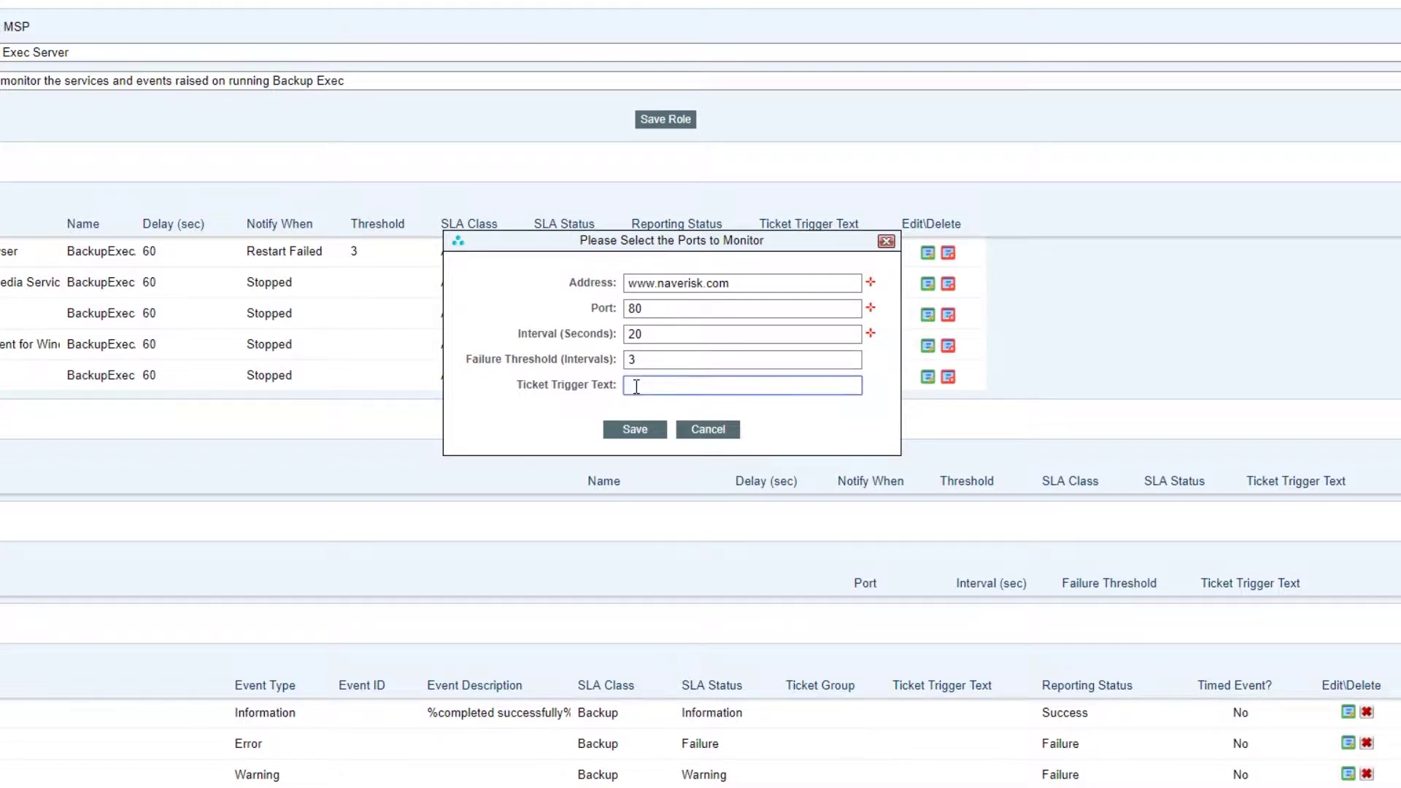
{"action": "left_click", "coordinate": [693, 431]}
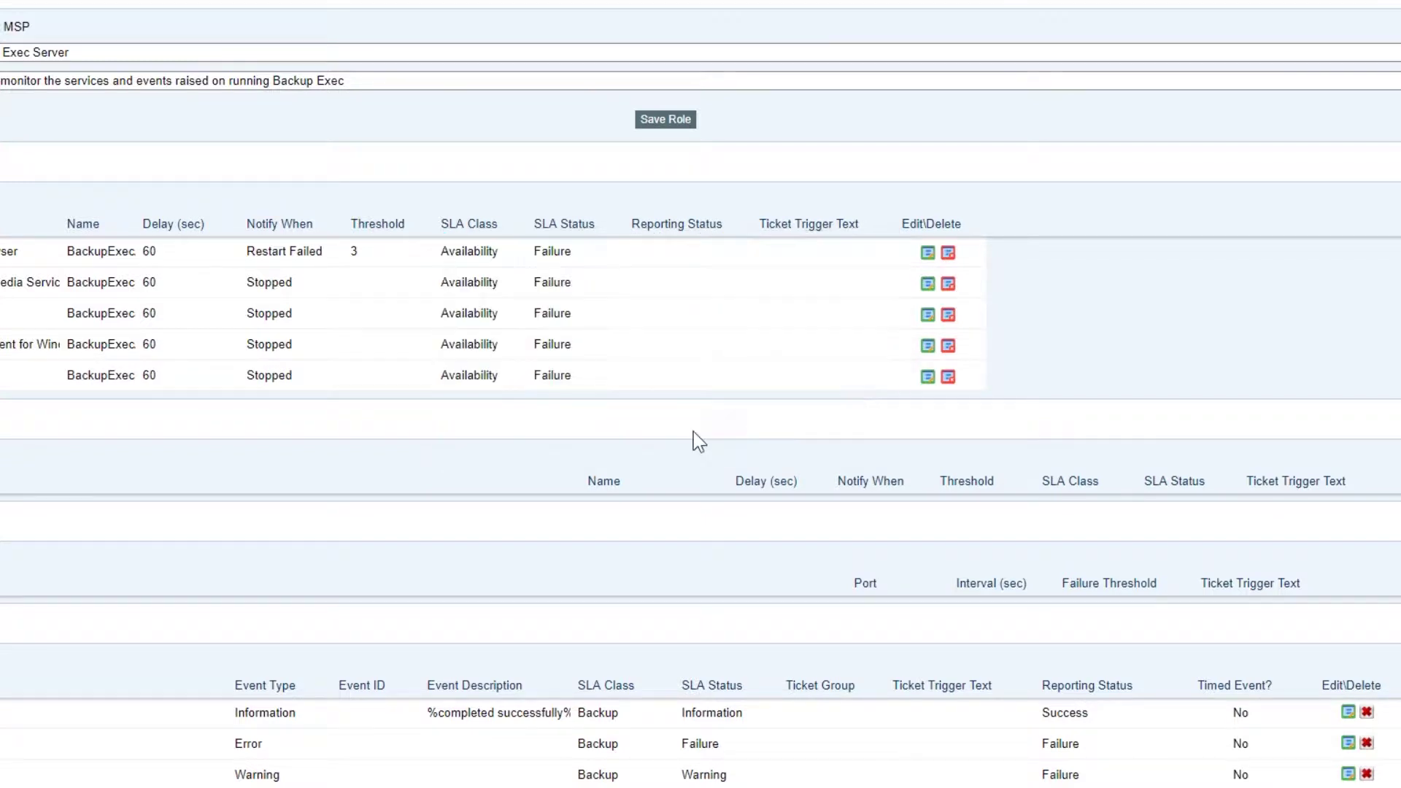
- Edit the Backup Exec Job Failed event (ID 34113) and enable Timed Event, 12:00 AM start/end
{"action": "scroll", "coordinate": [737, 562], "scroll_direction": "down", "scroll_amount": 2}
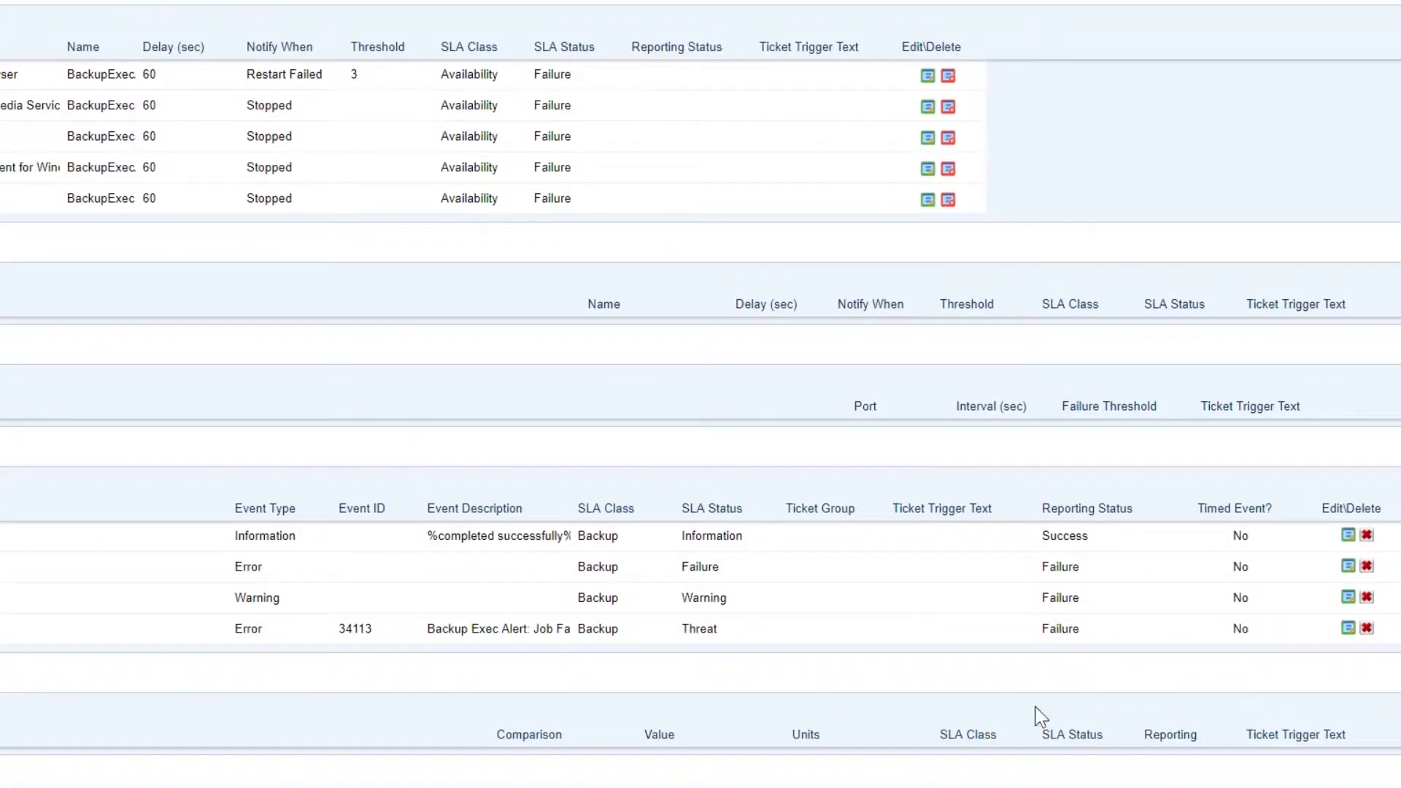
{"action": "left_click", "coordinate": [1348, 628]}
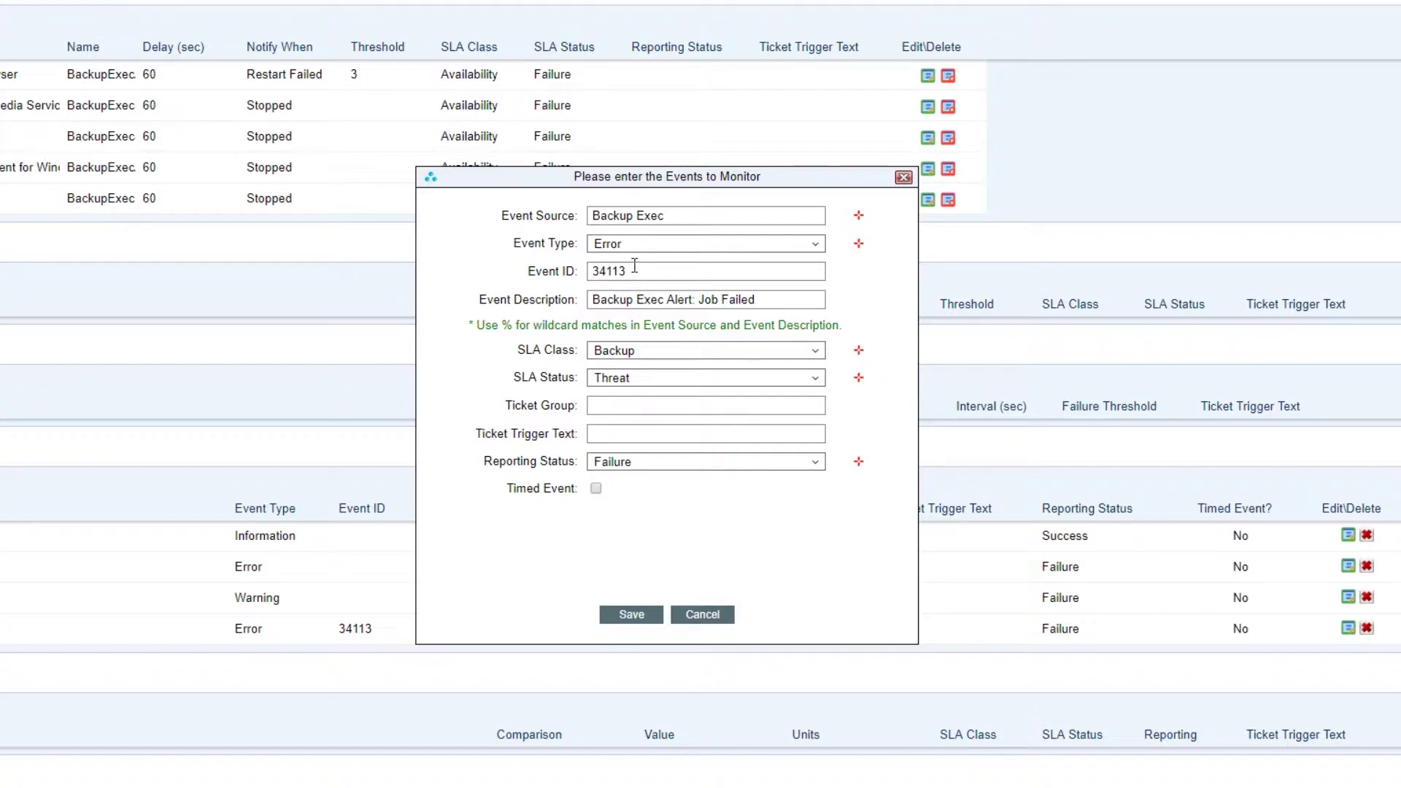
{"action": "double_click", "coordinate": [588, 272]}
{"action": "key", "text": "Tab"}
{"action": "type", "text": "Backup Exec Alert: Job Failed"}
{"action": "left_click", "coordinate": [596, 488]}
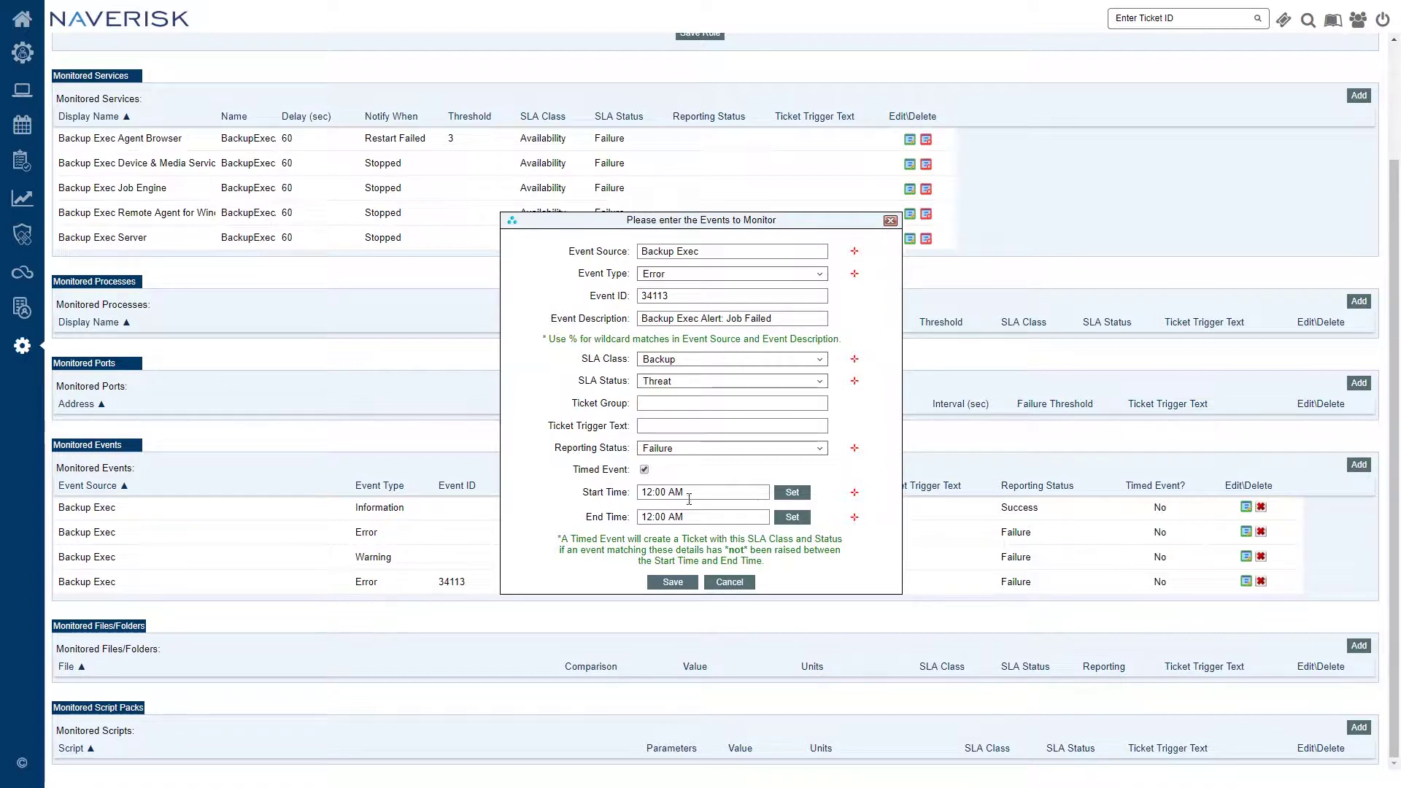
- Cancel the event edit and add a folder monitor for C:\Program Files\Symantec\Backup Exec
{"action": "left_click", "coordinate": [744, 581]}
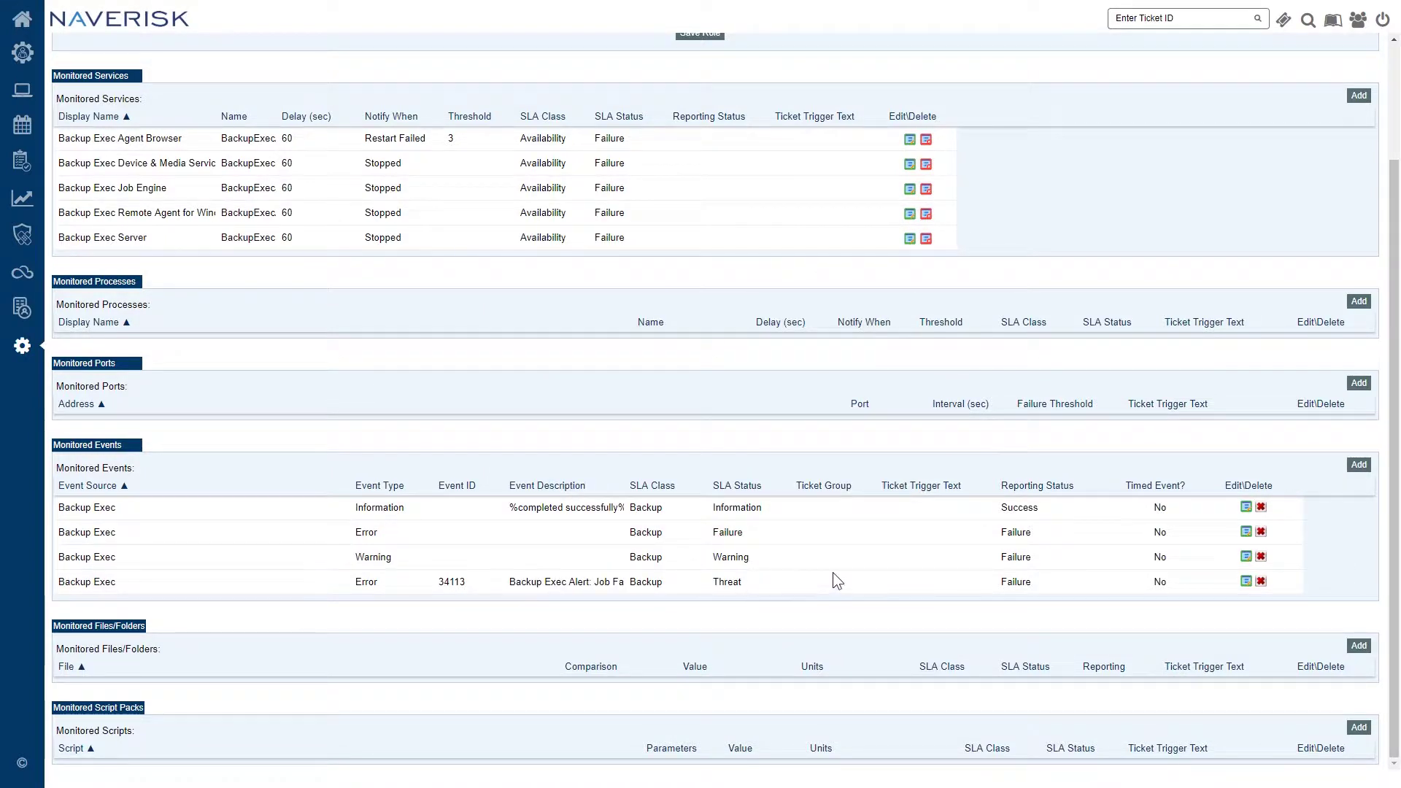
{"action": "left_click", "coordinate": [1355, 646]}
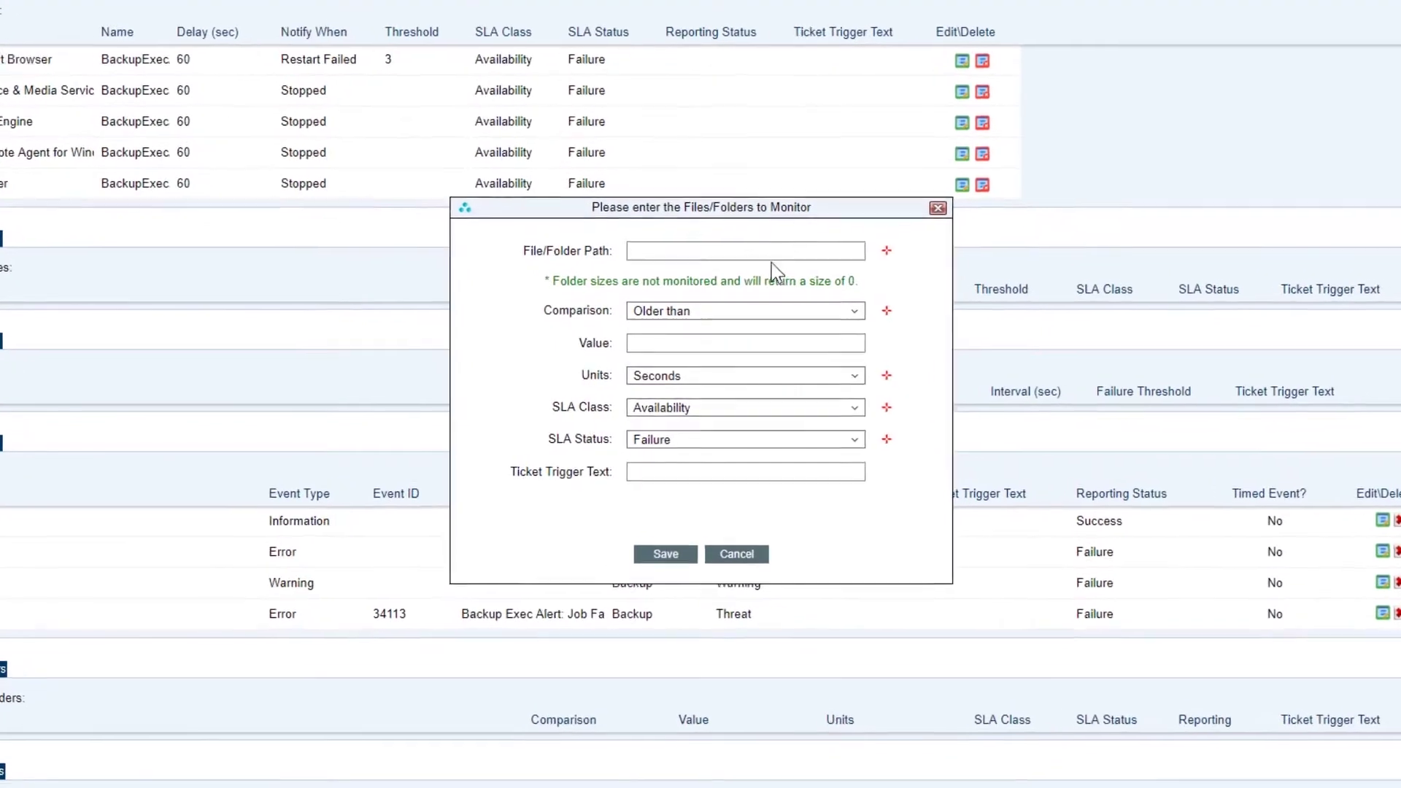
{"action": "left_click", "coordinate": [759, 294]}
{"action": "left_click", "coordinate": [772, 282]}
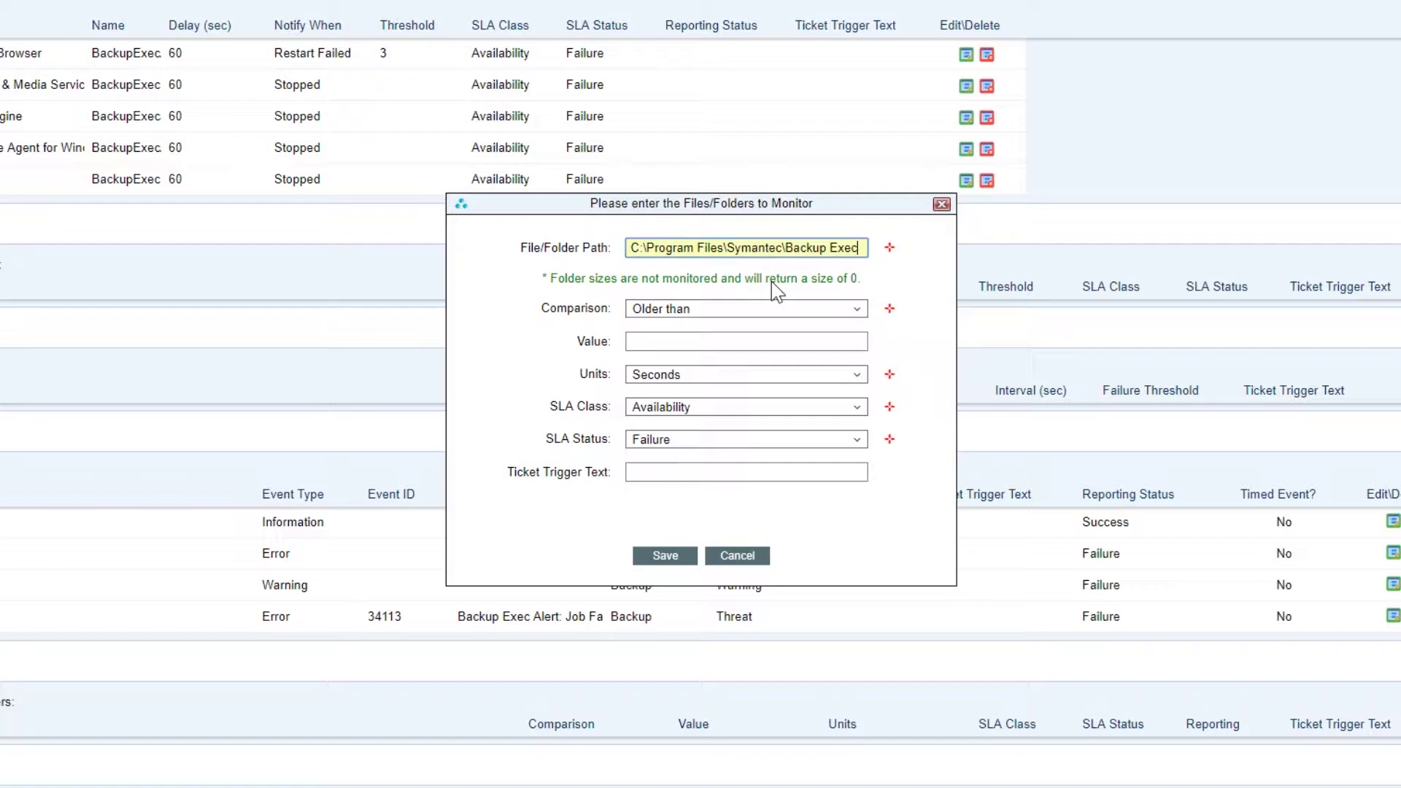
- Make the folder monitor alert when Larger than 5 GB, save it, then delete it
{"action": "left_click", "coordinate": [859, 312]}
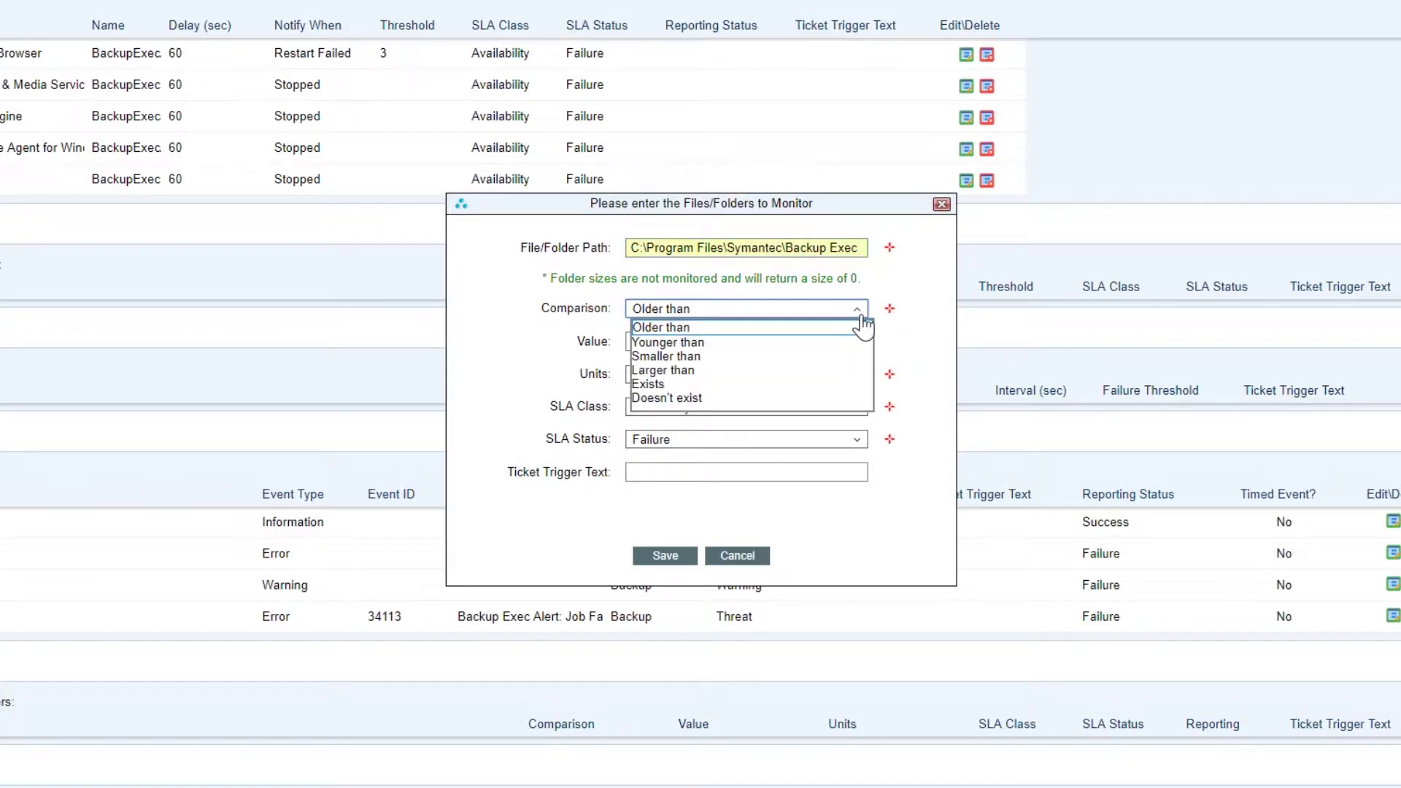
{"action": "left_click", "coordinate": [729, 370]}
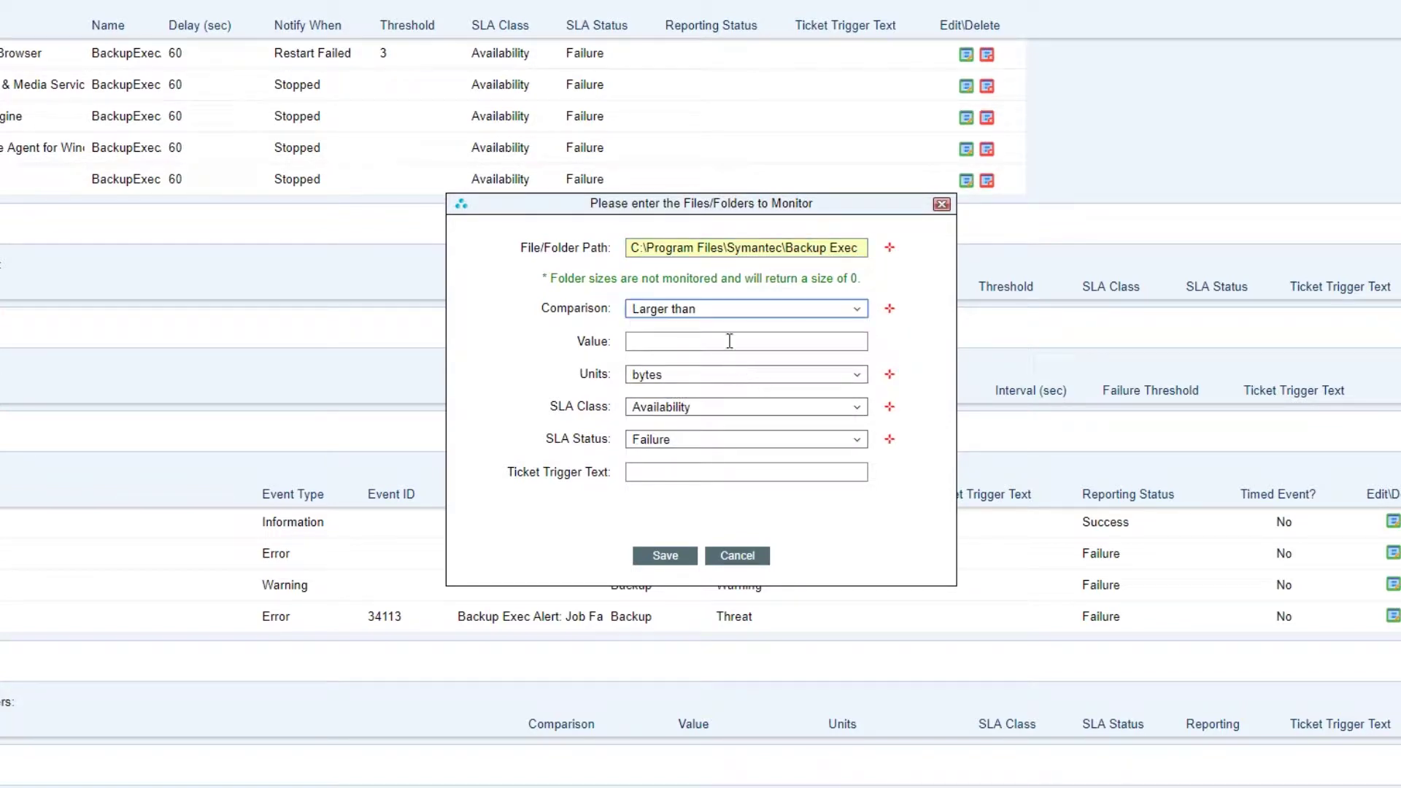
{"action": "left_click", "coordinate": [730, 340]}
{"action": "left_click", "coordinate": [655, 375]}
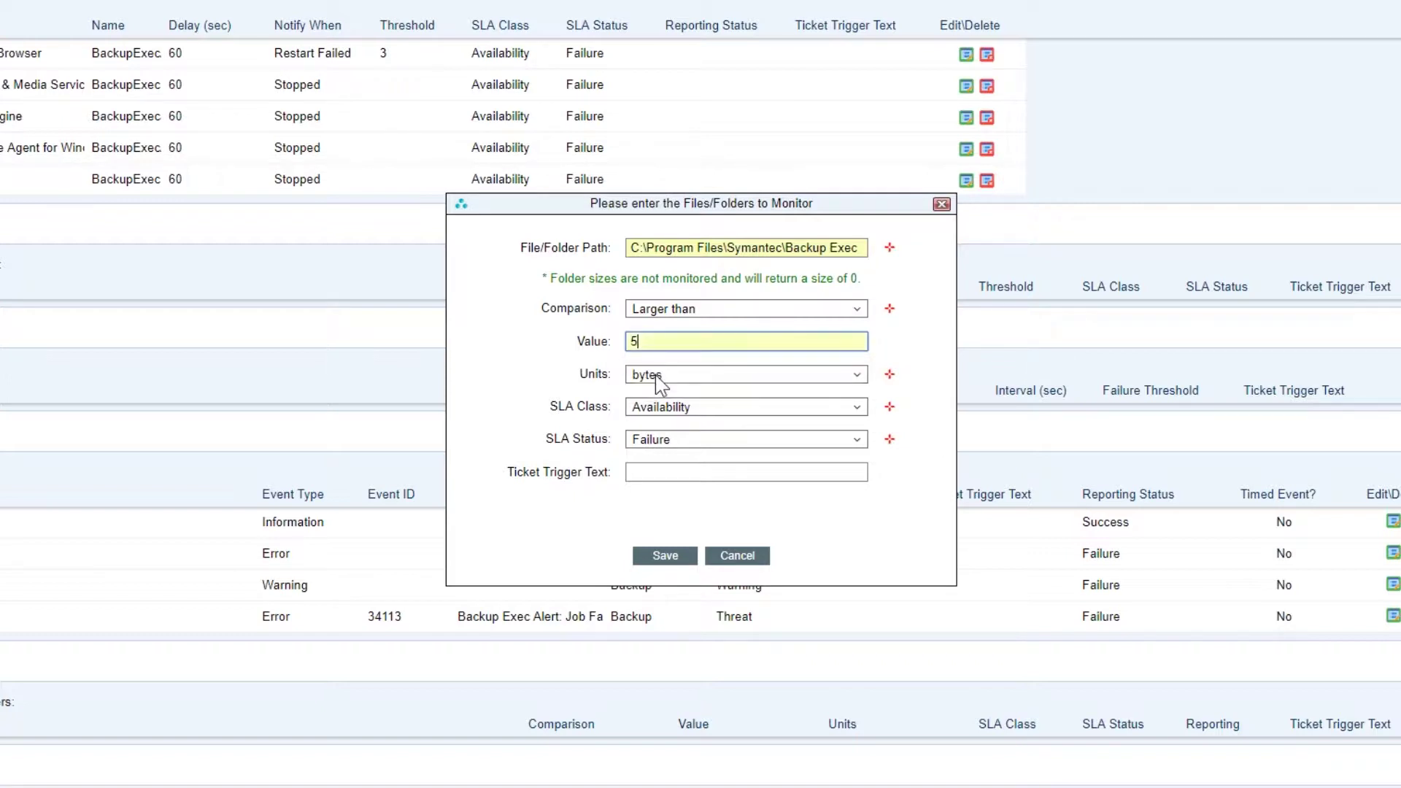
{"action": "left_click", "coordinate": [664, 376]}
{"action": "left_click", "coordinate": [658, 440]}
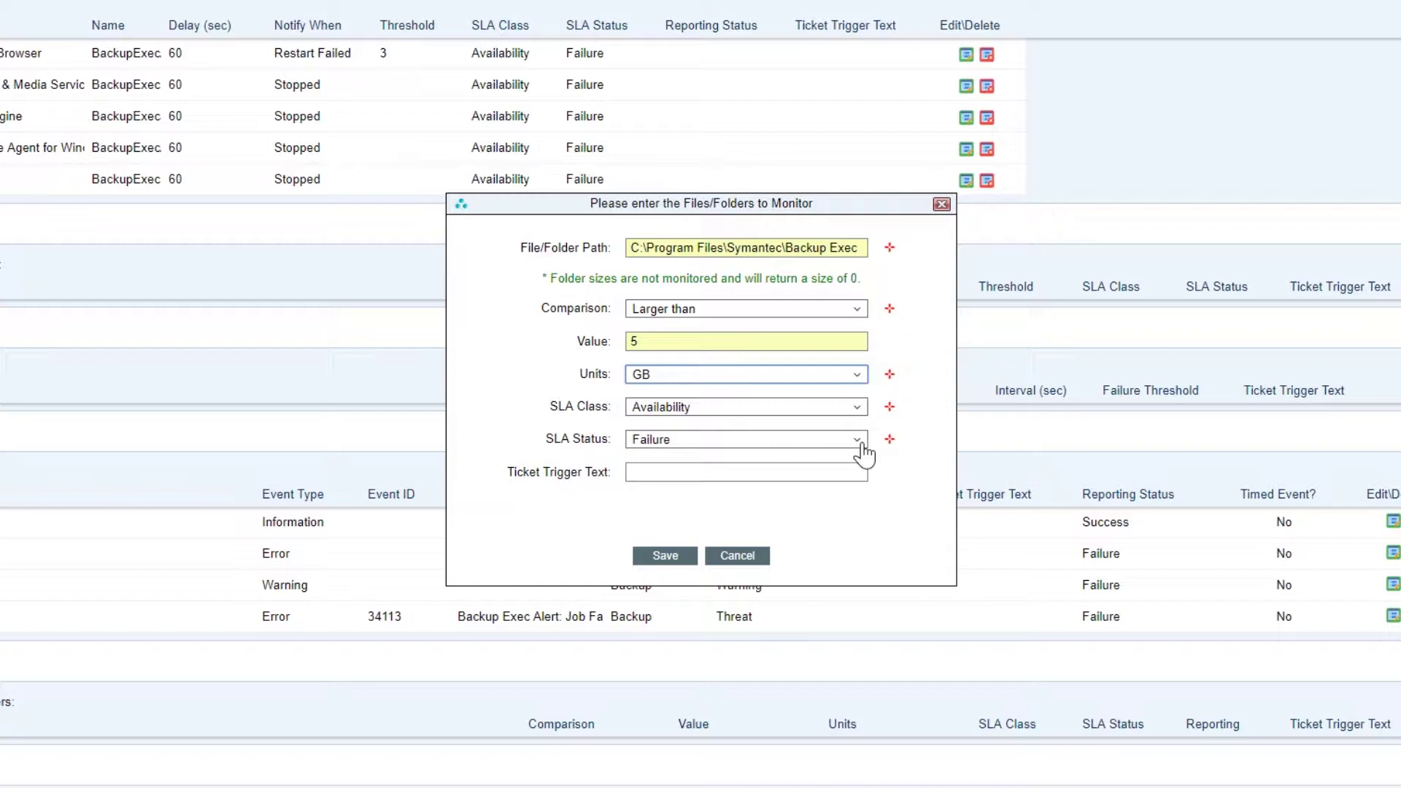
{"action": "left_click", "coordinate": [662, 558]}
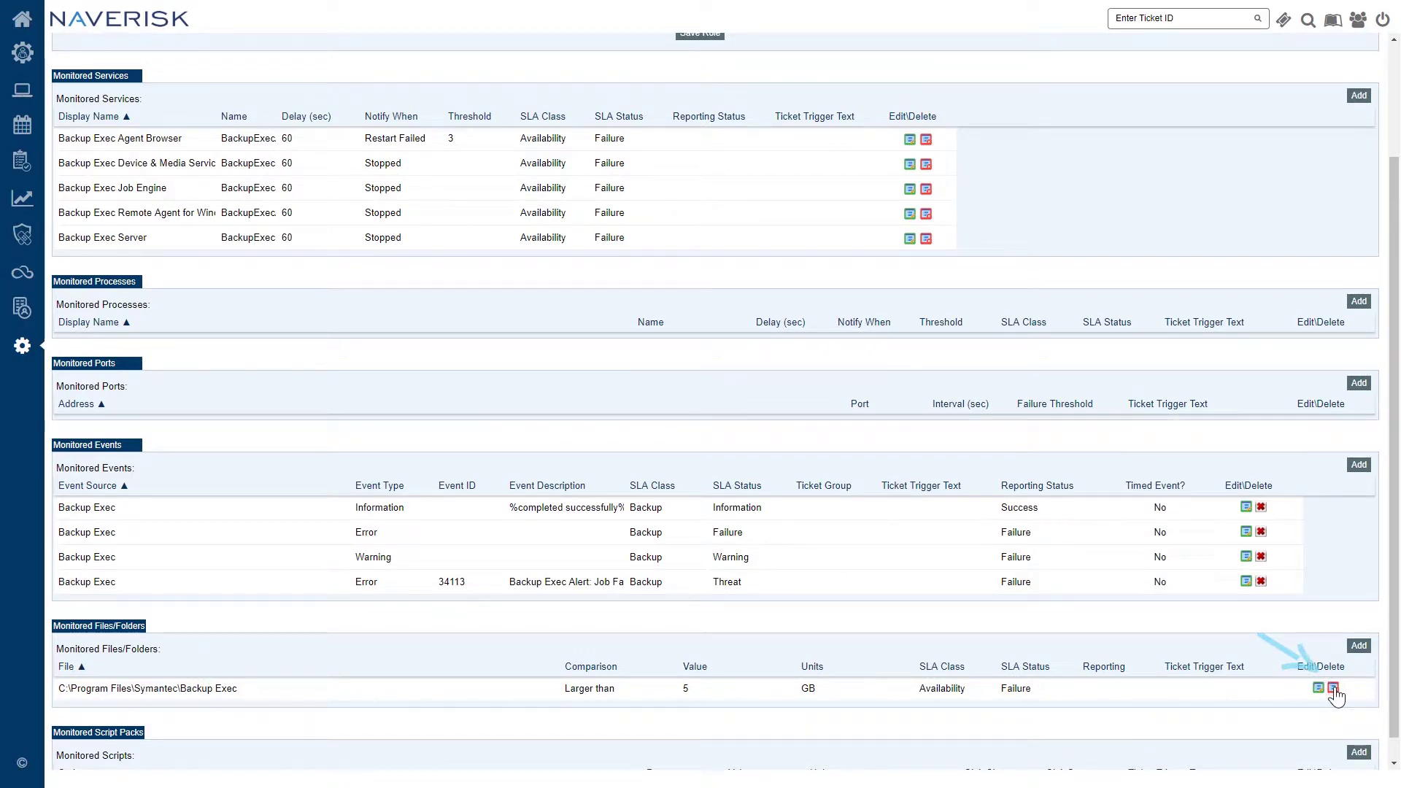
{"action": "left_click", "coordinate": [1333, 689]}
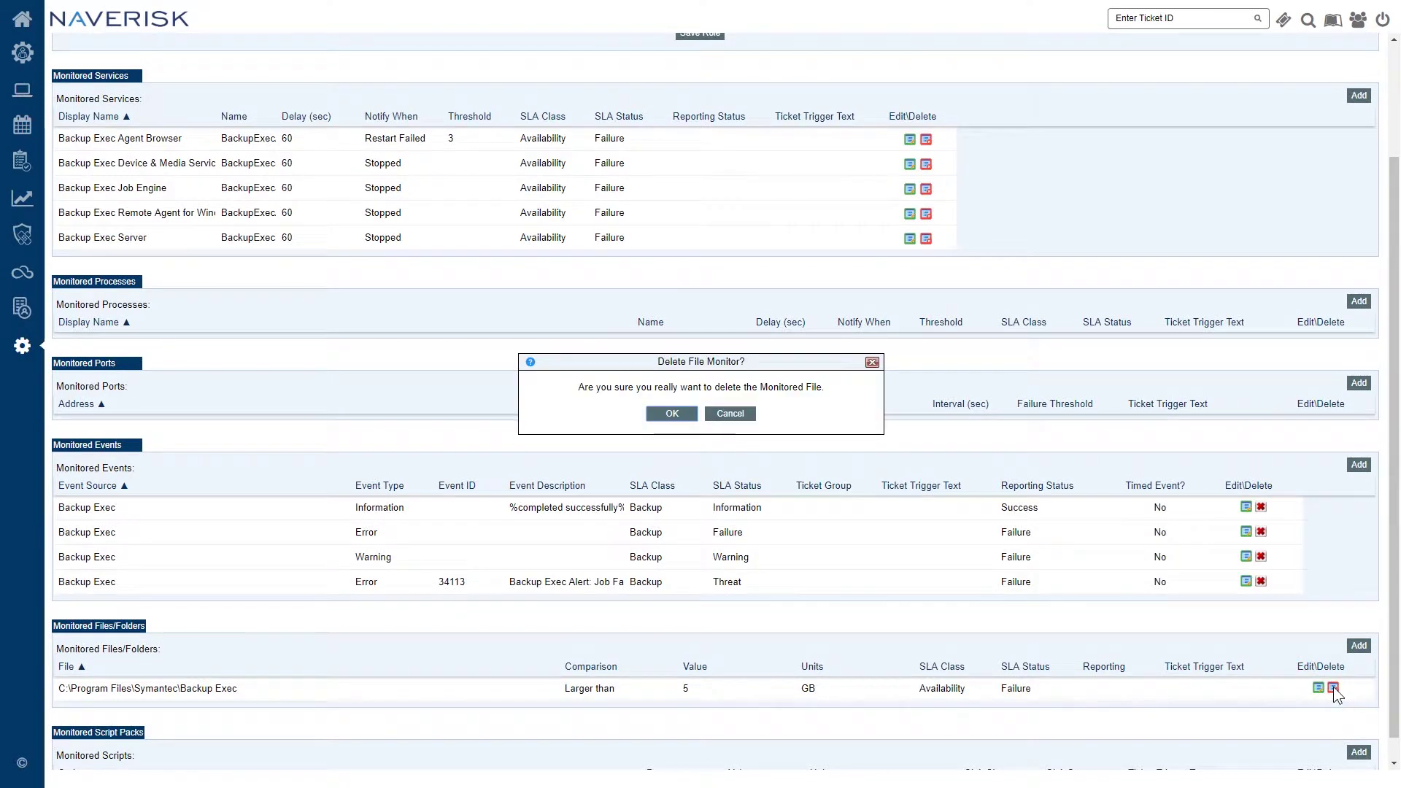
{"action": "left_click", "coordinate": [682, 415]}
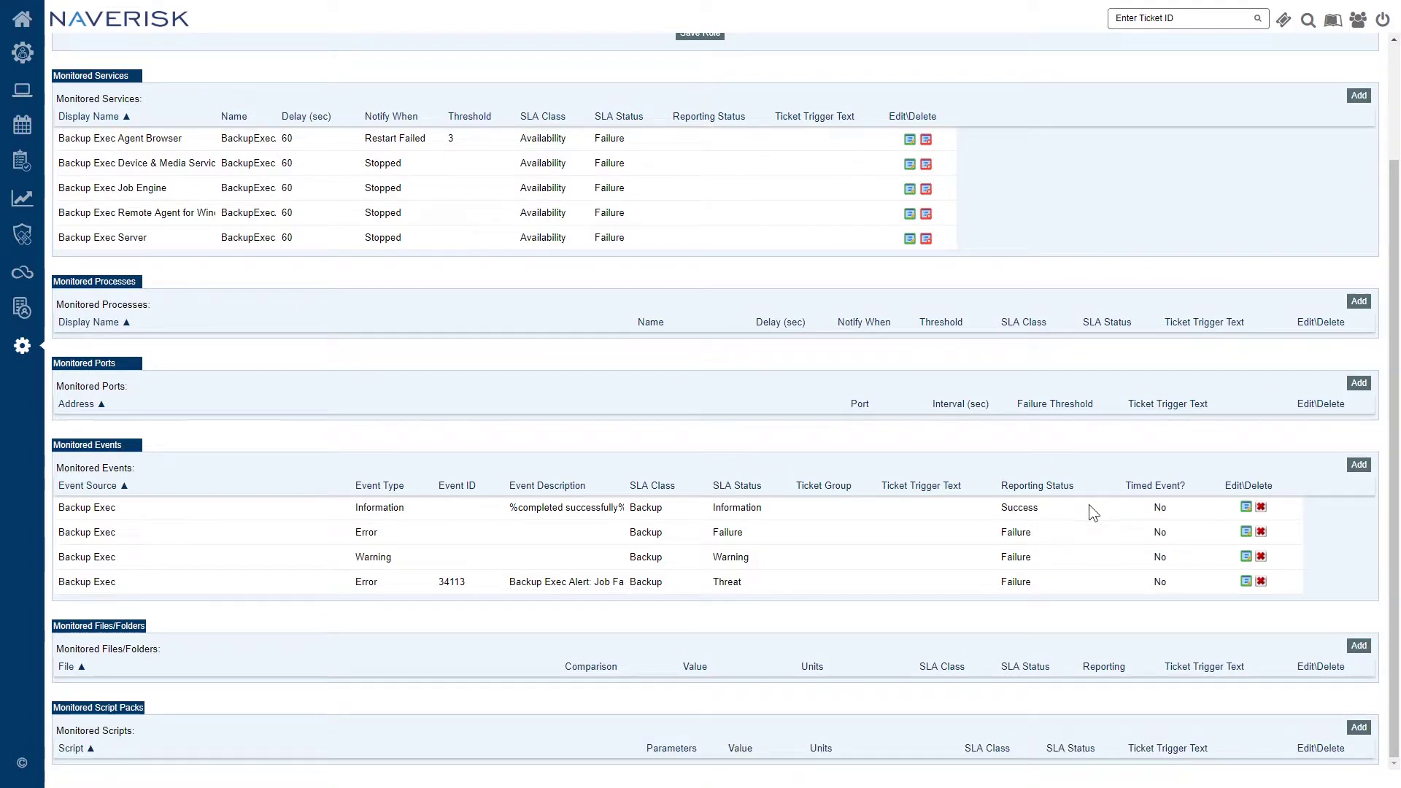
- Add the Bit Defender - Scan script pack with parameter 3, rechecking every 24 Hours
{"action": "left_click", "coordinate": [1358, 727]}
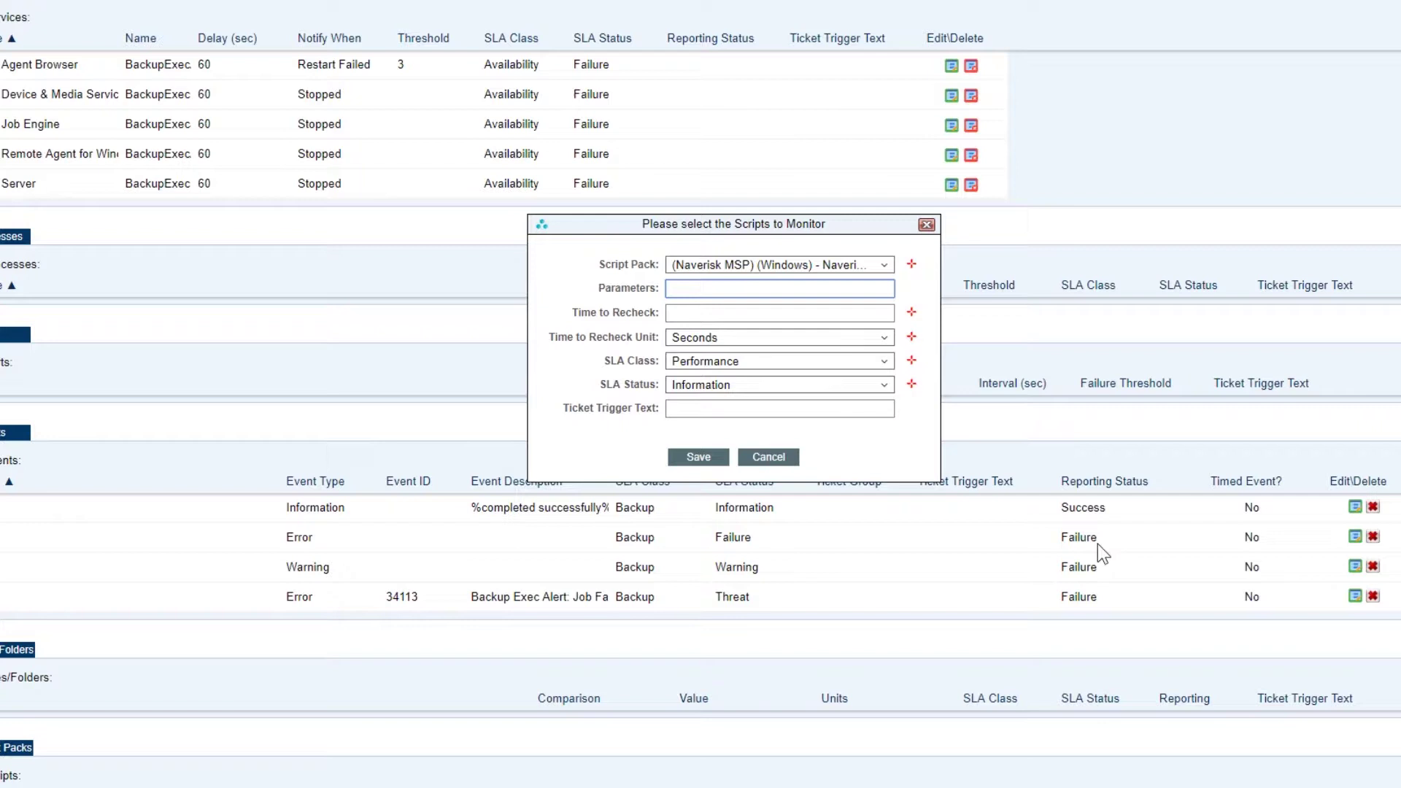
{"action": "left_click", "coordinate": [885, 267]}
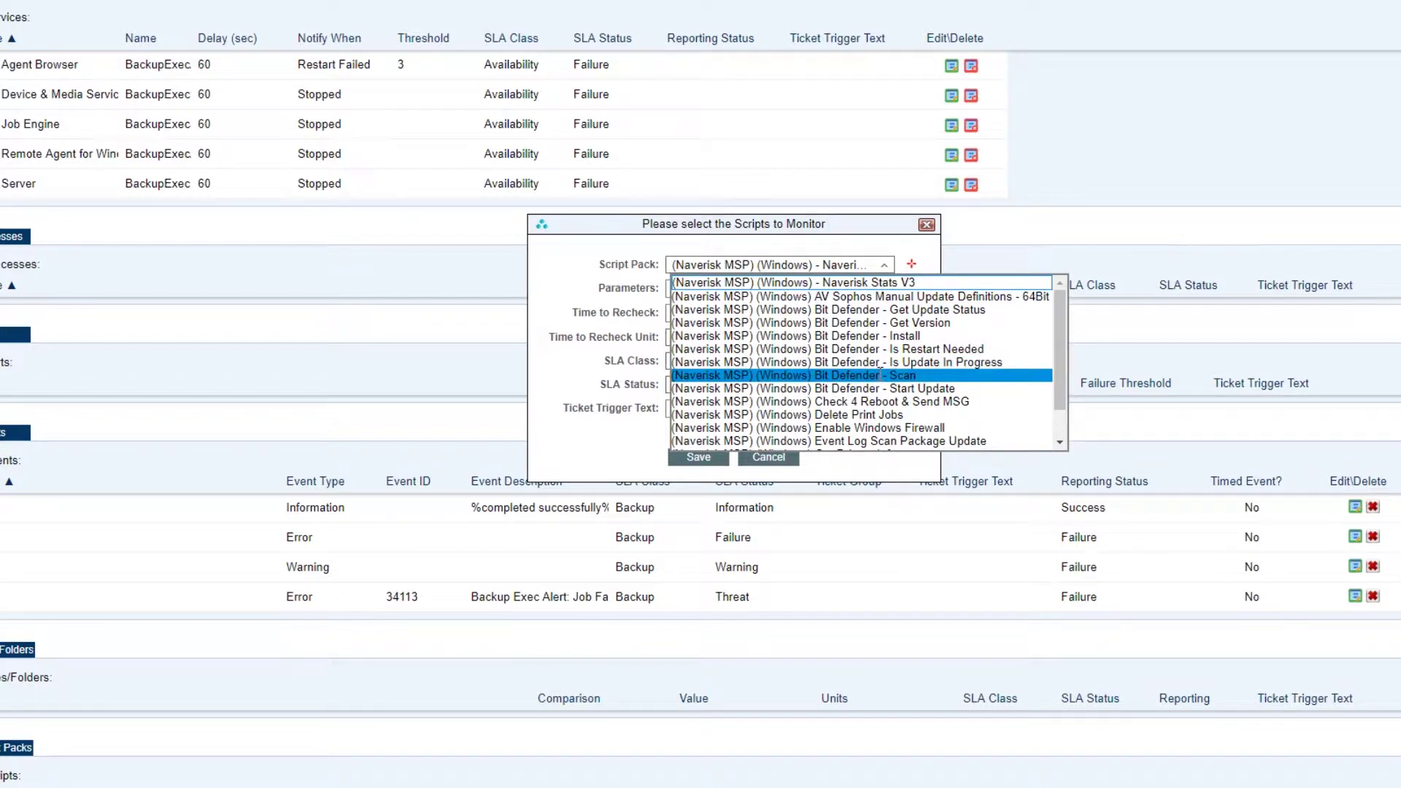
{"action": "left_click", "coordinate": [881, 374]}
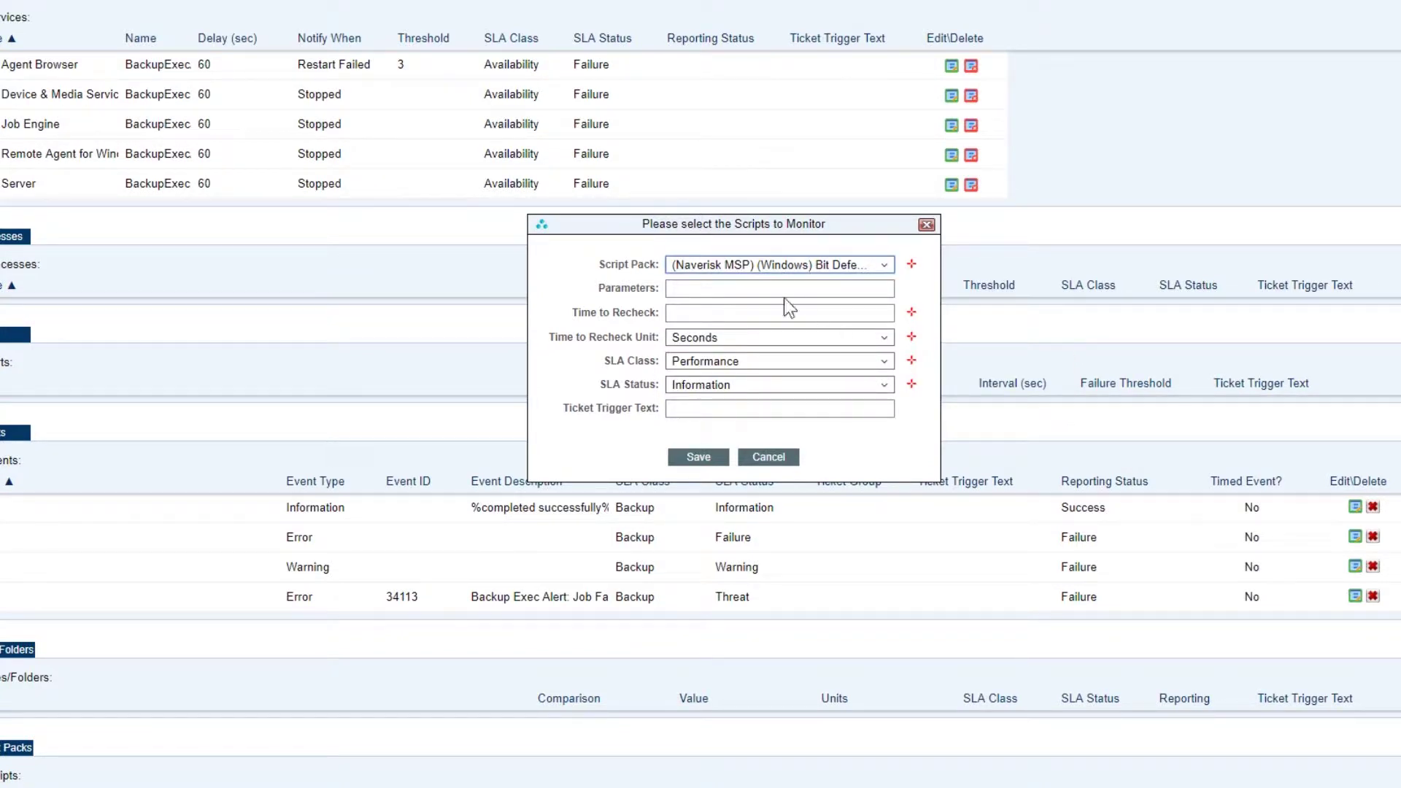
{"action": "left_click", "coordinate": [764, 287]}
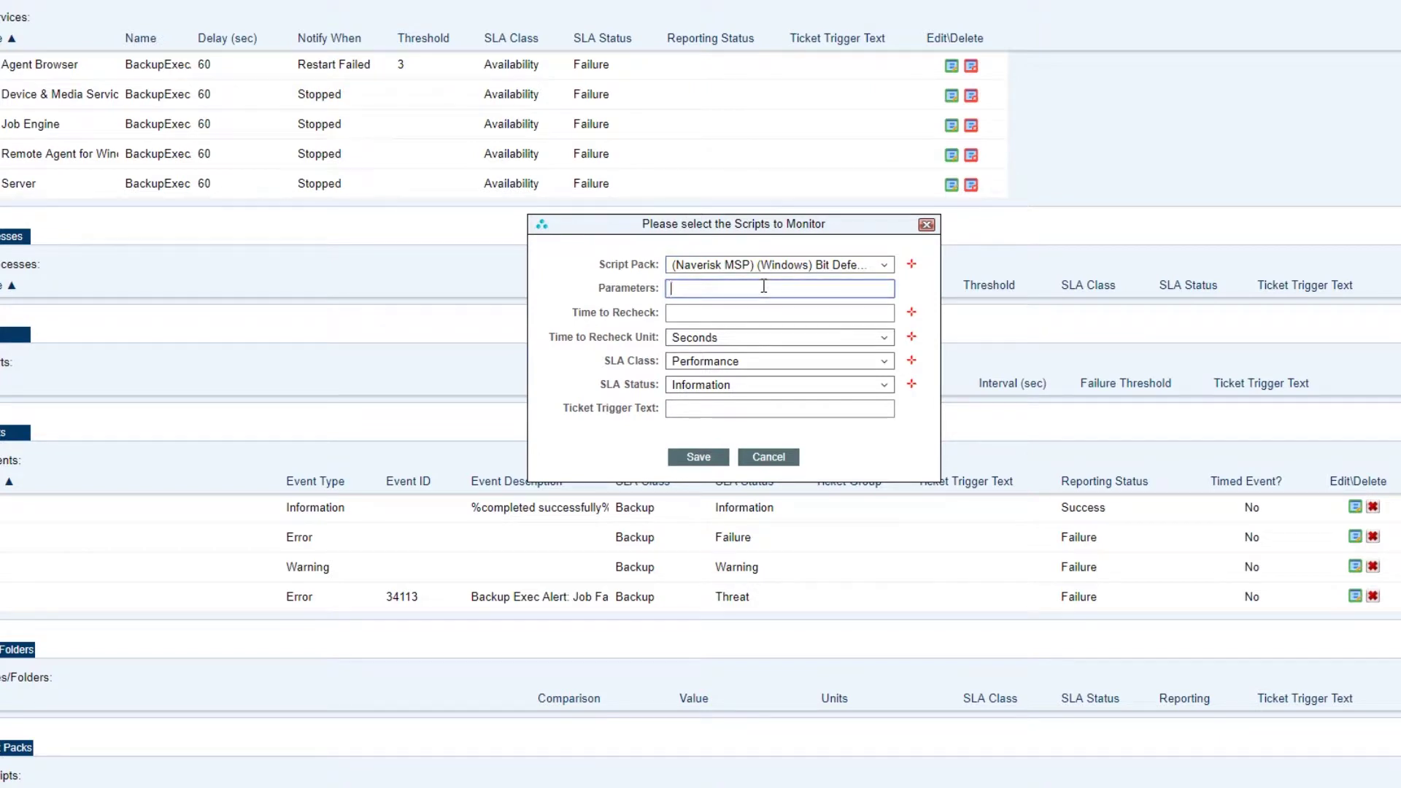
{"action": "type", "text": "3"}
{"action": "left_click", "coordinate": [747, 313]}
{"action": "type", "text": "24"}
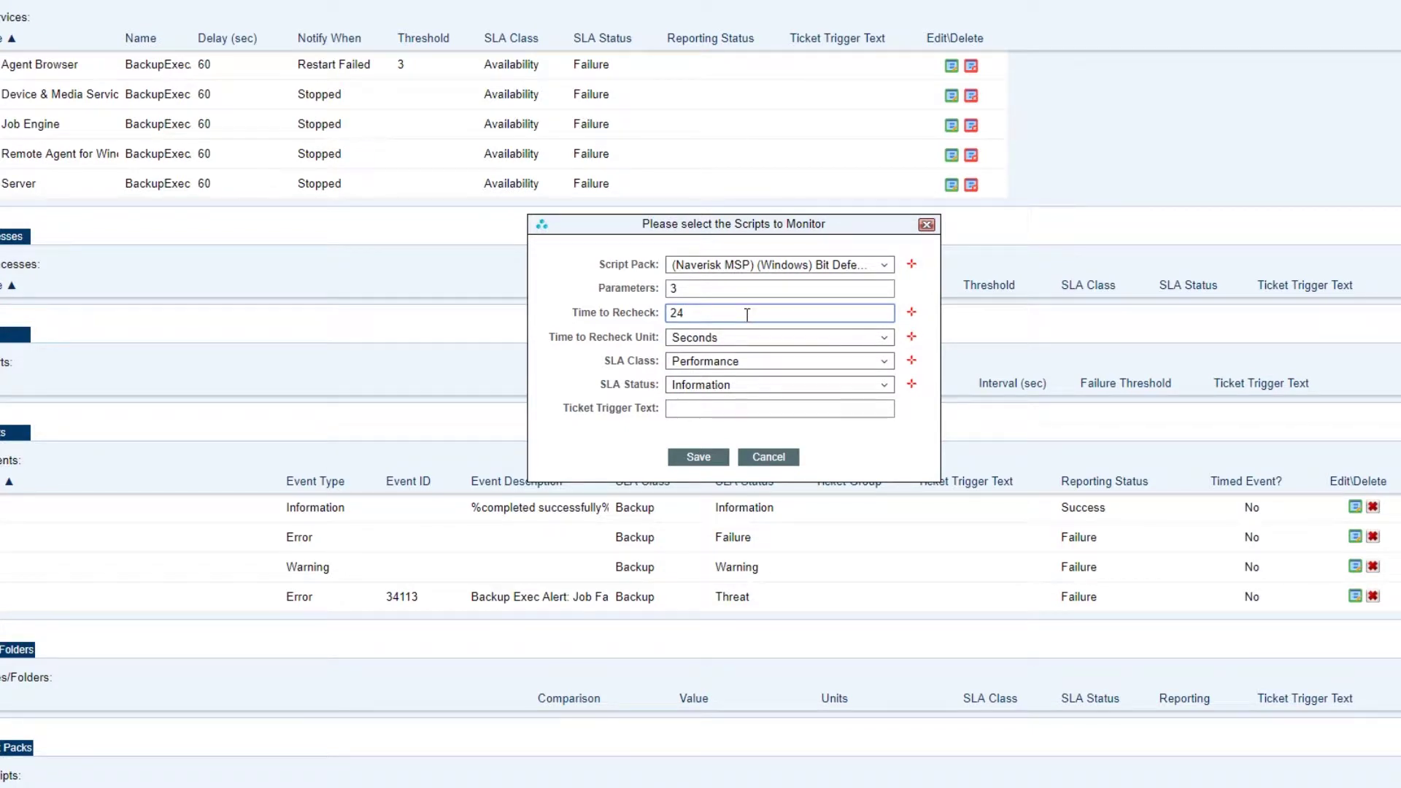
{"action": "left_click", "coordinate": [881, 340]}
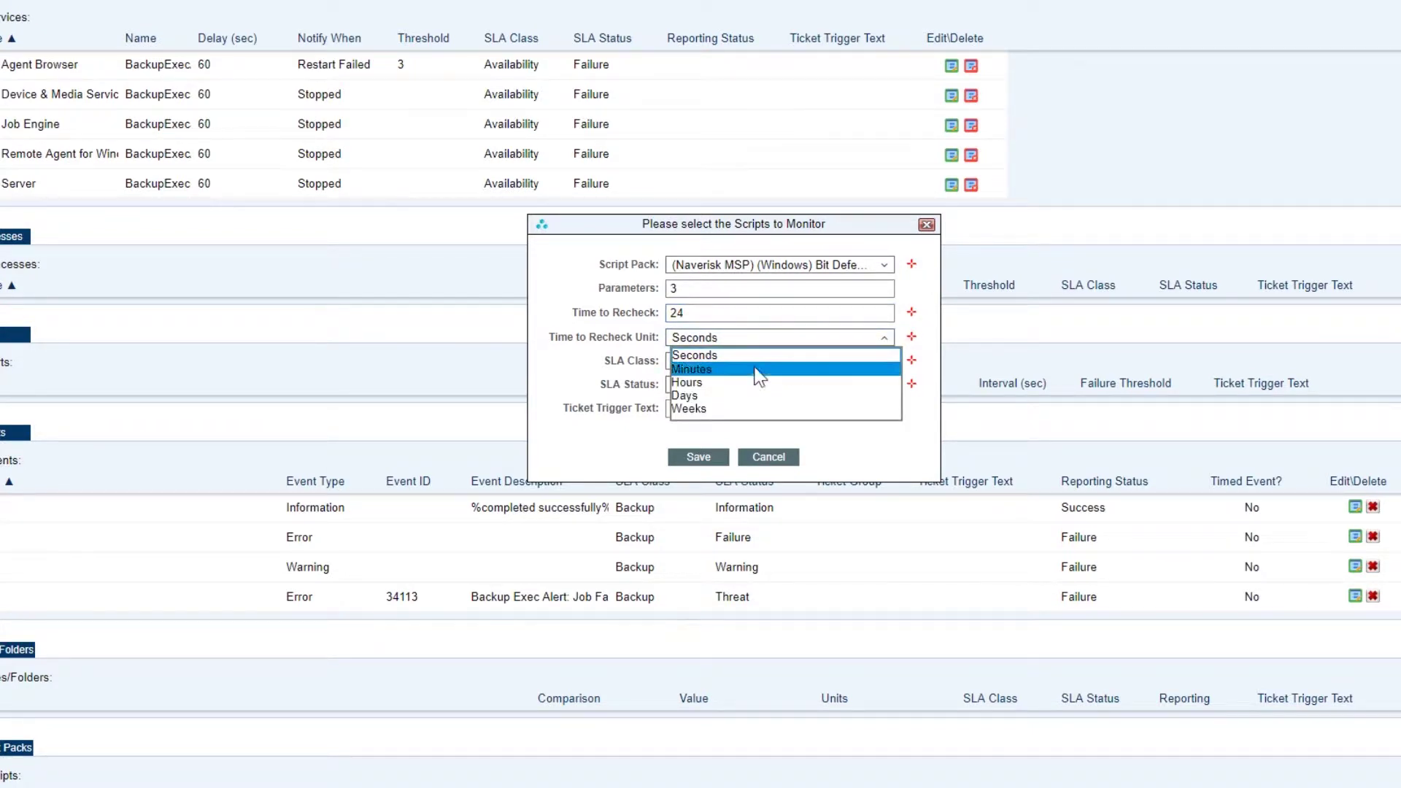
{"action": "left_click", "coordinate": [707, 382]}
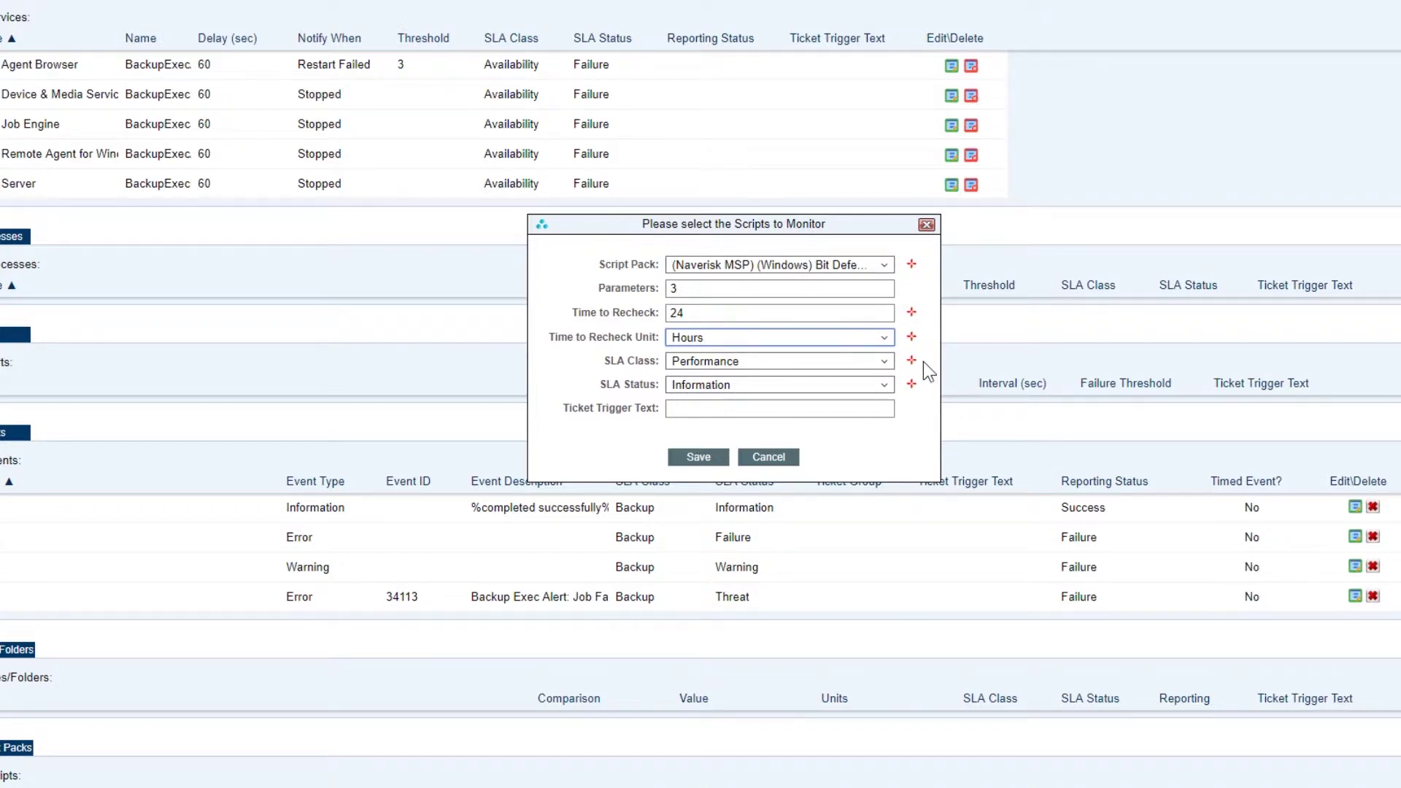
- Set SLA class Backup, status Warning, trigger text 'Definitions are out of date', and save
{"action": "left_click", "coordinate": [883, 361]}
{"action": "left_click", "coordinate": [729, 432]}
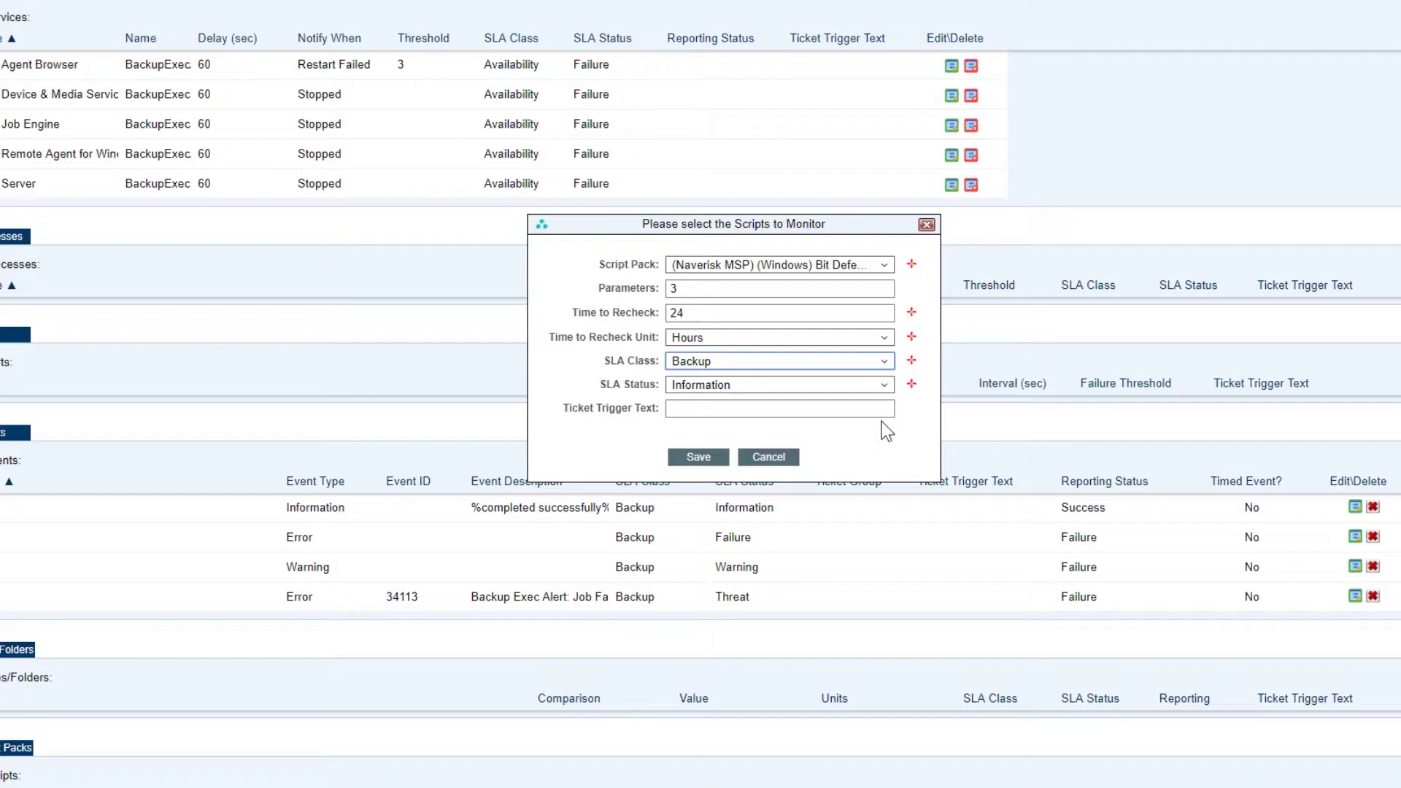
{"action": "left_click", "coordinate": [884, 385]}
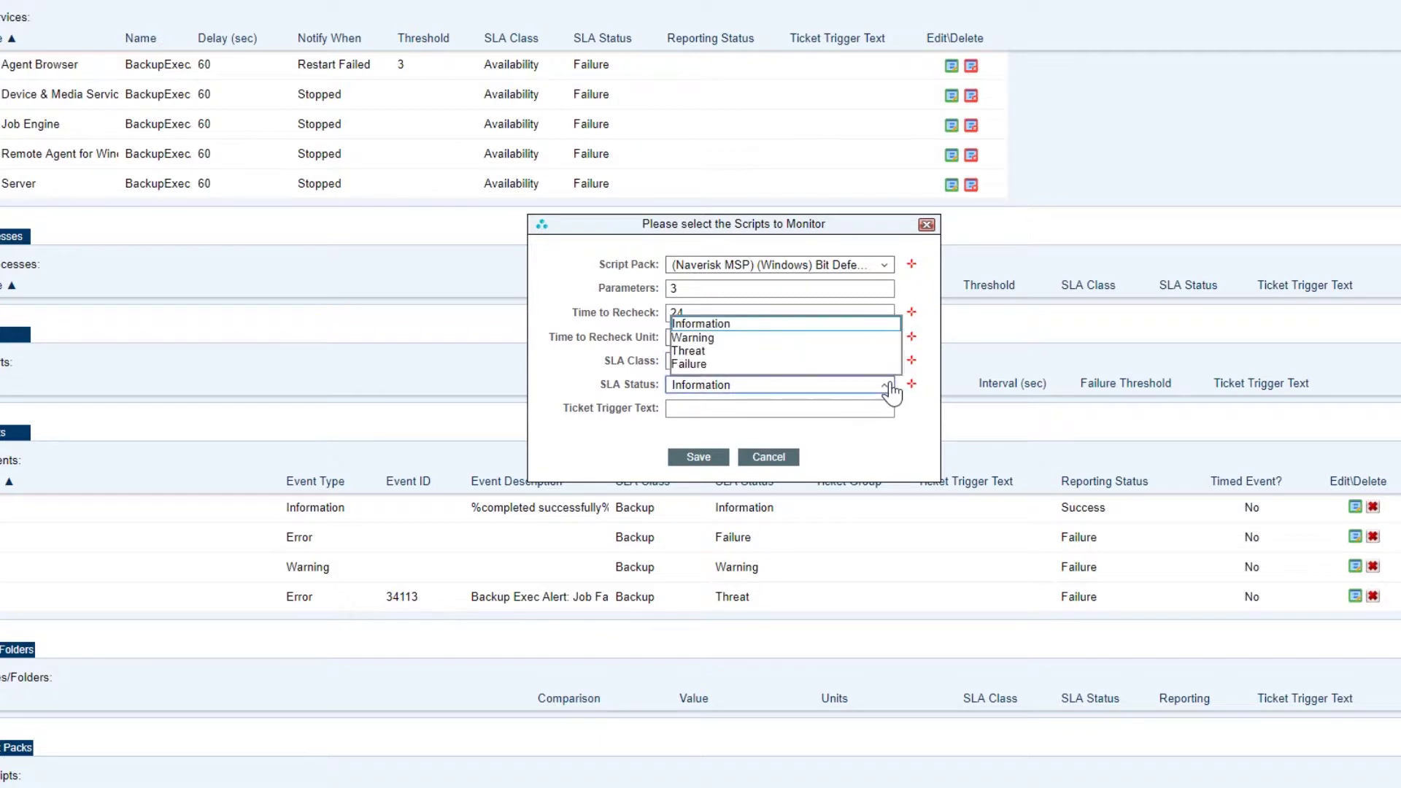
{"action": "left_click", "coordinate": [737, 338]}
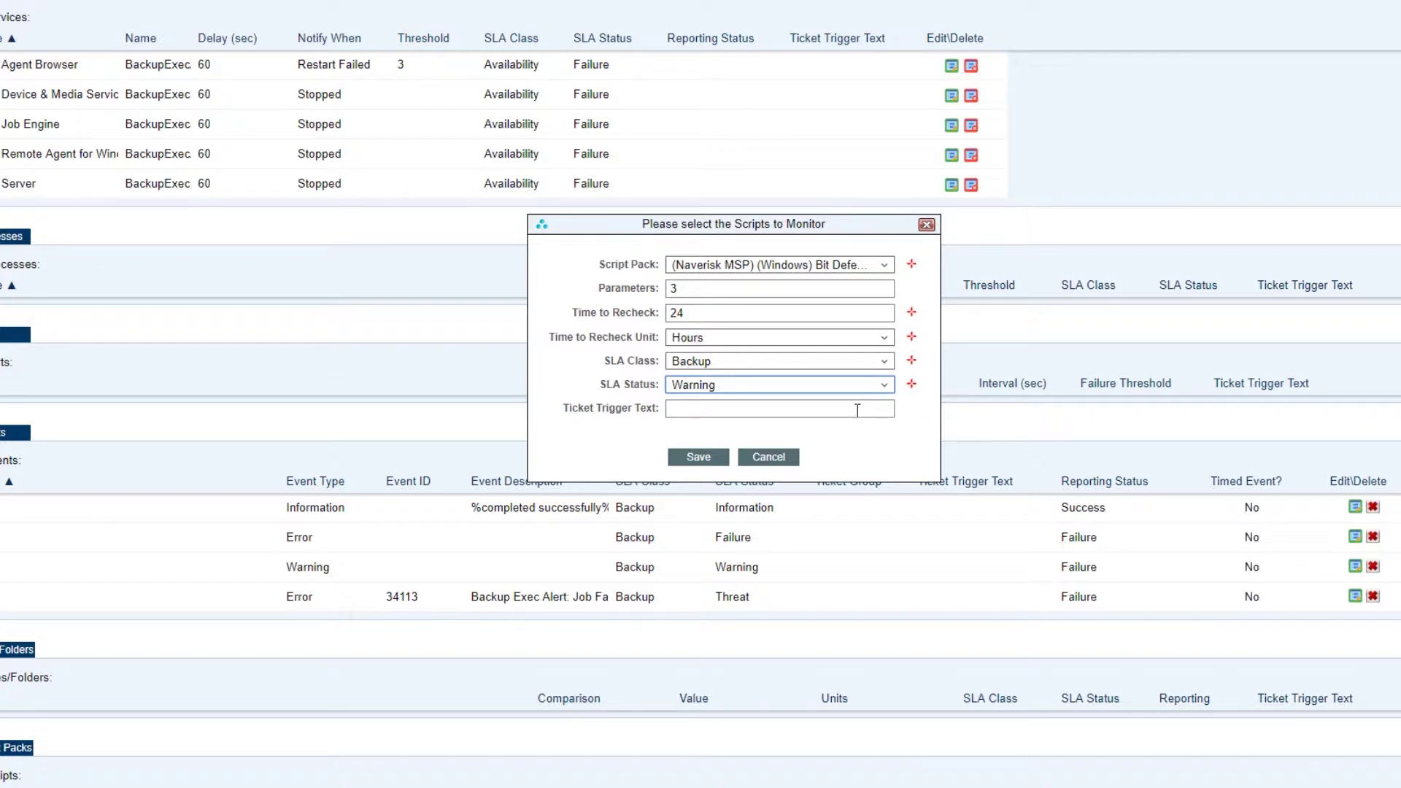
{"action": "left_click", "coordinate": [880, 409]}
{"action": "type", "text": "Def"}
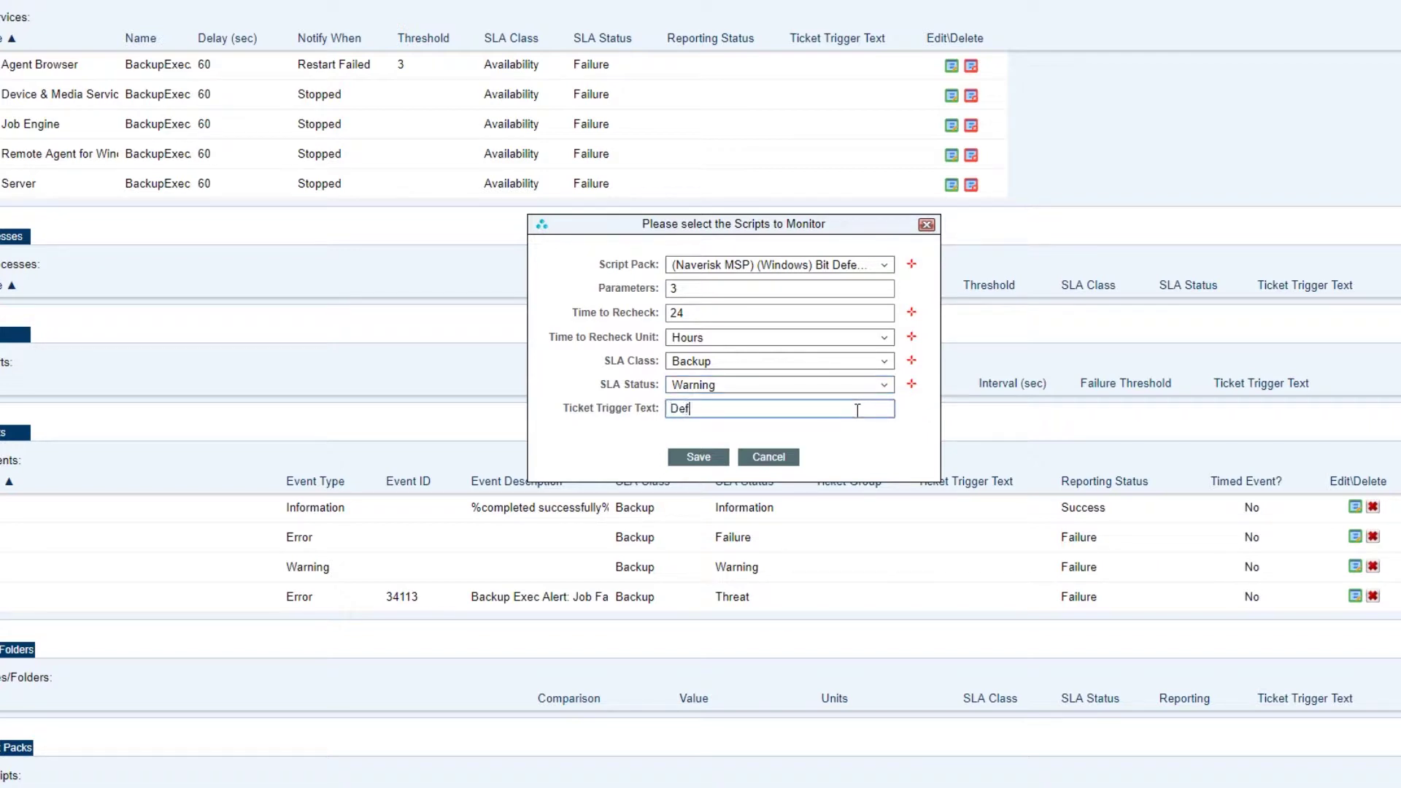
{"action": "type", "text": "initions are out of date"}
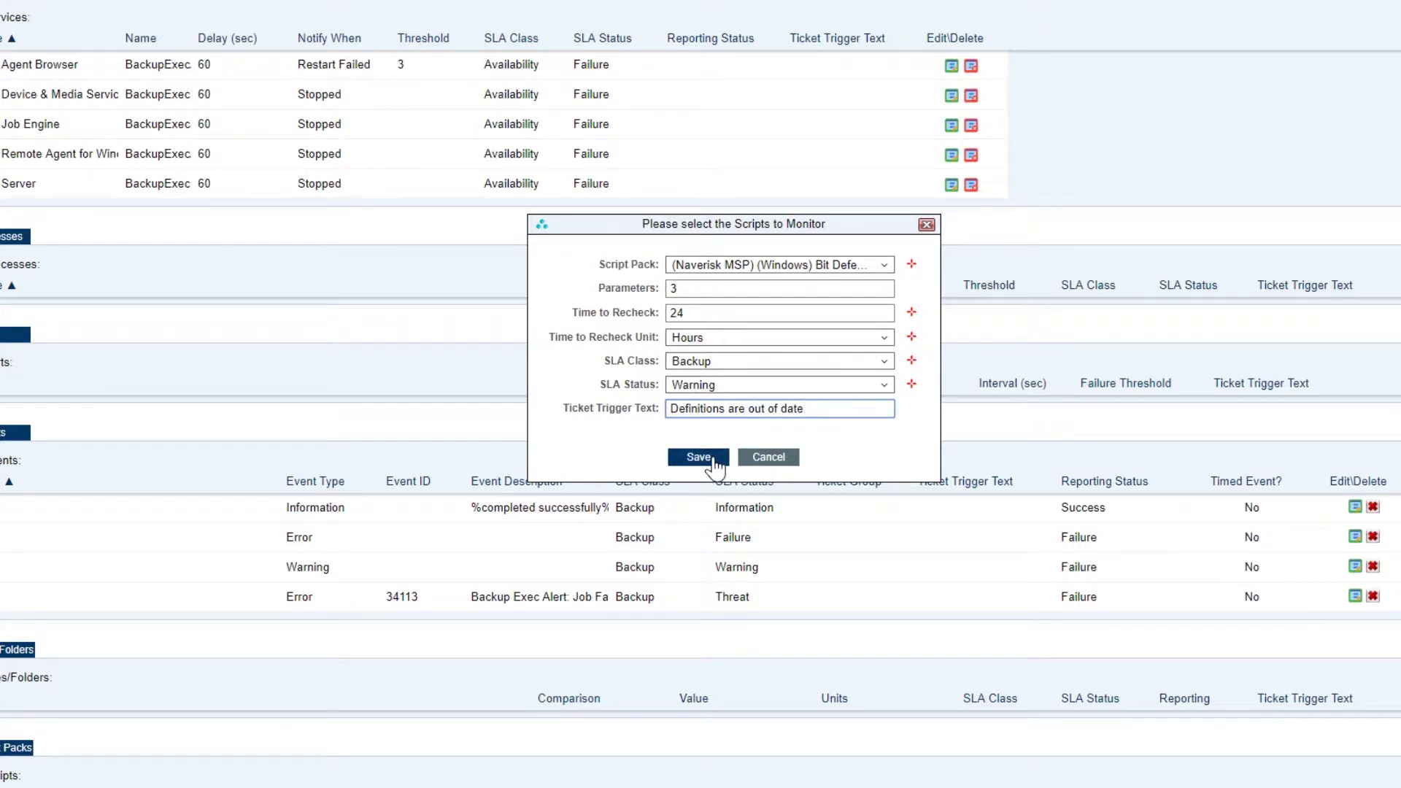
{"action": "left_click", "coordinate": [699, 458]}
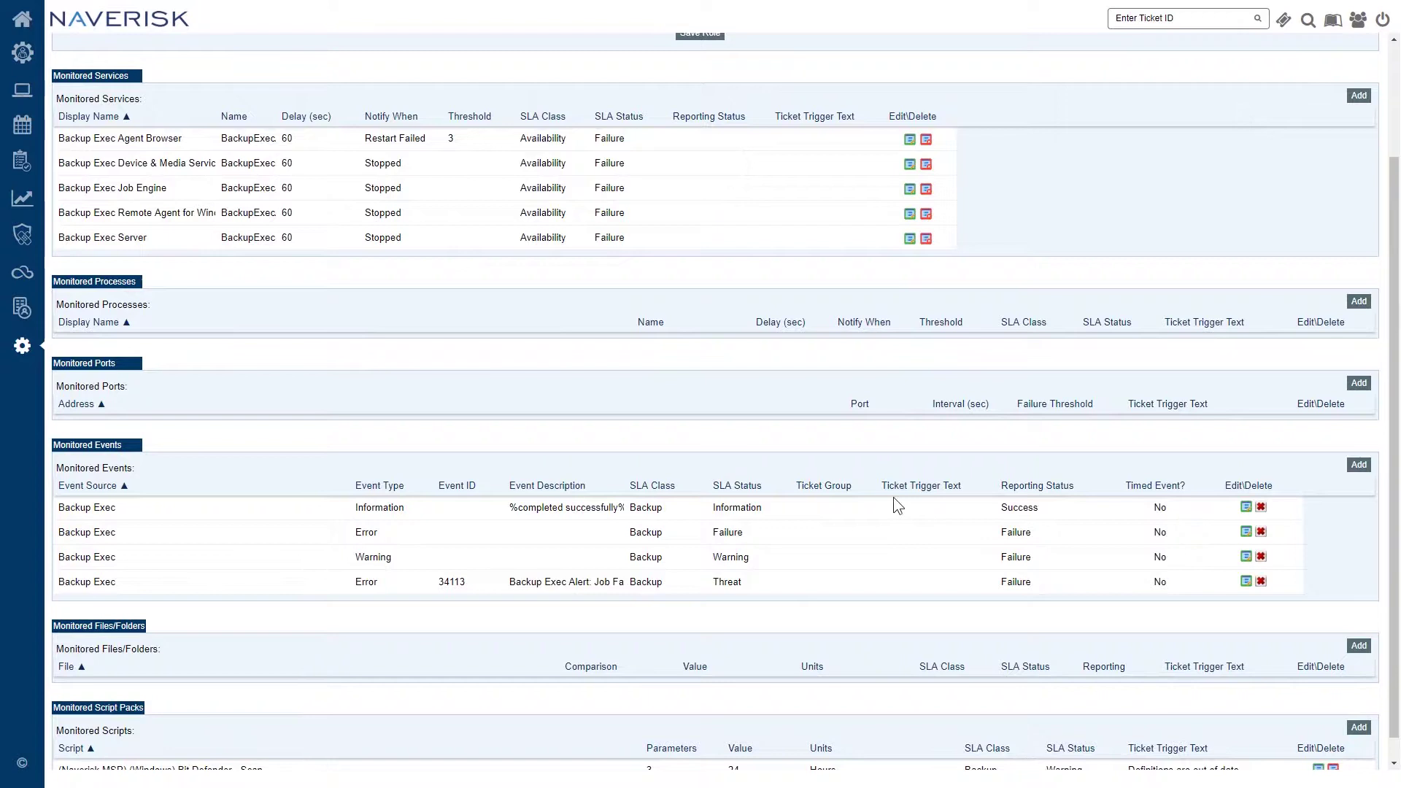
{"action": "scroll", "coordinate": [897, 505], "scroll_direction": "down", "scroll_amount": 1}
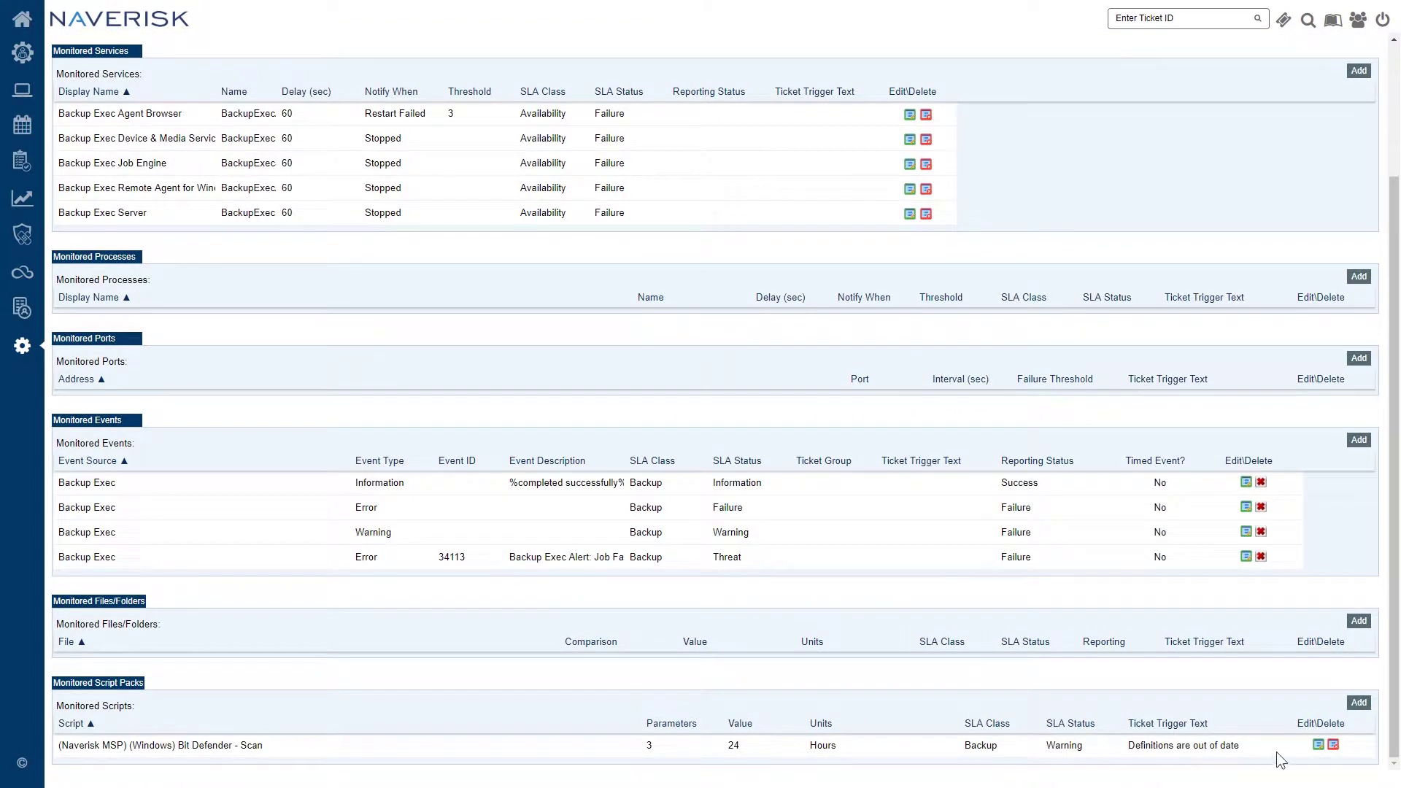
- Delete the Bit Defender script monitor and save the role as 'Backup Exec Server (Edited)'
{"action": "left_click", "coordinate": [1332, 744]}
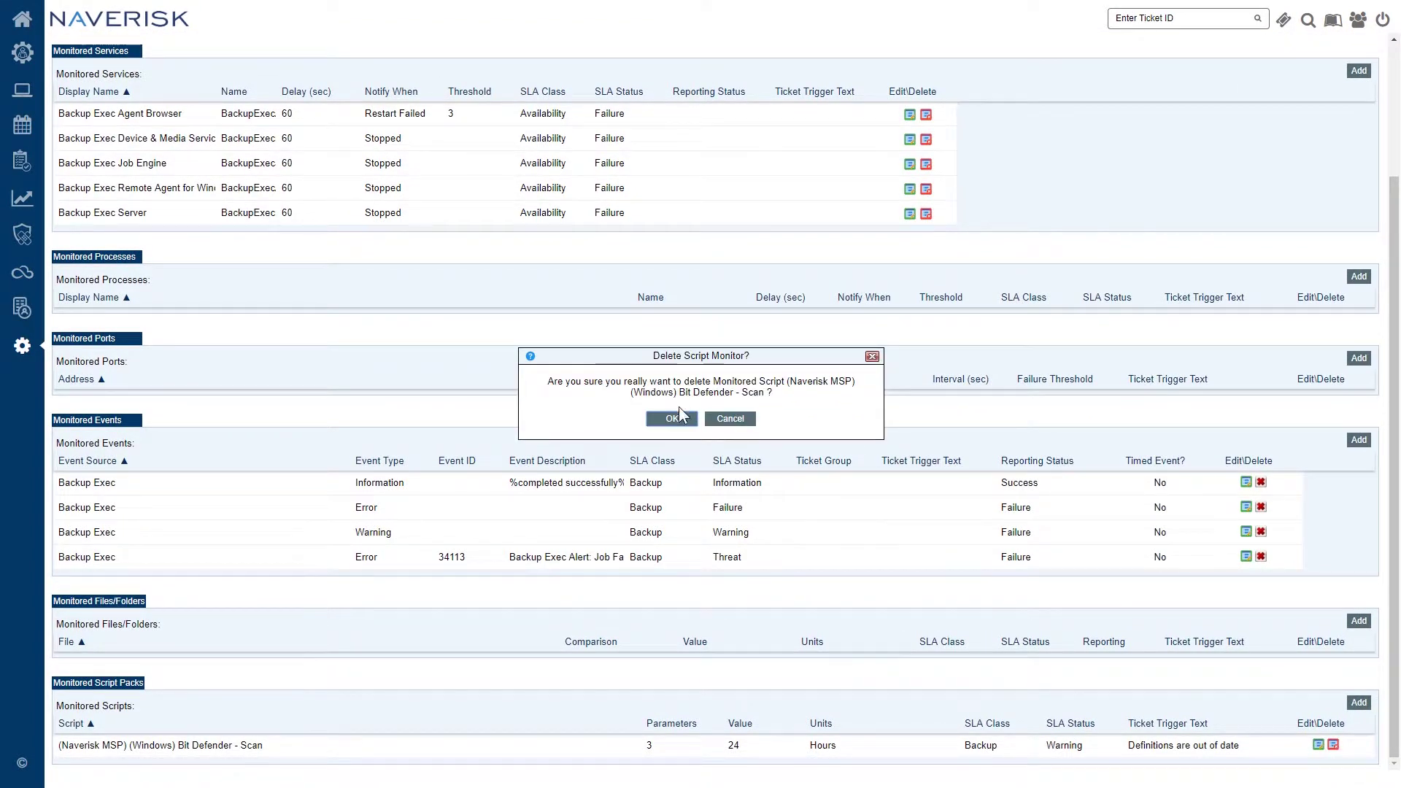
{"action": "left_click", "coordinate": [665, 416]}
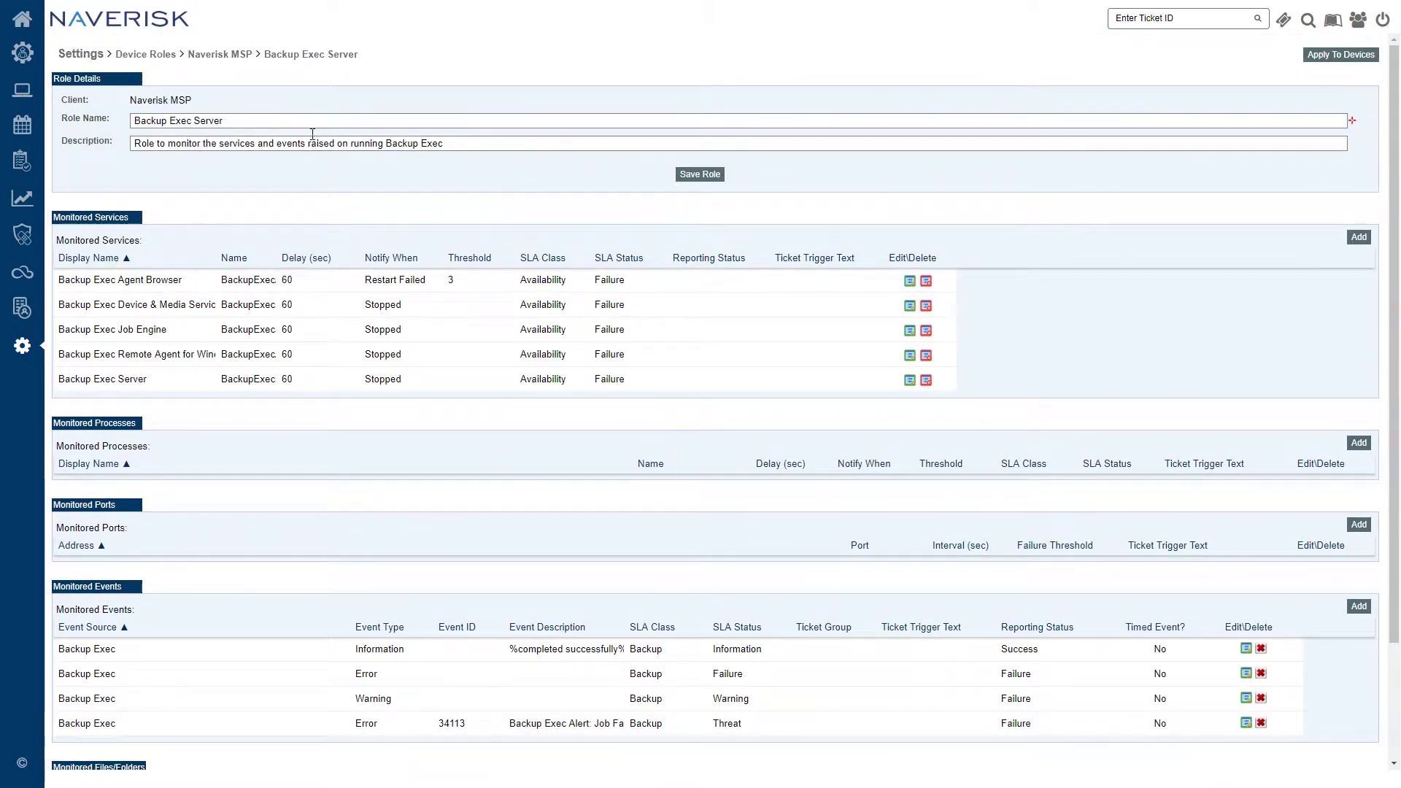
{"action": "left_click", "coordinate": [277, 120]}
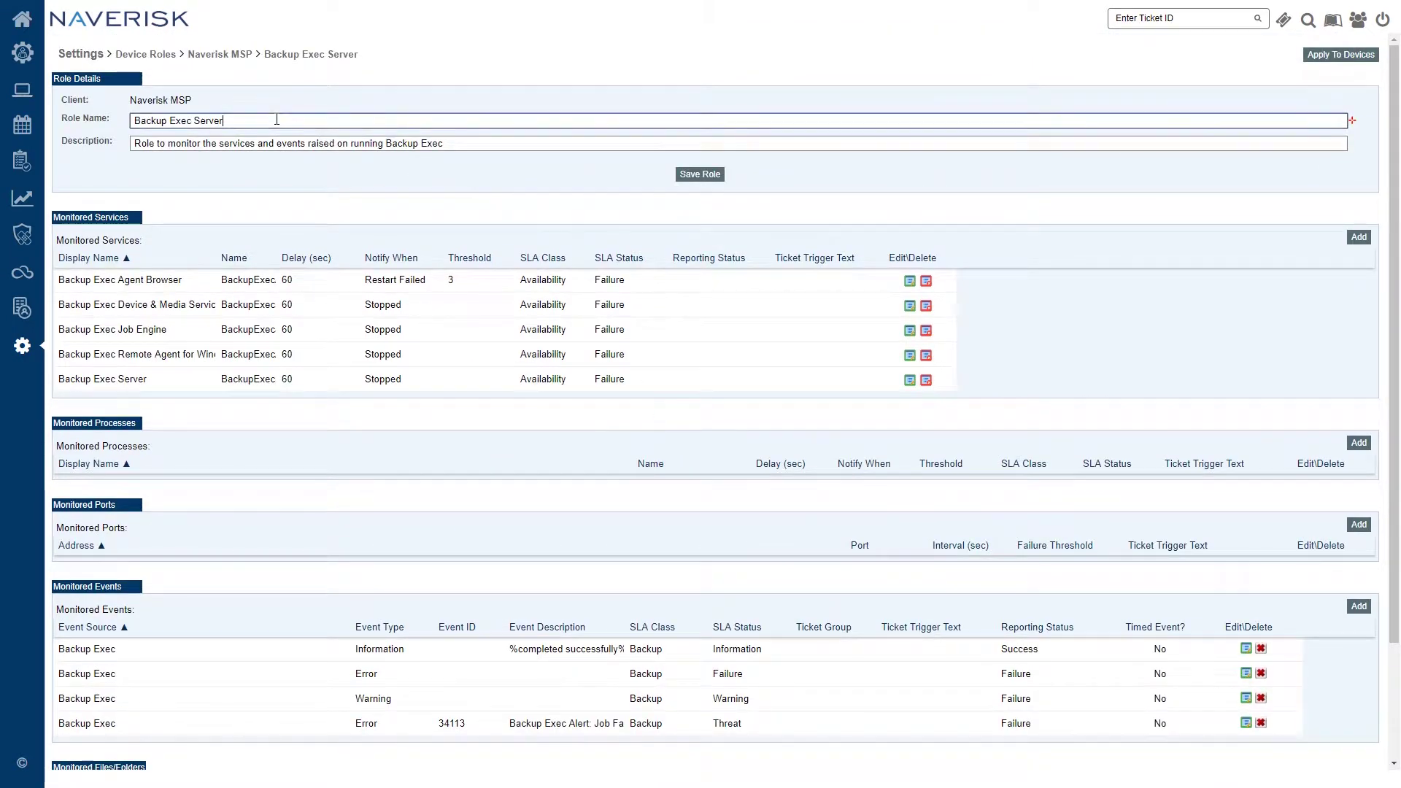
{"action": "type", "text": "(Edited)"}
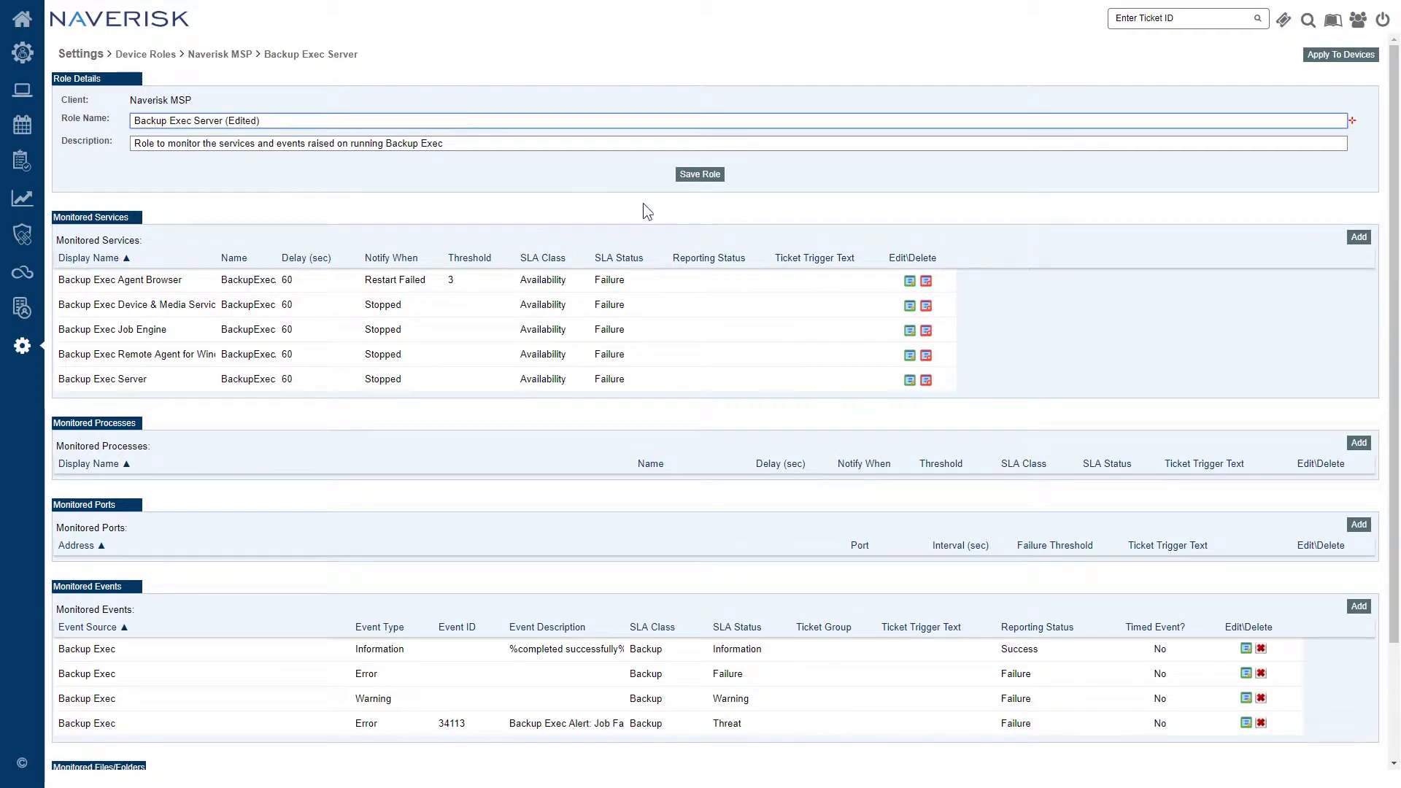
{"action": "left_click", "coordinate": [686, 175]}
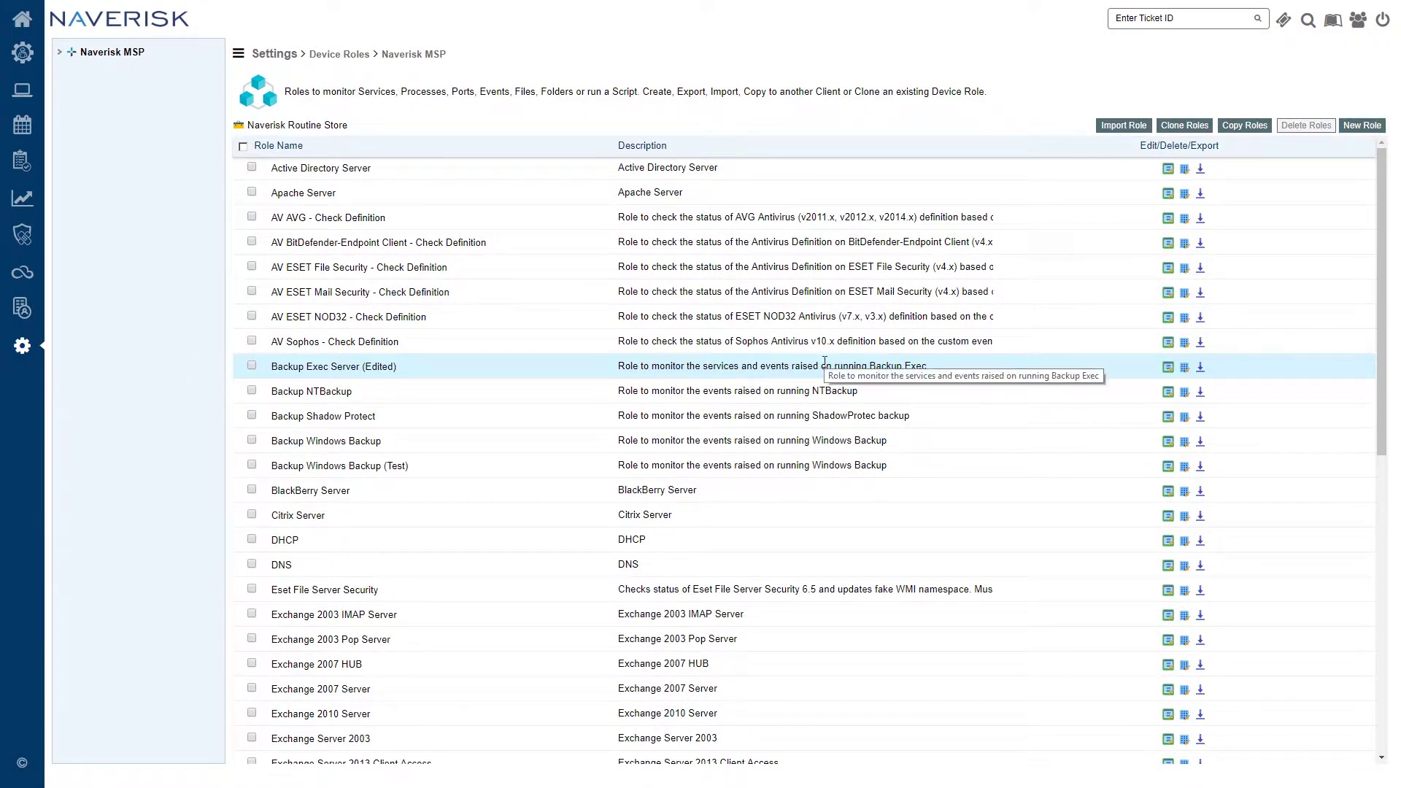
- Add another user to the Server Group in Users & Groups
{"action": "left_click", "coordinate": [275, 54]}
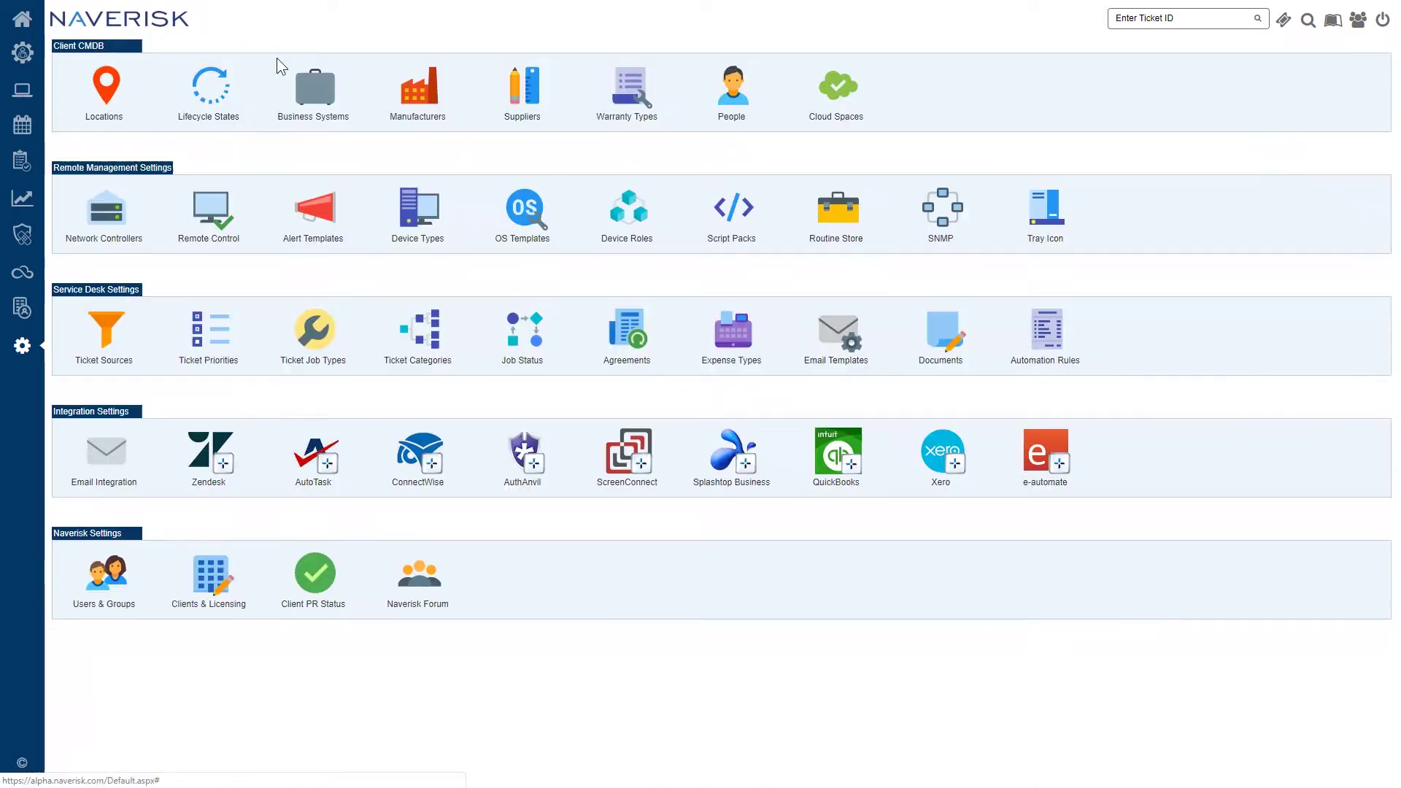
{"action": "left_click", "coordinate": [100, 597]}
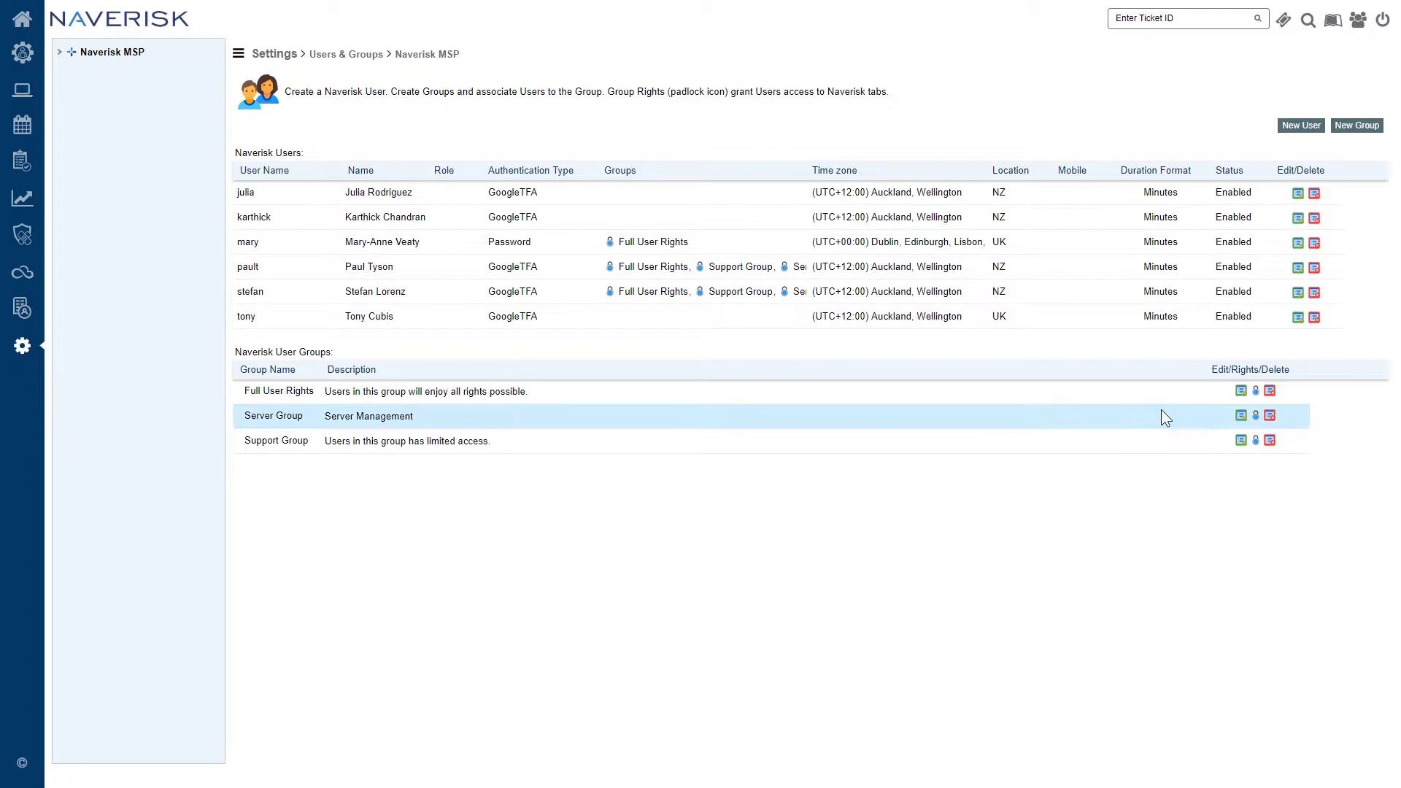
{"action": "left_click", "coordinate": [1241, 415]}
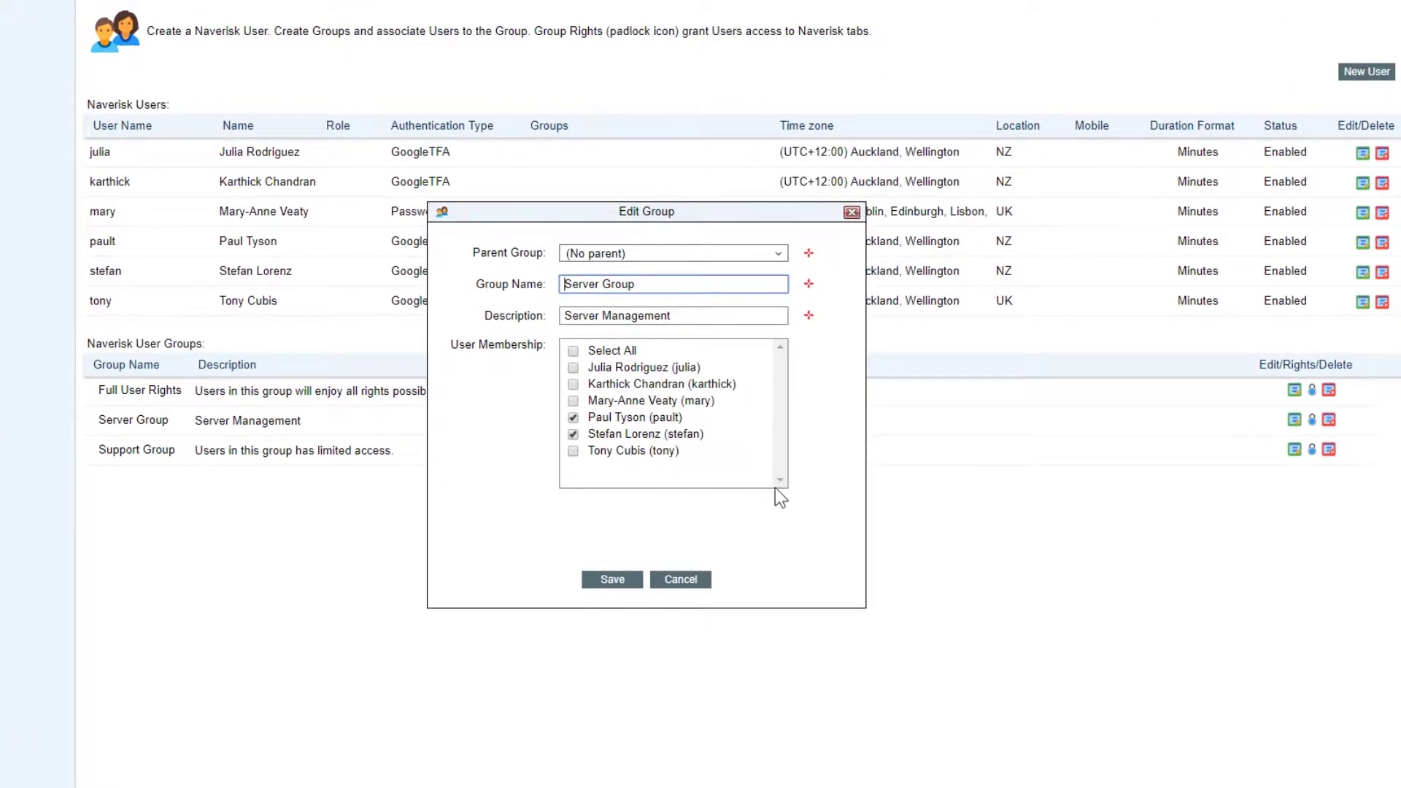
{"action": "left_click", "coordinate": [572, 452]}
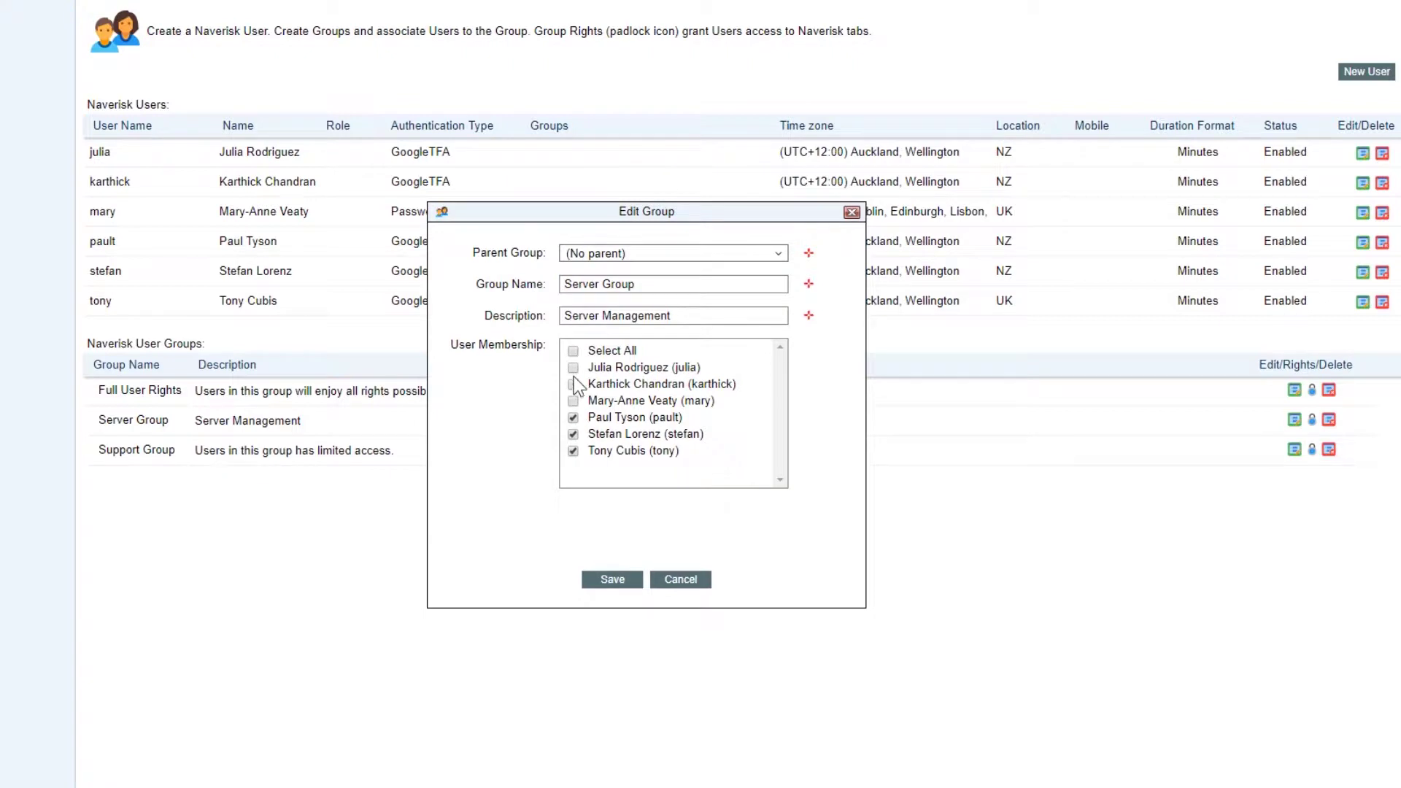
{"action": "left_click", "coordinate": [626, 581]}
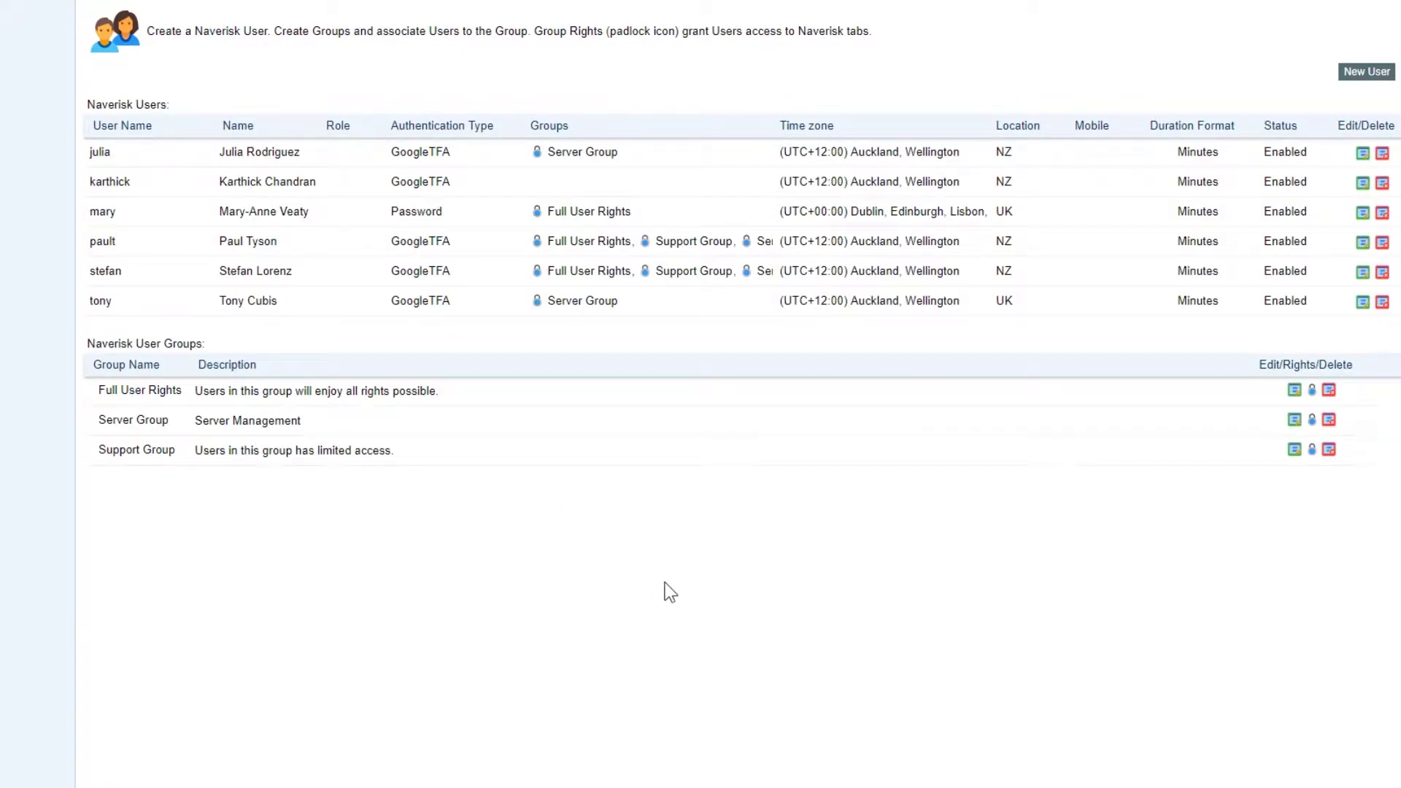
- Add another user to the Support Group and return to the Settings overview
{"action": "left_click", "coordinate": [1293, 448]}
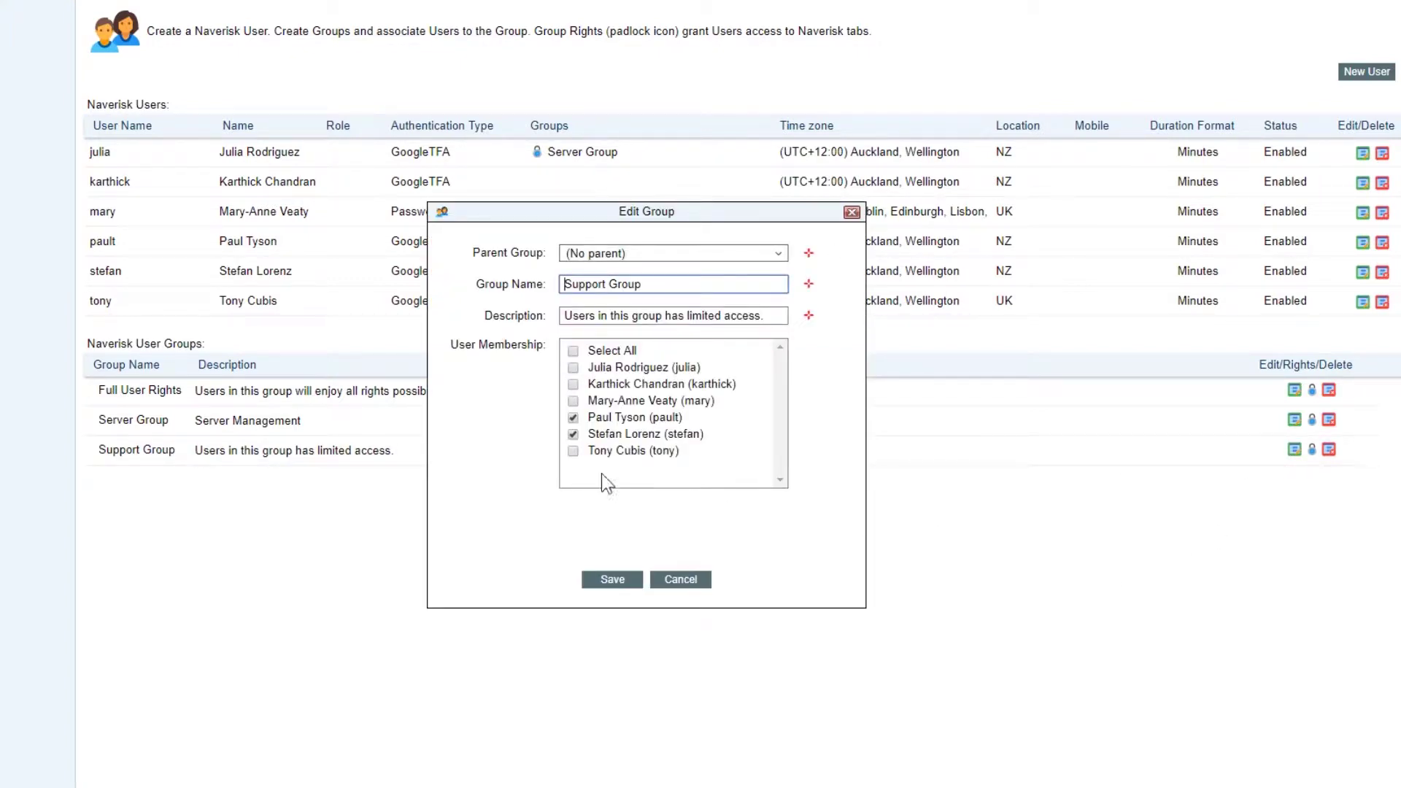
{"action": "left_click", "coordinate": [573, 383]}
{"action": "left_click", "coordinate": [624, 581]}
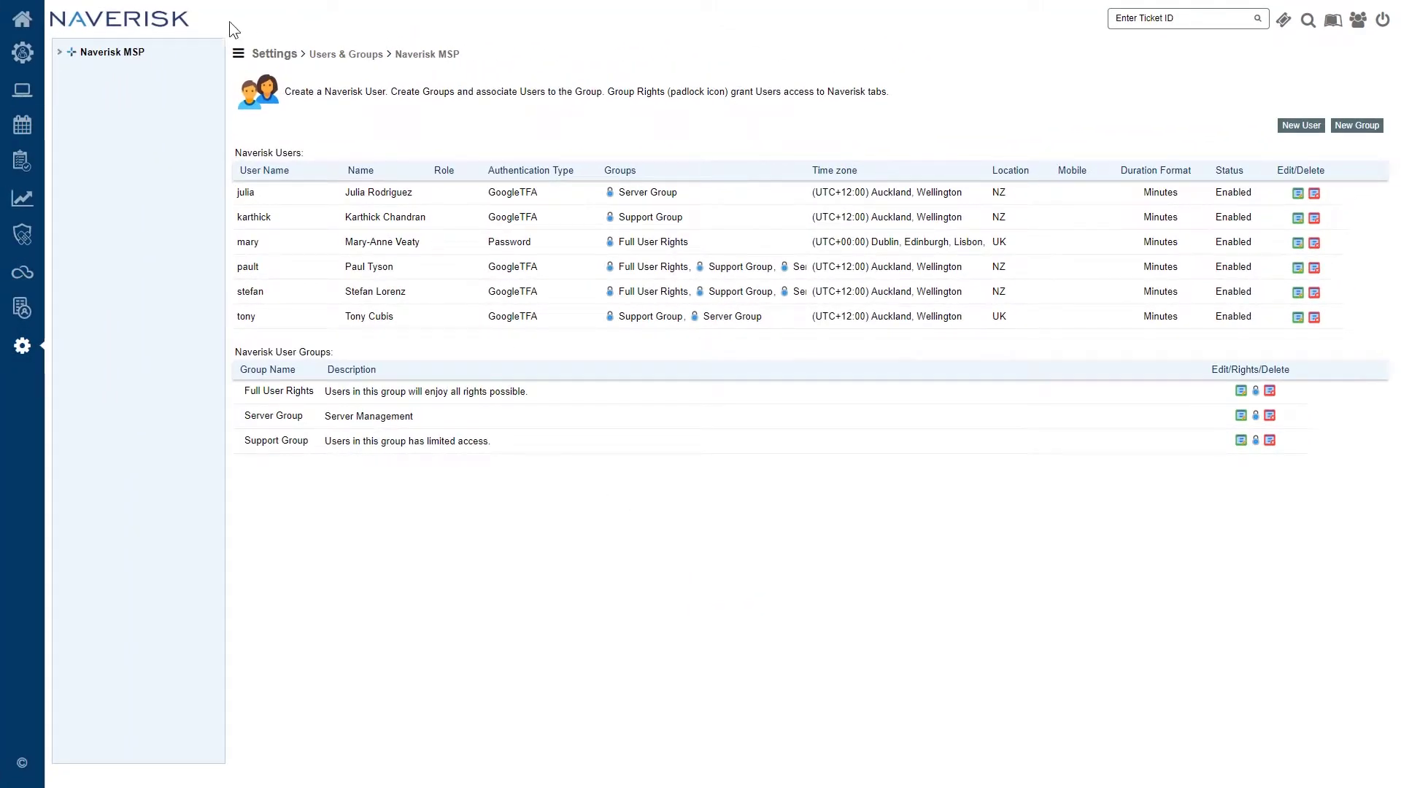
{"action": "left_click", "coordinate": [267, 57]}
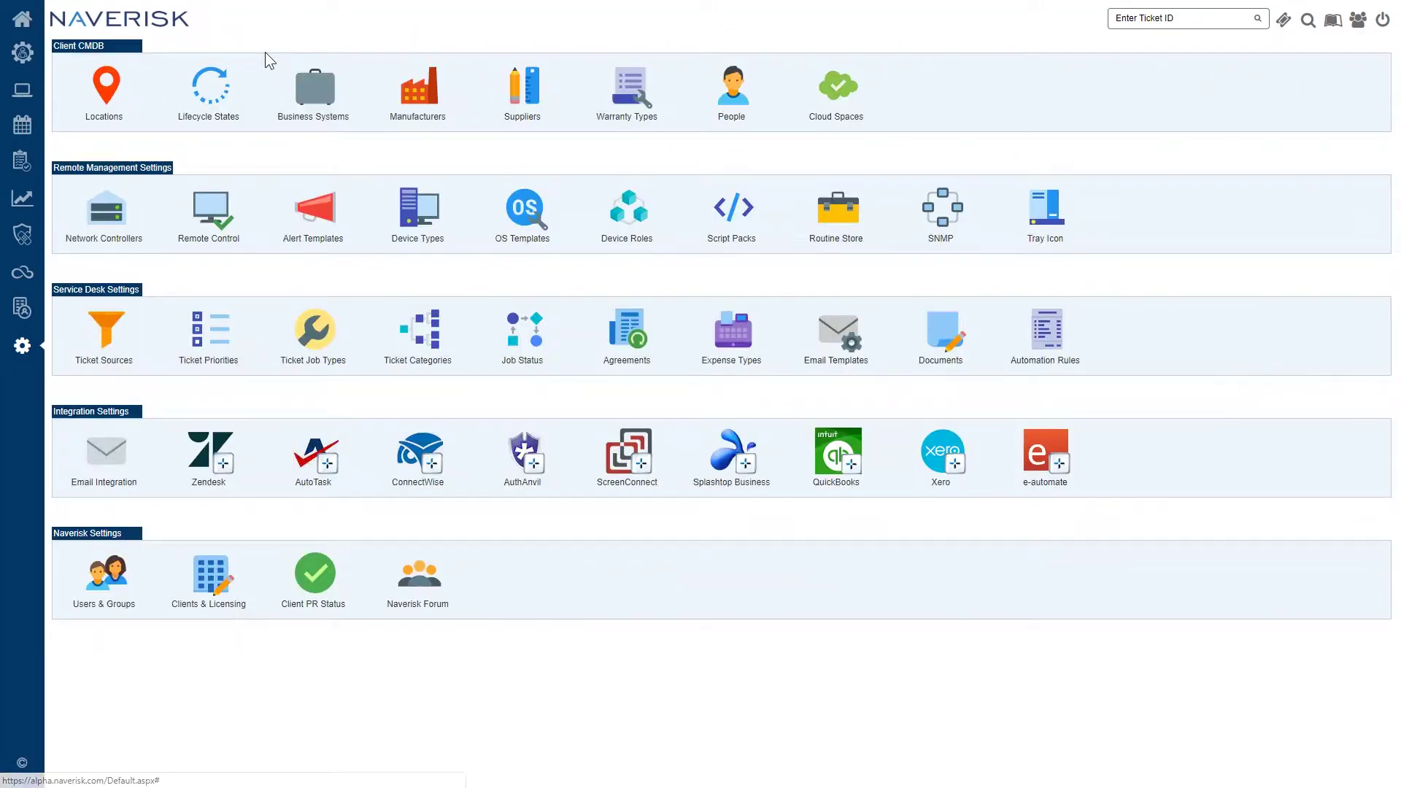
- In Alert Templates, set On New Agent Installation and On Network Device Discovered to Ticket Only
{"action": "left_click", "coordinate": [310, 219]}
{"action": "left_click", "coordinate": [61, 53]}
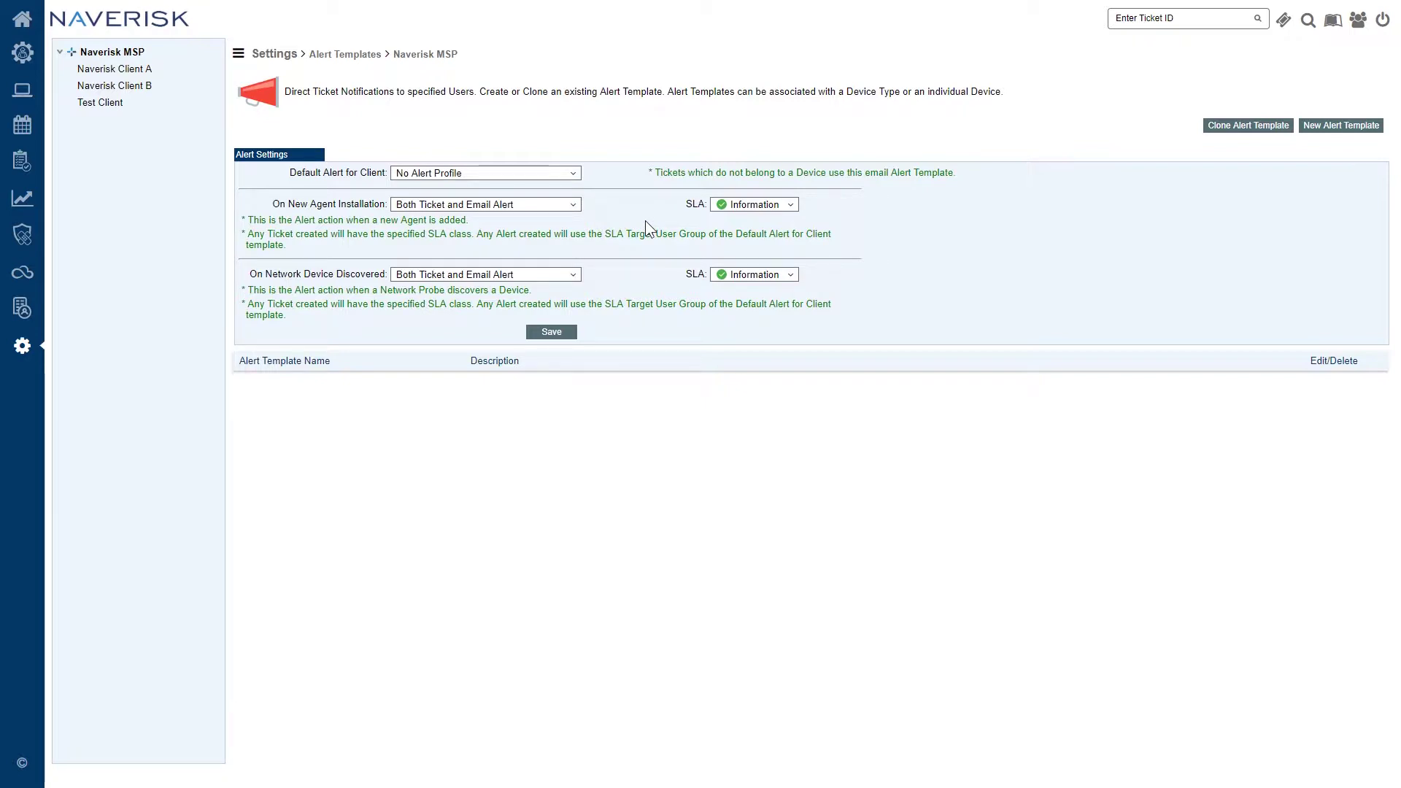
{"action": "left_click", "coordinate": [574, 174]}
{"action": "left_click", "coordinate": [574, 174]}
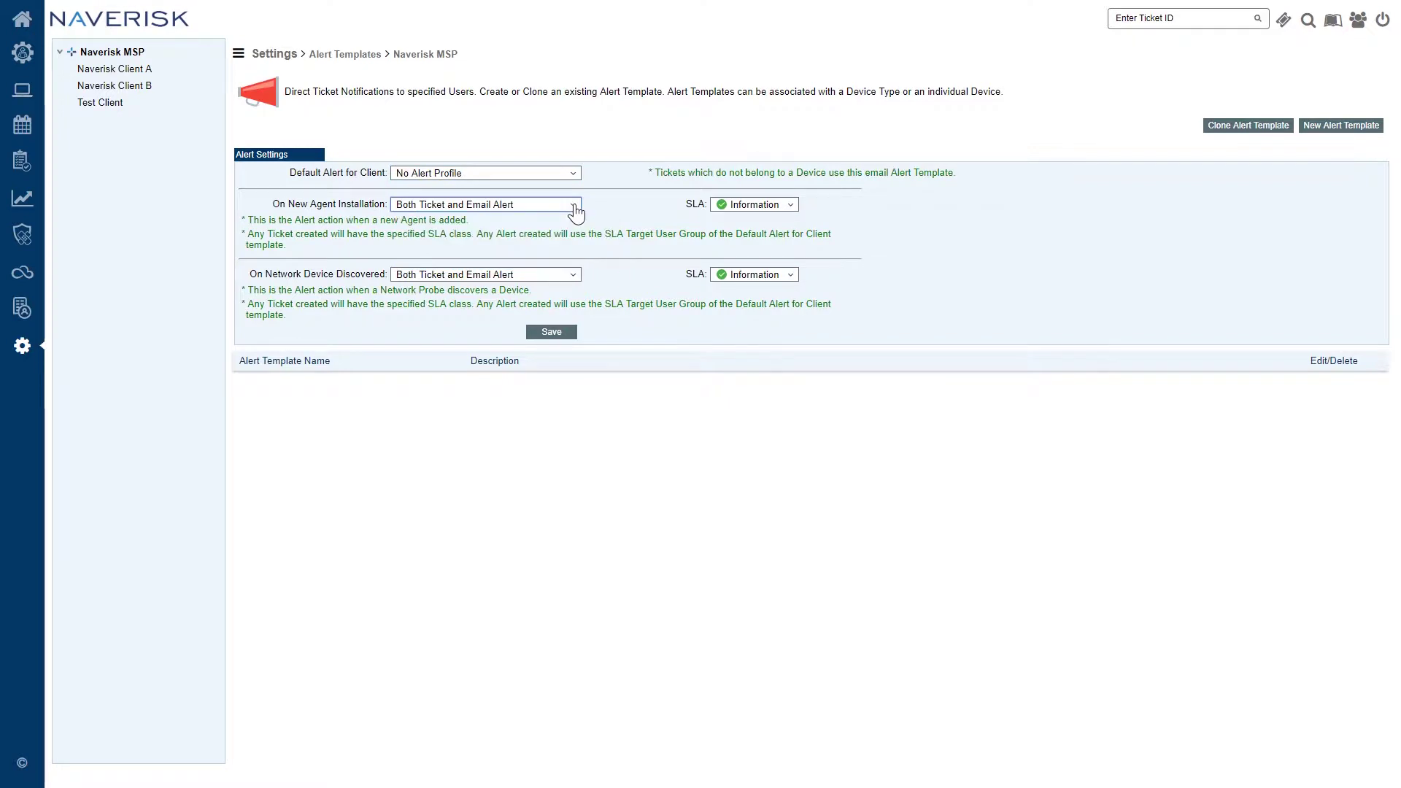
{"action": "left_click", "coordinate": [574, 212]}
{"action": "left_click", "coordinate": [517, 241]}
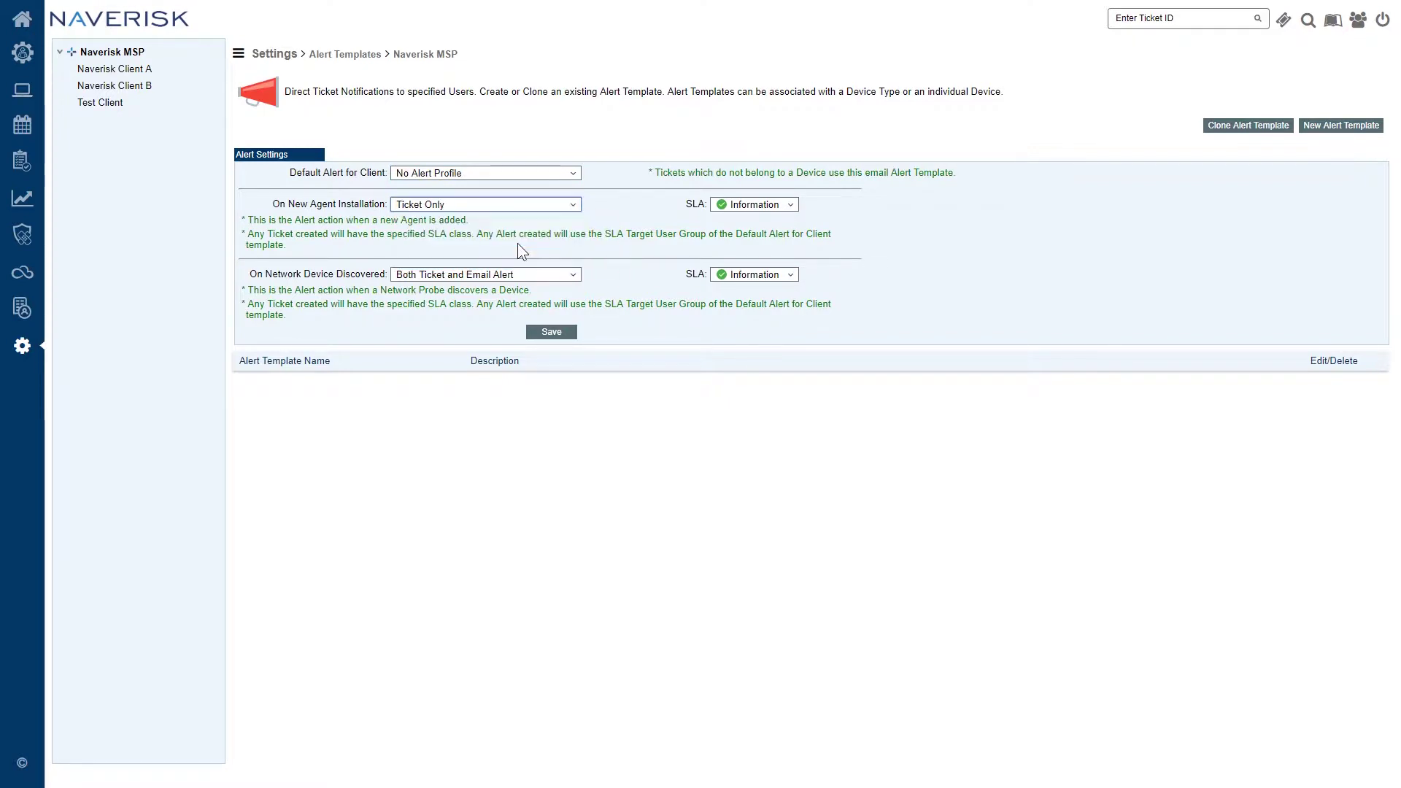
{"action": "left_click", "coordinate": [573, 276]}
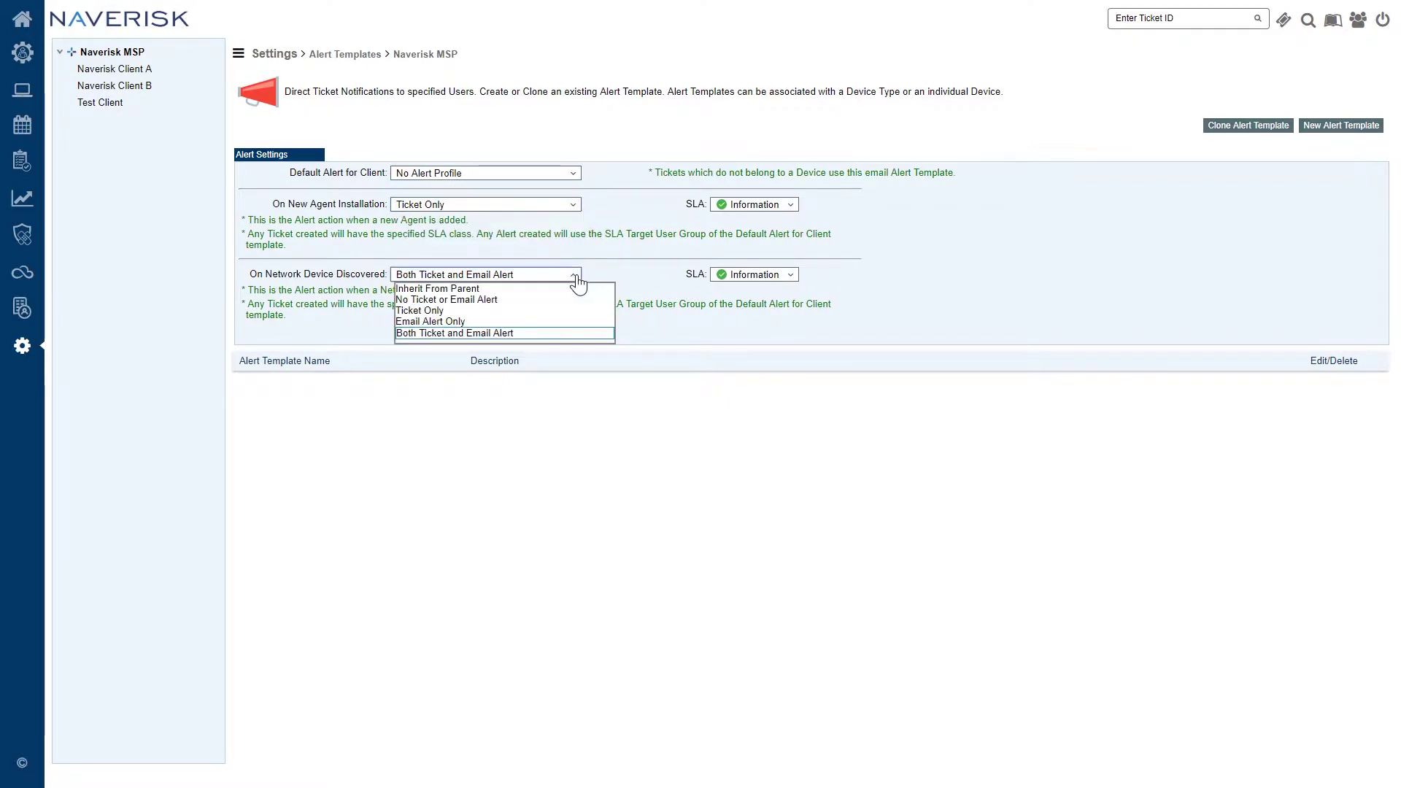
{"action": "left_click", "coordinate": [493, 312]}
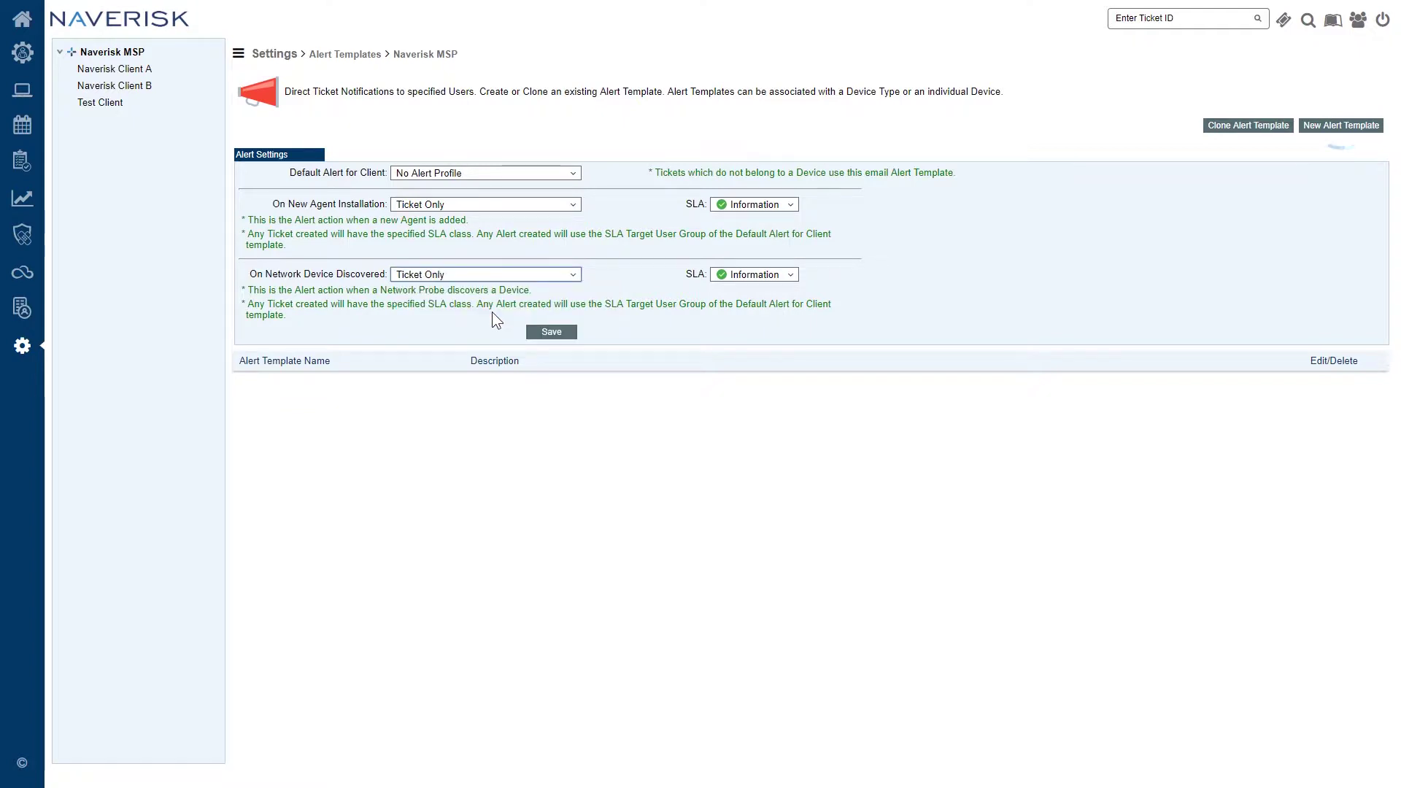
- Start a new alert template named Server Monitoring that repeats Failure alerts every 30 minutes
{"action": "left_click", "coordinate": [1341, 126]}
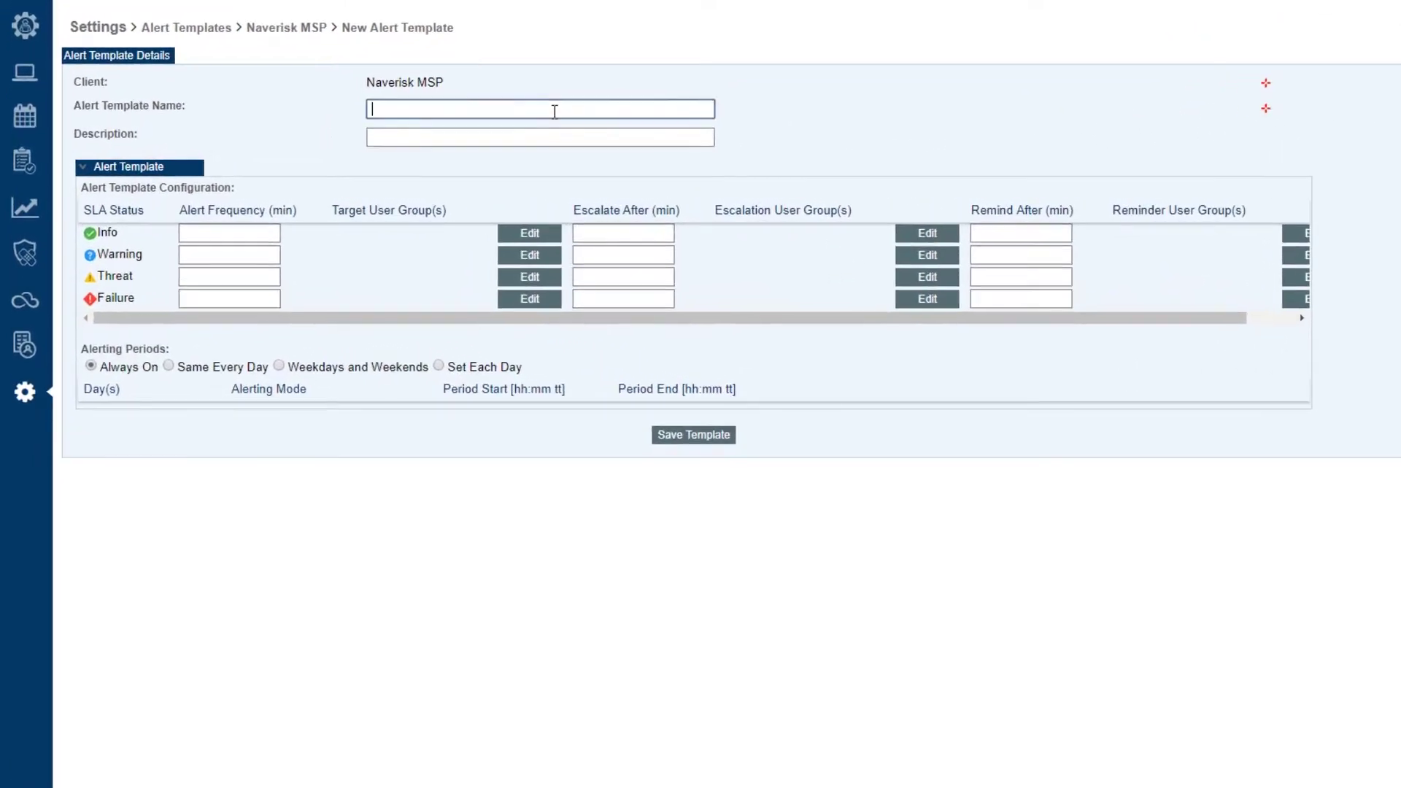
{"action": "left_click", "coordinate": [470, 118]}
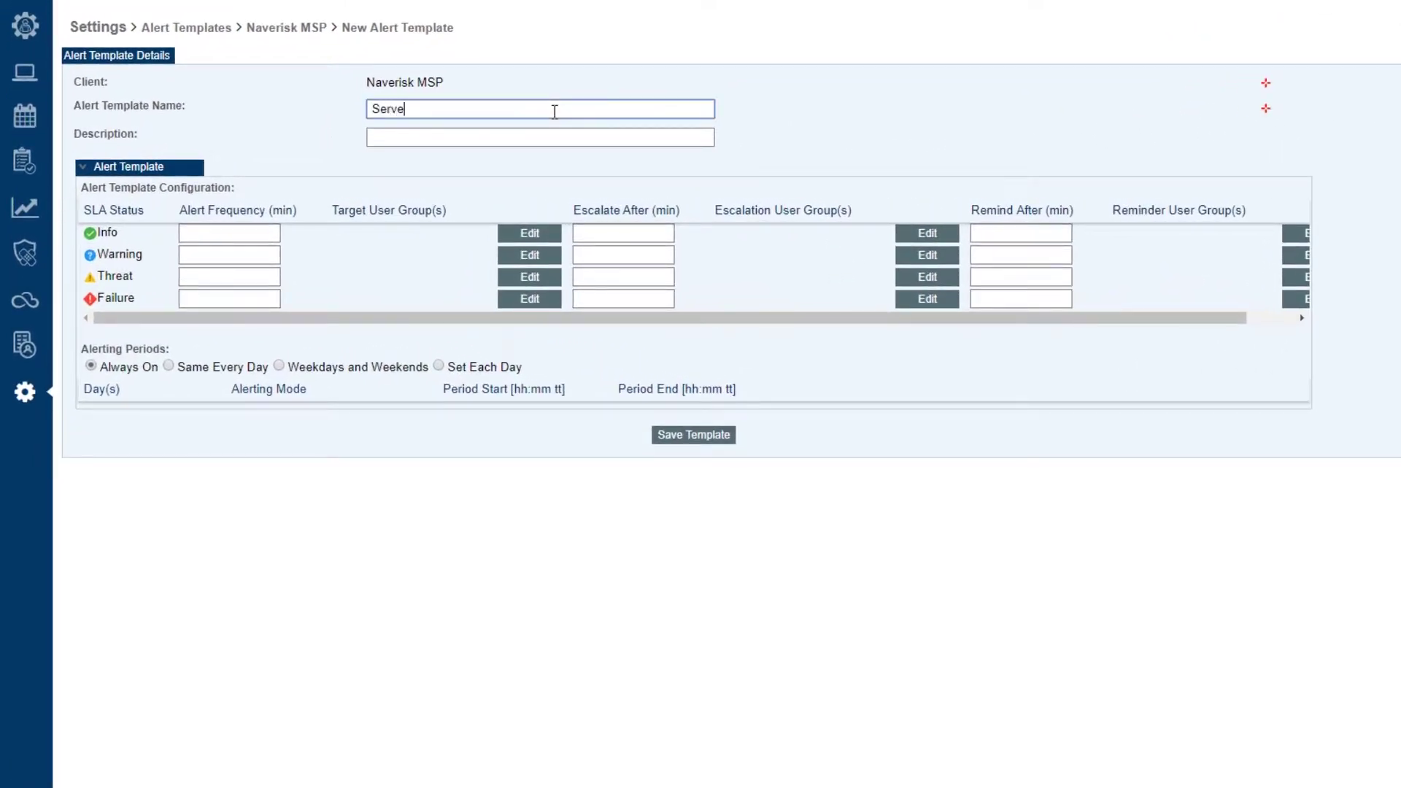
{"action": "type", "text": "oring"}
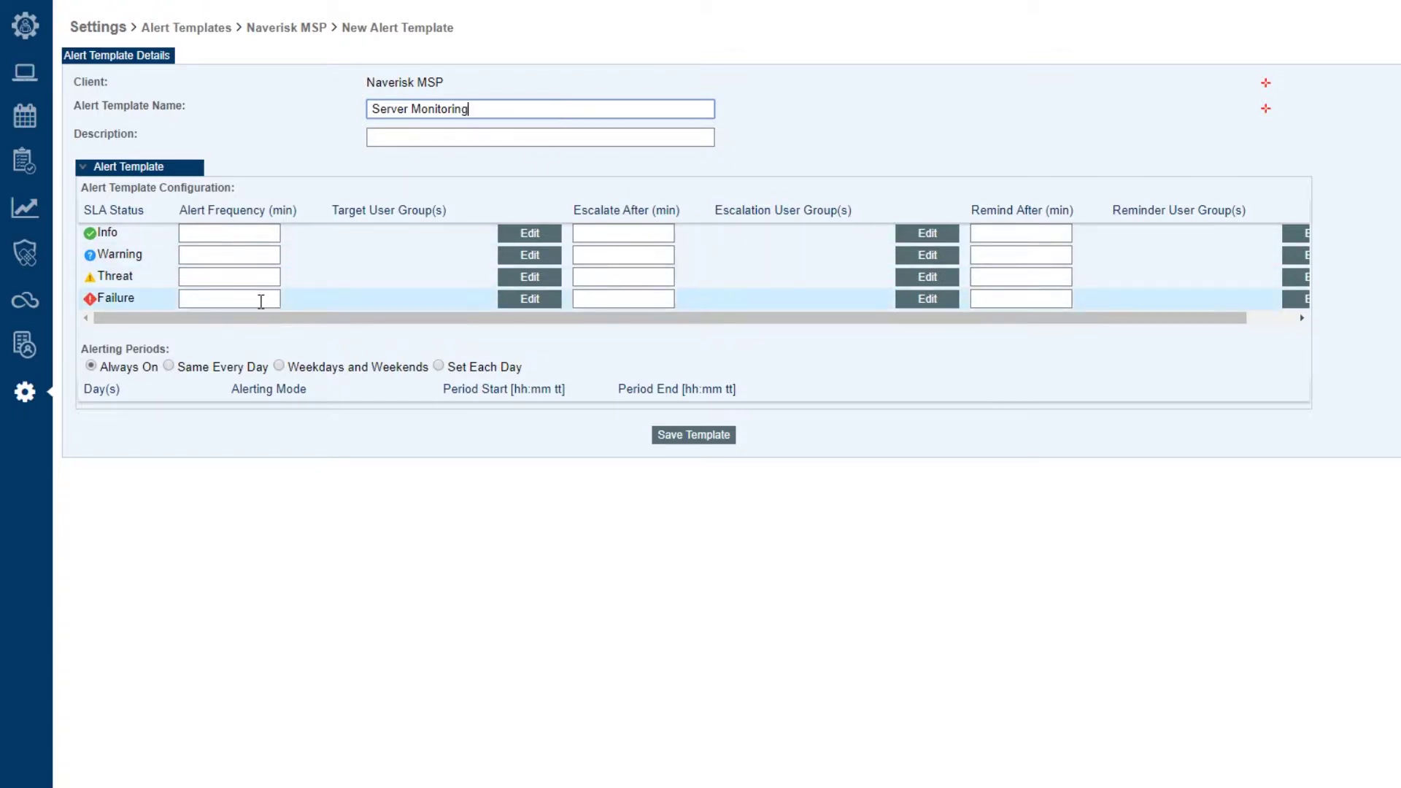
{"action": "left_click", "coordinate": [260, 300]}
{"action": "type", "text": "30"}
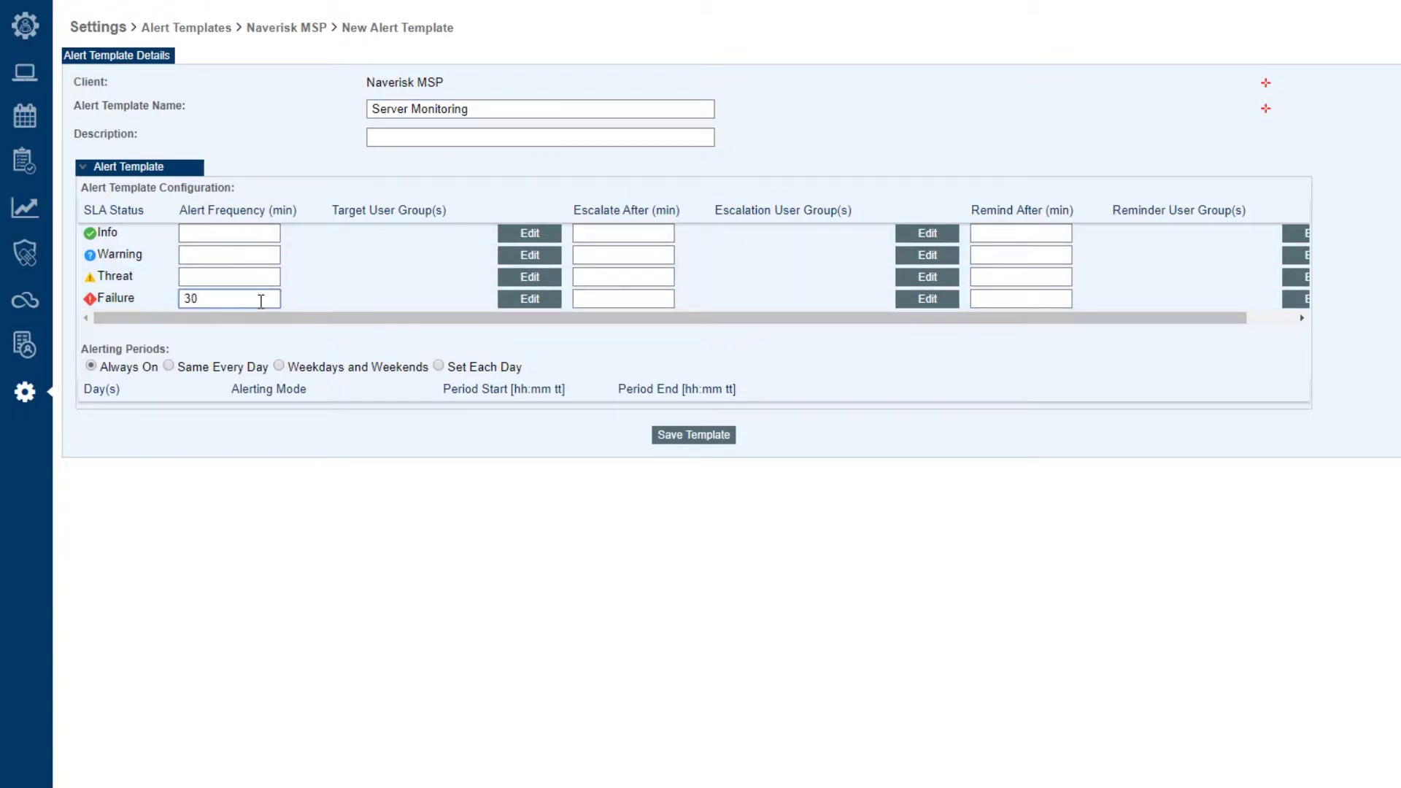
{"action": "left_click", "coordinate": [258, 278]}
- Send Failure alerts to Server Group and set Threat and Warning repeats to 60 and 120 minutes
{"action": "left_click", "coordinate": [540, 300]}
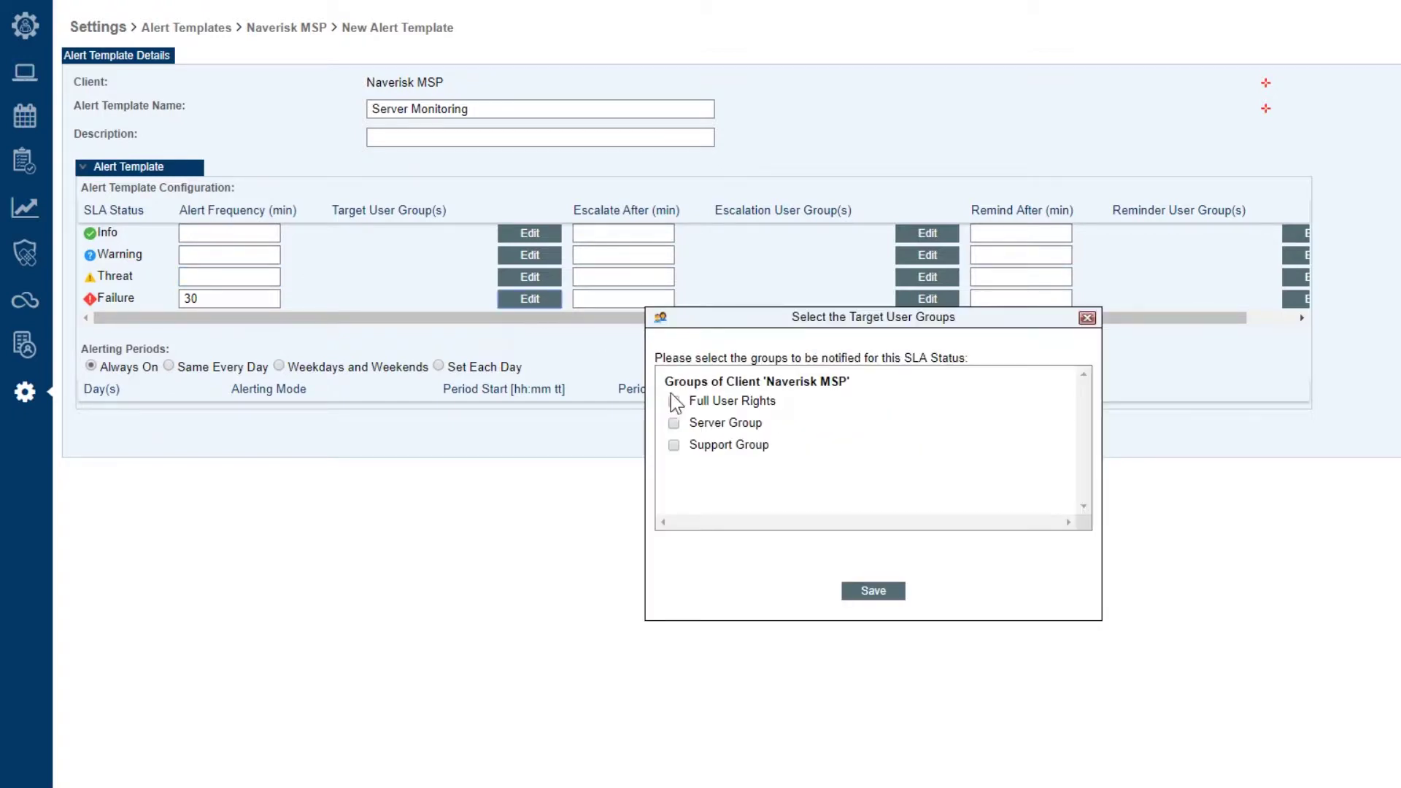
{"action": "left_click", "coordinate": [673, 423]}
{"action": "left_click", "coordinate": [869, 591]}
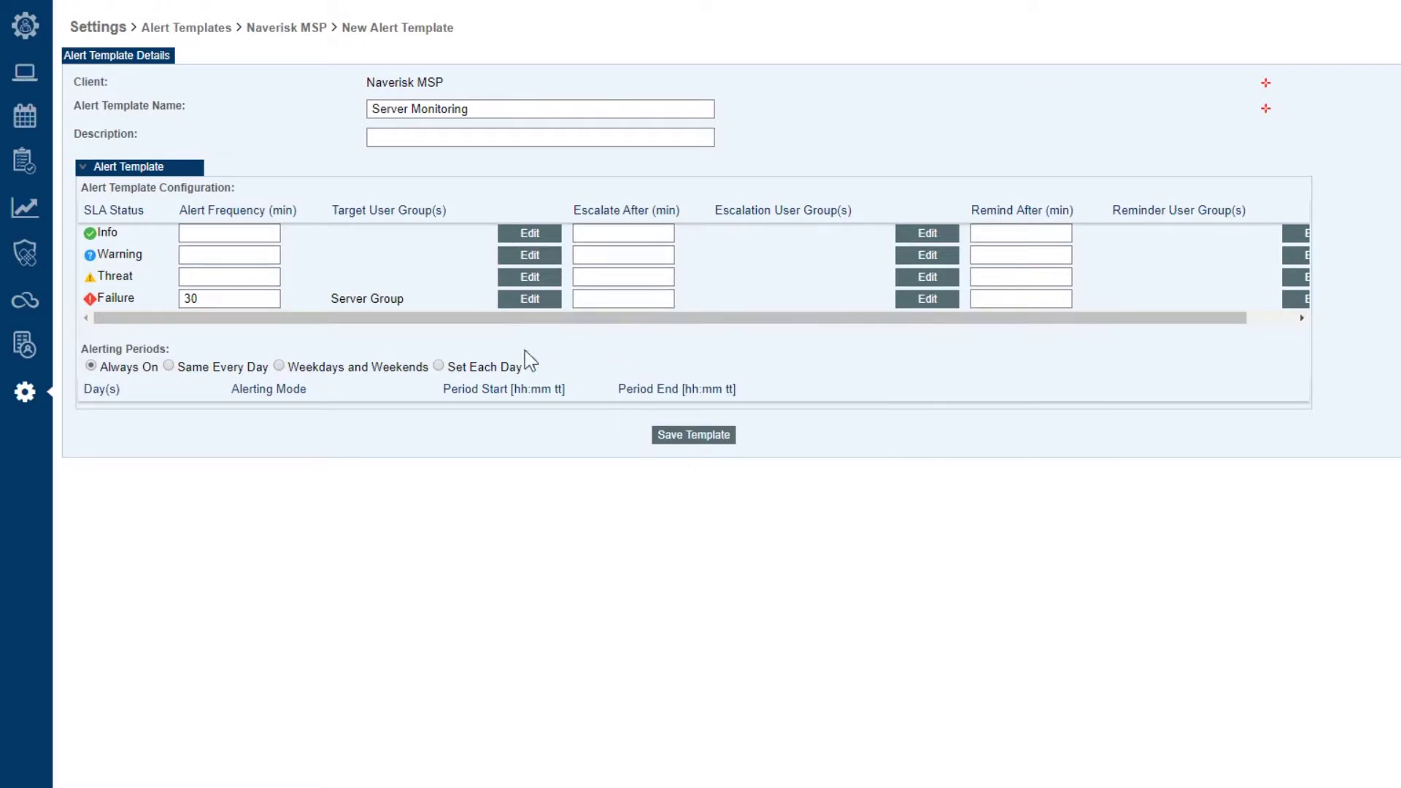
{"action": "left_click", "coordinate": [217, 272]}
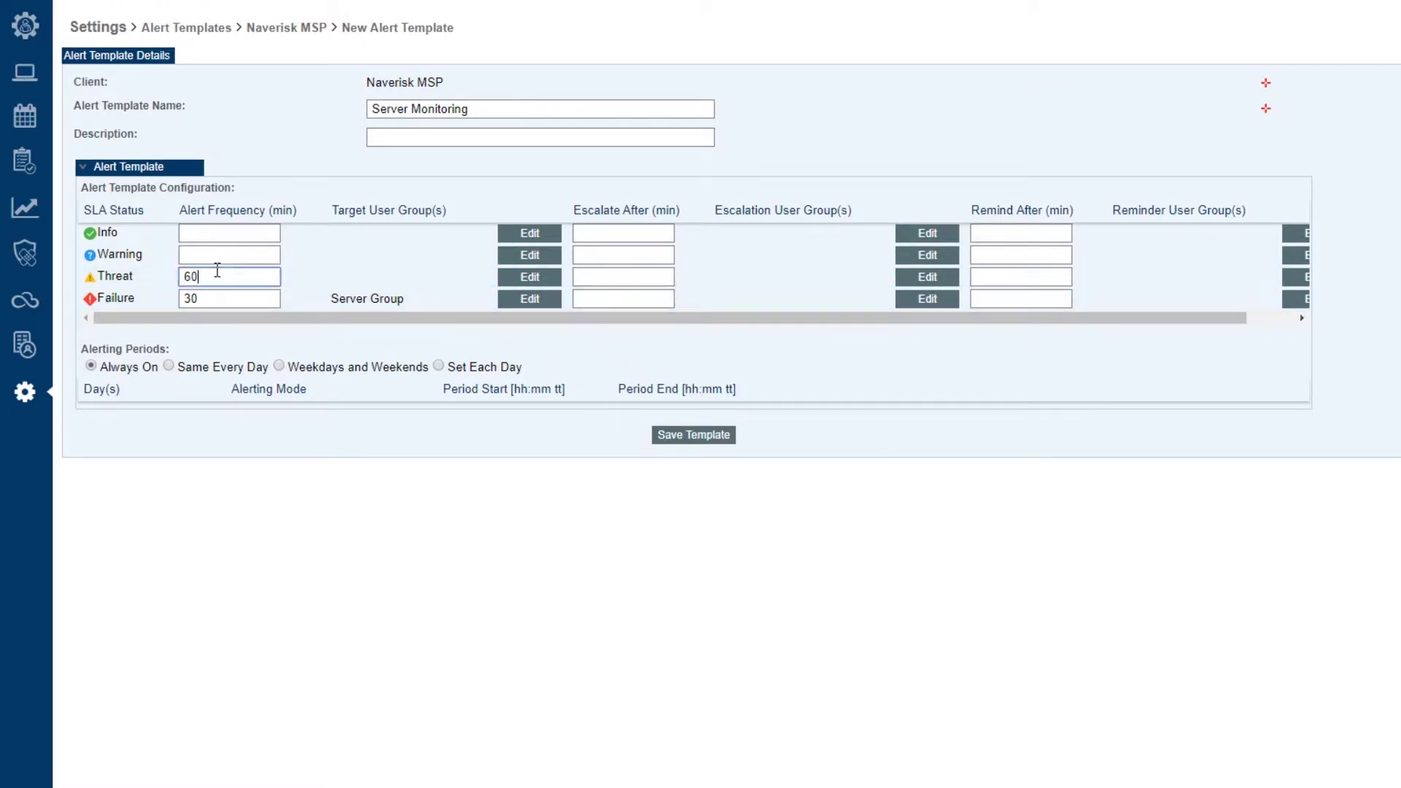
{"action": "left_click", "coordinate": [220, 254]}
{"action": "type", "text": "120"}
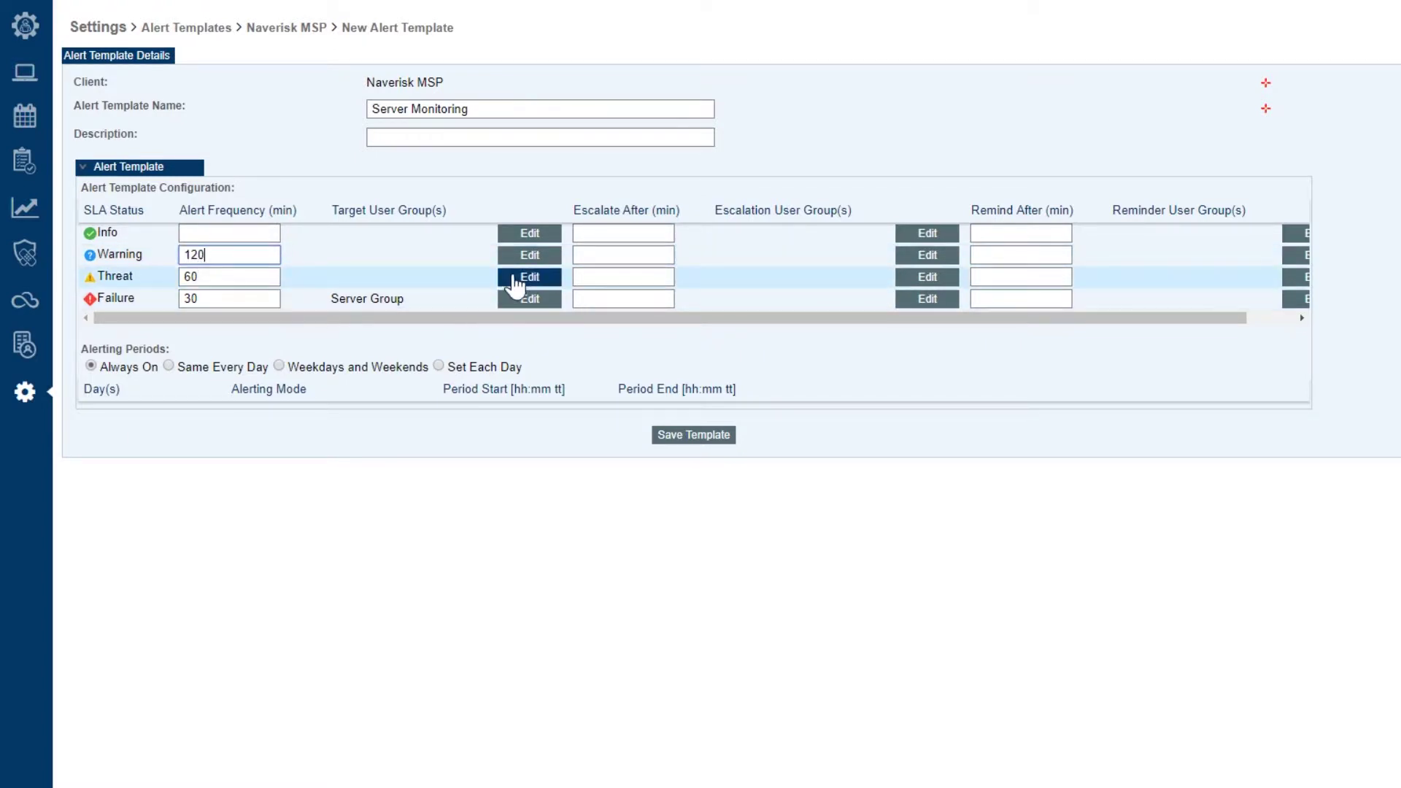
- Add Server Group as the target group for Threat and Warning alerts
{"action": "left_click", "coordinate": [510, 277]}
{"action": "left_click", "coordinate": [674, 423]}
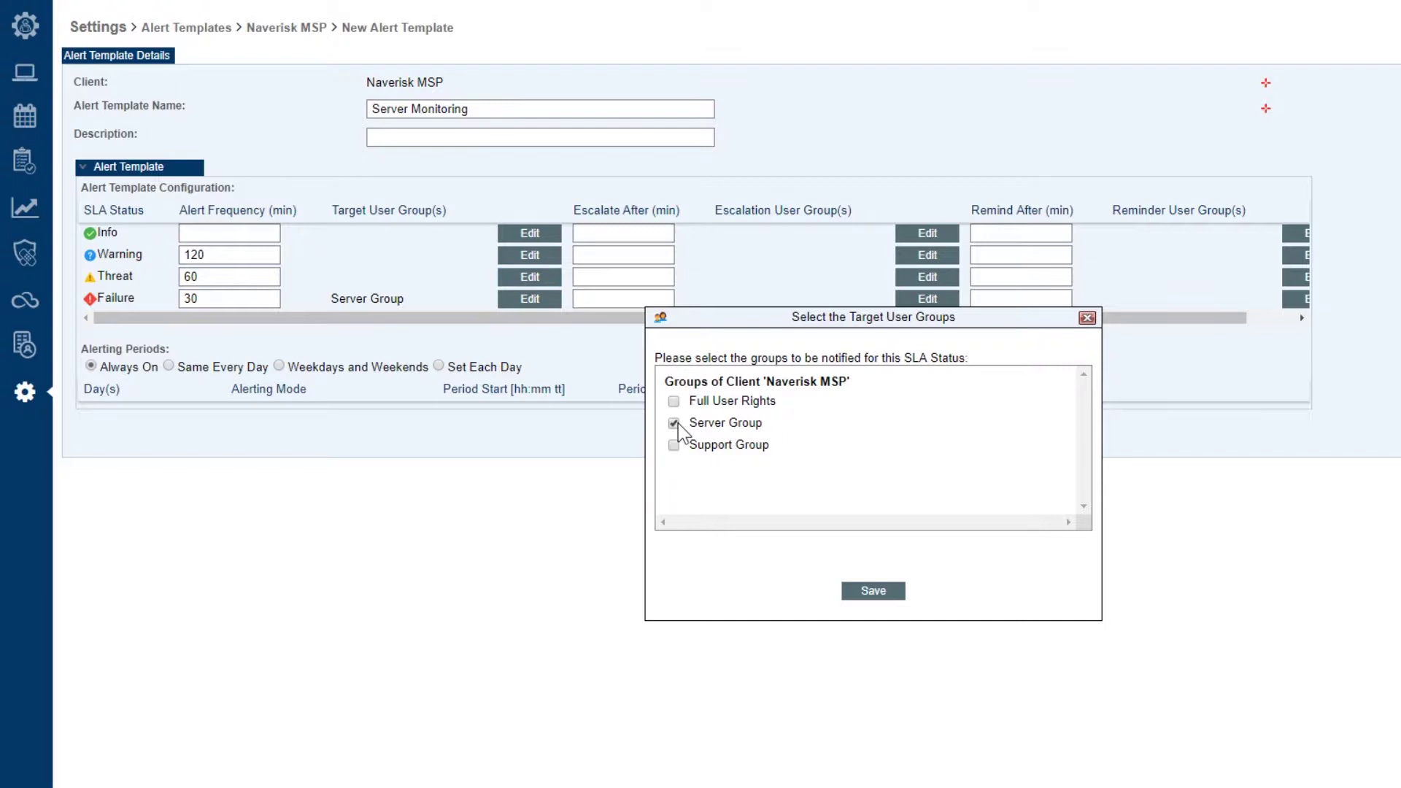
{"action": "left_click", "coordinate": [875, 592]}
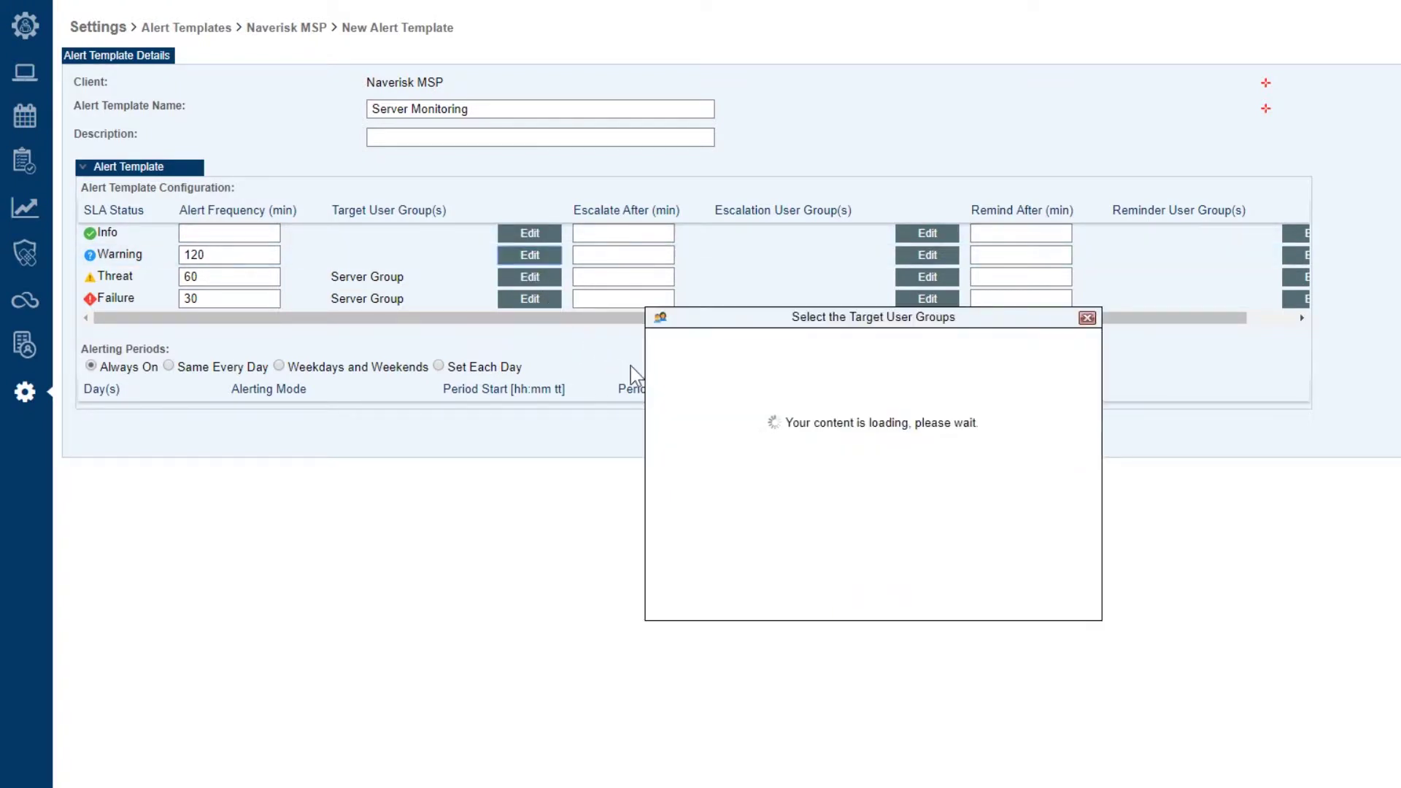
{"action": "left_click", "coordinate": [674, 423]}
{"action": "left_click", "coordinate": [874, 591]}
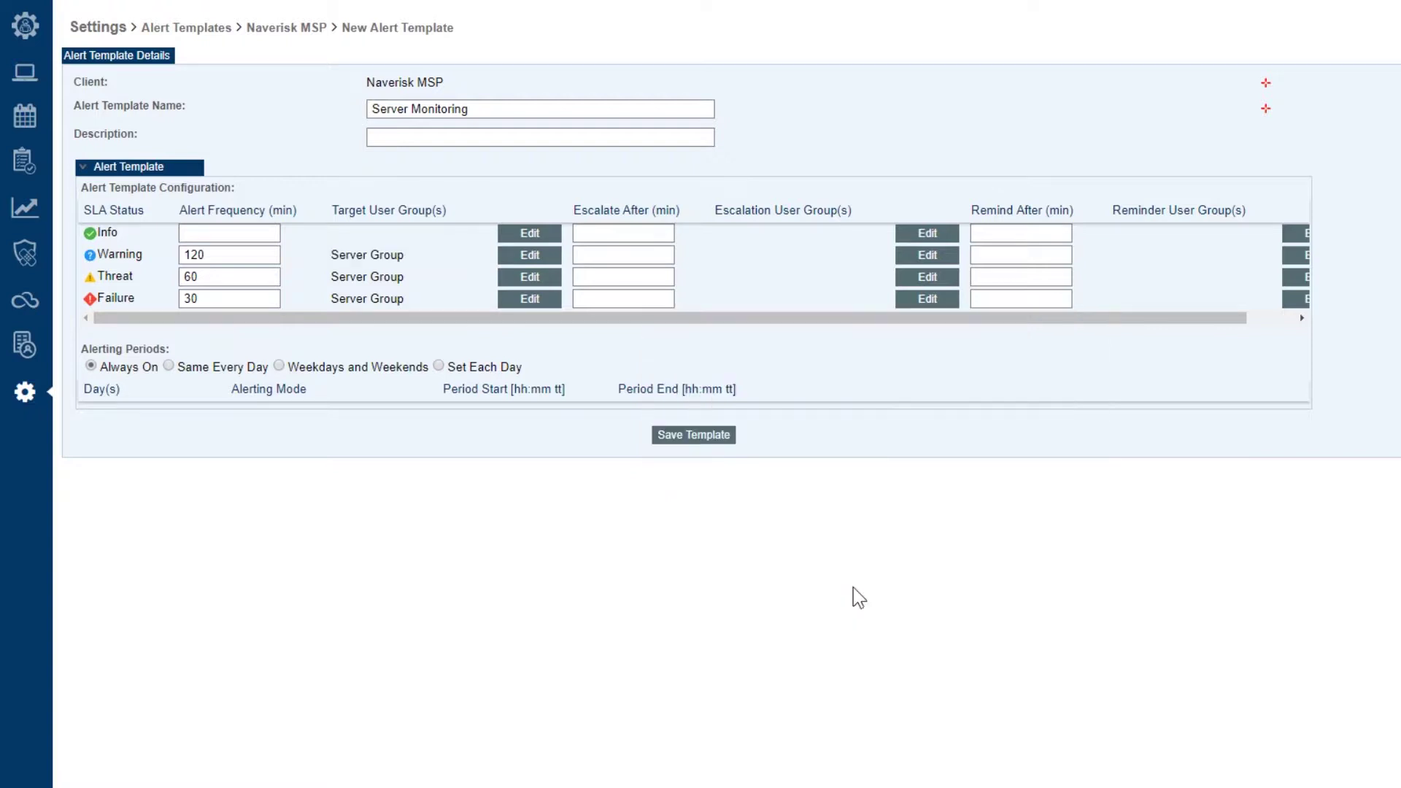
- Escalate Failure after 40 and Threat after 70 minutes to Full User Rights
{"action": "left_click", "coordinate": [623, 300]}
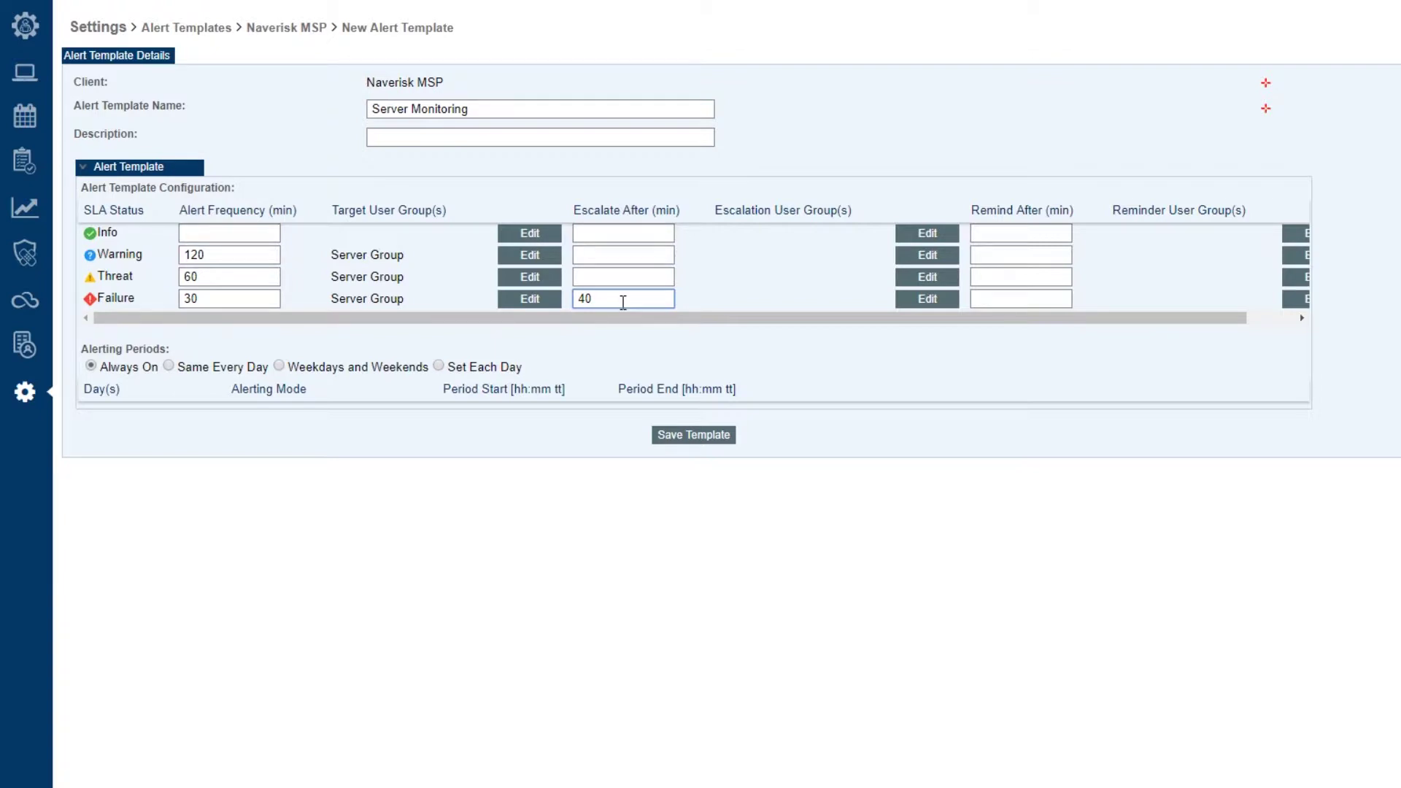
{"action": "left_click", "coordinate": [932, 300]}
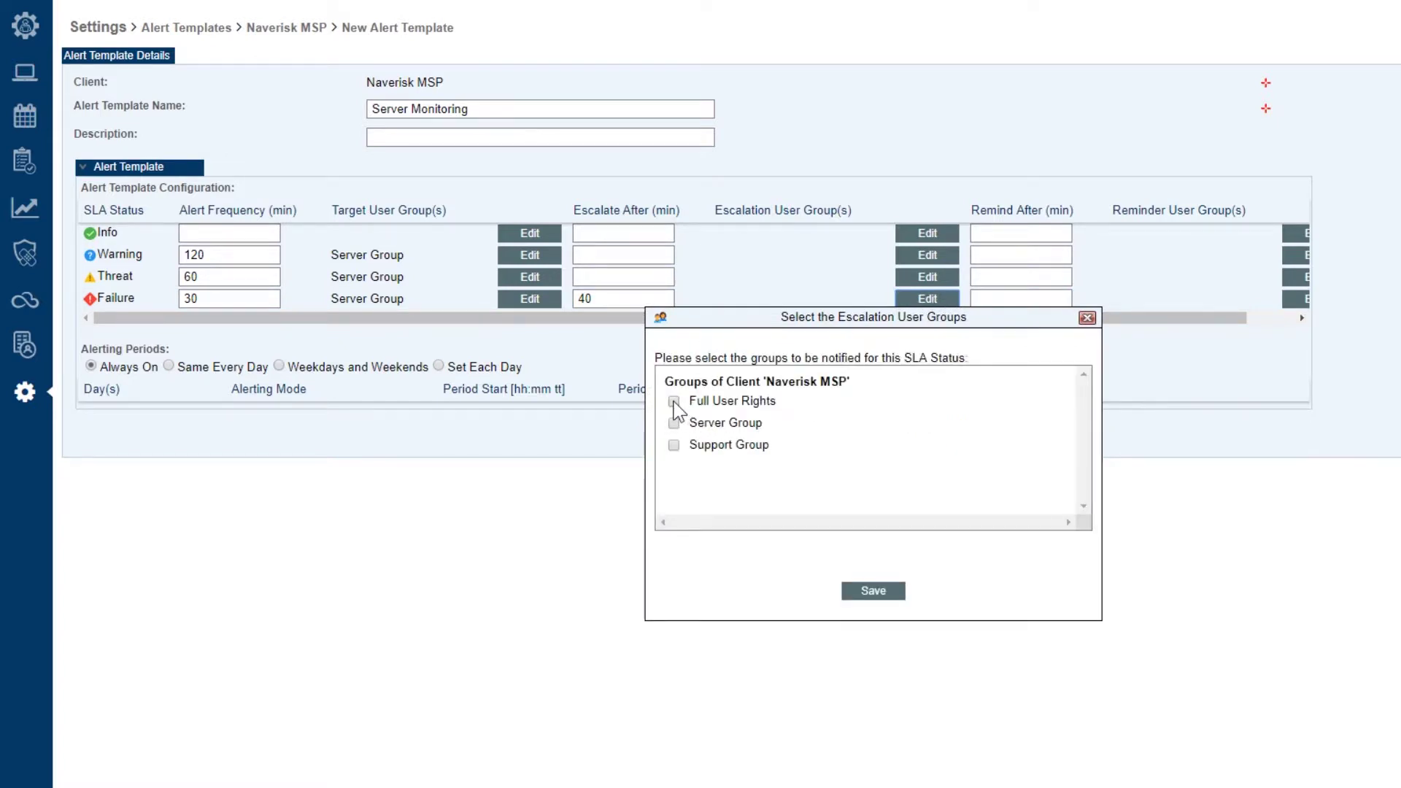
{"action": "left_click", "coordinate": [673, 401]}
{"action": "left_click", "coordinate": [848, 590]}
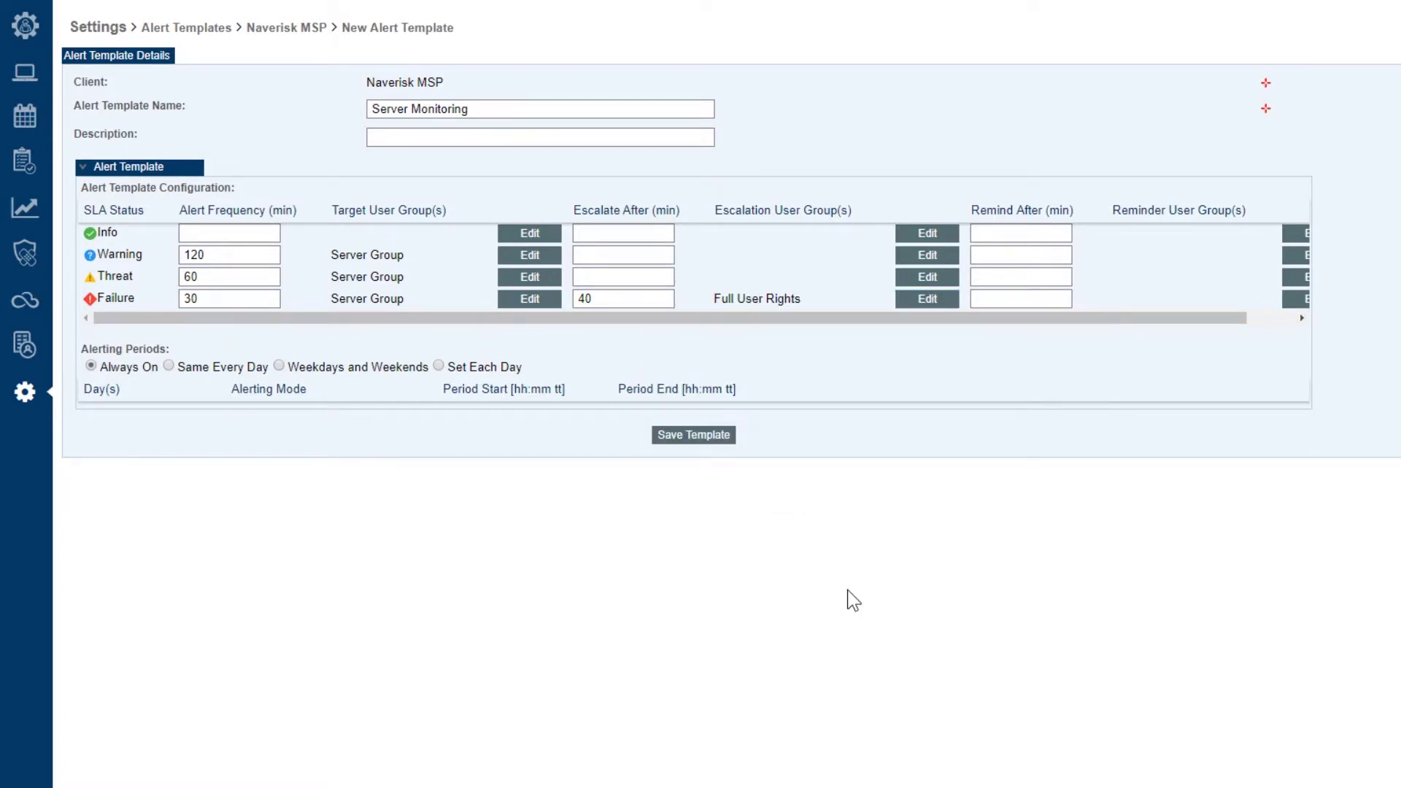
{"action": "left_click", "coordinate": [614, 276]}
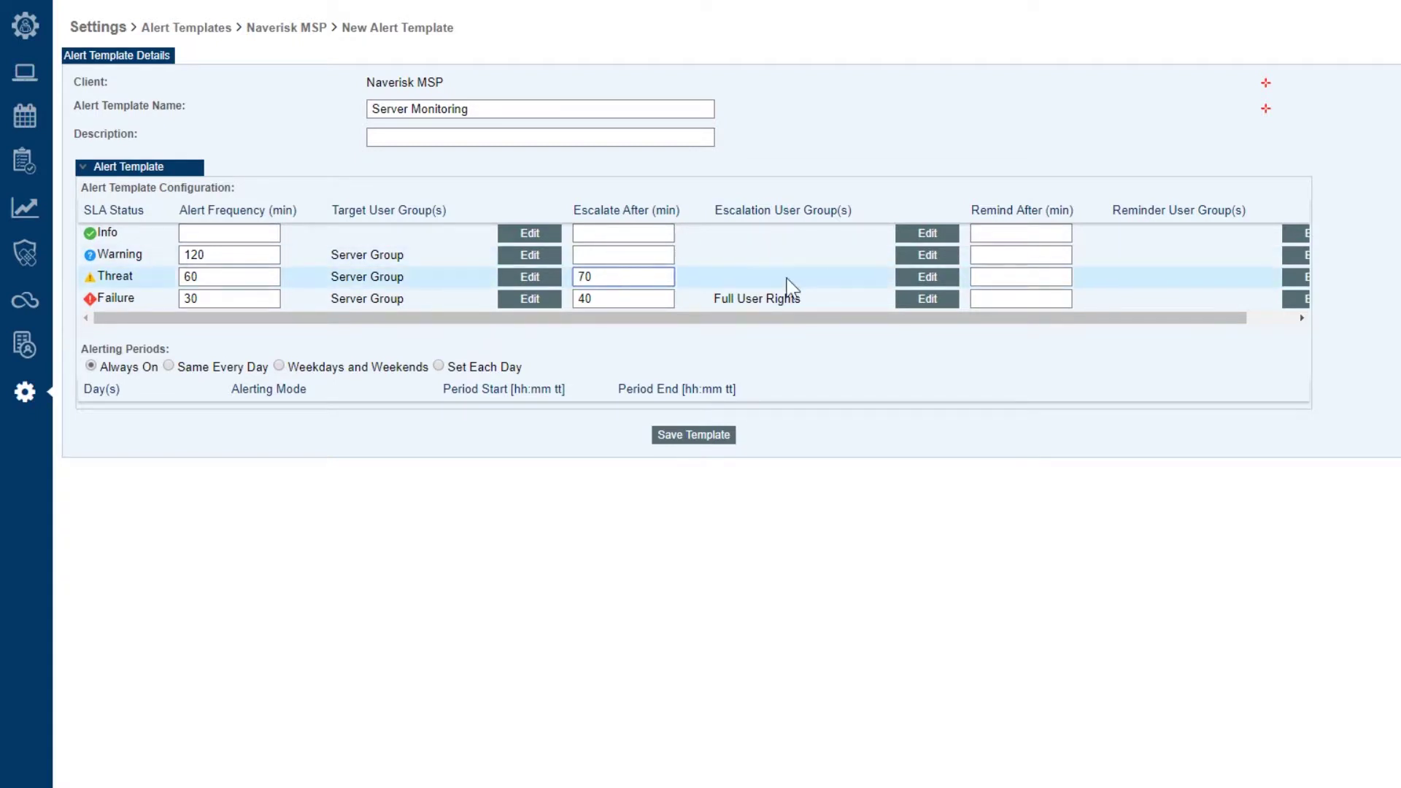
{"action": "left_click", "coordinate": [929, 280]}
{"action": "left_click", "coordinate": [673, 401]}
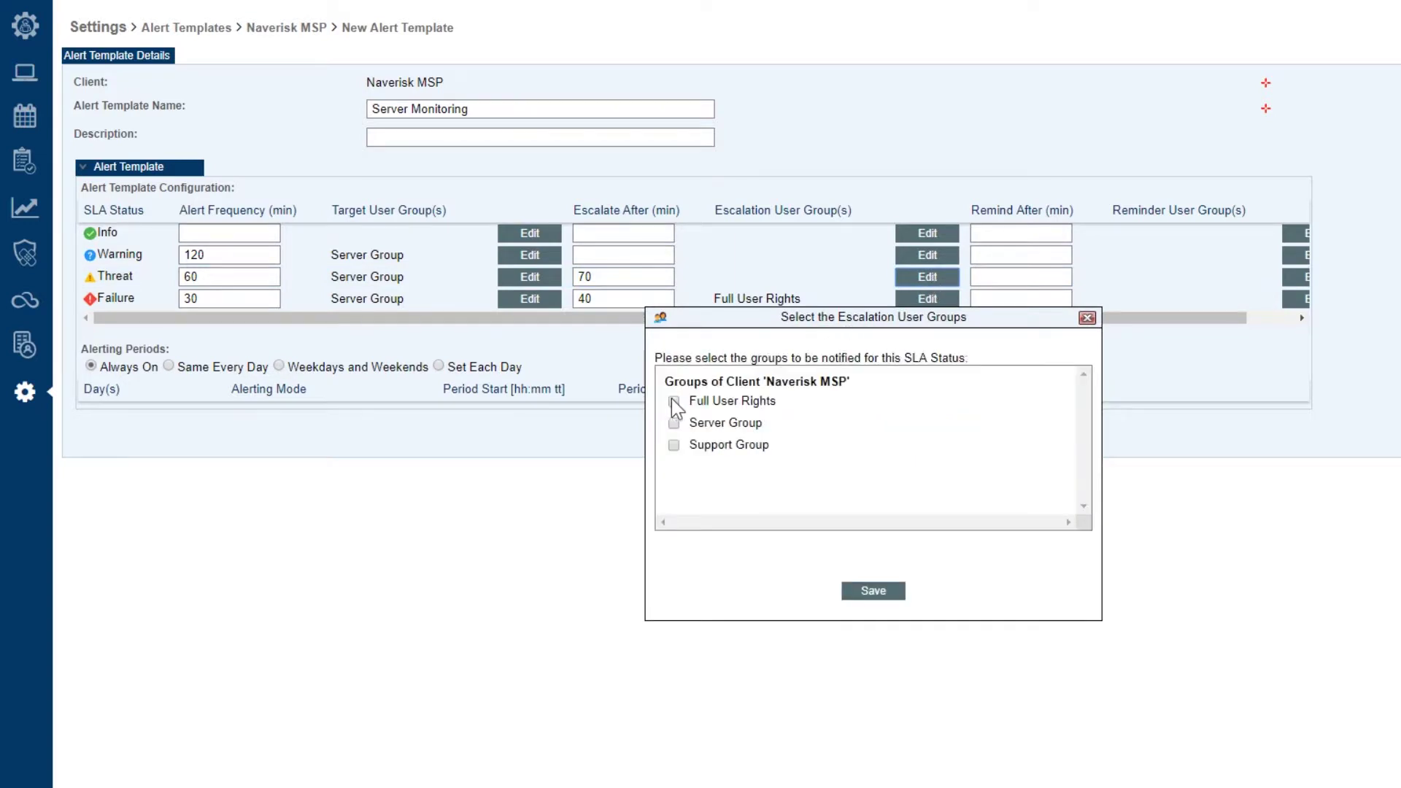
{"action": "left_click", "coordinate": [874, 591]}
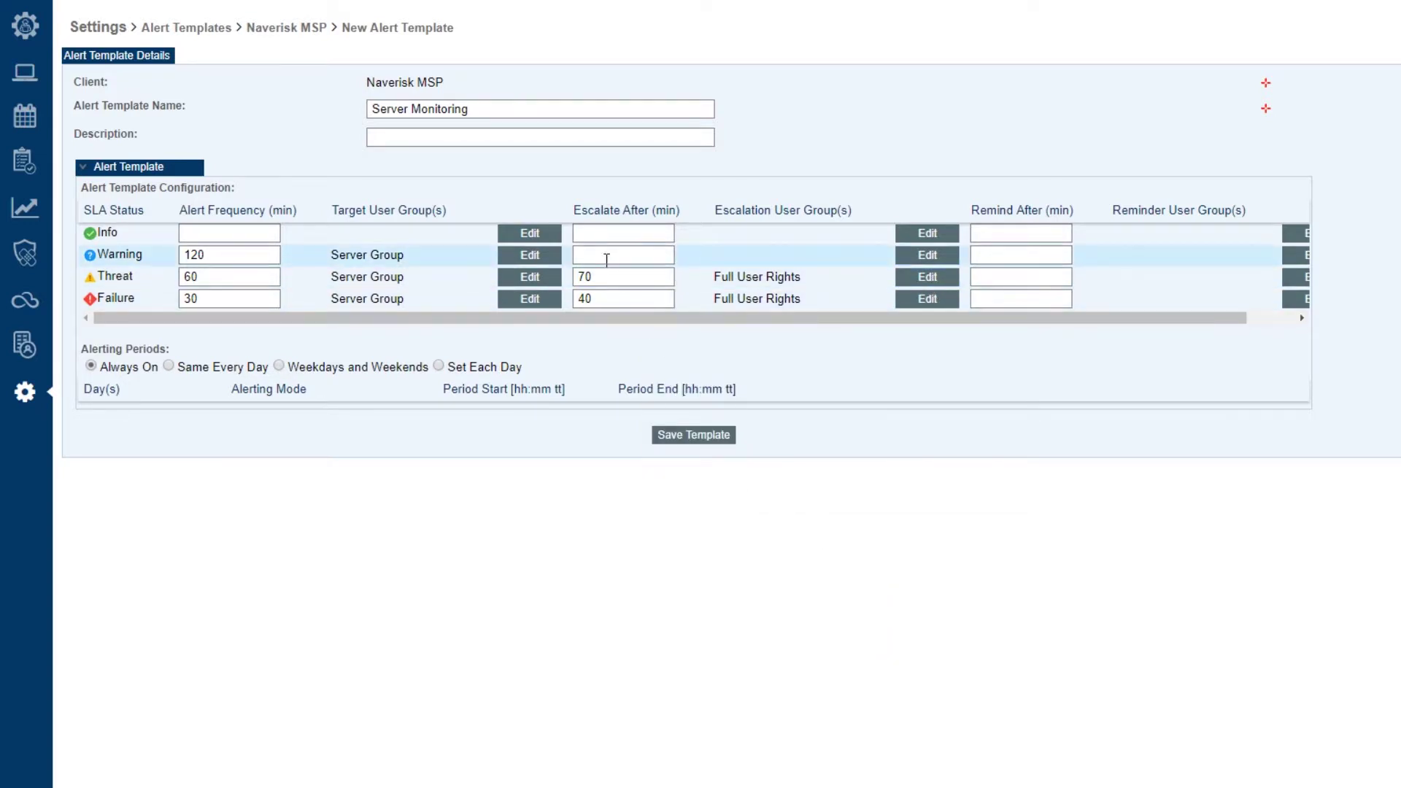
- Escalate Warning after 130 minutes to Full User Rights and enter a 1440-minute Failure reminder
{"action": "left_click", "coordinate": [606, 258]}
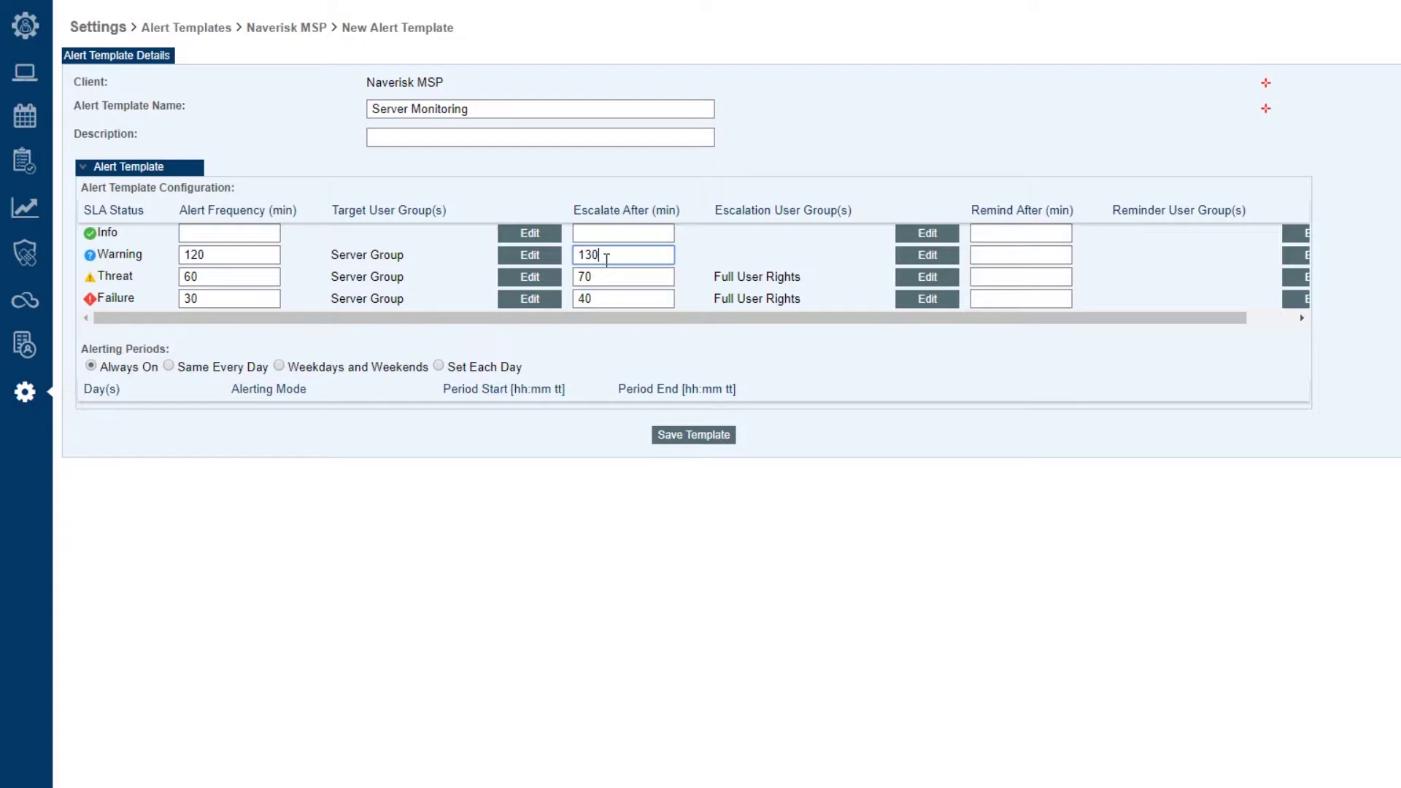
{"action": "type", "text": "130"}
{"action": "left_click", "coordinate": [925, 257]}
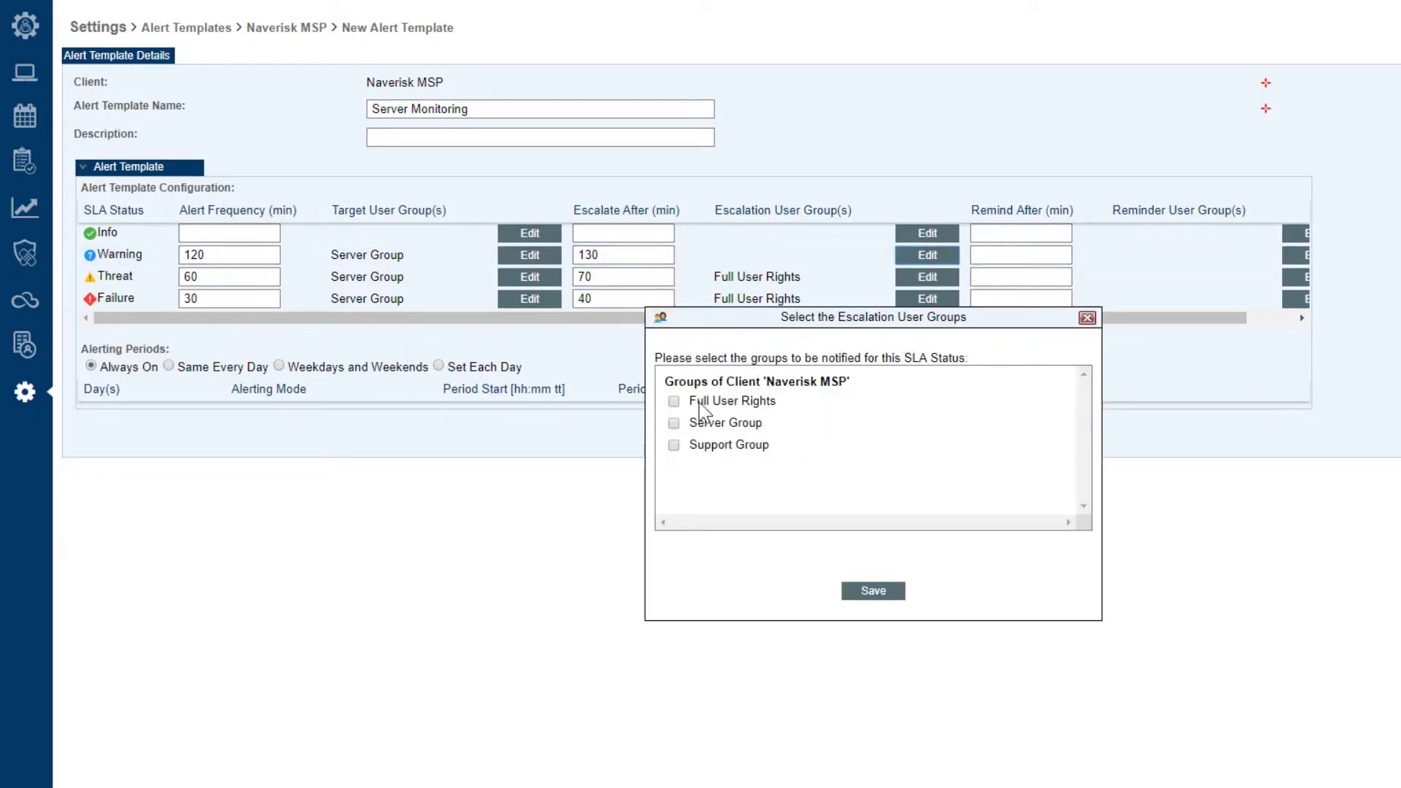
{"action": "left_click", "coordinate": [868, 592]}
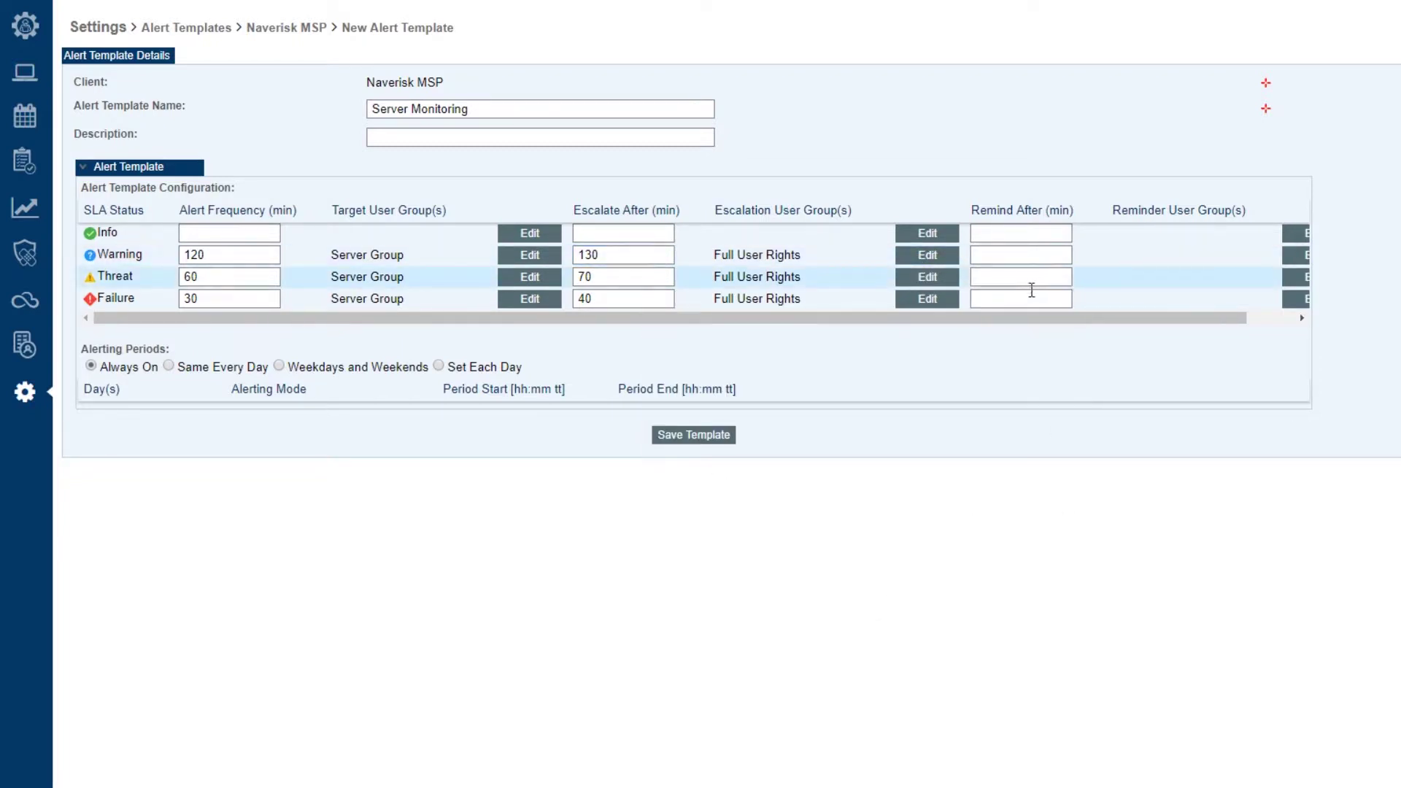
{"action": "left_click", "coordinate": [1027, 297]}
- Copy the 1440 Failure reminder value into the Threat and Warning reminder delays
{"action": "left_click_drag", "start_coordinate": [1034, 319], "coordinate": [1131, 318]}
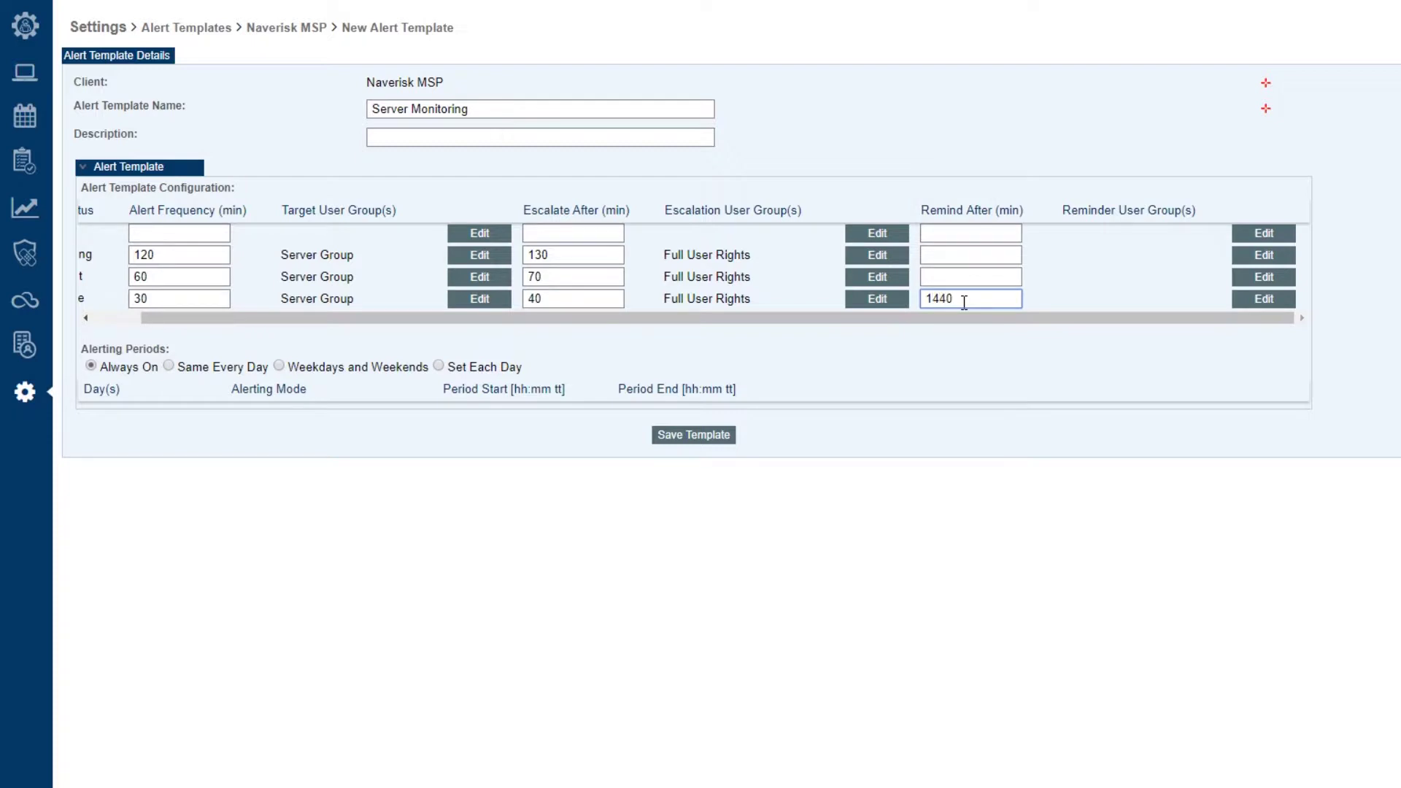
{"action": "left_click_drag", "start_coordinate": [967, 300], "coordinate": [907, 316]}
{"action": "key", "text": "ctrl+c"}
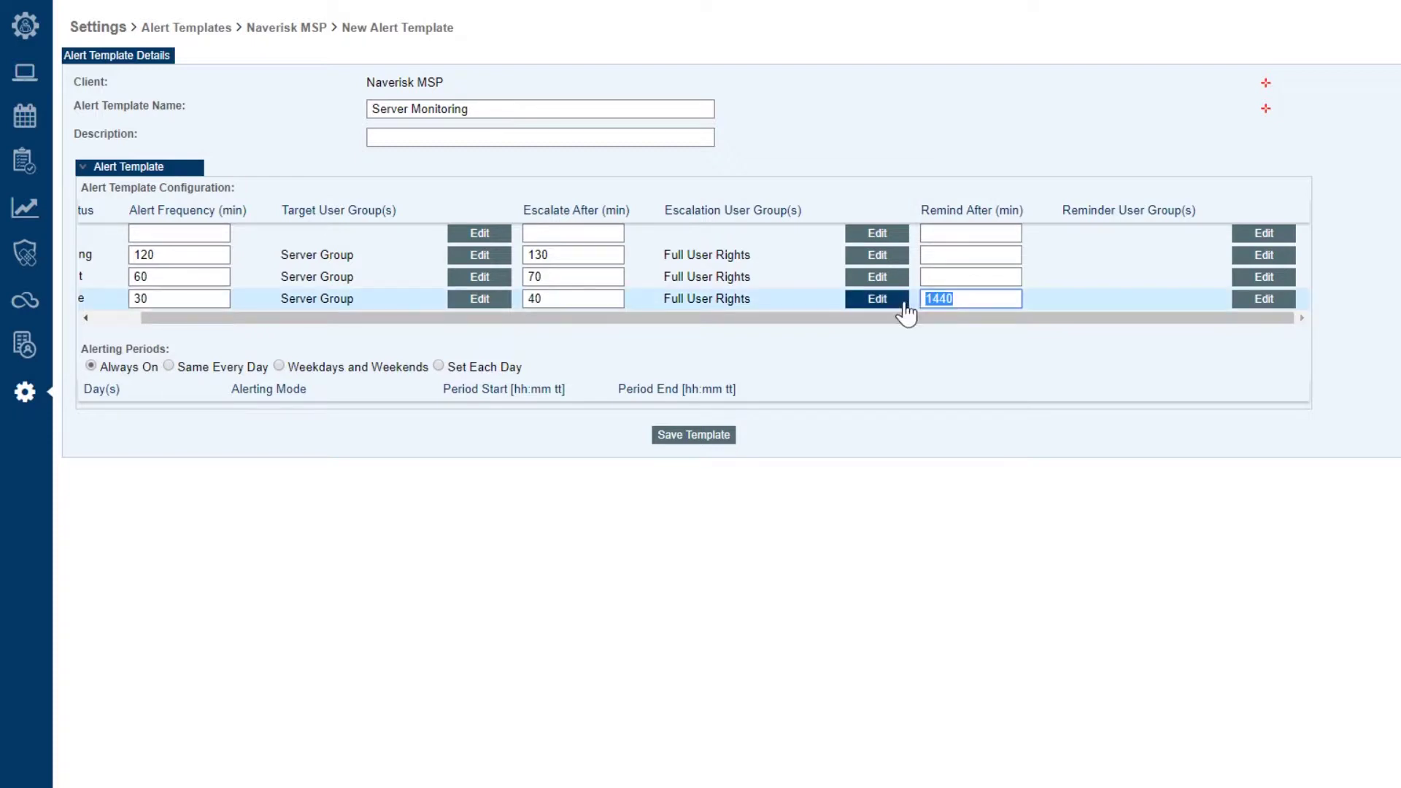
{"action": "left_click", "coordinate": [985, 279]}
{"action": "key", "text": "ctrl+v"}
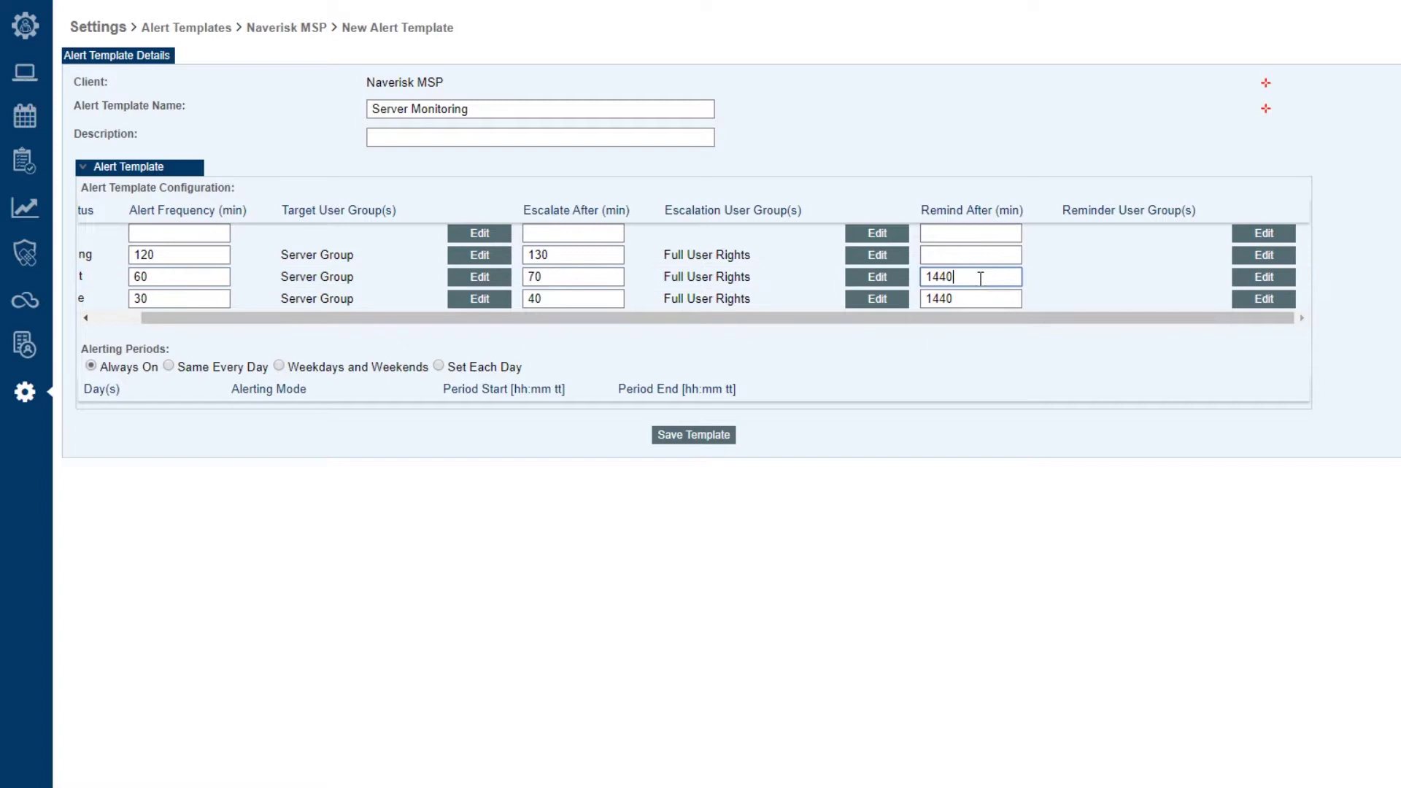
{"action": "left_click", "coordinate": [969, 256]}
{"action": "key", "text": "ctrl+v"}
- Send Failure, Threat and Warning reminders to Full User Rights
{"action": "left_click", "coordinate": [1264, 302]}
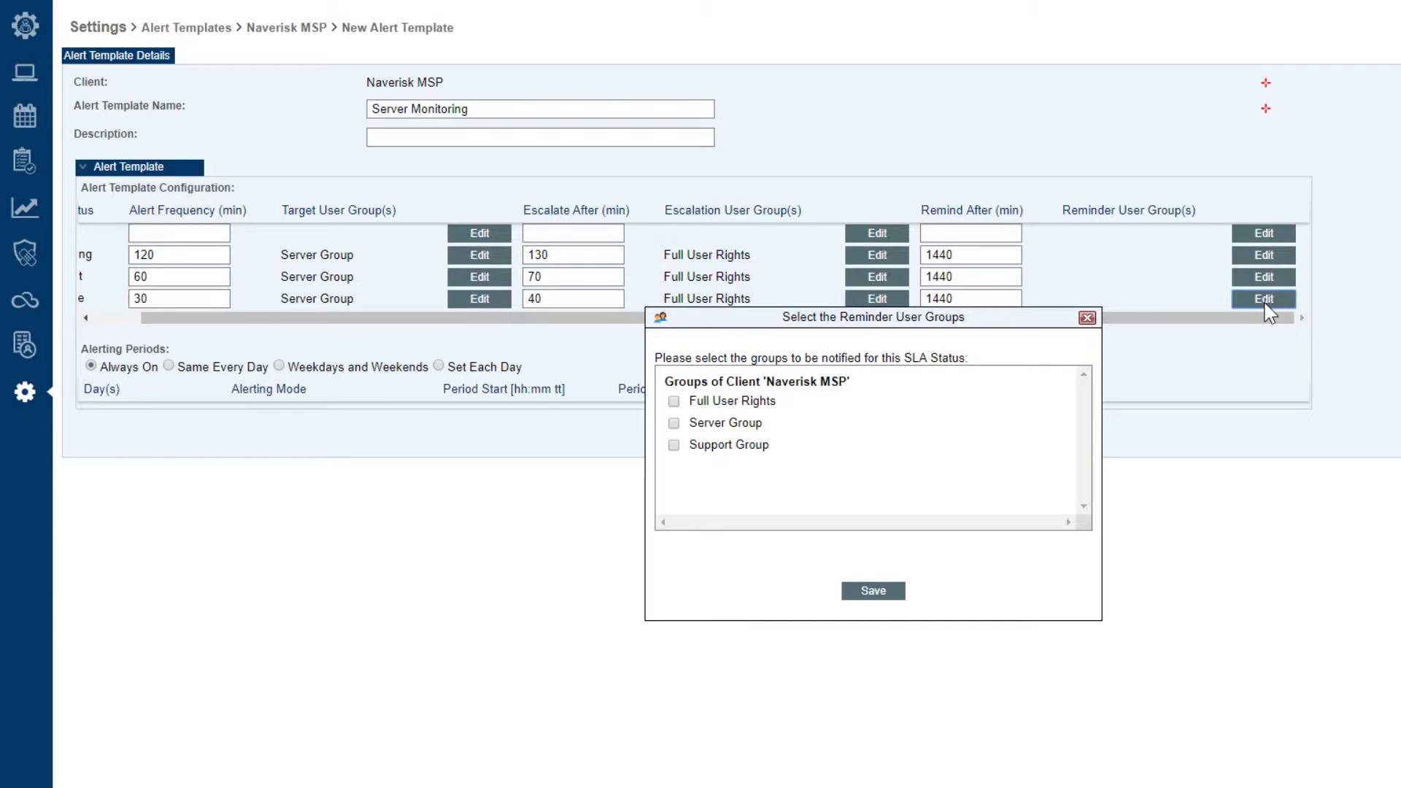
{"action": "left_click", "coordinate": [875, 592]}
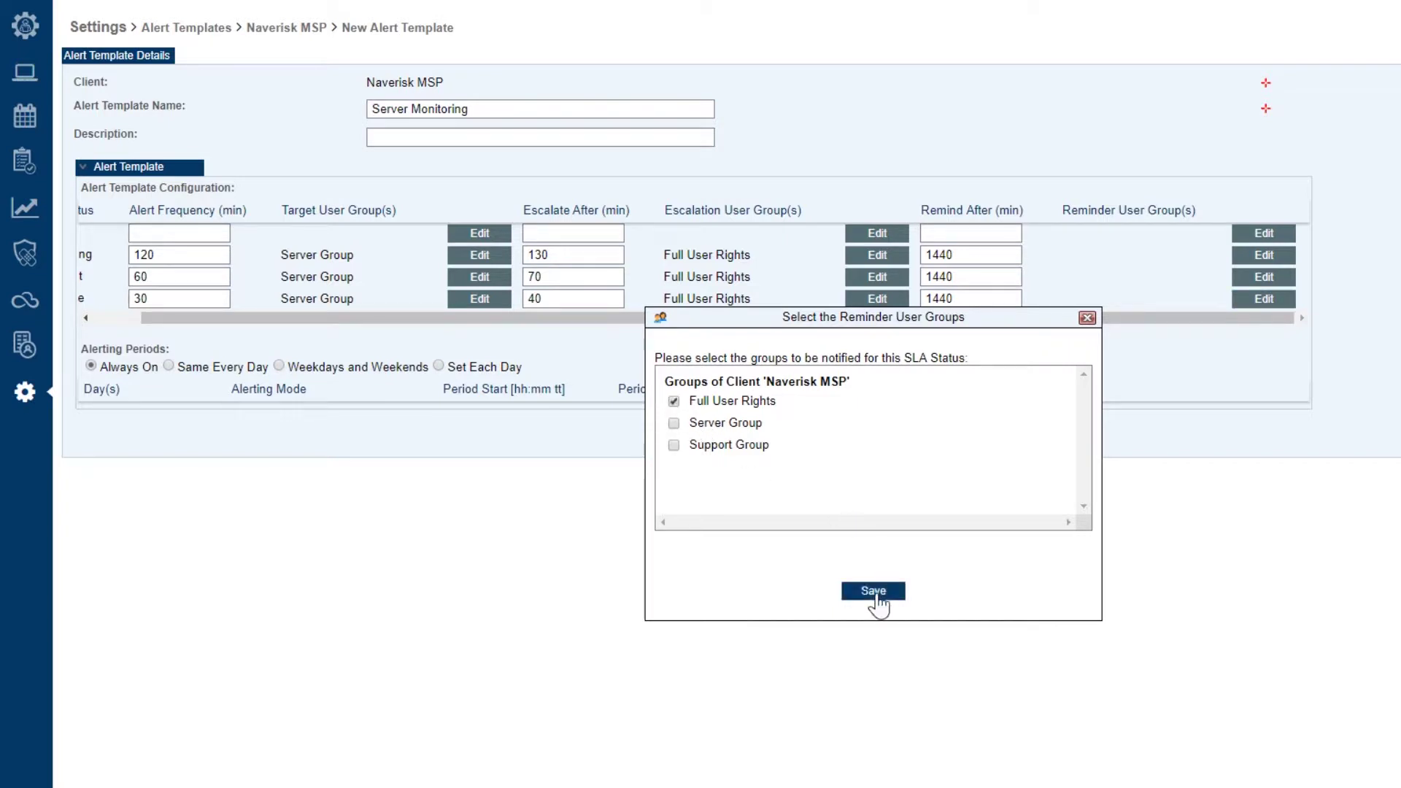
{"action": "left_click", "coordinate": [1269, 278]}
{"action": "left_click", "coordinate": [679, 402]}
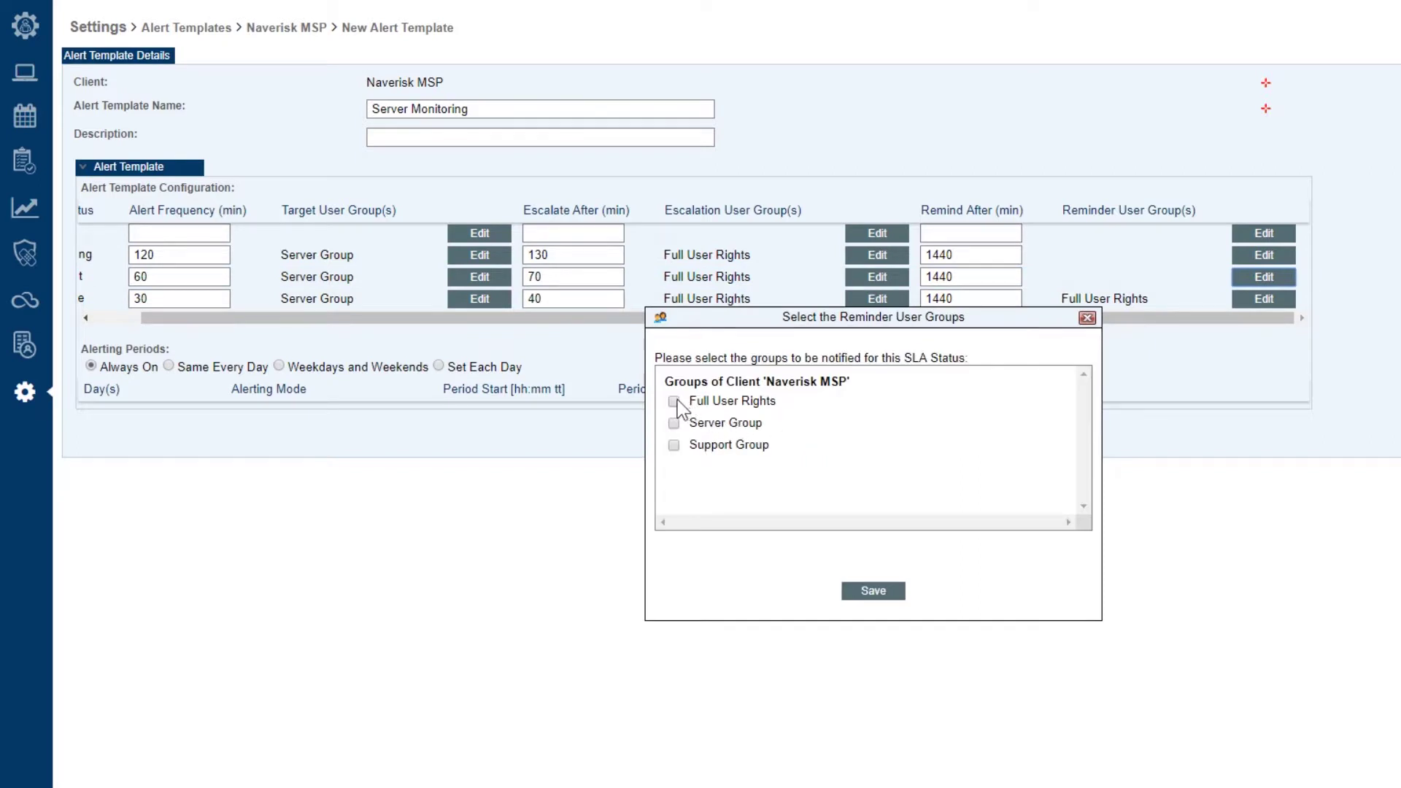
{"action": "left_click", "coordinate": [873, 592]}
{"action": "left_click", "coordinate": [1264, 255]}
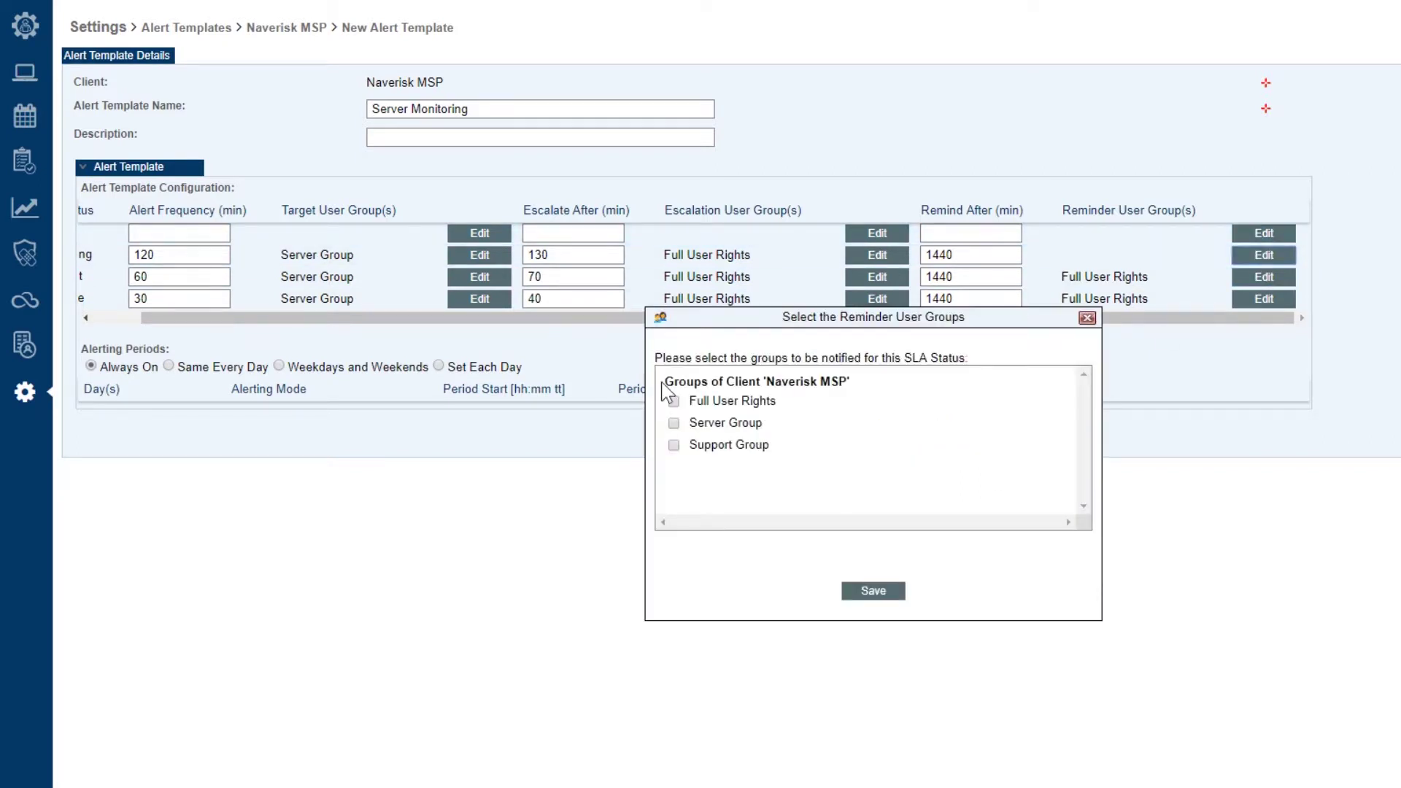
{"action": "left_click", "coordinate": [872, 591]}
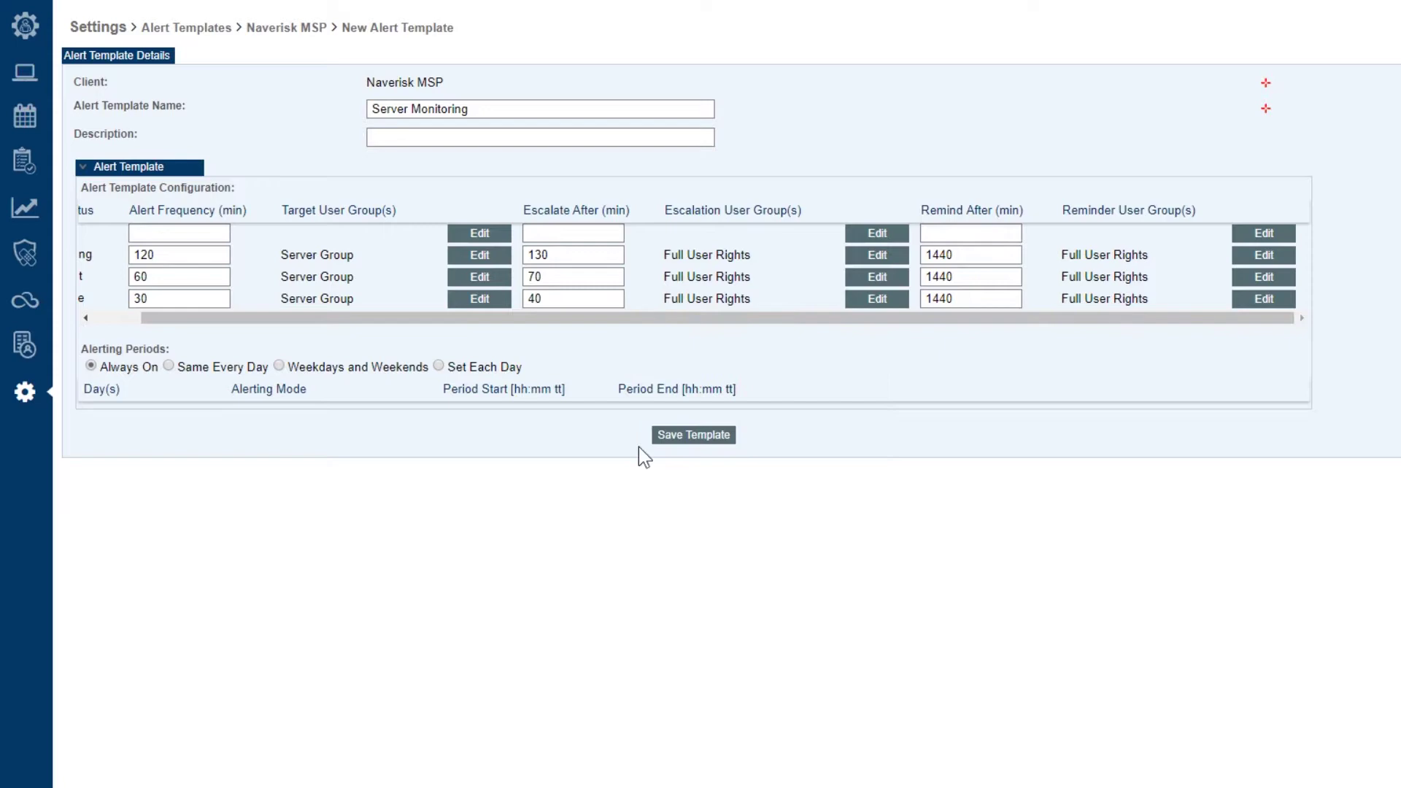
- Save Server Monitoring and begin a new alert template named Support Alerts
{"action": "left_click", "coordinate": [658, 430]}
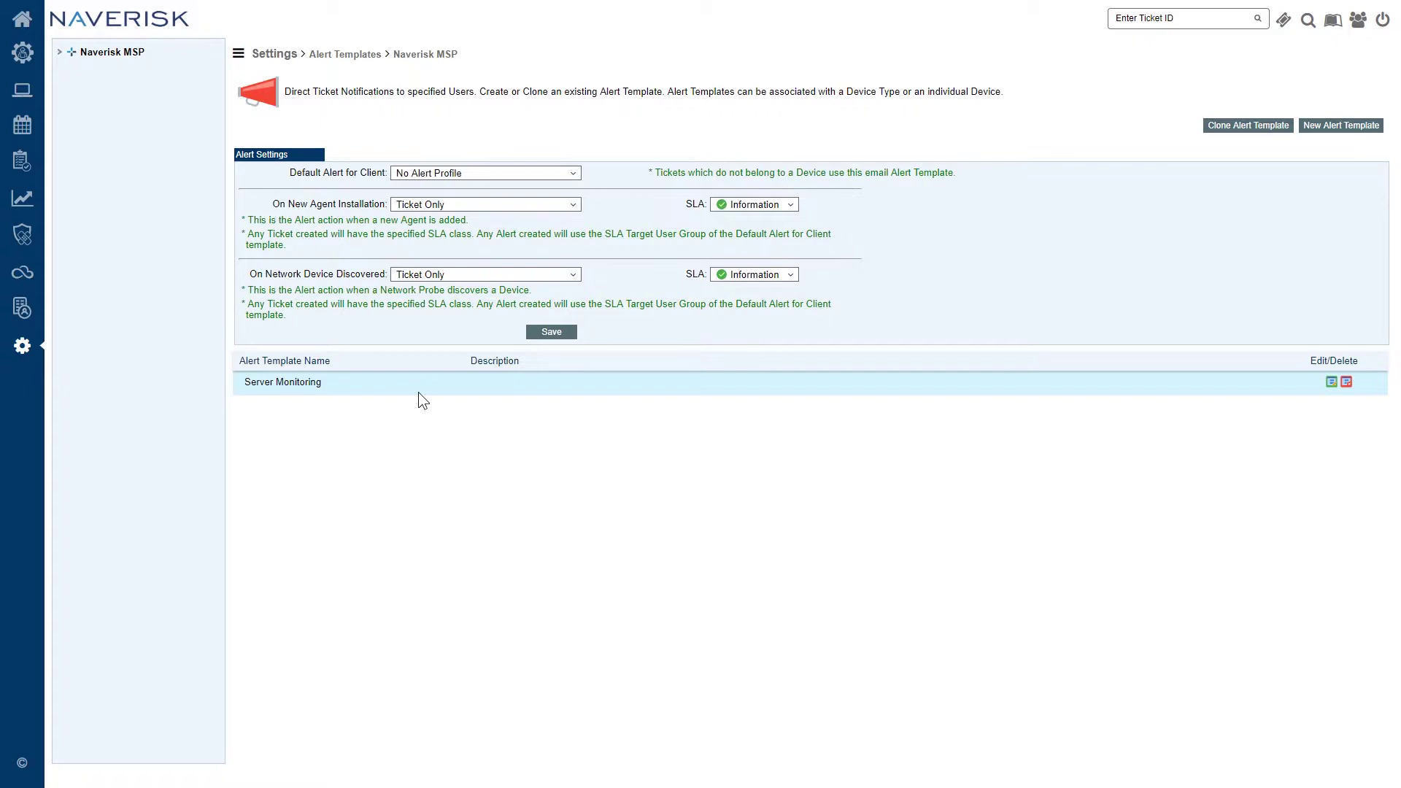
{"action": "left_click", "coordinate": [1322, 127]}
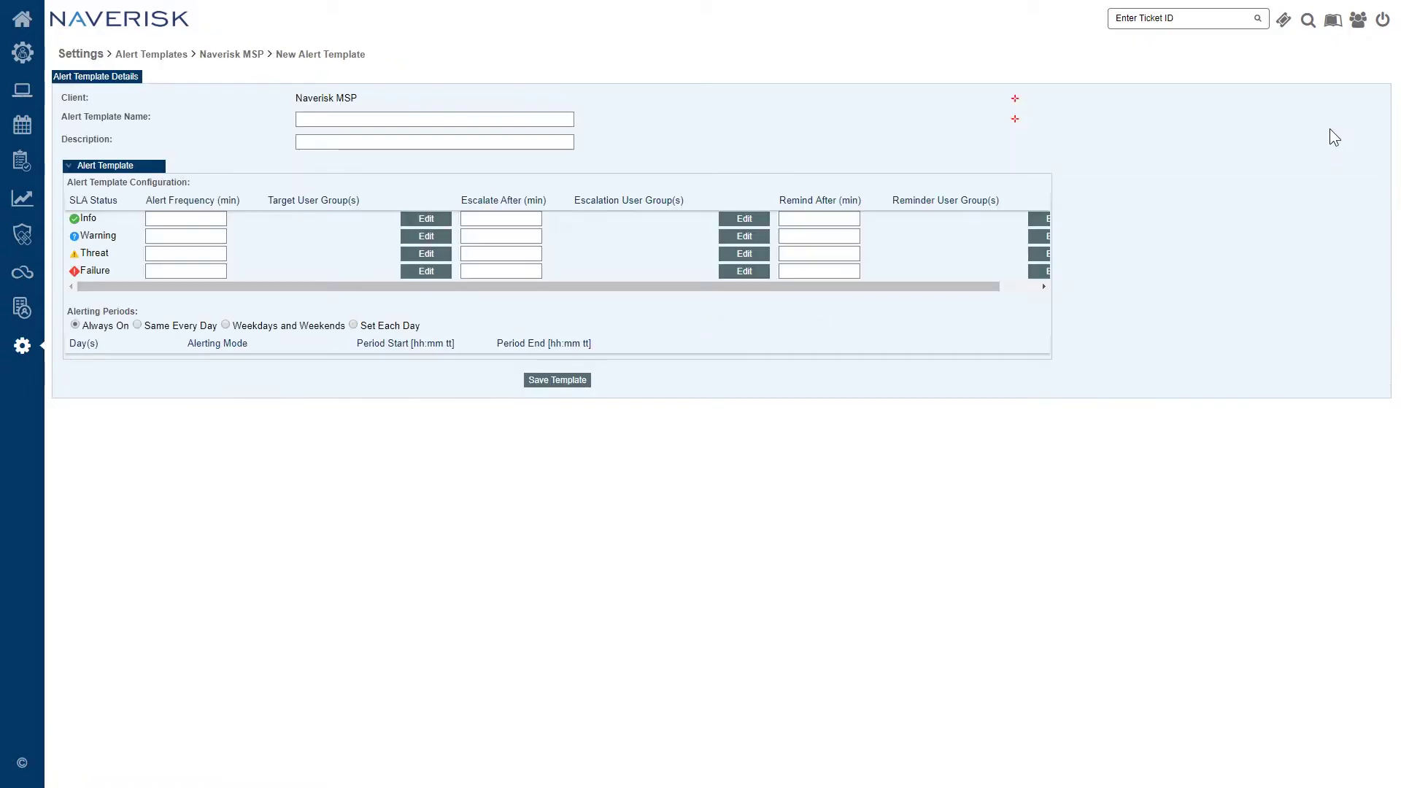
{"action": "left_click", "coordinate": [514, 120]}
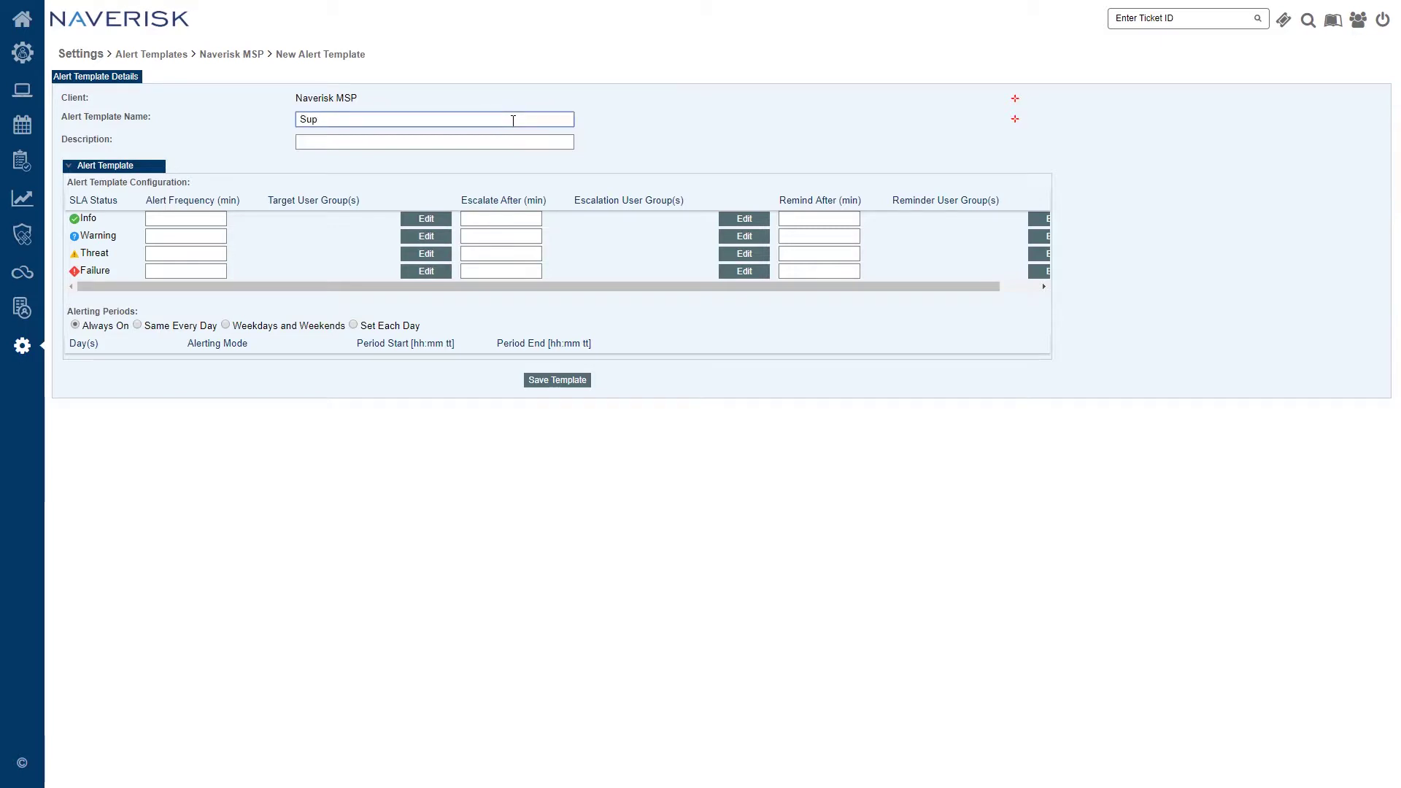
{"action": "type", "text": "Support Alerts"}
{"action": "left_click", "coordinate": [180, 273]}
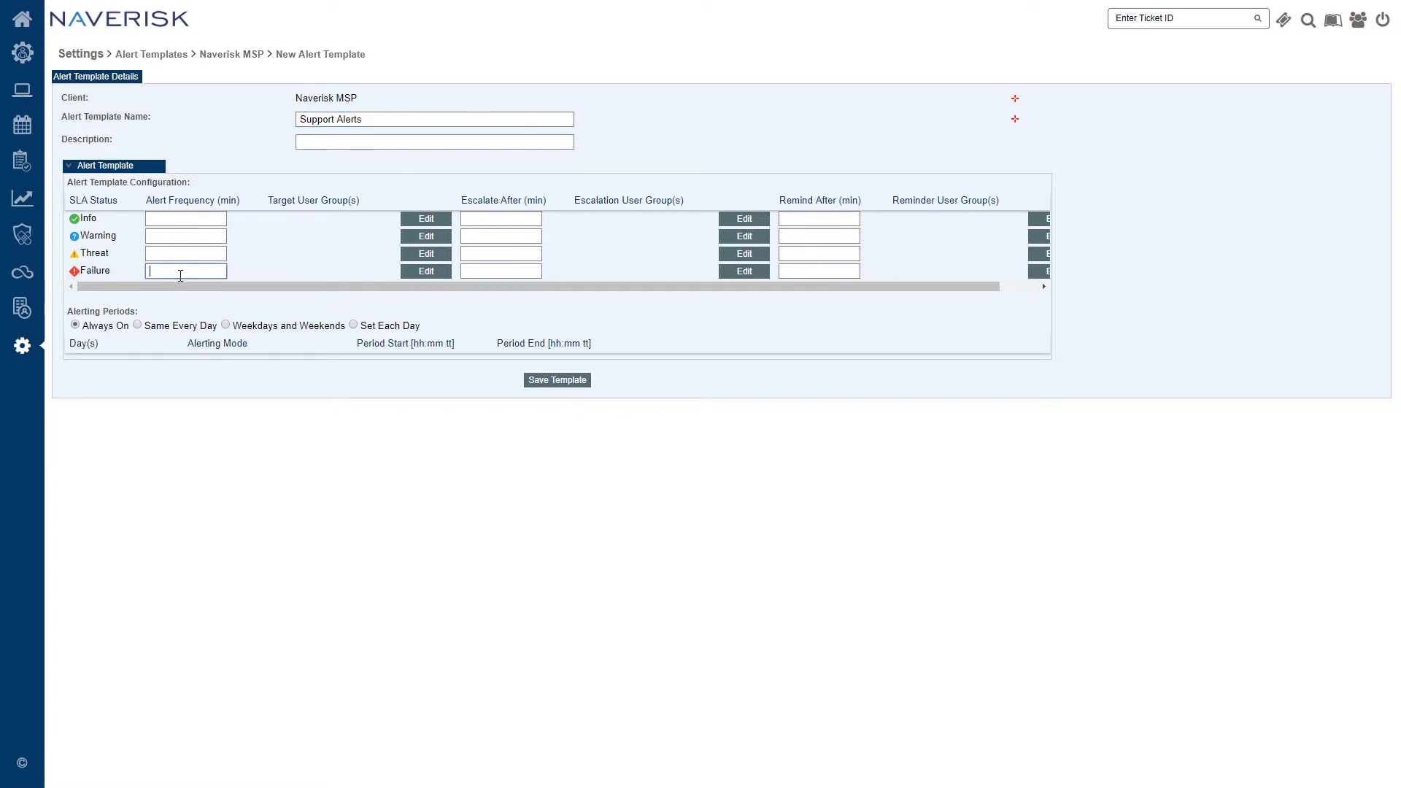
- Set a 60-minute Failure repeat and target Support Group for Failure, Threat and Warning alerts
{"action": "type", "text": "60"}
{"action": "left_click", "coordinate": [176, 256]}
{"action": "left_click", "coordinate": [174, 237]}
{"action": "left_click", "coordinate": [409, 269]}
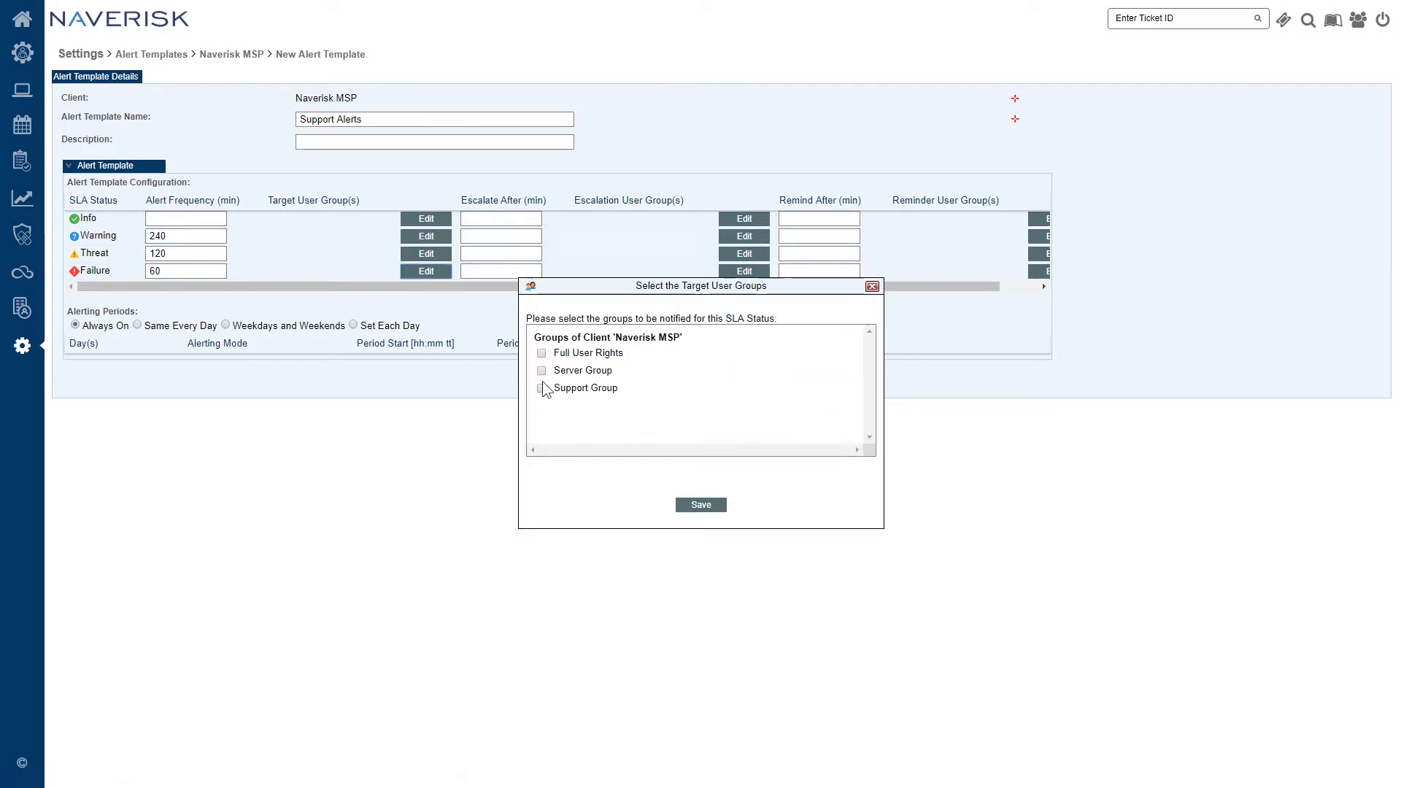
{"action": "left_click", "coordinate": [541, 389]}
{"action": "left_click", "coordinate": [708, 503]}
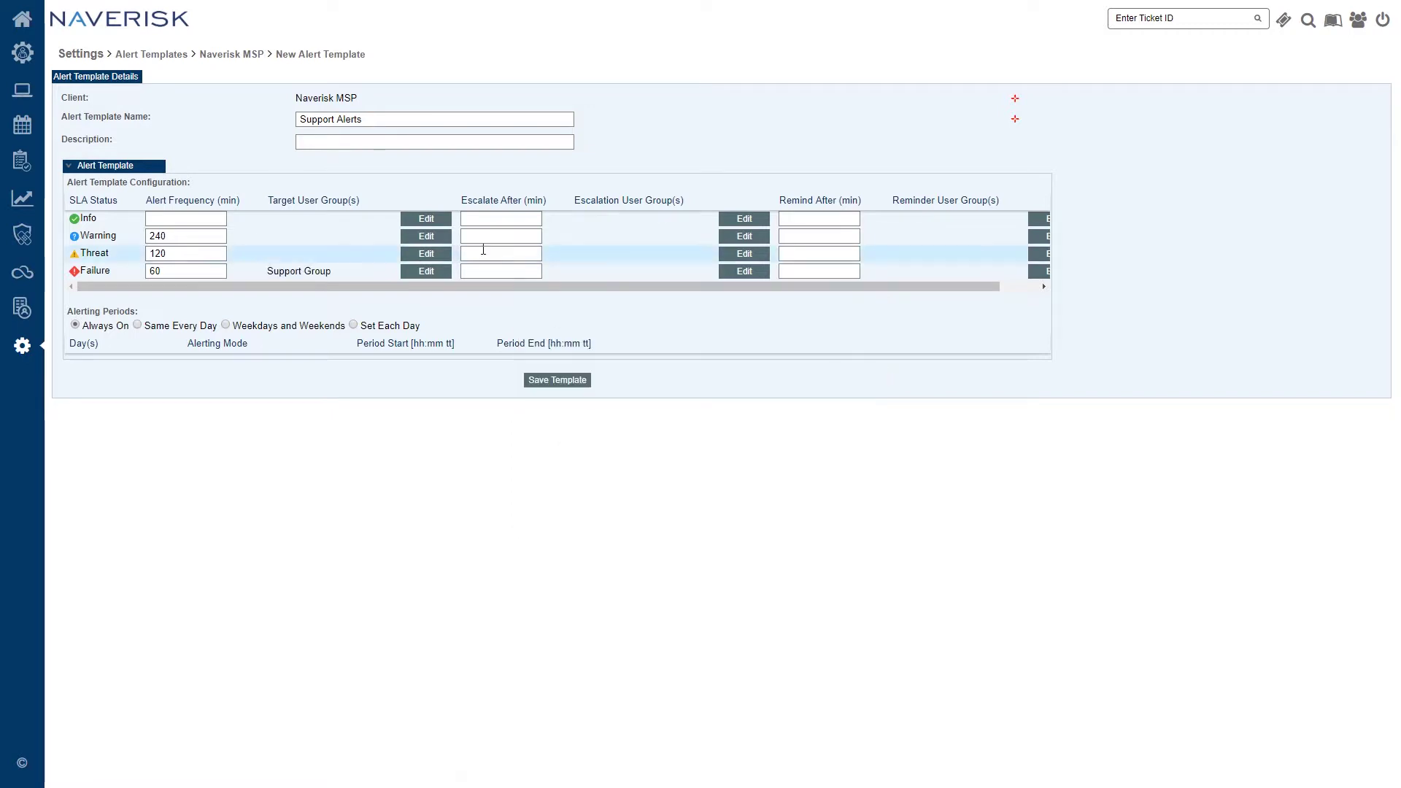
{"action": "left_click", "coordinate": [423, 253]}
{"action": "left_click", "coordinate": [542, 388]}
{"action": "left_click", "coordinate": [699, 503]}
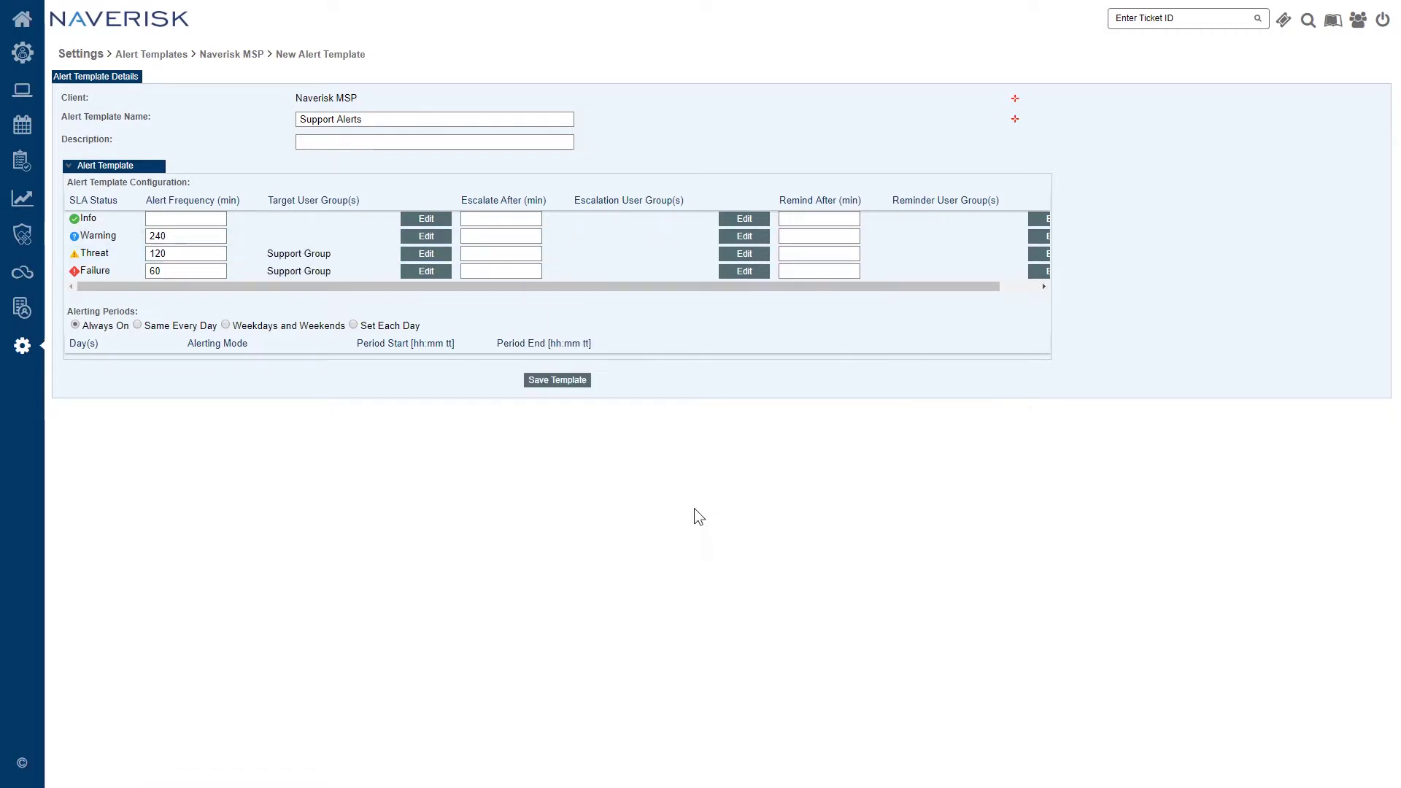
{"action": "left_click", "coordinate": [426, 235]}
{"action": "left_click", "coordinate": [542, 388]}
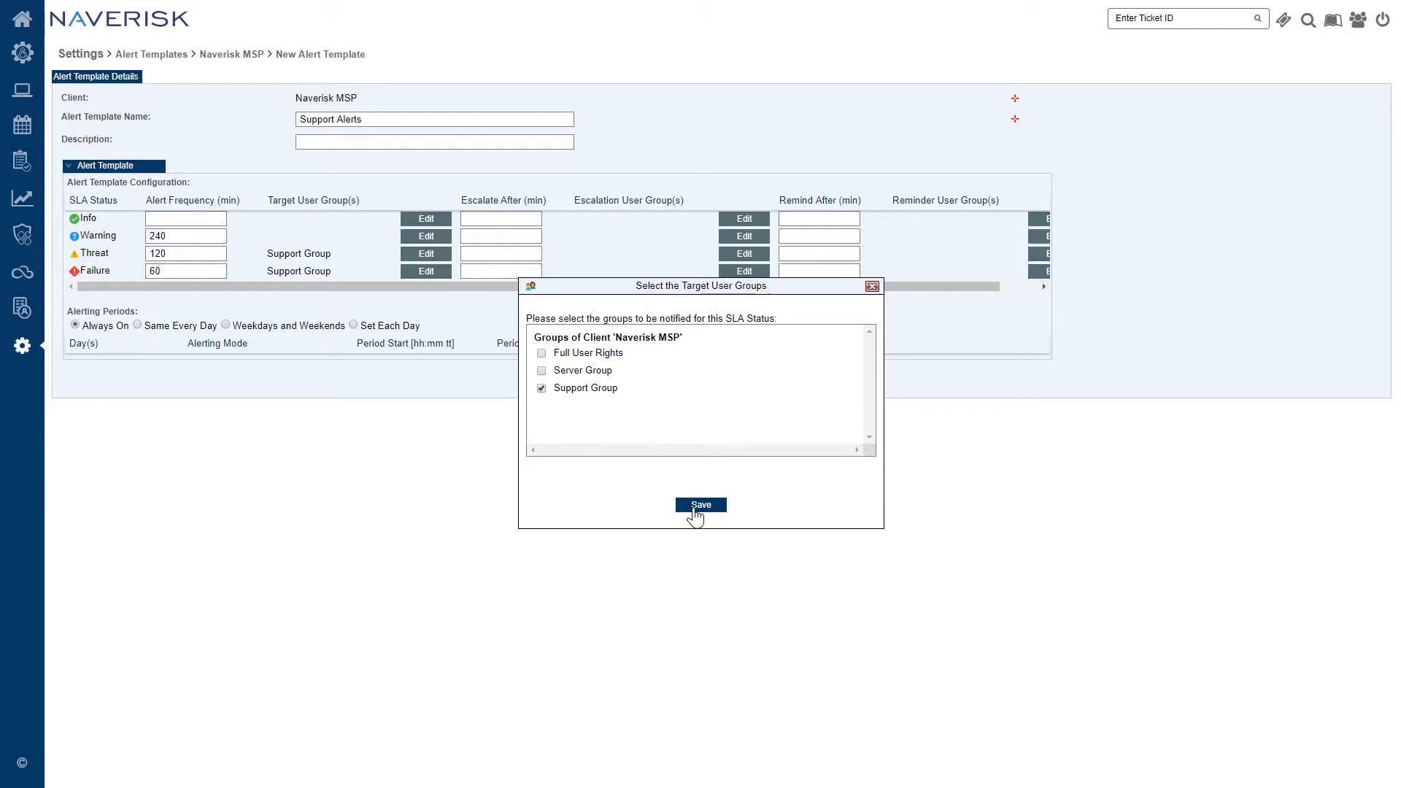
{"action": "left_click", "coordinate": [696, 507]}
- Set escalation delays of 70, 130 and 250 minutes for Failure, Threat and Warning
{"action": "left_click", "coordinate": [521, 270]}
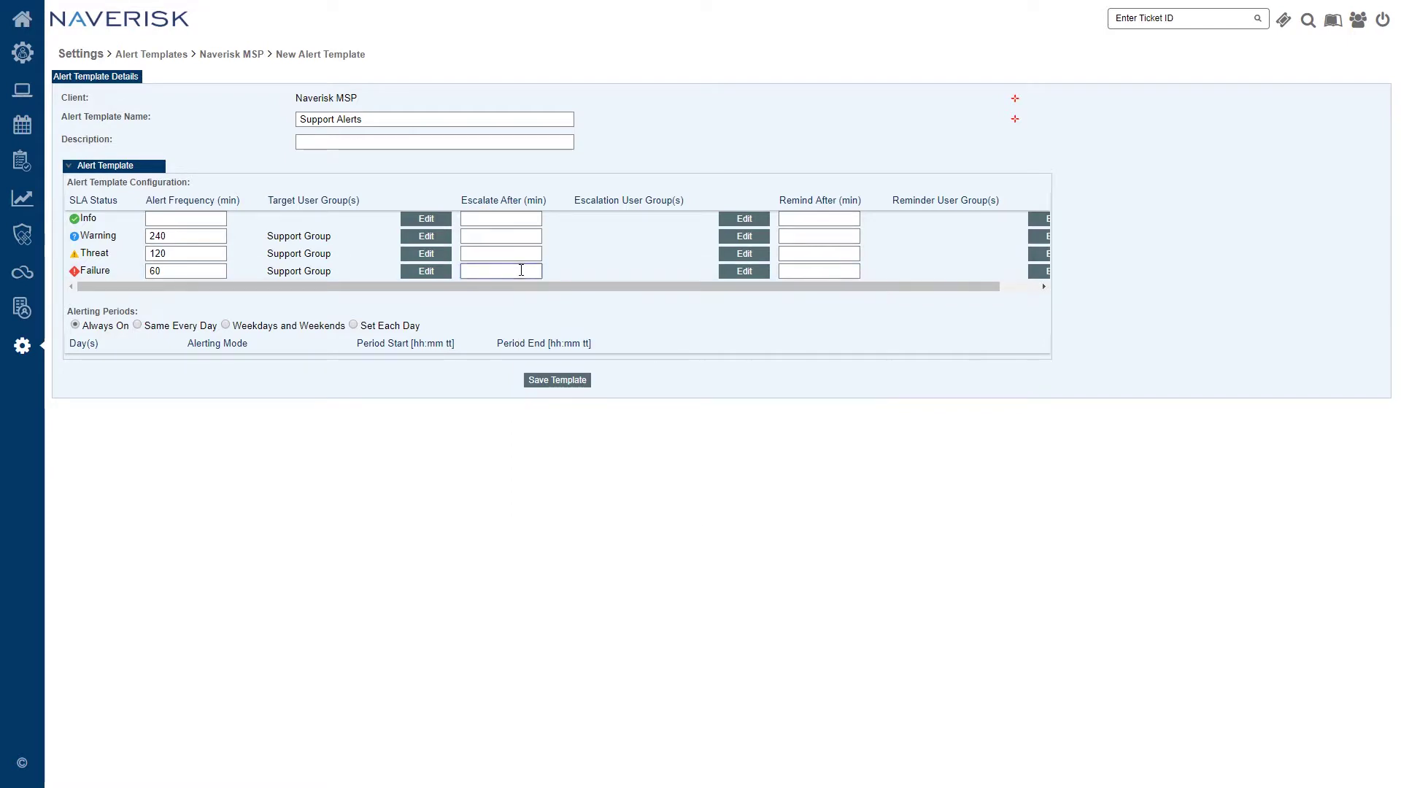
{"action": "left_click", "coordinate": [510, 255]}
{"action": "type", "text": "130"}
{"action": "left_click", "coordinate": [496, 236]}
{"action": "type", "text": "250"}
- Make Full User Rights the escalation group for Failure, Threat and Warning alerts
{"action": "left_click", "coordinate": [744, 271]}
{"action": "left_click", "coordinate": [541, 353]}
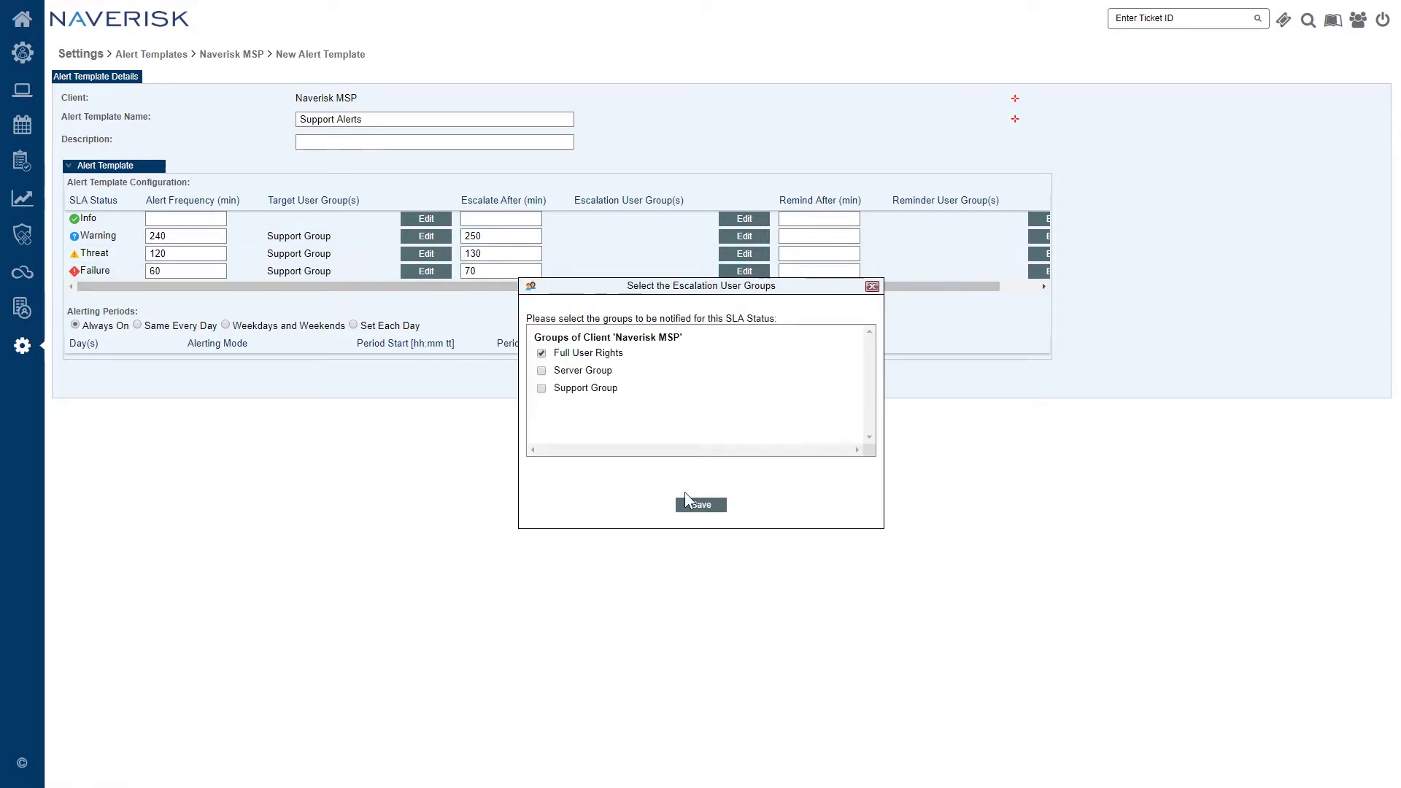
{"action": "left_click", "coordinate": [685, 502]}
{"action": "left_click", "coordinate": [744, 253]}
{"action": "left_click", "coordinate": [686, 504]}
{"action": "left_click", "coordinate": [744, 236]}
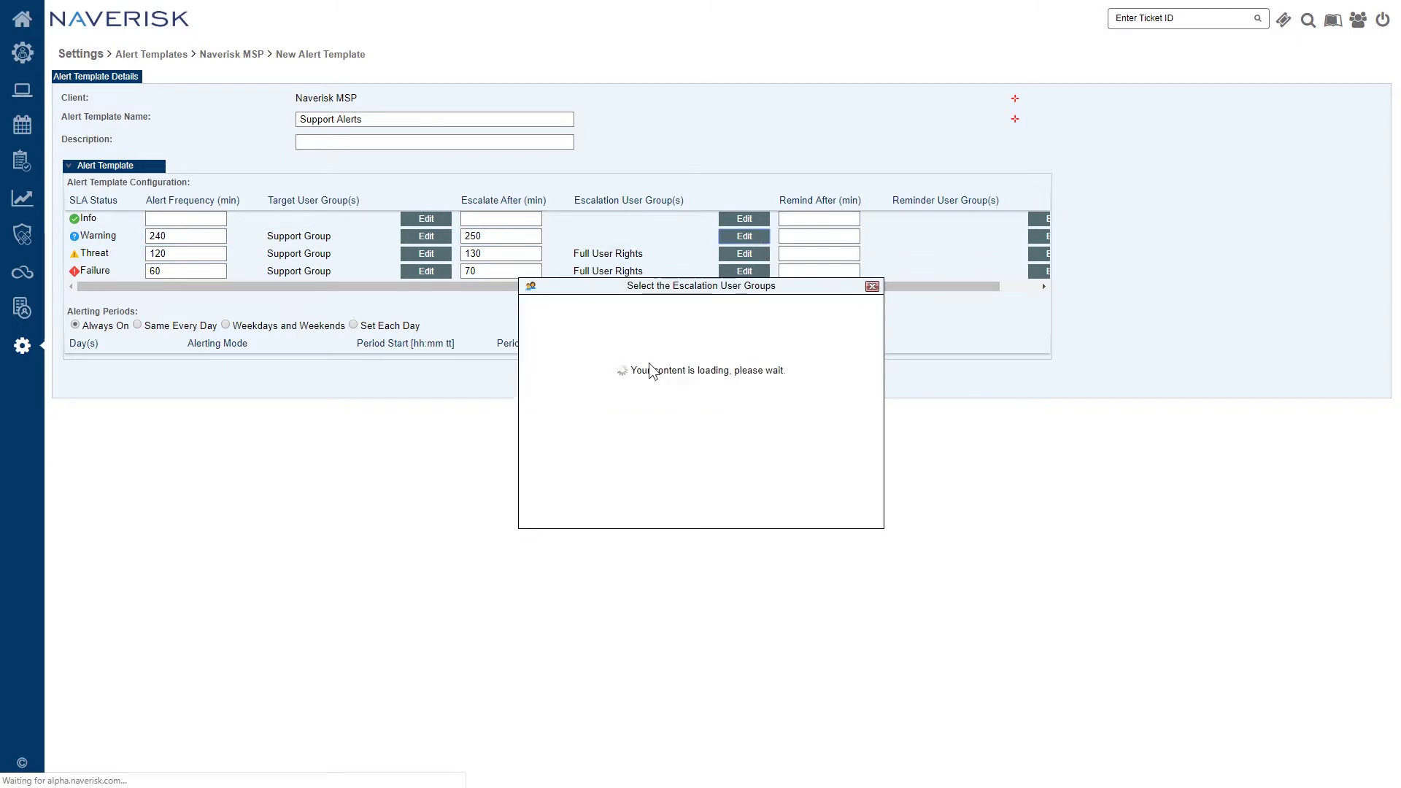
{"action": "left_click", "coordinate": [541, 352]}
{"action": "left_click", "coordinate": [684, 504]}
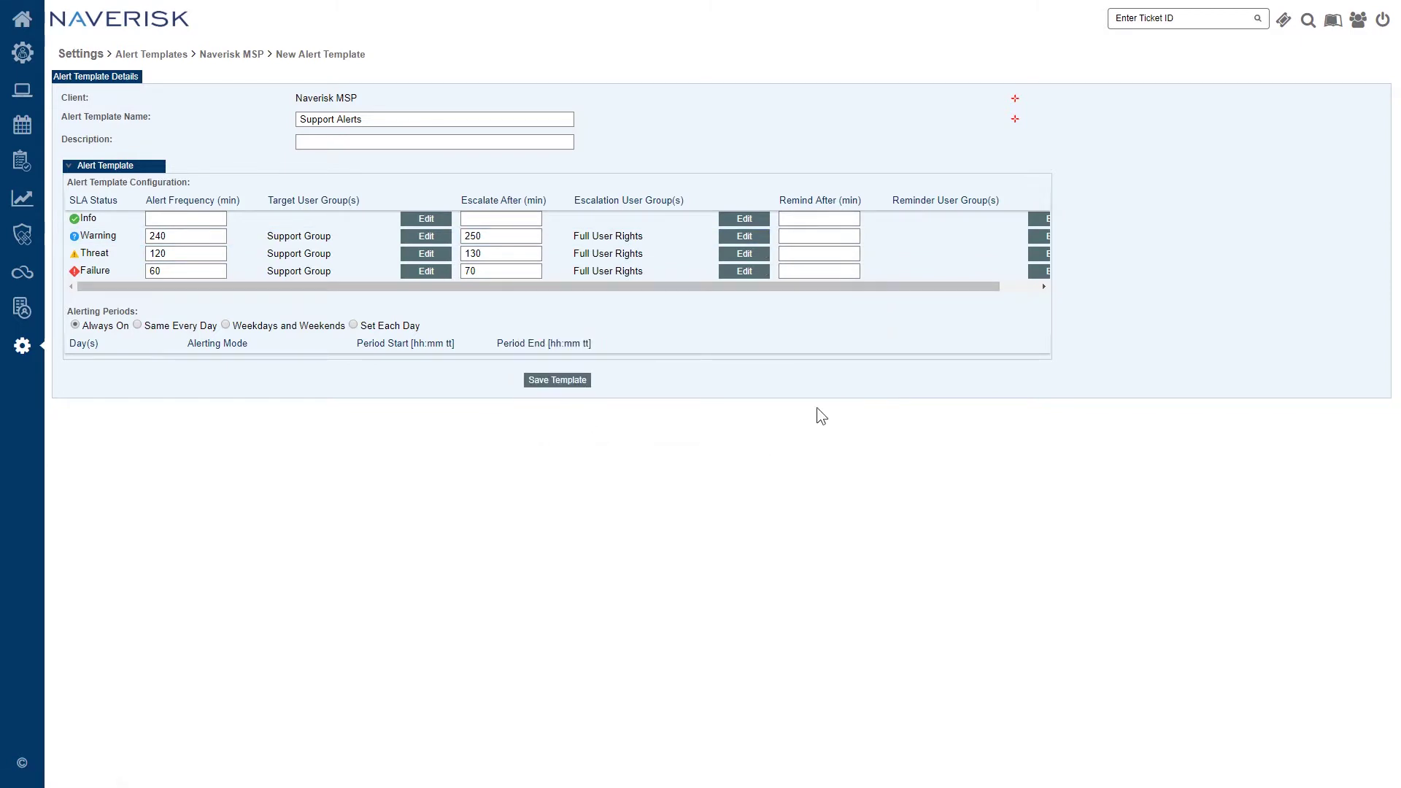
- Enter a 1440-minute Failure reminder and paste 1440 into the Threat and Warning reminders
{"action": "left_click", "coordinate": [839, 271]}
{"action": "left_click_drag", "start_coordinate": [793, 271], "coordinate": [772, 273]}
{"action": "key", "text": "ctrl+c"}
{"action": "left_click", "coordinate": [808, 253]}
{"action": "key", "text": "ctrl+v"}
{"action": "left_click", "coordinate": [810, 236]}
{"action": "key", "text": "ctrl+v"}
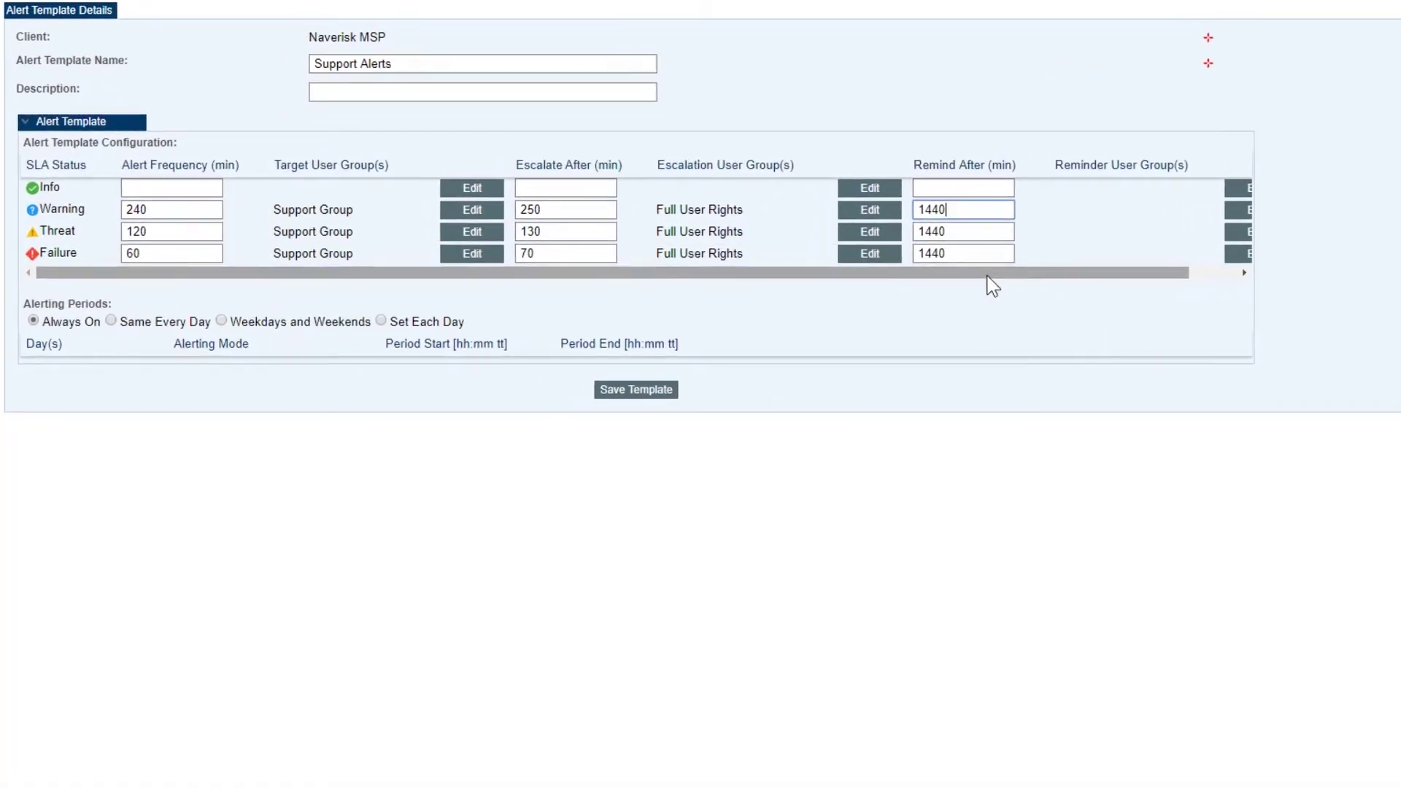
- Set Full User Rights as the reminder group for all three alert levels
{"action": "left_click", "coordinate": [1196, 273]}
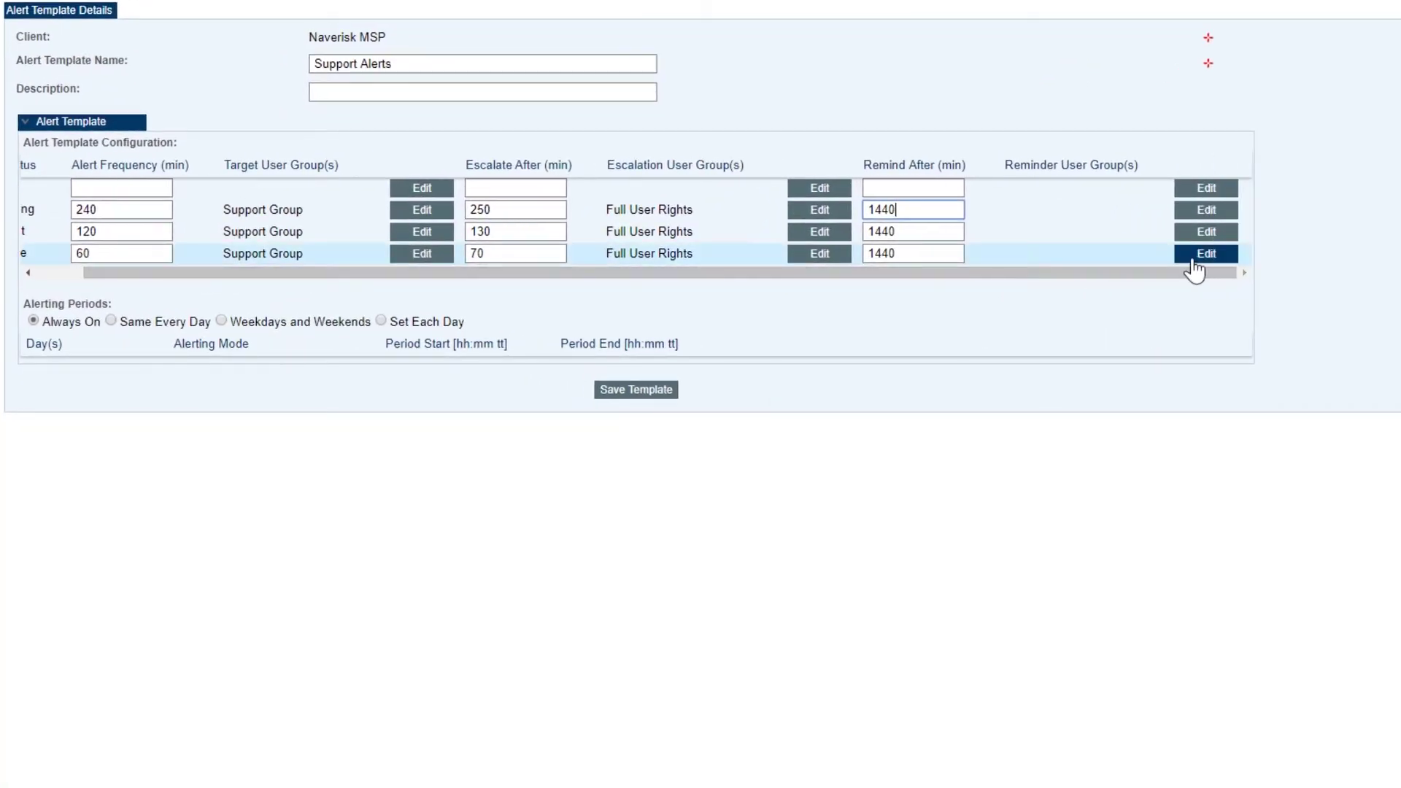
{"action": "left_click", "coordinate": [1206, 253]}
{"action": "left_click", "coordinate": [616, 356]}
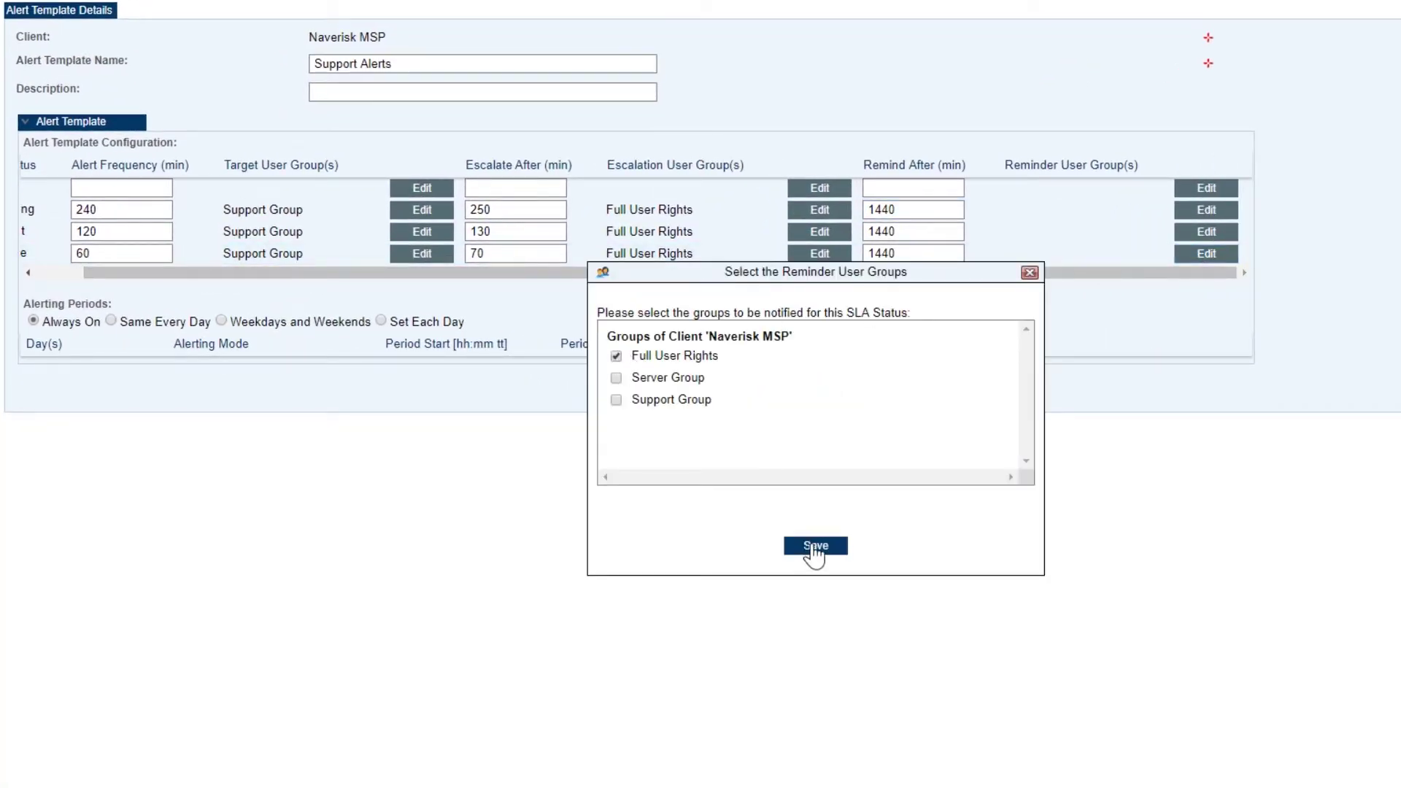
{"action": "left_click", "coordinate": [815, 545]}
{"action": "left_click", "coordinate": [1206, 231]}
{"action": "left_click", "coordinate": [616, 356]}
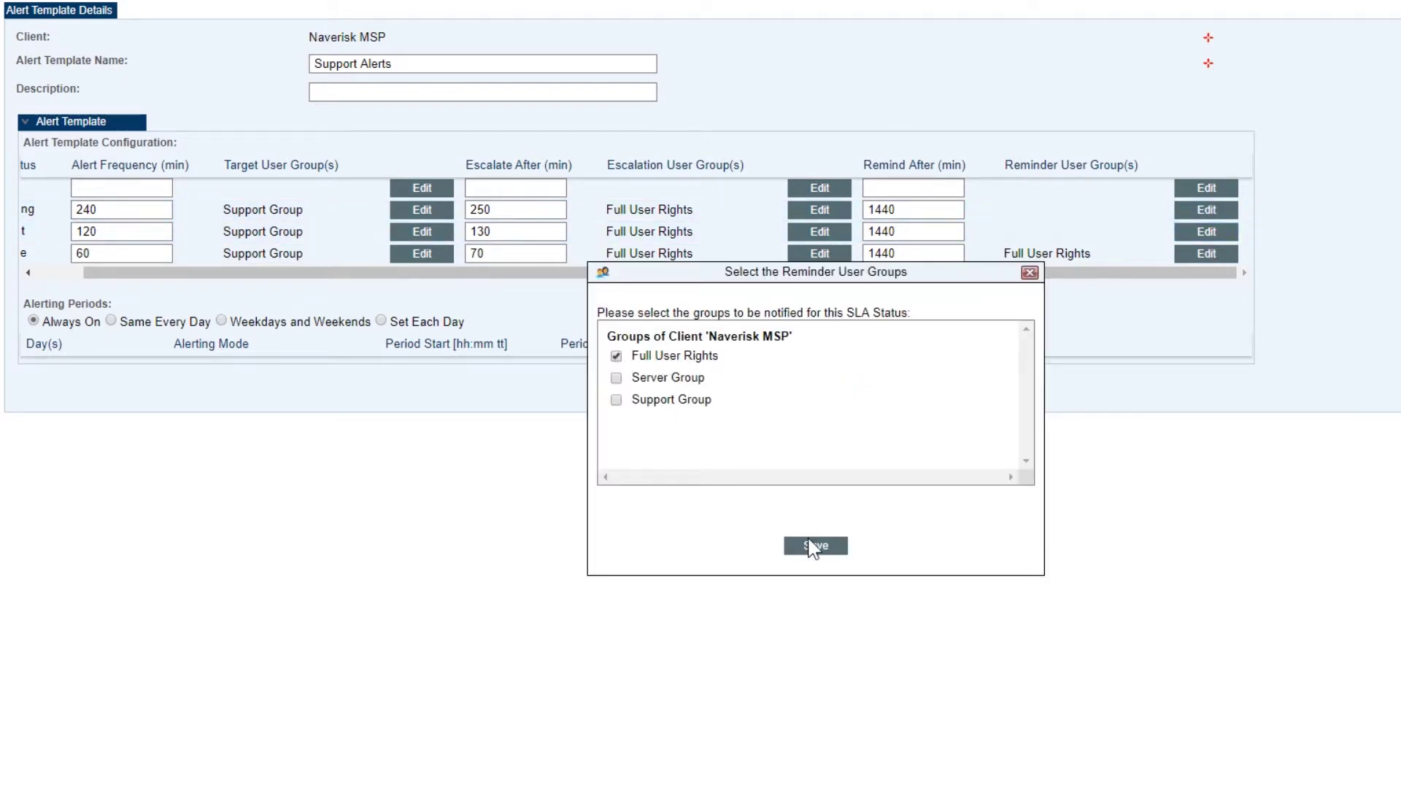
{"action": "left_click", "coordinate": [810, 546]}
{"action": "left_click", "coordinate": [623, 356]}
{"action": "left_click", "coordinate": [823, 549]}
{"action": "left_click_drag", "start_coordinate": [887, 270], "coordinate": [667, 280]}
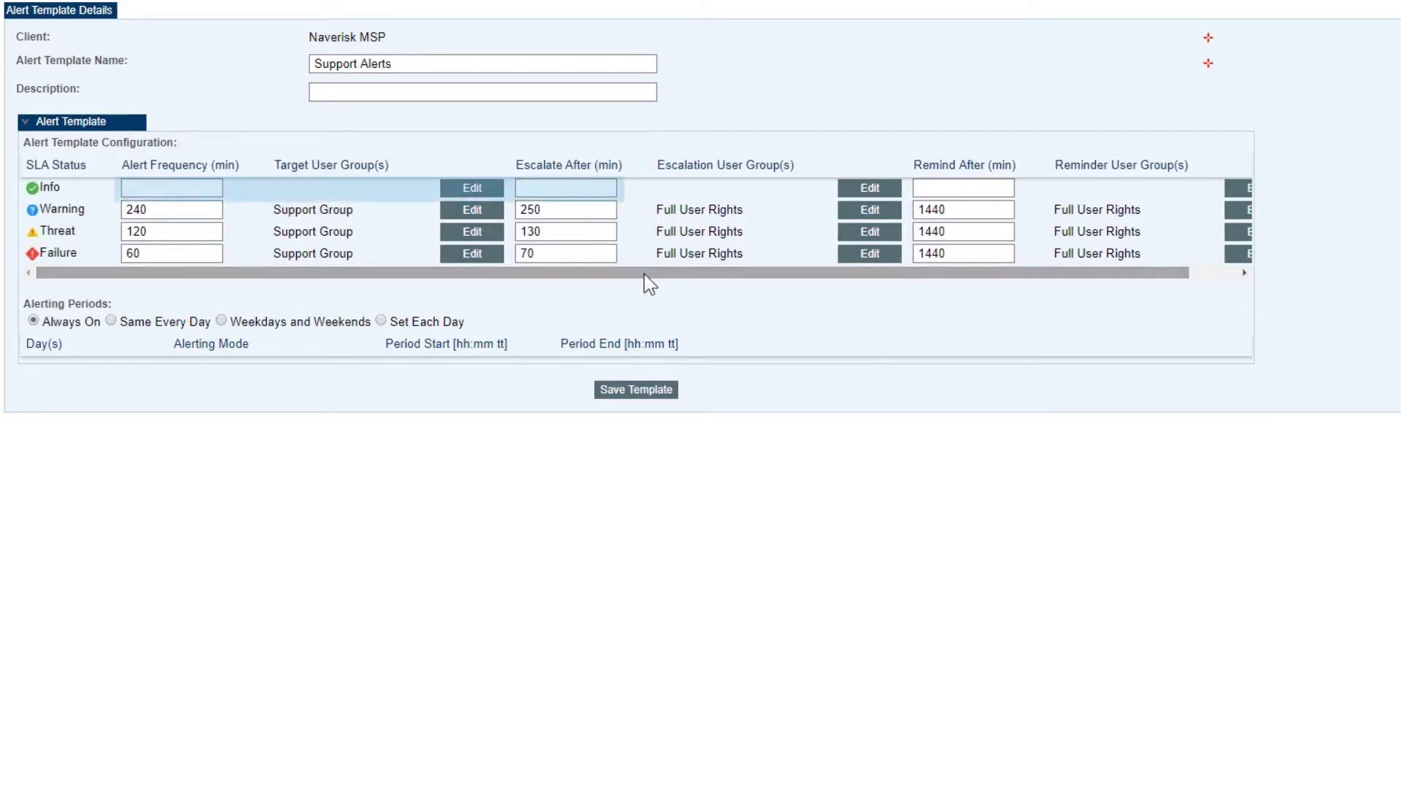
- Give Info alerts a 30-minute frequency and 40-minute escalation, targeting Support Group and escalating to Full User Rights
{"action": "left_click", "coordinate": [176, 192]}
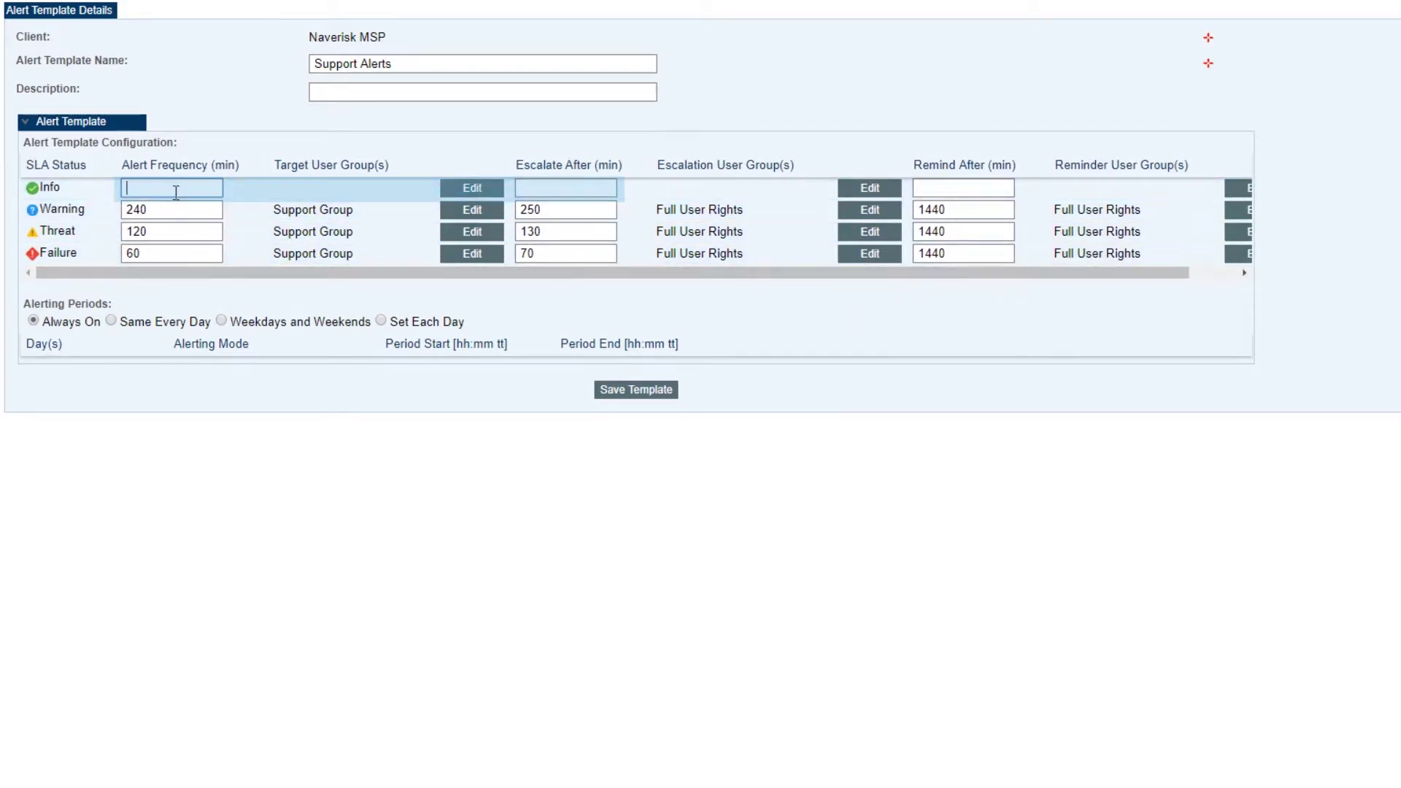
{"action": "type", "text": "30"}
{"action": "left_click", "coordinate": [534, 187]}
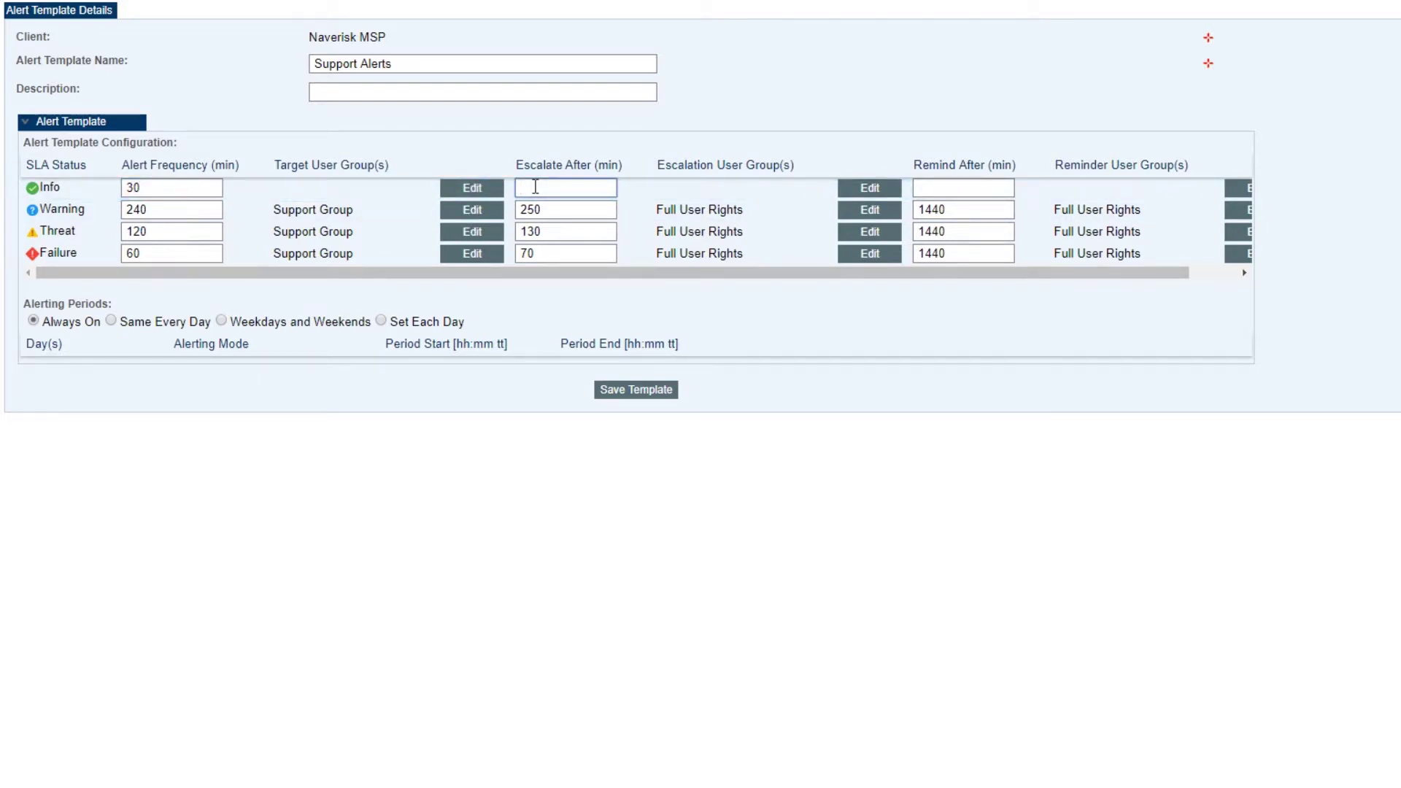
{"action": "type", "text": "40"}
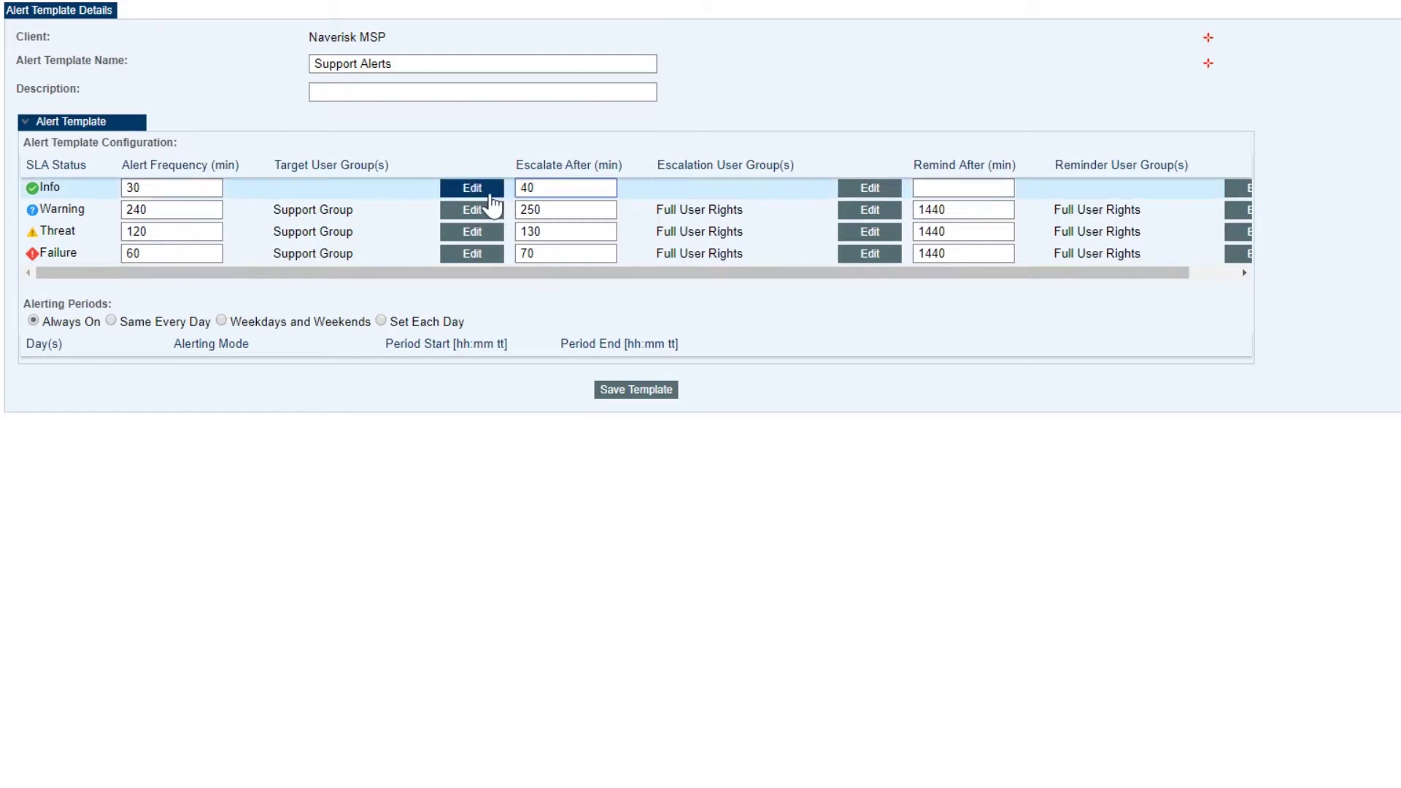
{"action": "left_click", "coordinate": [483, 192]}
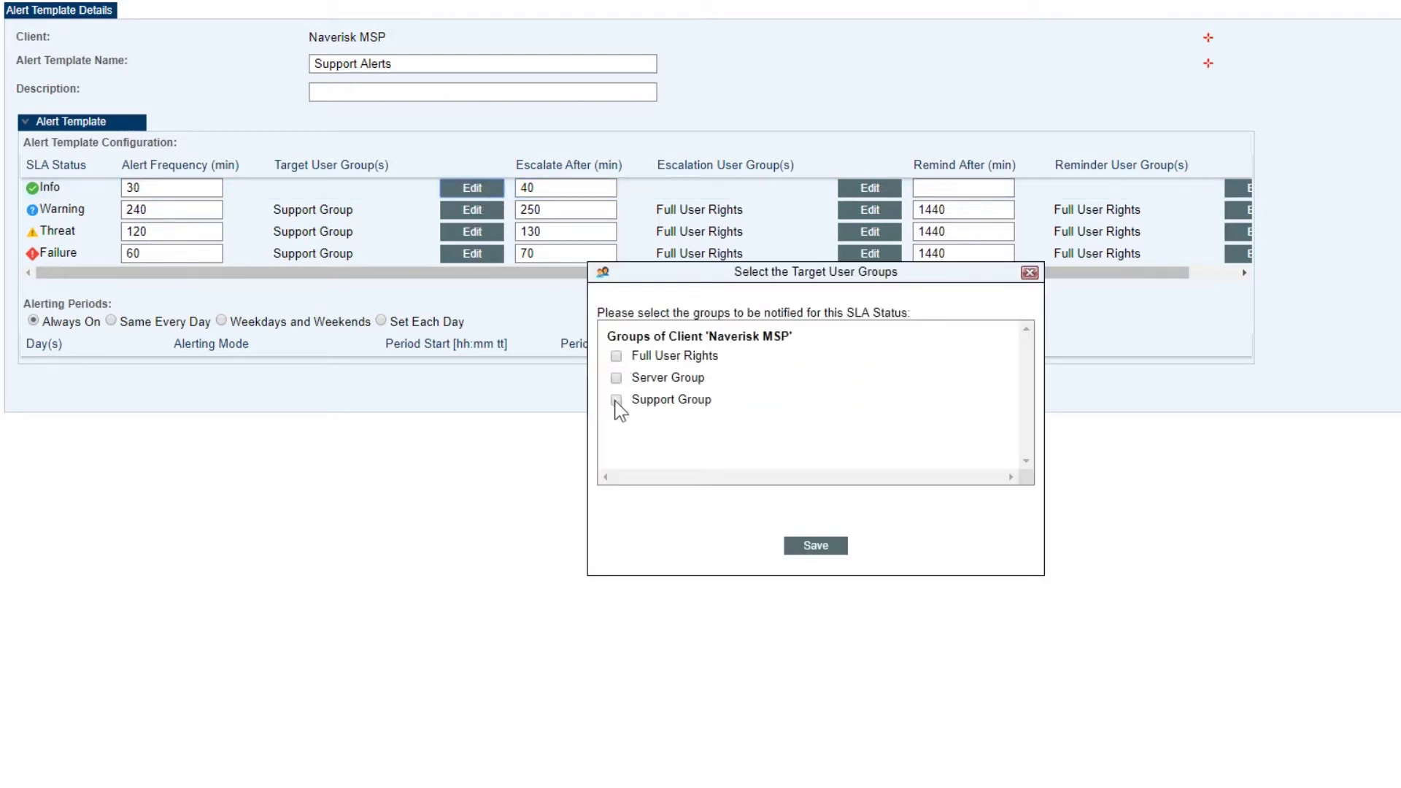
{"action": "left_click", "coordinate": [616, 400]}
{"action": "left_click", "coordinate": [809, 547]}
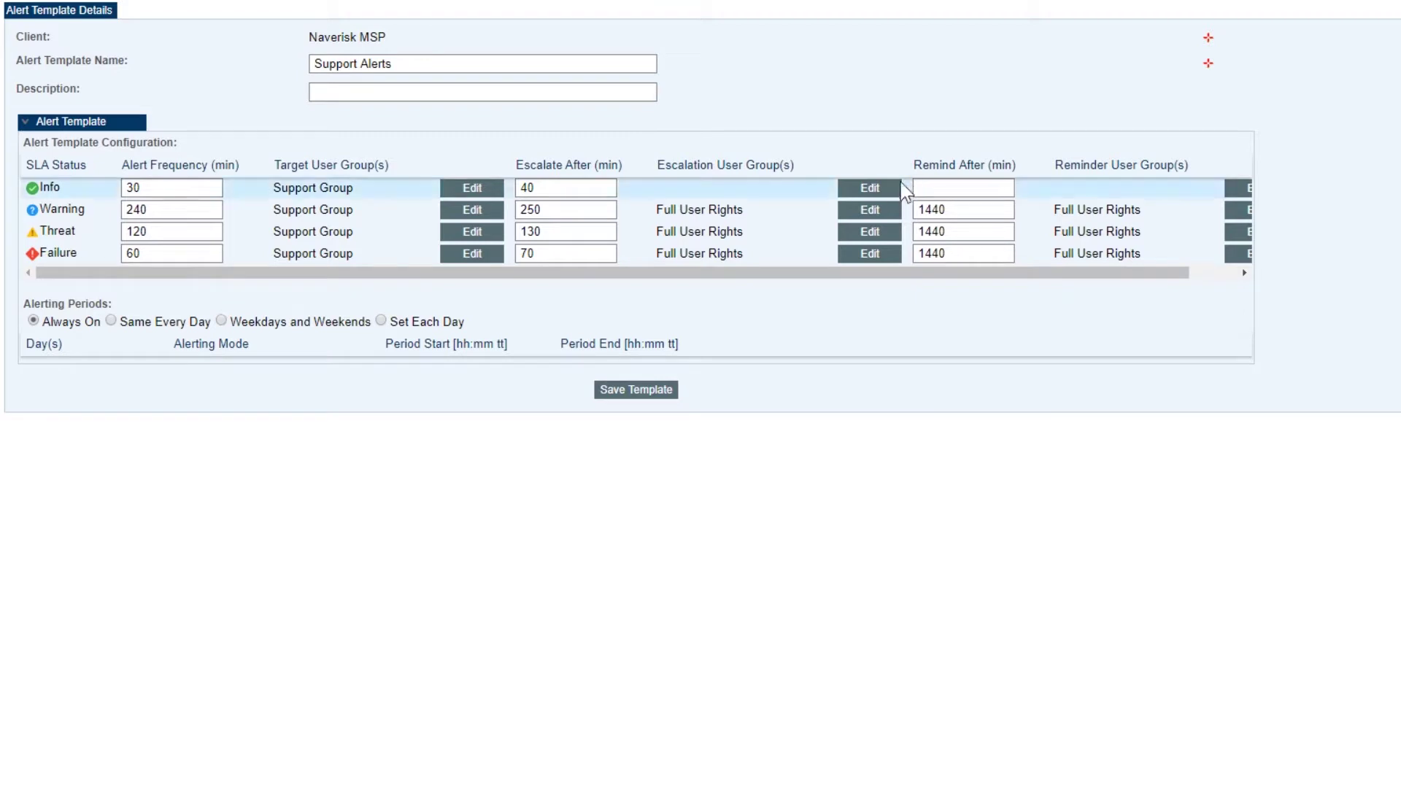
{"action": "left_click", "coordinate": [872, 188]}
{"action": "left_click", "coordinate": [617, 356]}
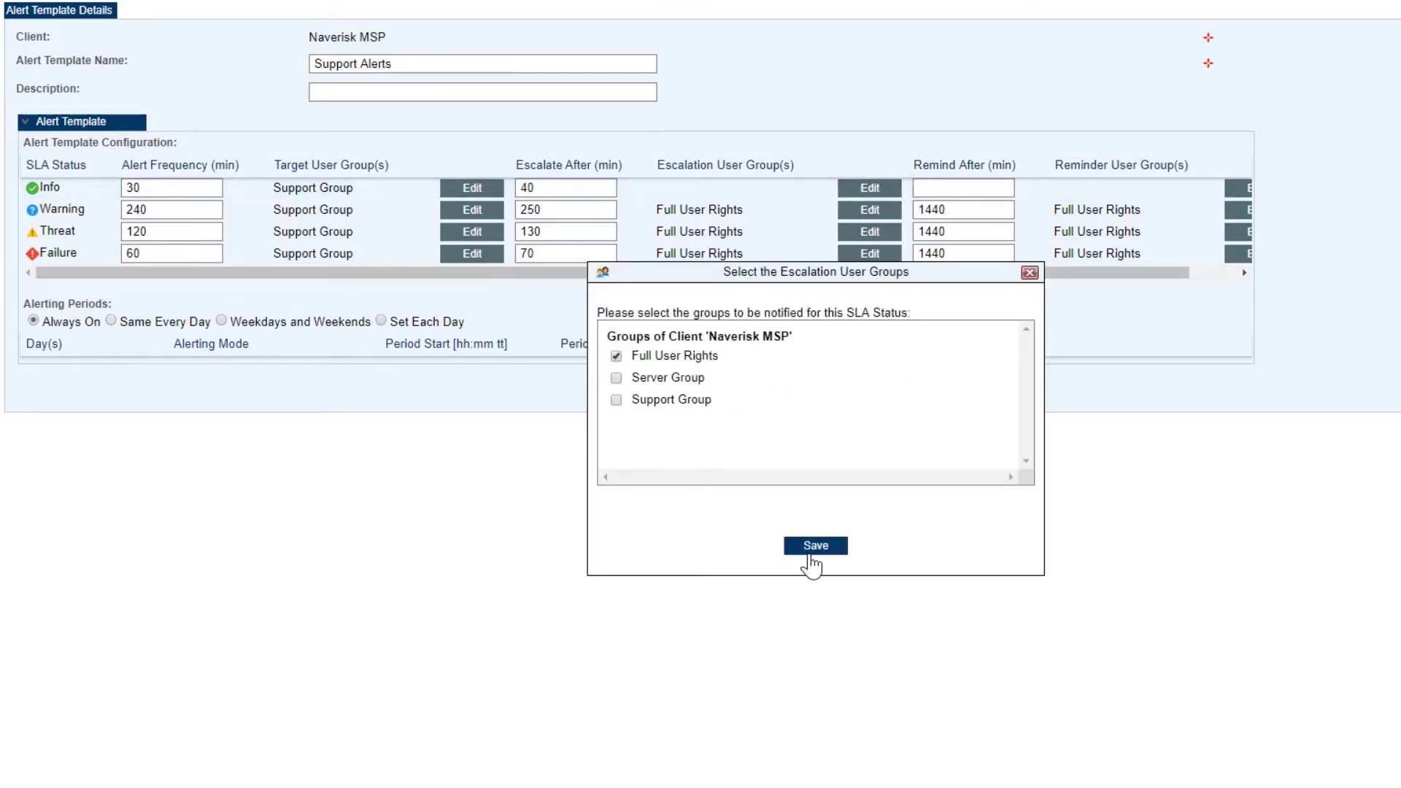
{"action": "left_click", "coordinate": [806, 550]}
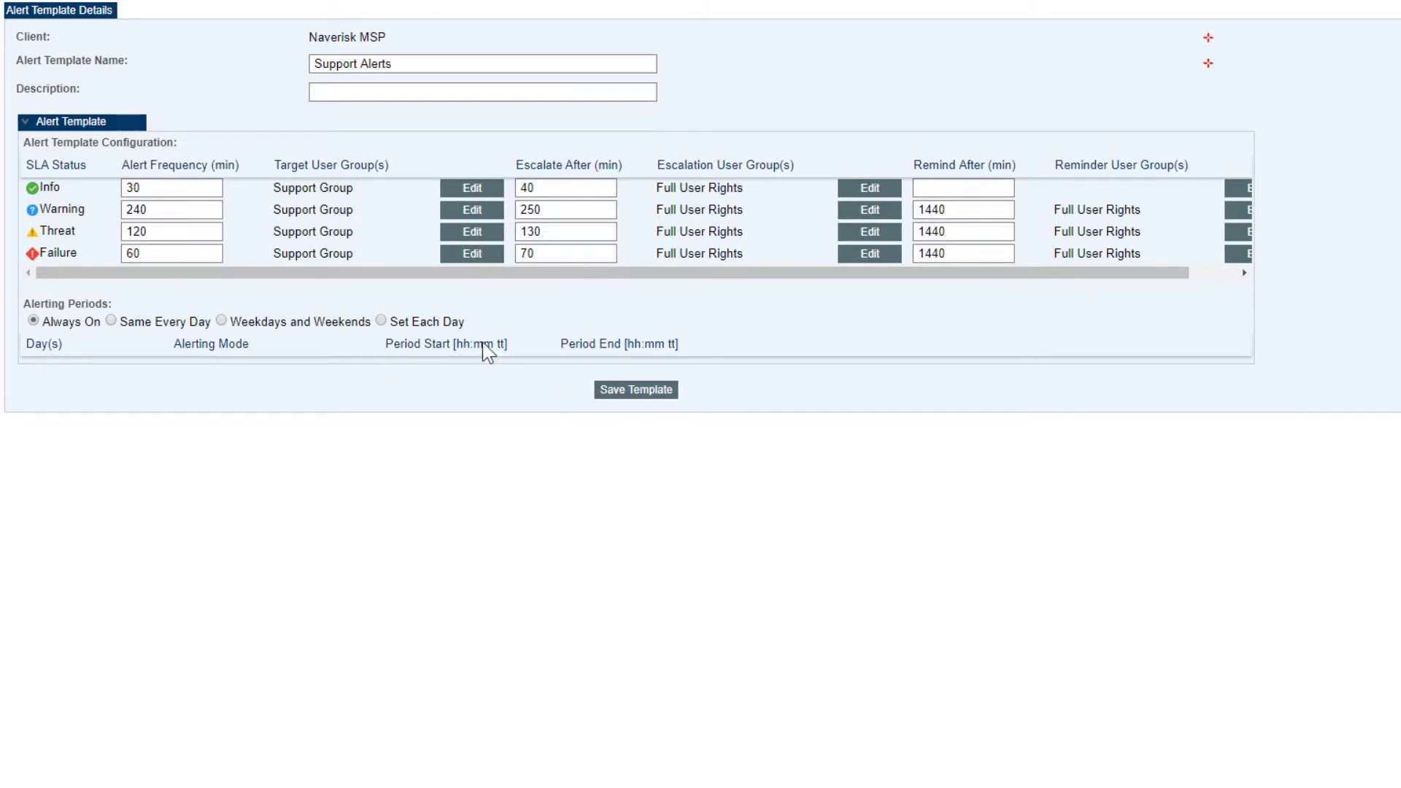
- Use separate weekday/weekend periods, limit weekdays to 08:00 AM–08:00 PM, and save Support Alerts
{"action": "left_click", "coordinate": [221, 320]}
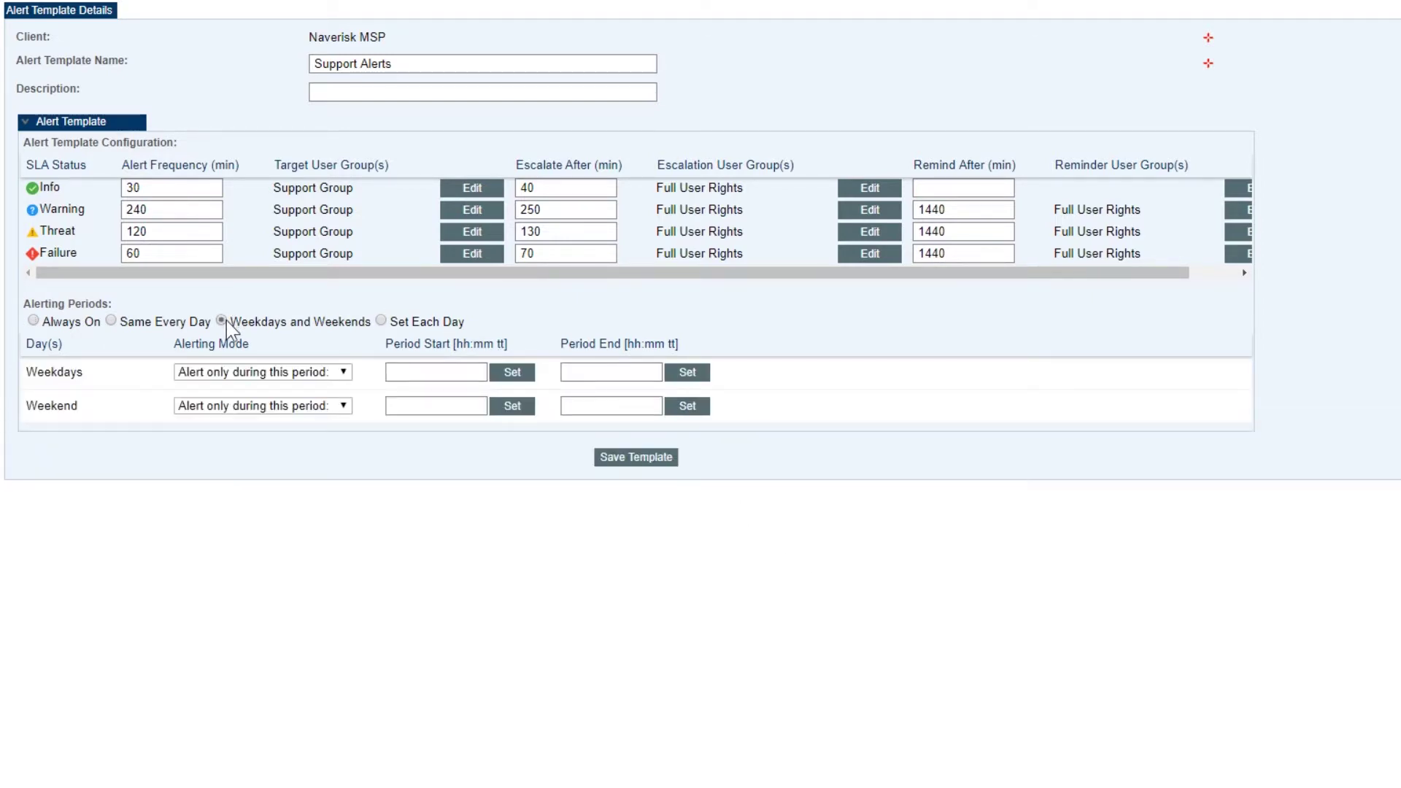
{"action": "left_click", "coordinate": [413, 373]}
{"action": "type", "text": "8:00"}
{"action": "left_click", "coordinate": [507, 377]}
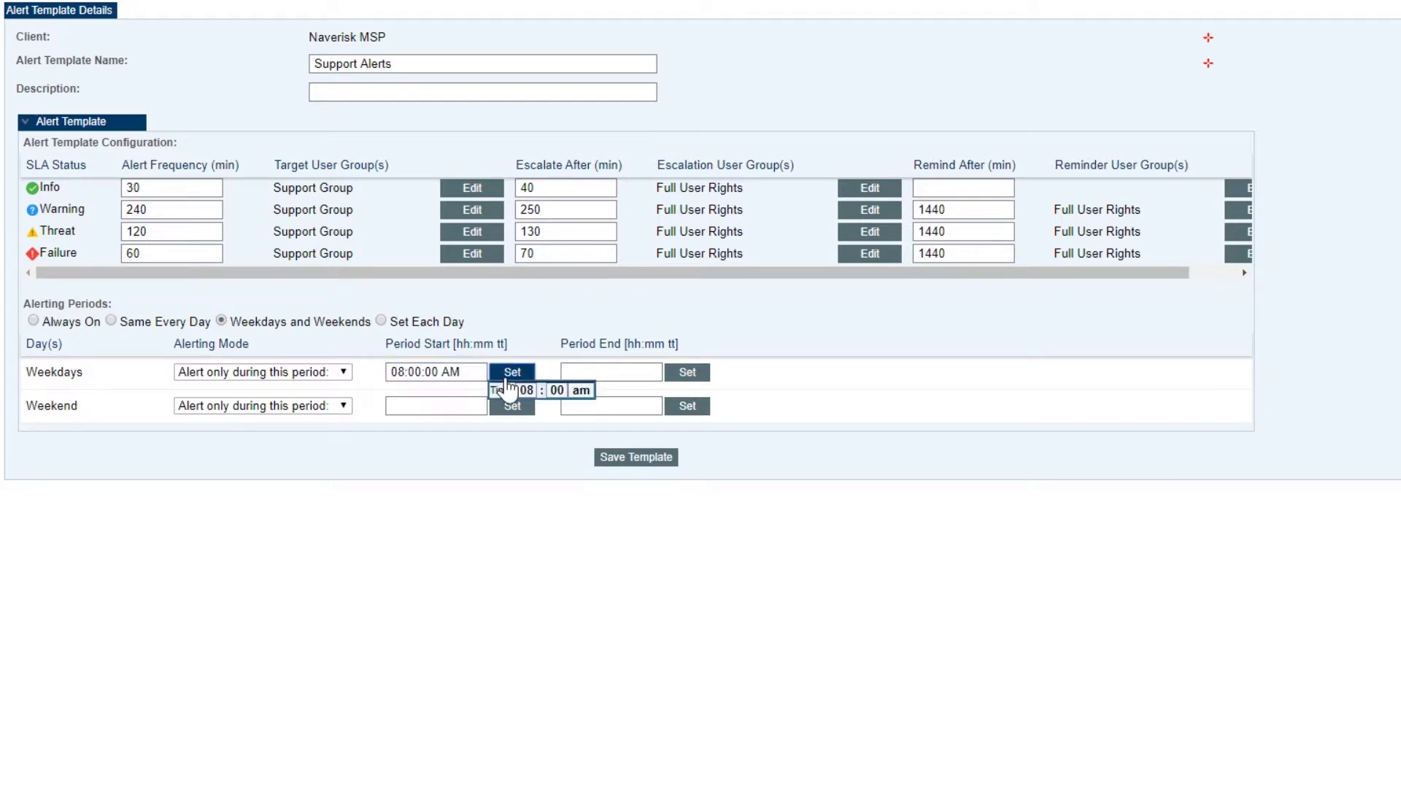
{"action": "left_click", "coordinate": [583, 370]}
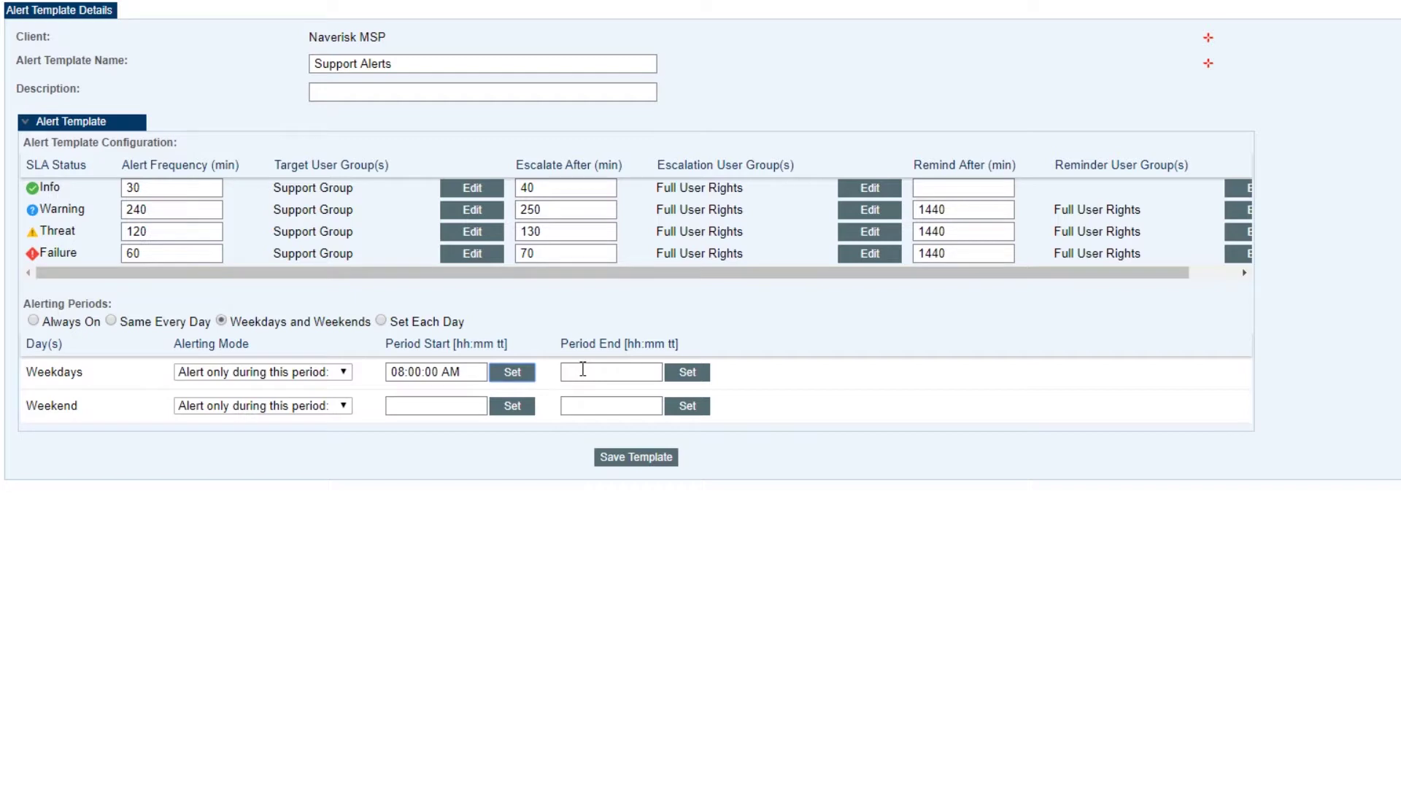
{"action": "type", "text": "8:00"}
{"action": "left_click", "coordinate": [686, 373]}
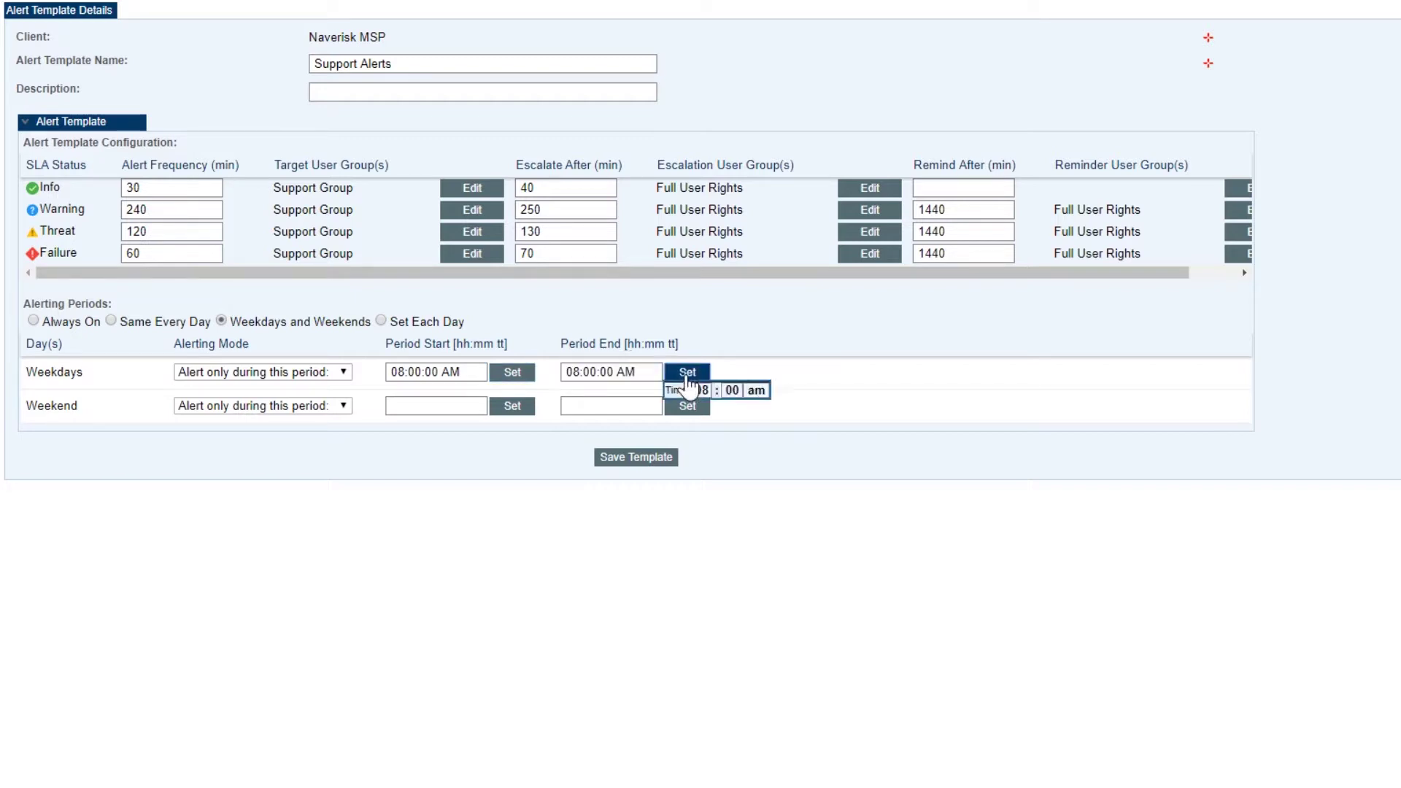
{"action": "left_click", "coordinate": [757, 389]}
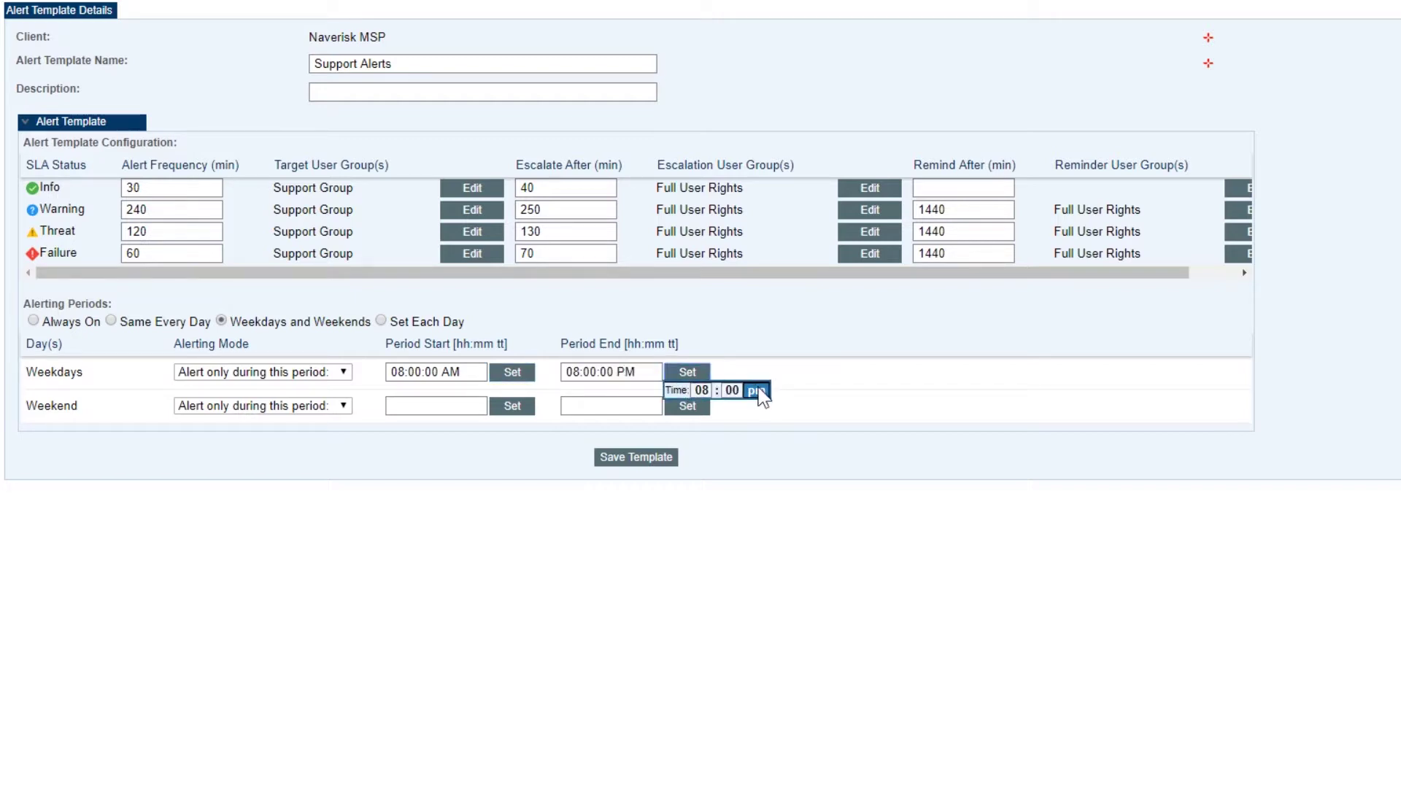
{"action": "left_click", "coordinate": [381, 403]}
{"action": "left_click", "coordinate": [628, 460]}
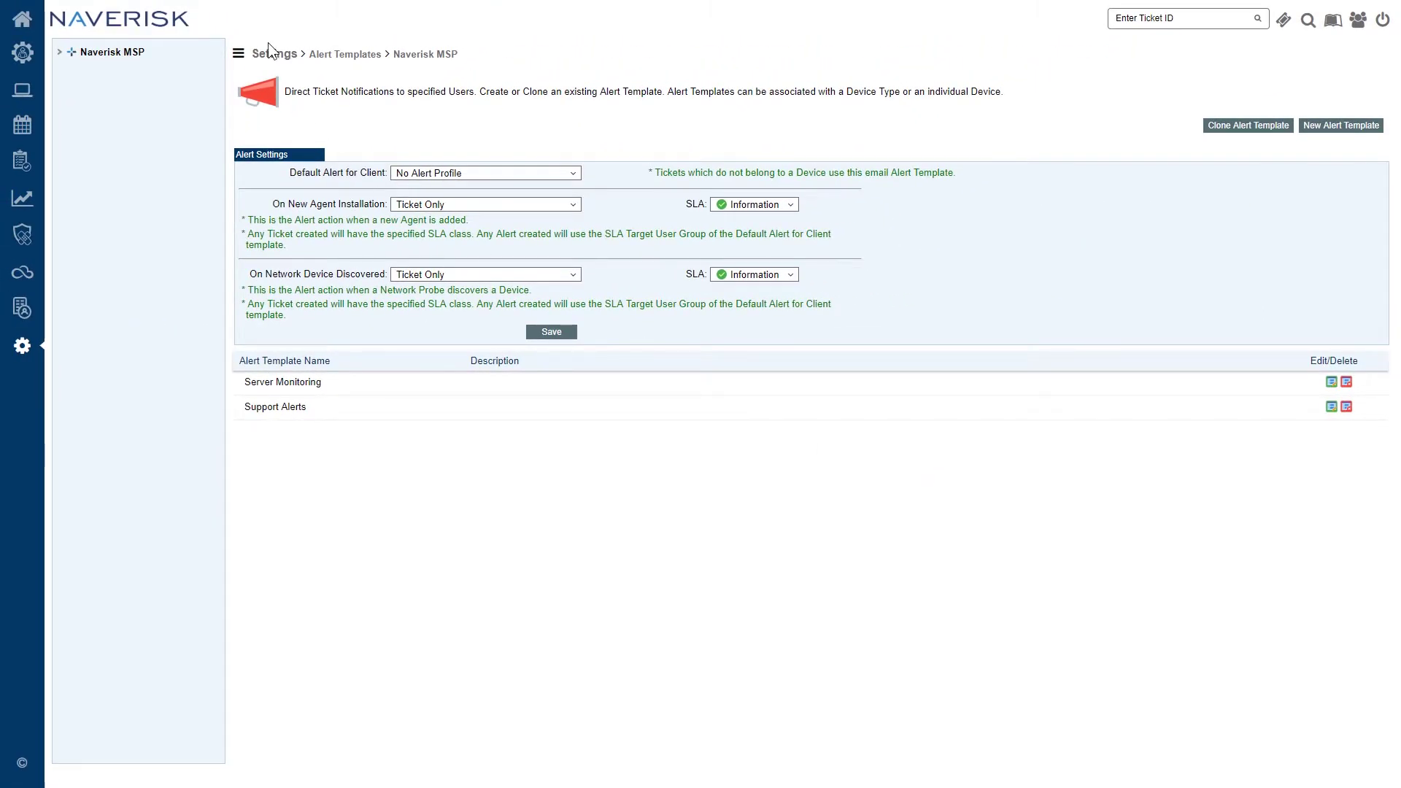
- Go from Settings to Device Types and expand Servers to reveal Linux and Windows
{"action": "left_click", "coordinate": [270, 55]}
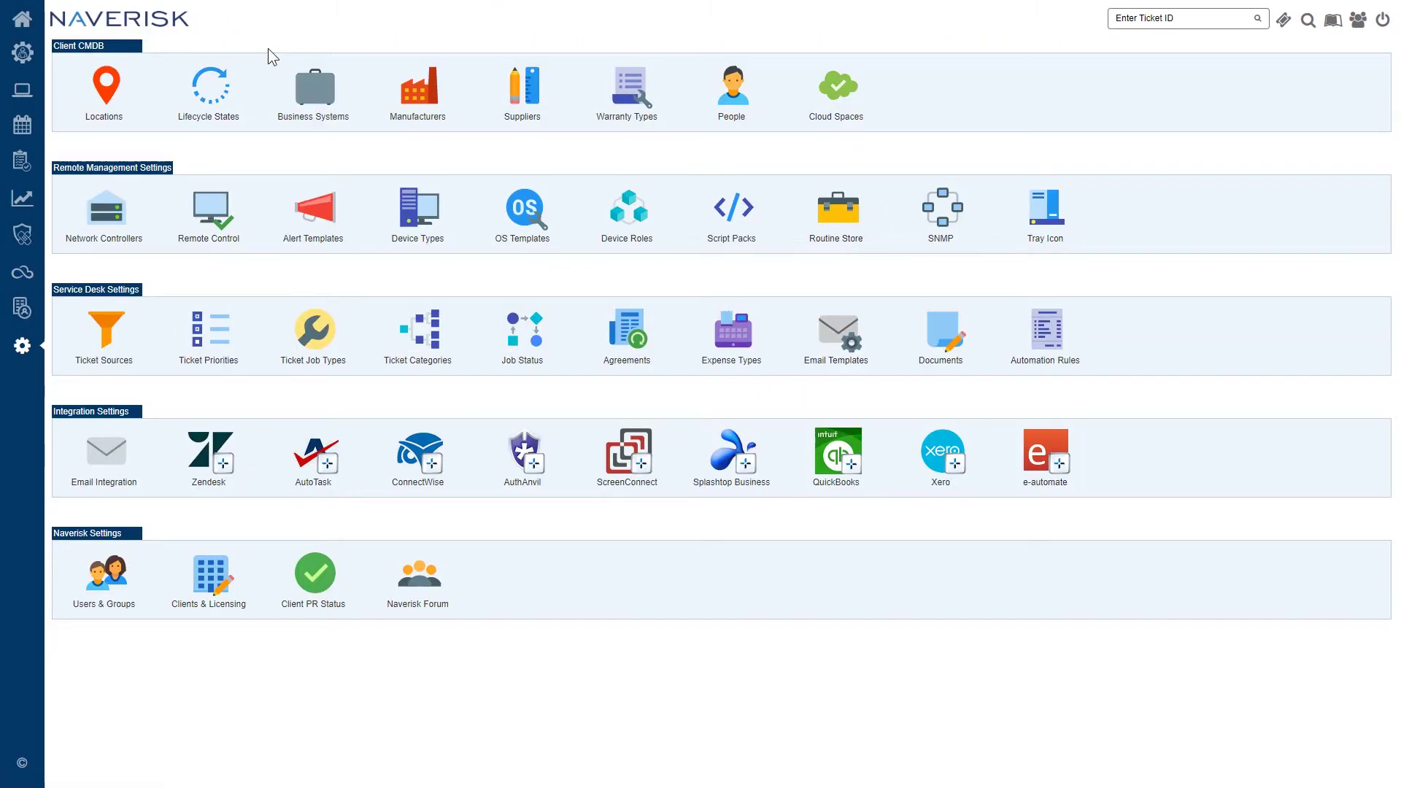
{"action": "left_click", "coordinate": [418, 218]}
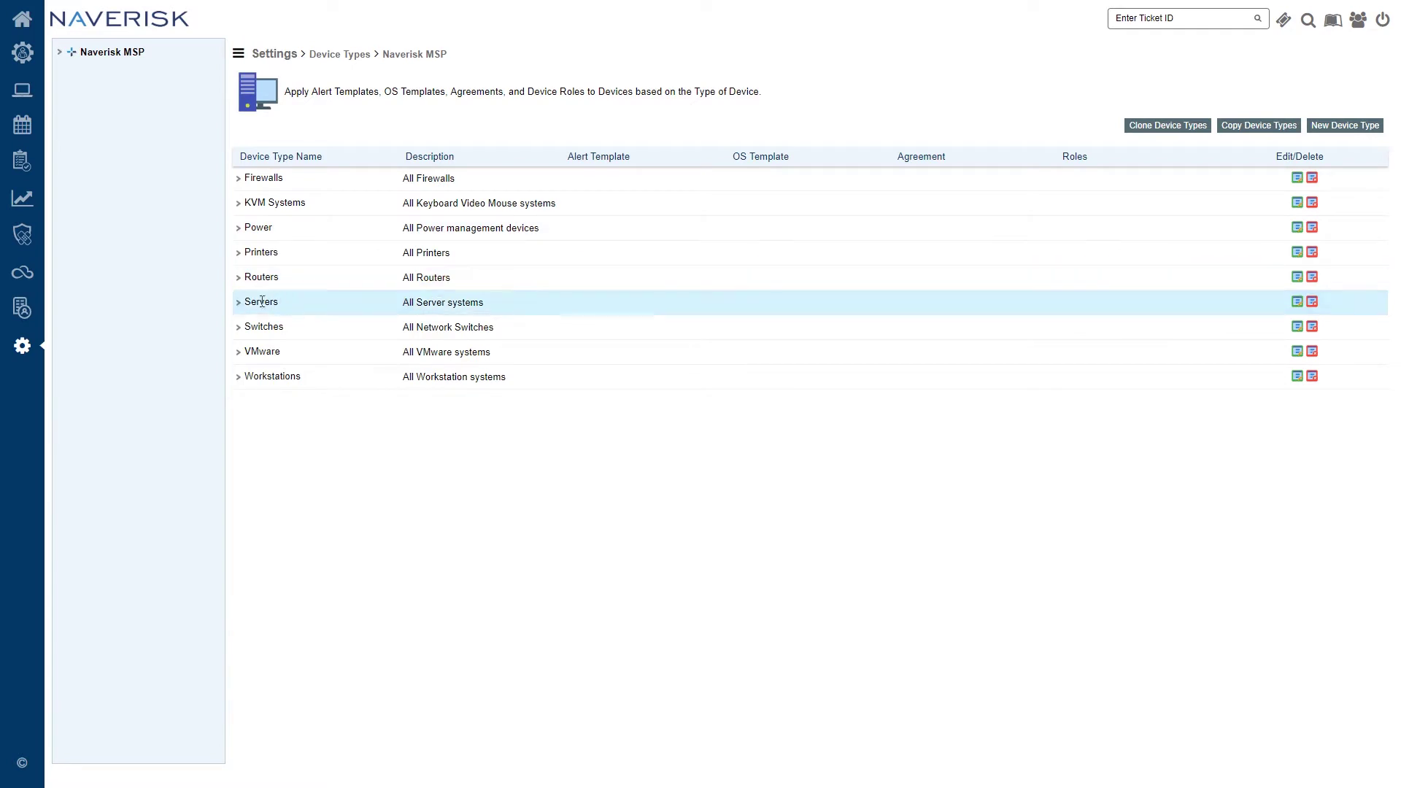
{"action": "left_click", "coordinate": [238, 305]}
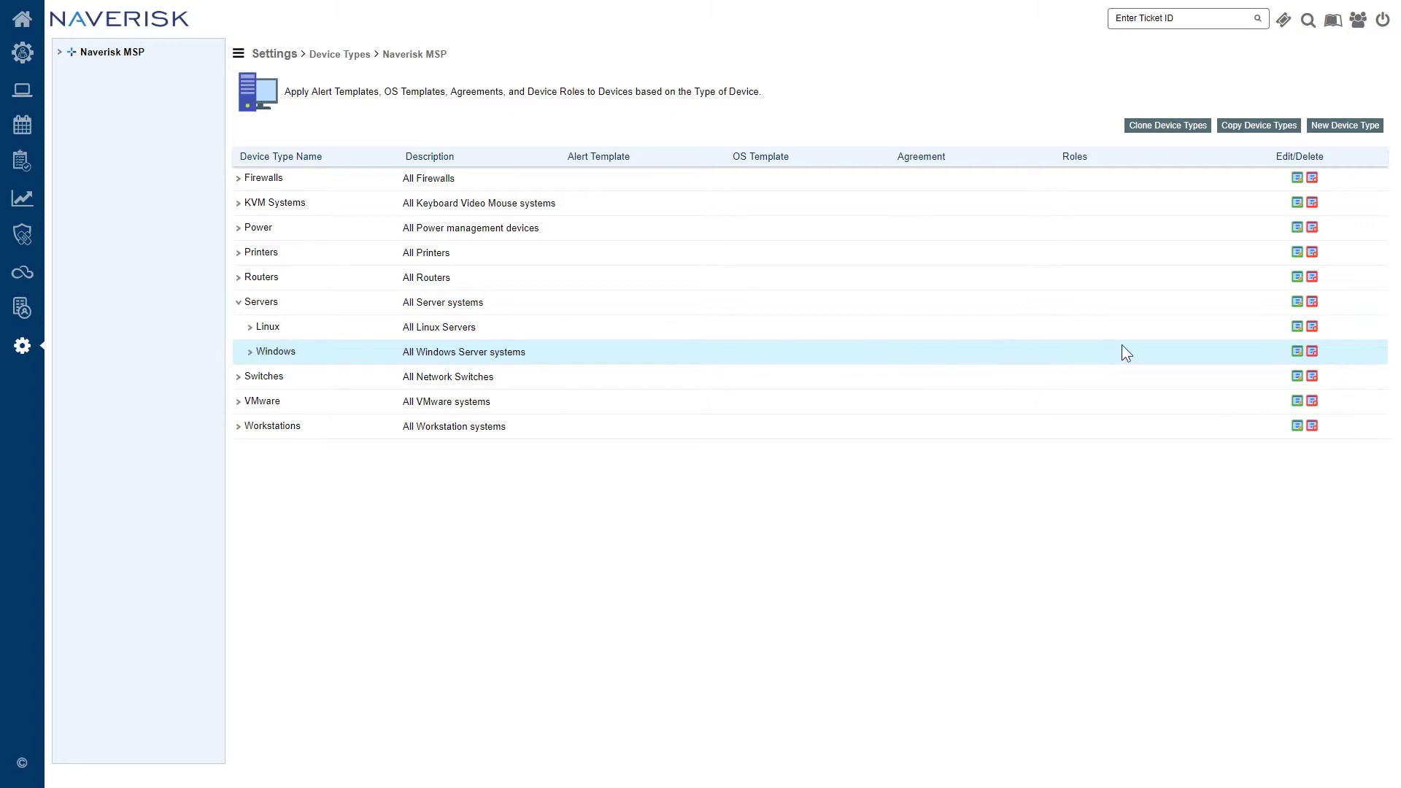
- Give the Windows server type the Backup Exec Server (Edited) role and the Server Monitoring template, then save
{"action": "left_click", "coordinate": [1296, 351]}
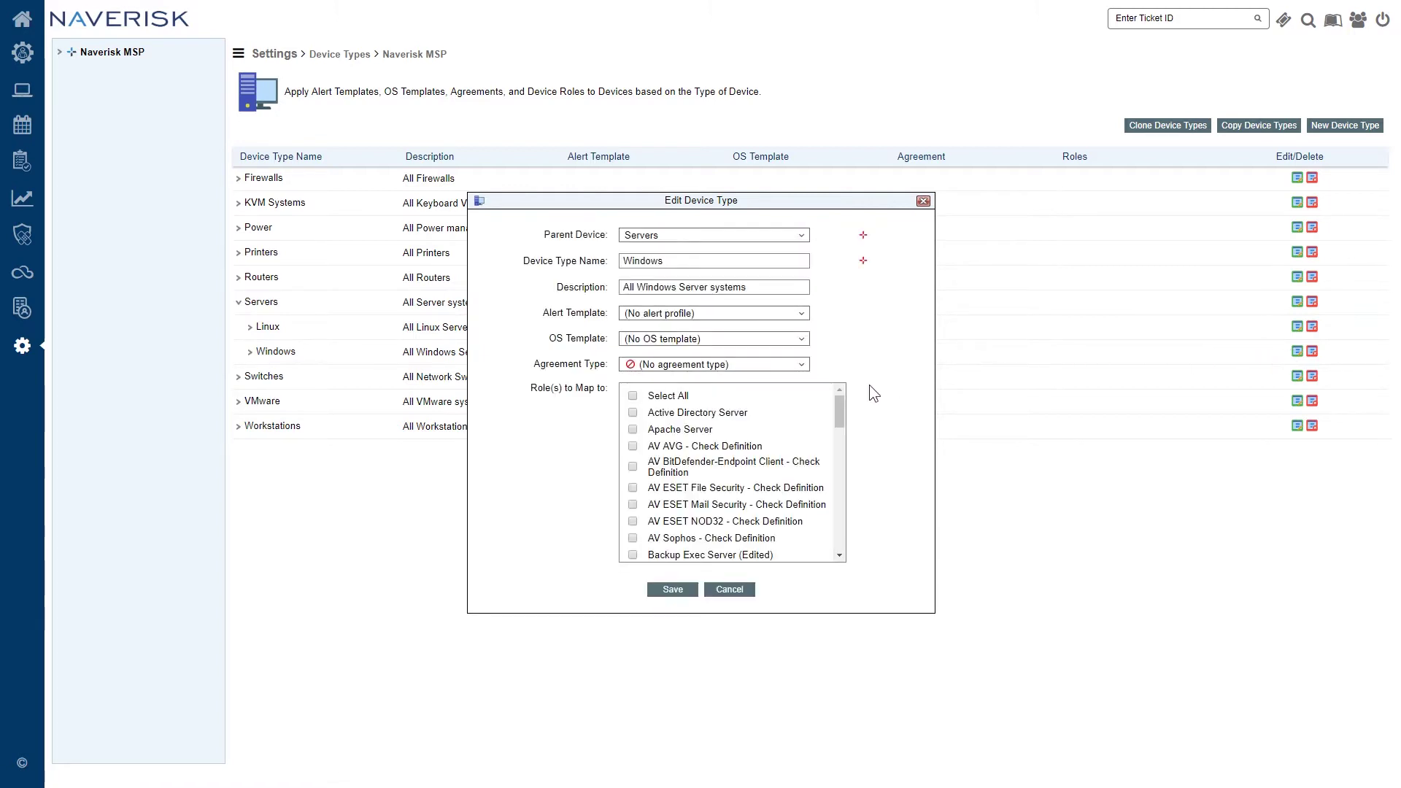
{"action": "left_click_drag", "start_coordinate": [843, 408], "coordinate": [841, 418]}
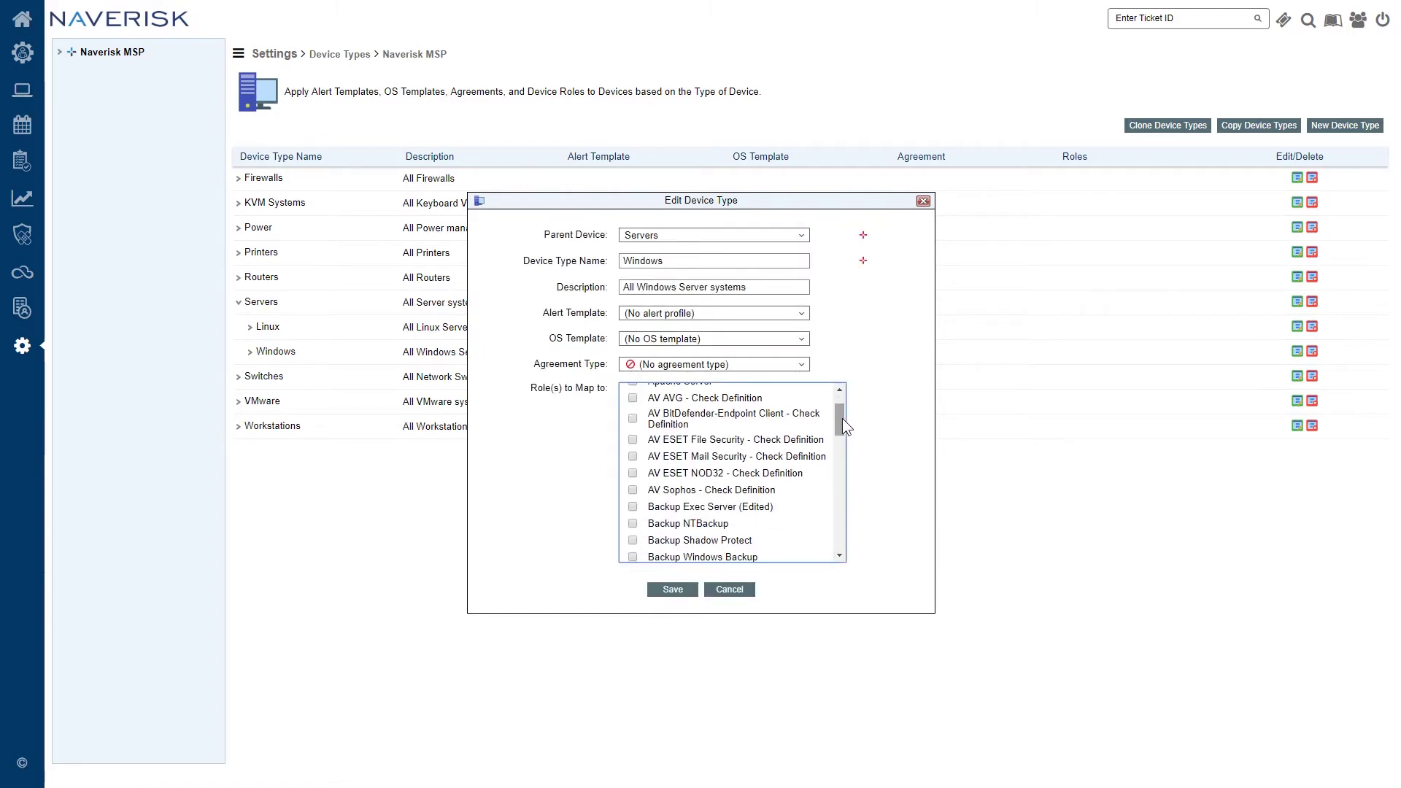
{"action": "left_click", "coordinate": [632, 507]}
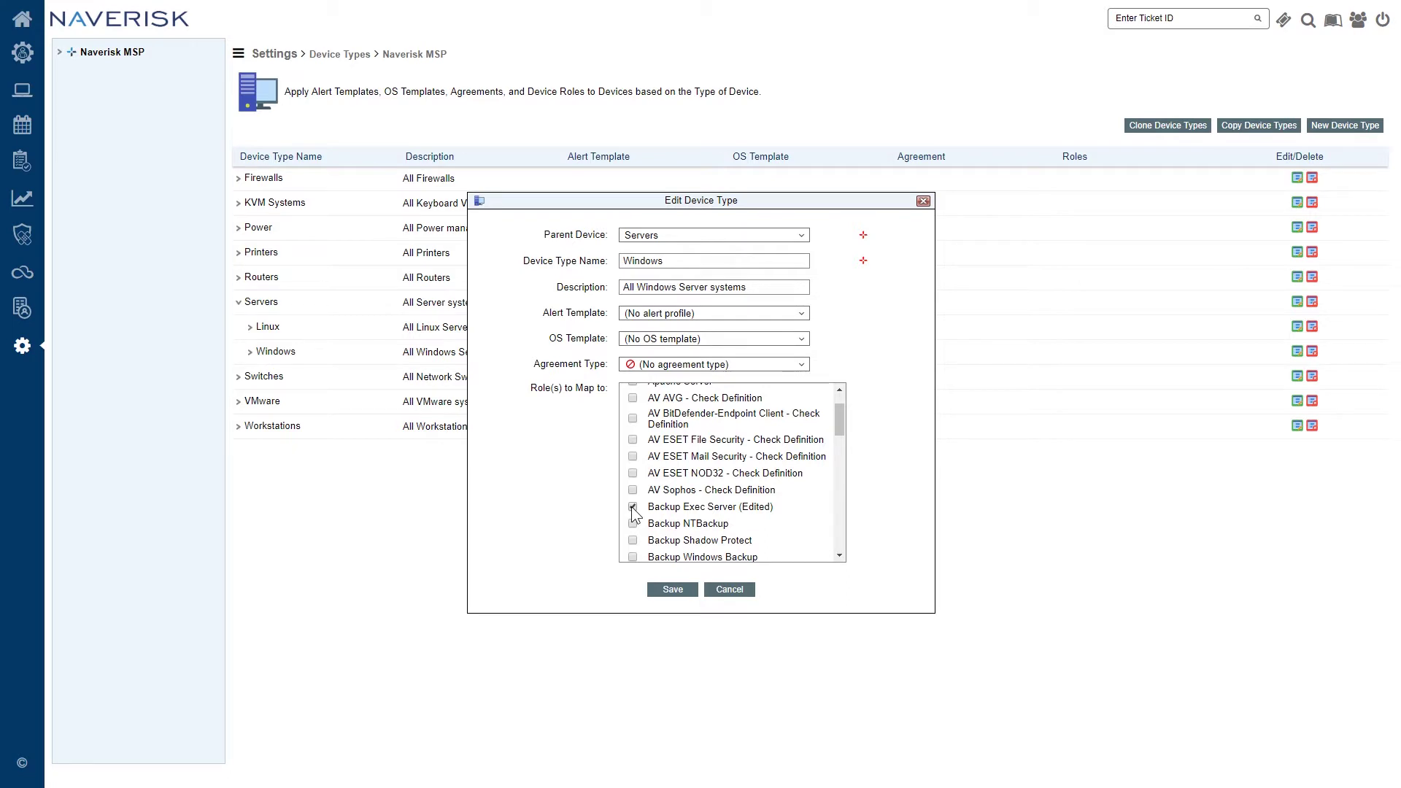
{"action": "left_click", "coordinate": [799, 316]}
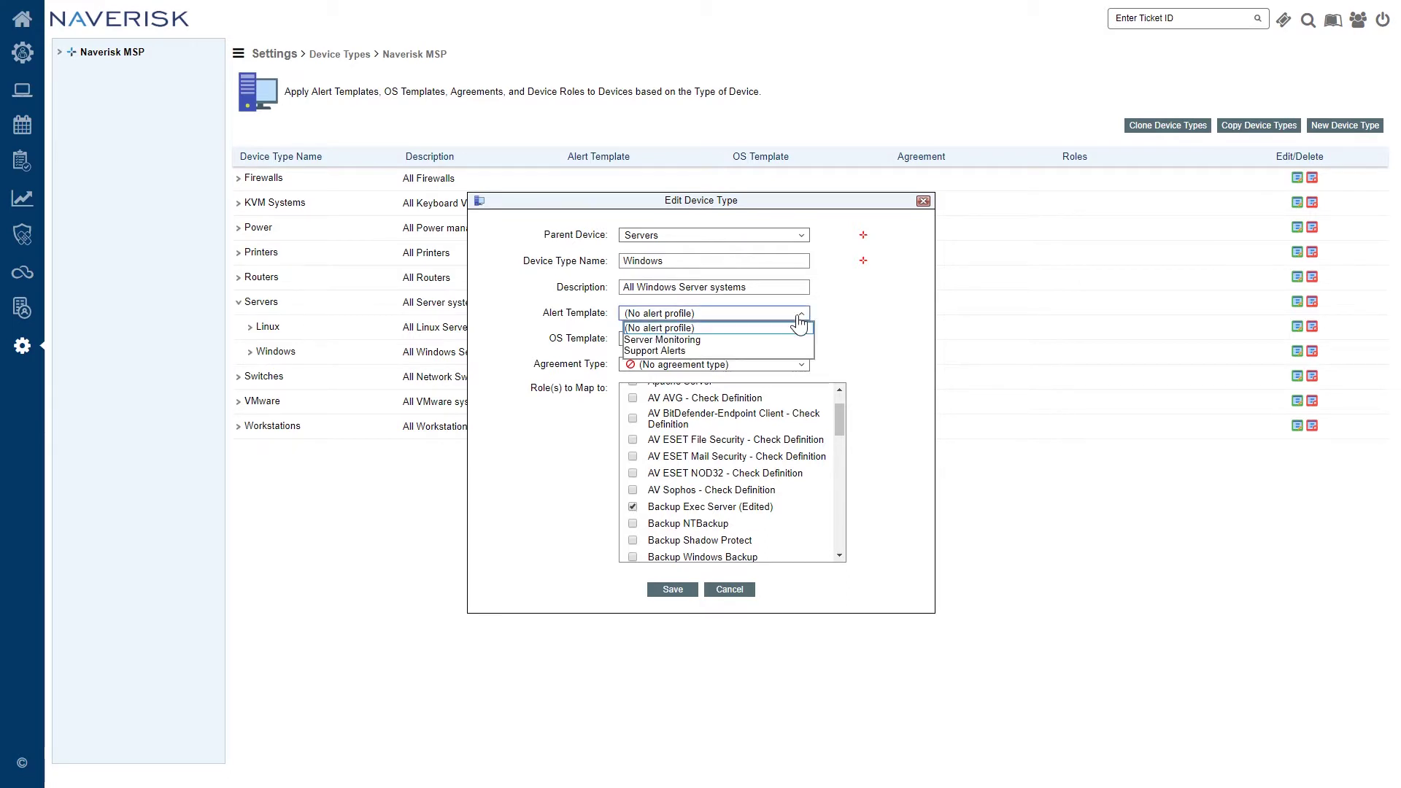
{"action": "left_click", "coordinate": [689, 340]}
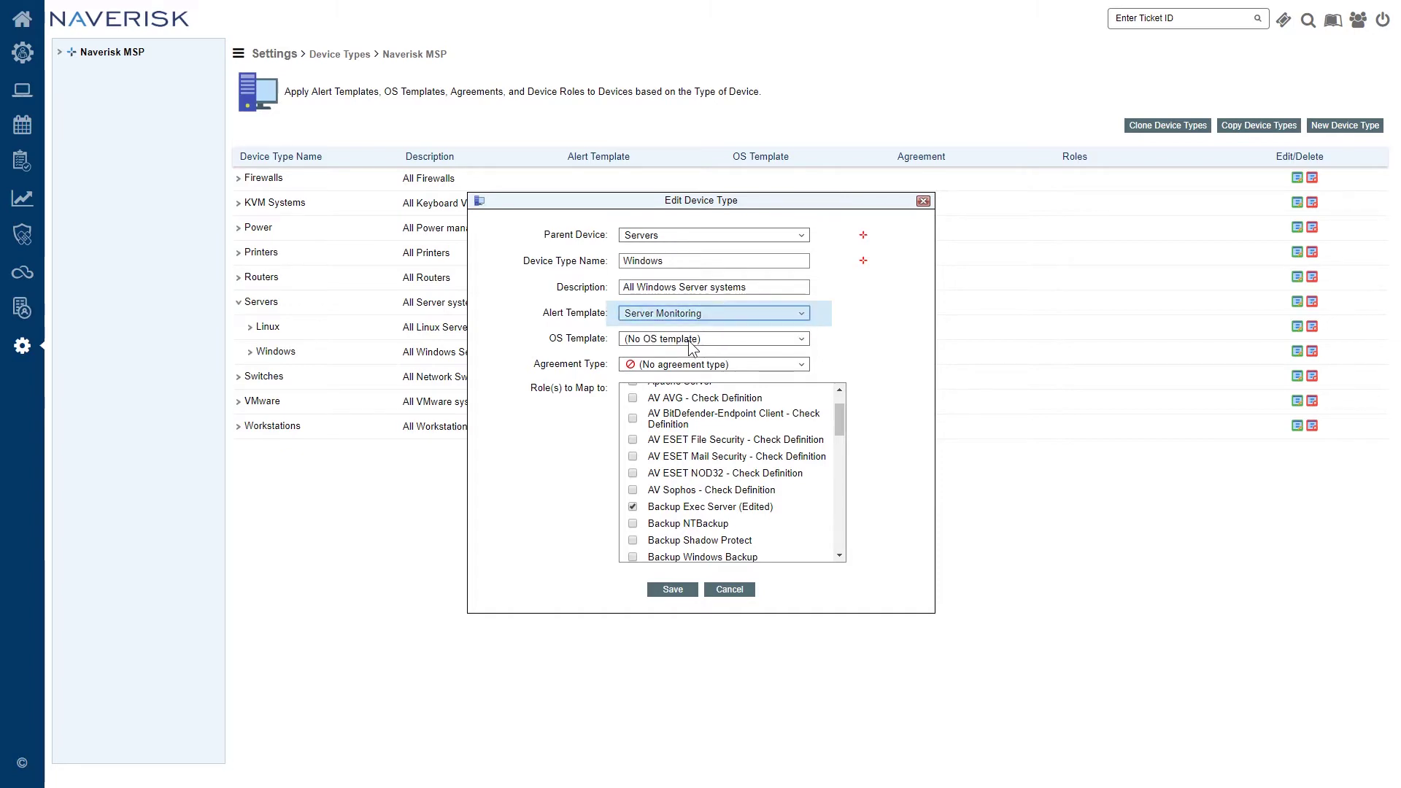
{"action": "left_click", "coordinate": [668, 590]}
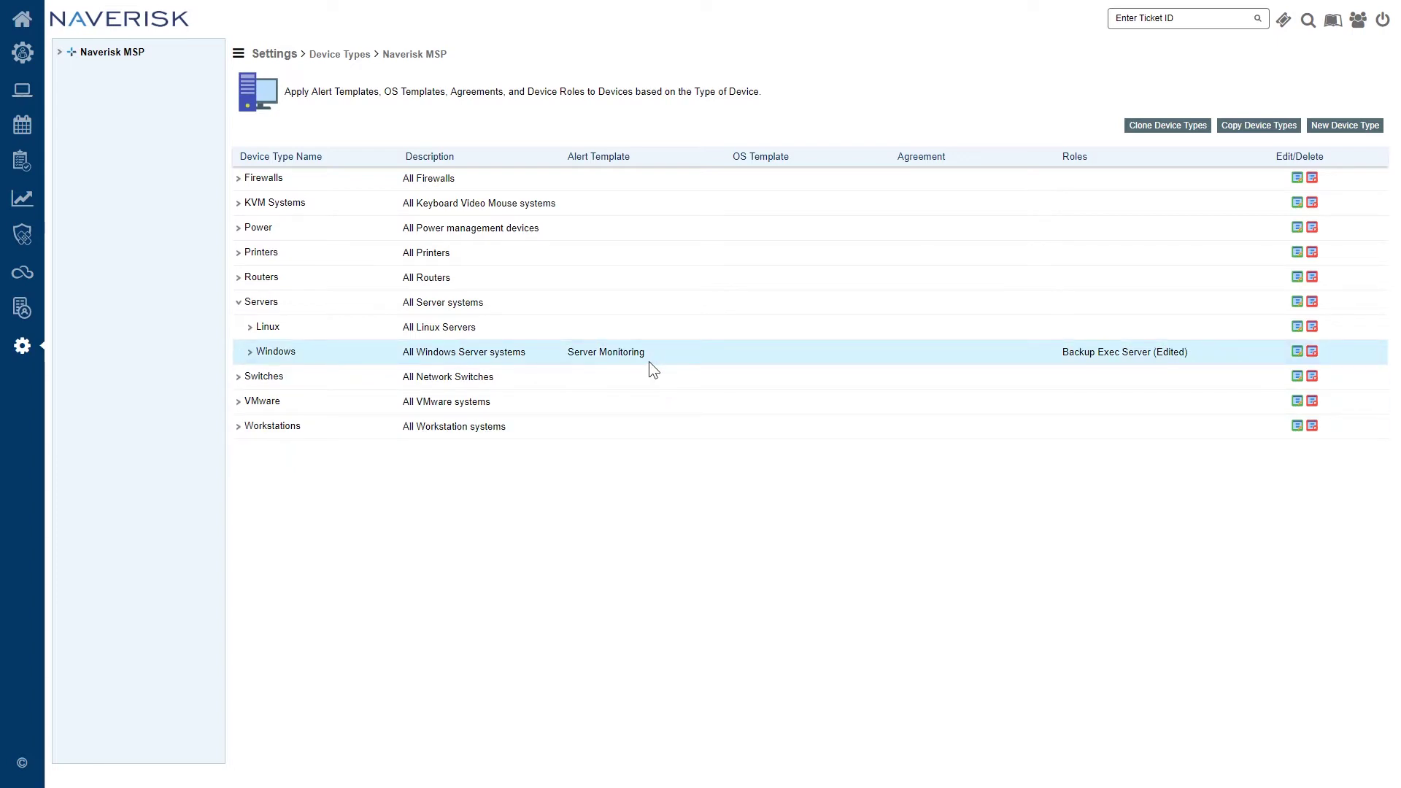
{"action": "left_click", "coordinate": [59, 51]}
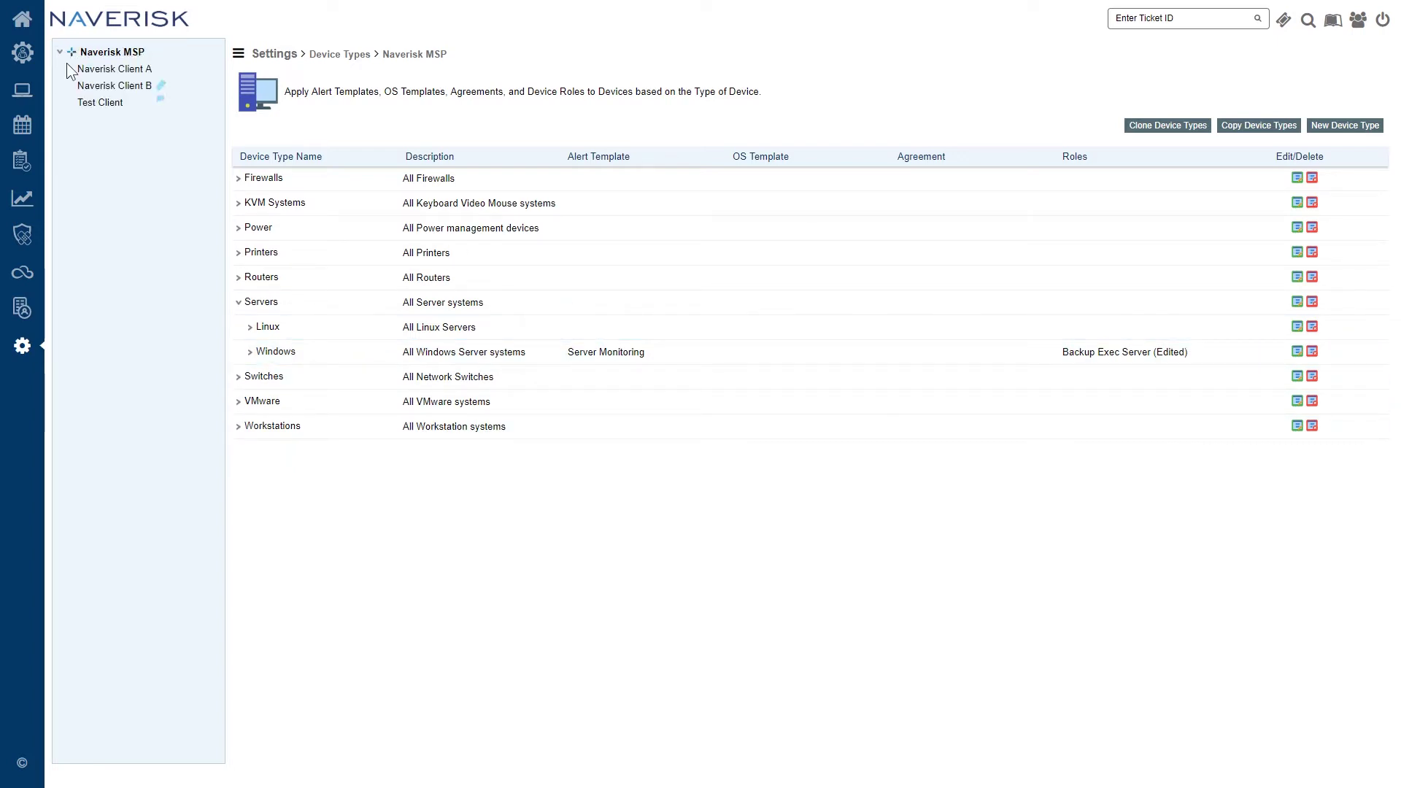
{"action": "left_click", "coordinate": [91, 103]}
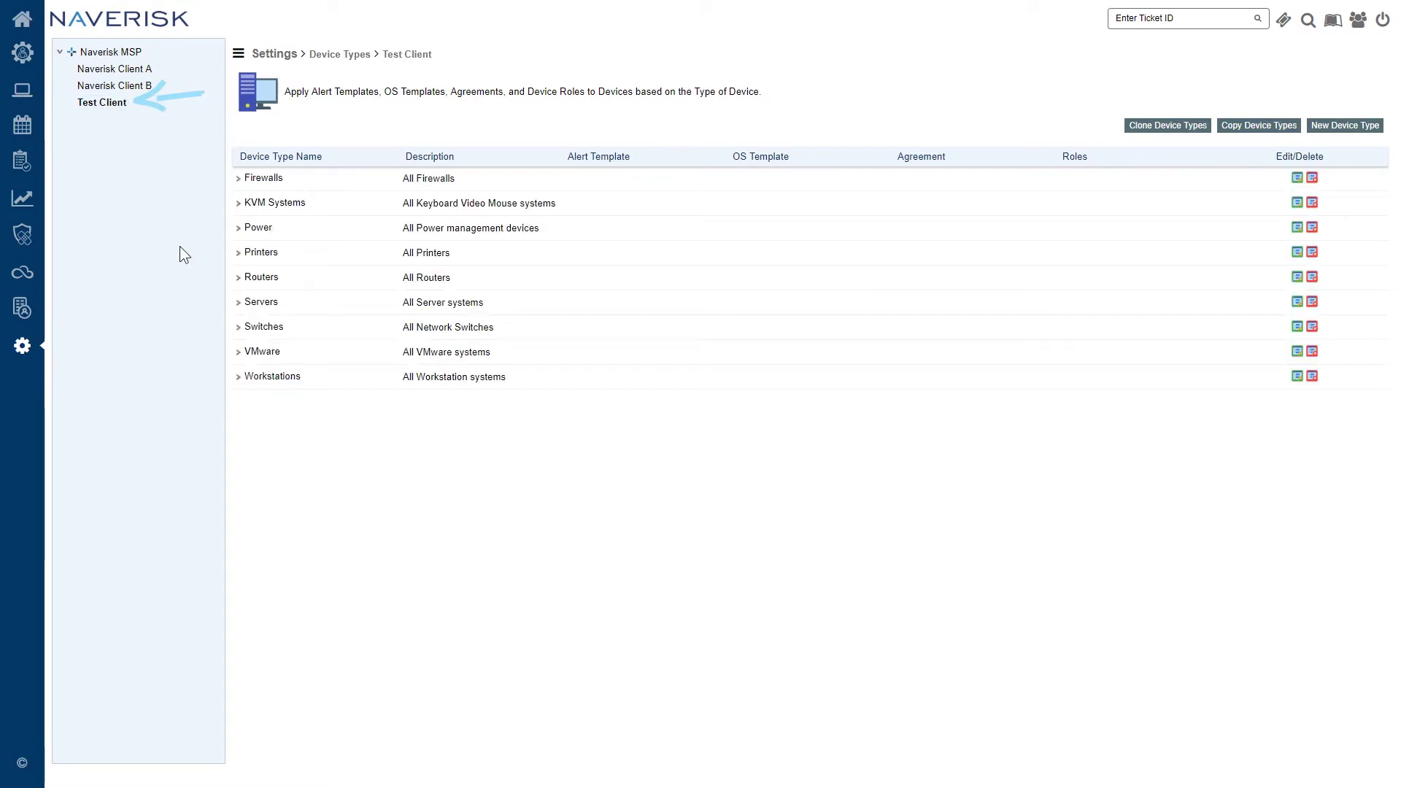
{"action": "left_click", "coordinate": [238, 378]}
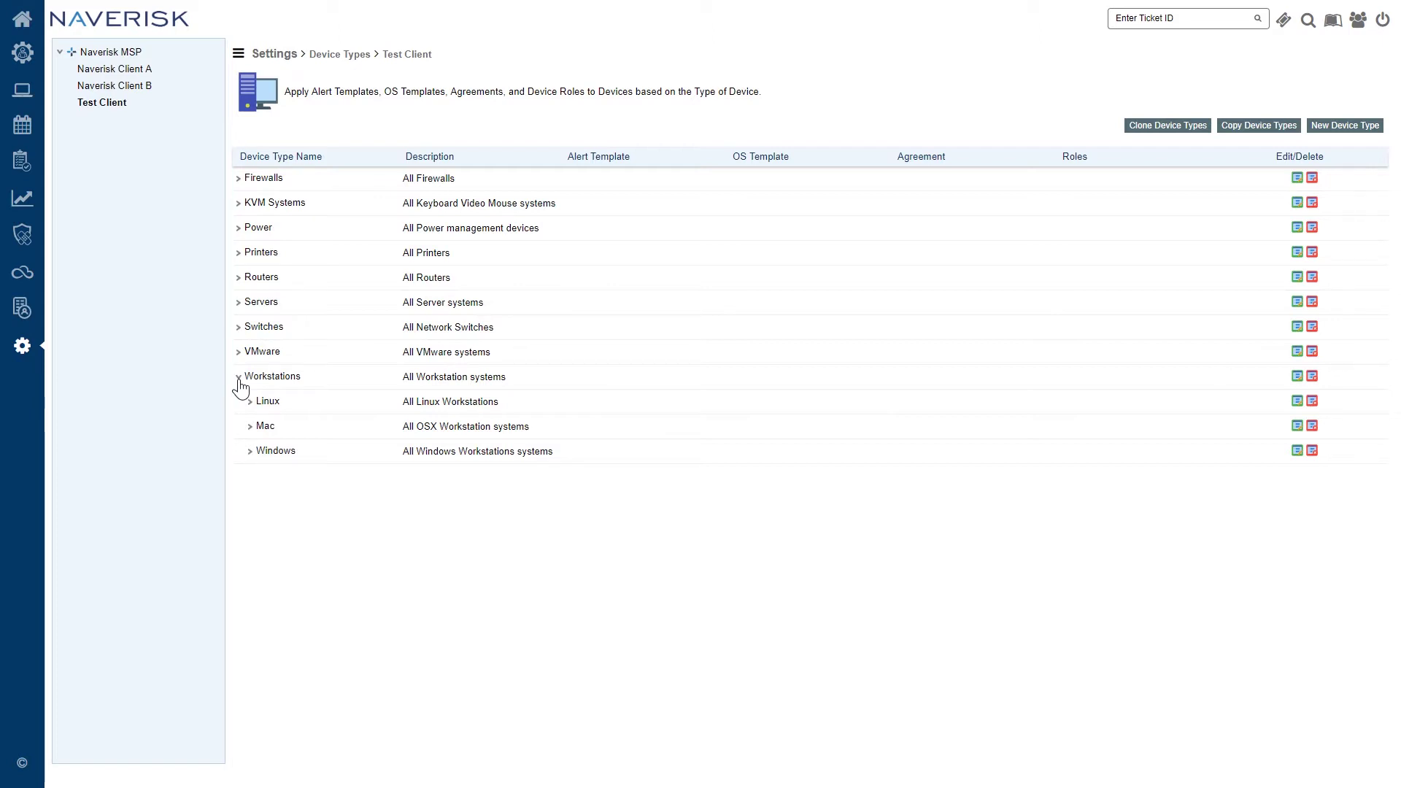
{"action": "left_click", "coordinate": [249, 452]}
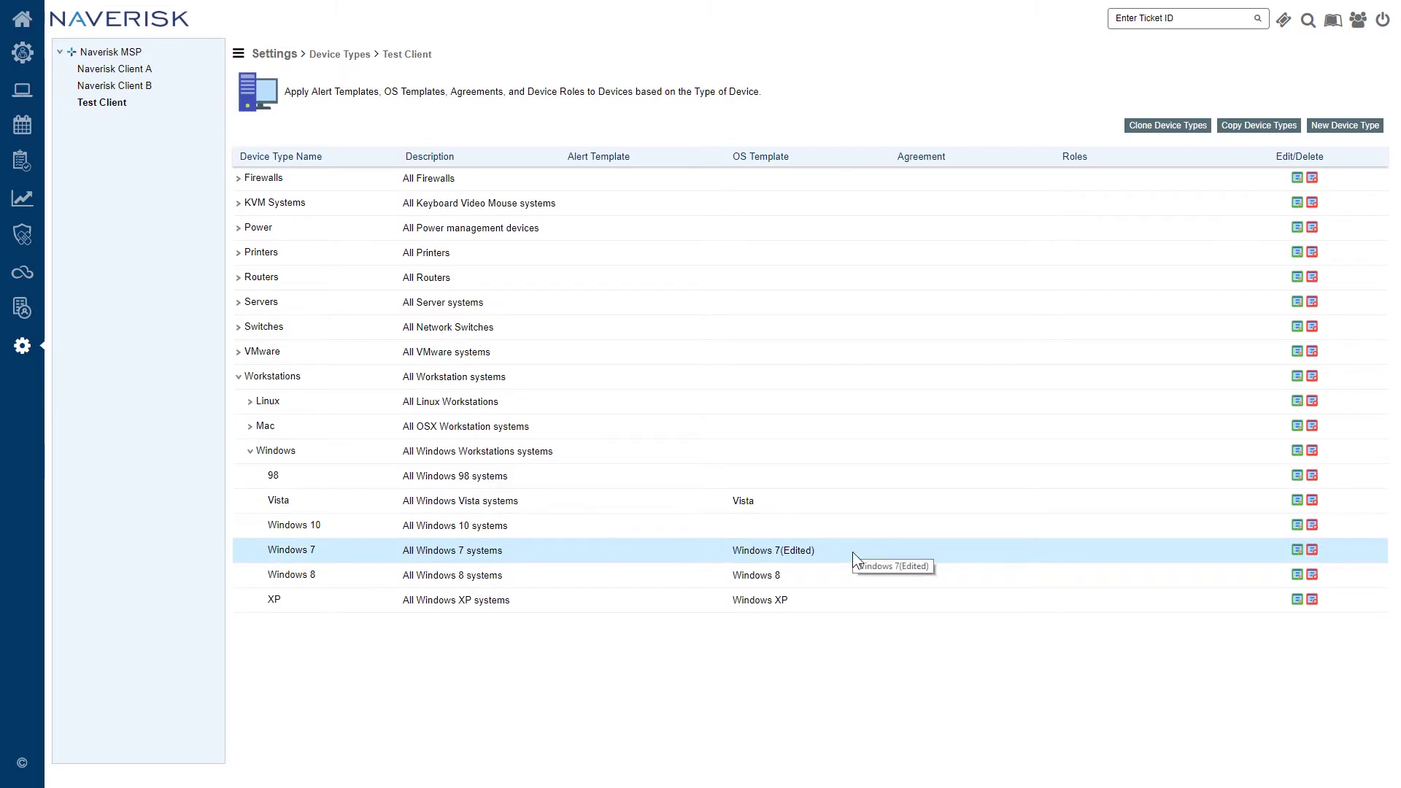
- Save the Windows 7 workstation type with the Windows 7(Edited) OS template, then collapse Workstations
{"action": "left_click", "coordinate": [1297, 549]}
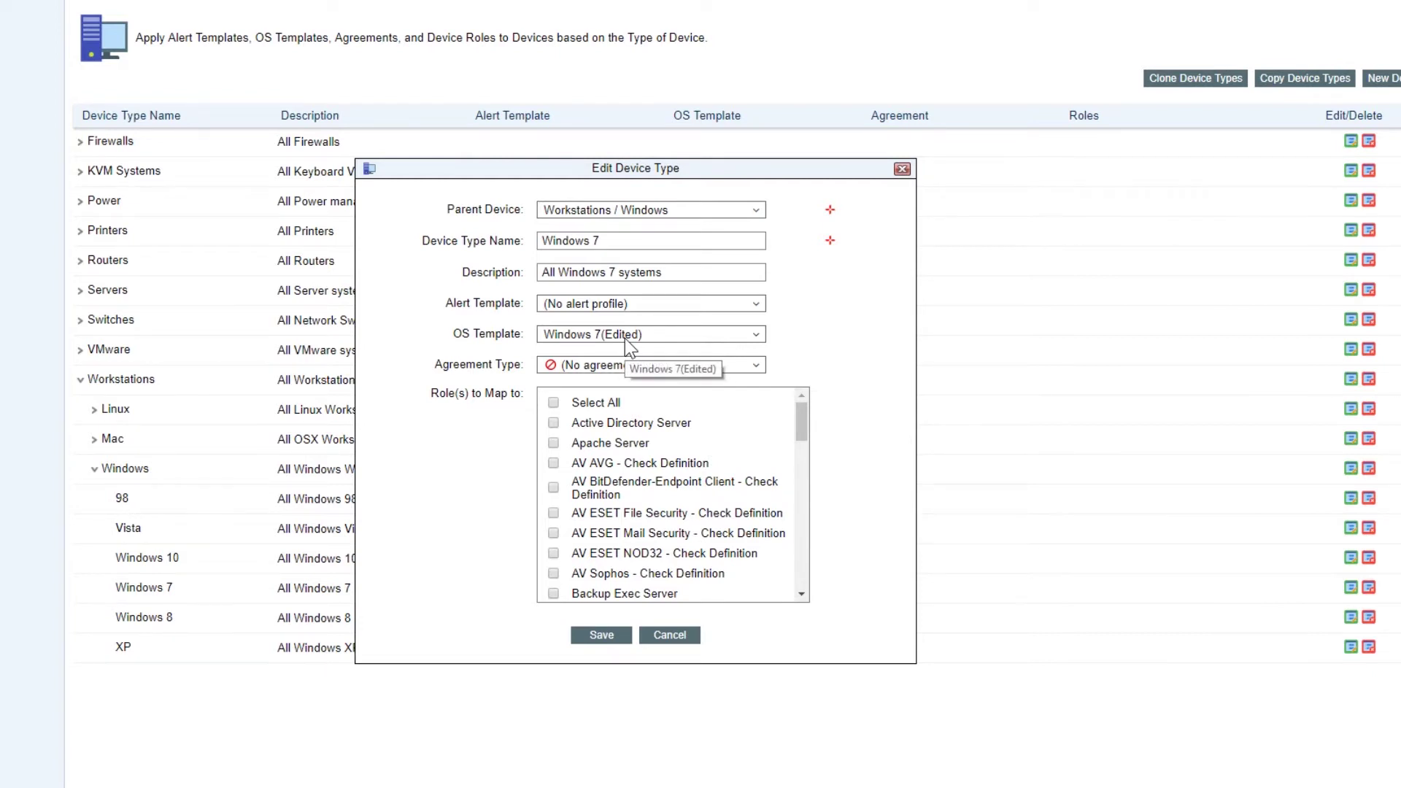
{"action": "left_click", "coordinate": [604, 635]}
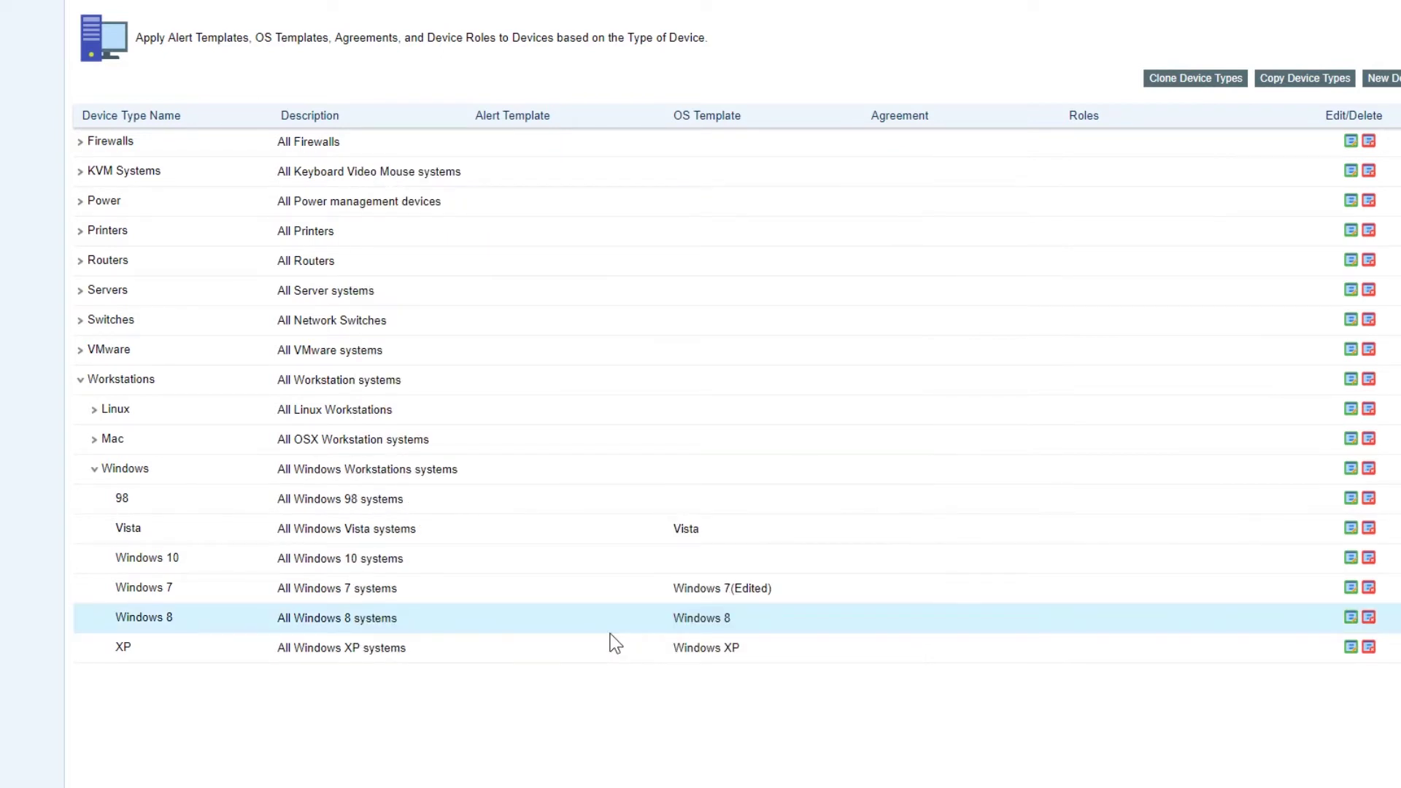
{"action": "left_click", "coordinate": [81, 381]}
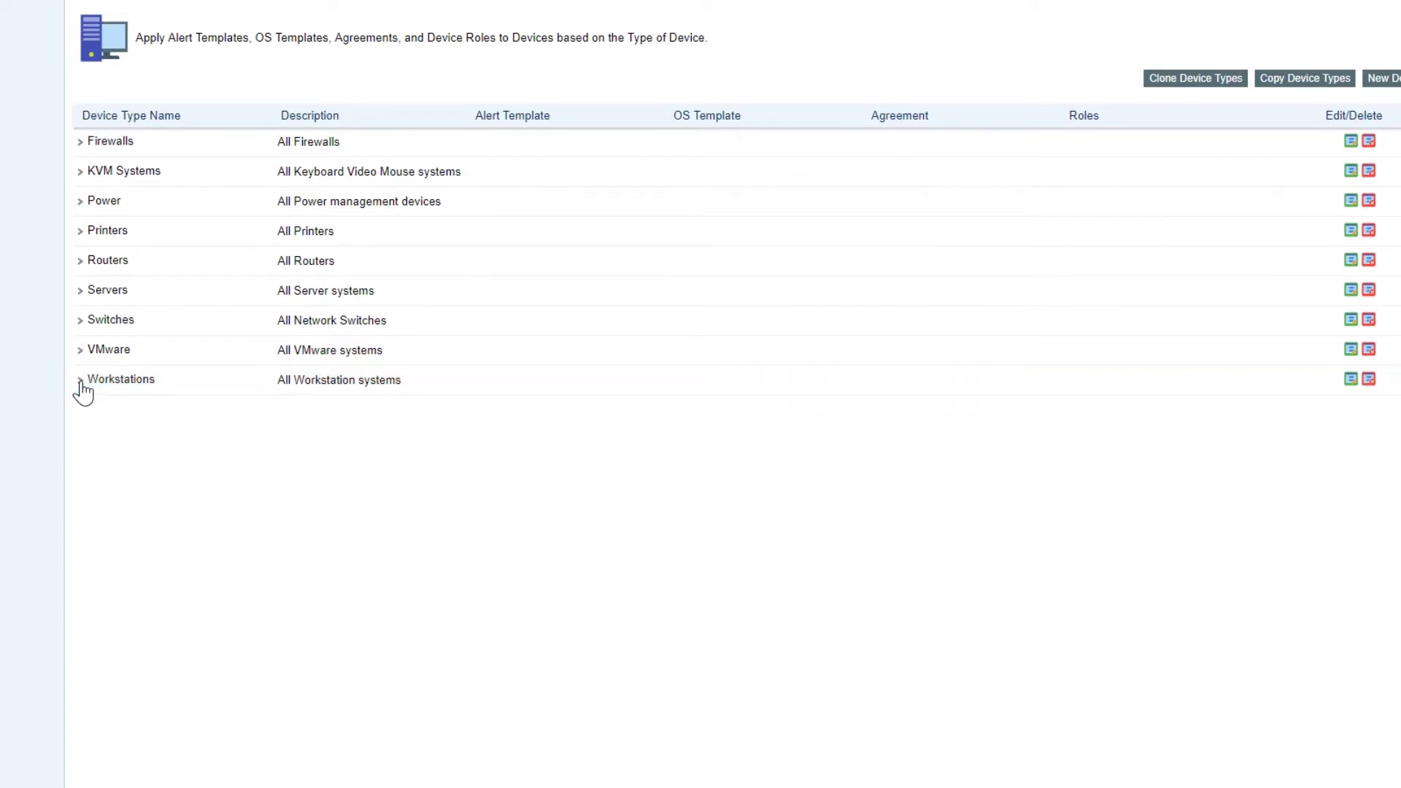
- Assign the Support Alerts template to the Workstations device type and go to the Devices list
{"action": "left_click", "coordinate": [1350, 380]}
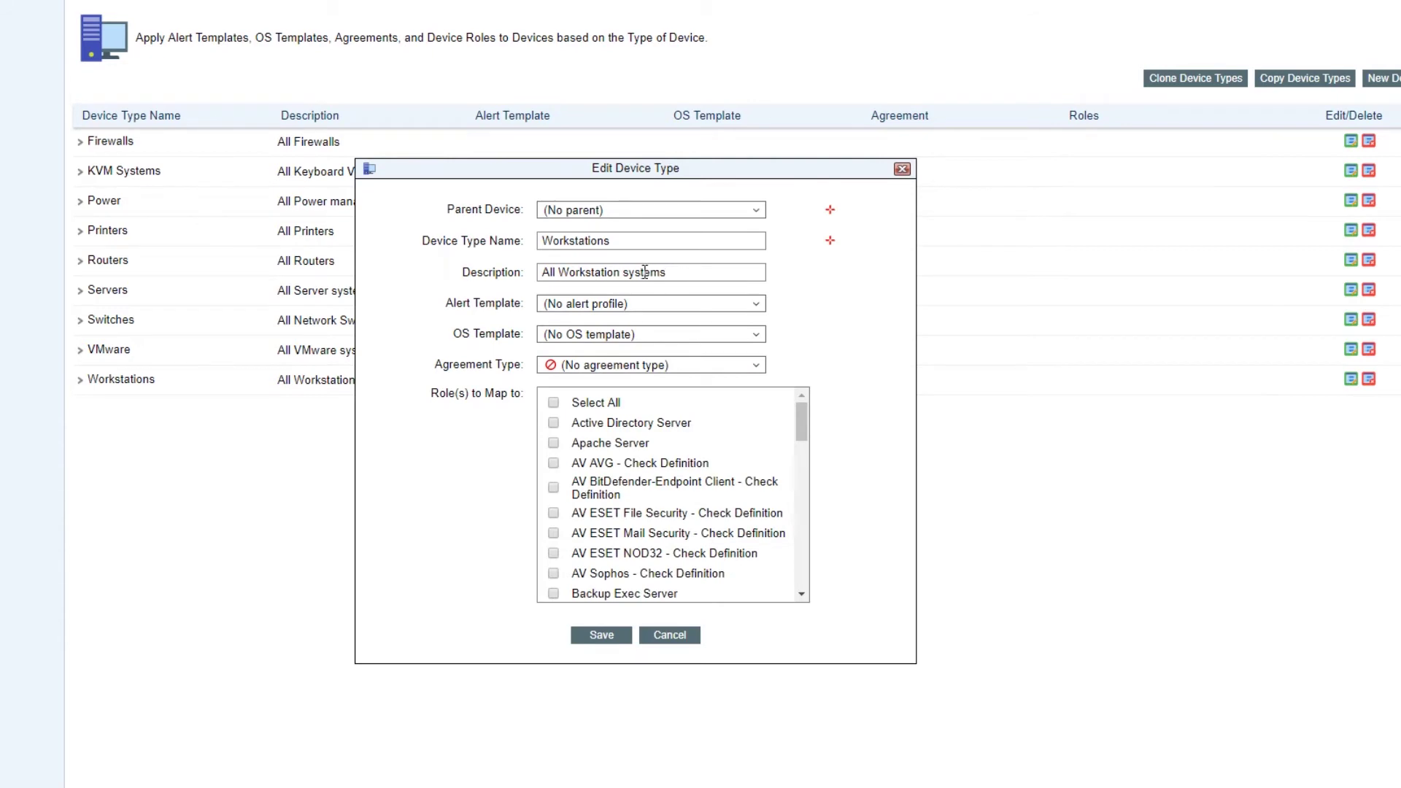
{"action": "left_click", "coordinate": [752, 313]}
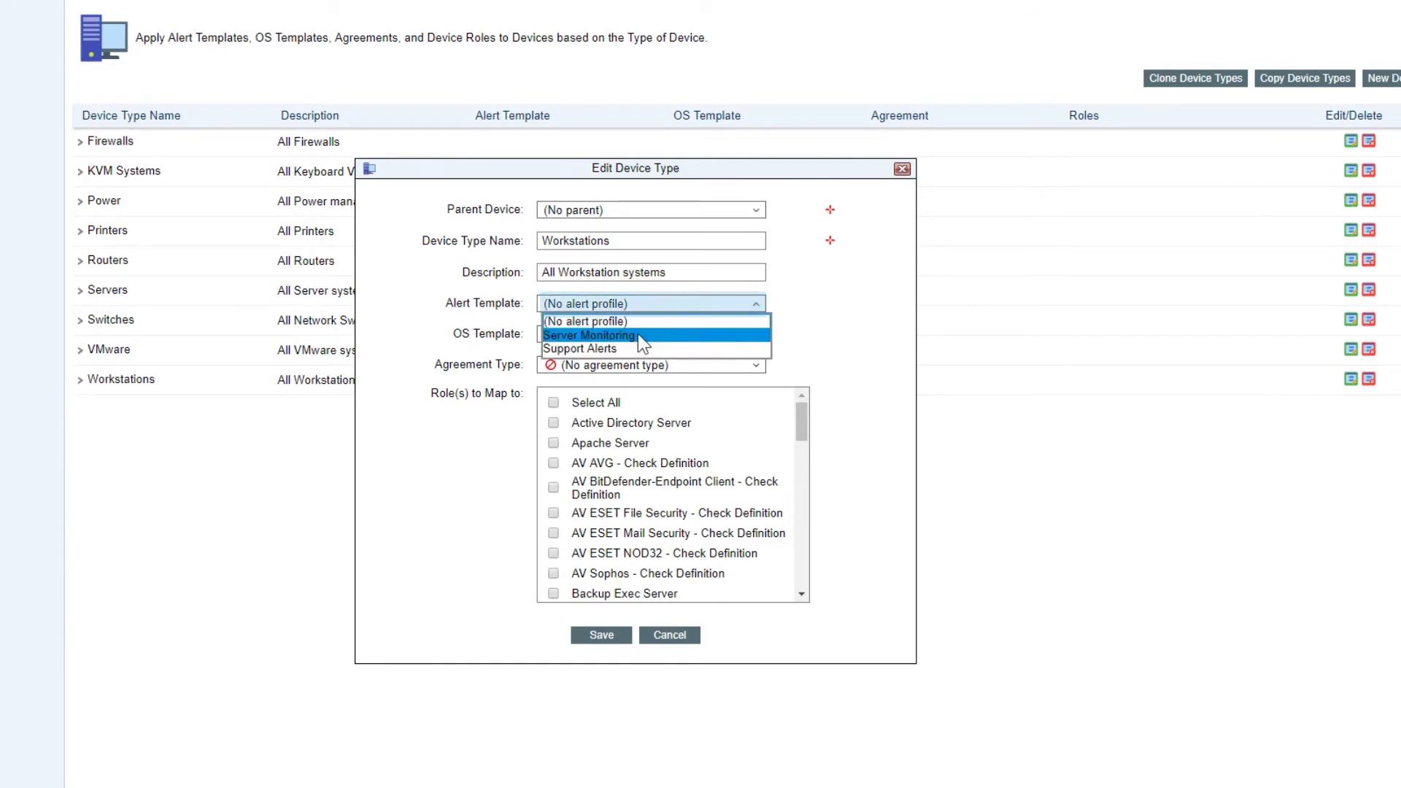
{"action": "left_click", "coordinate": [603, 344]}
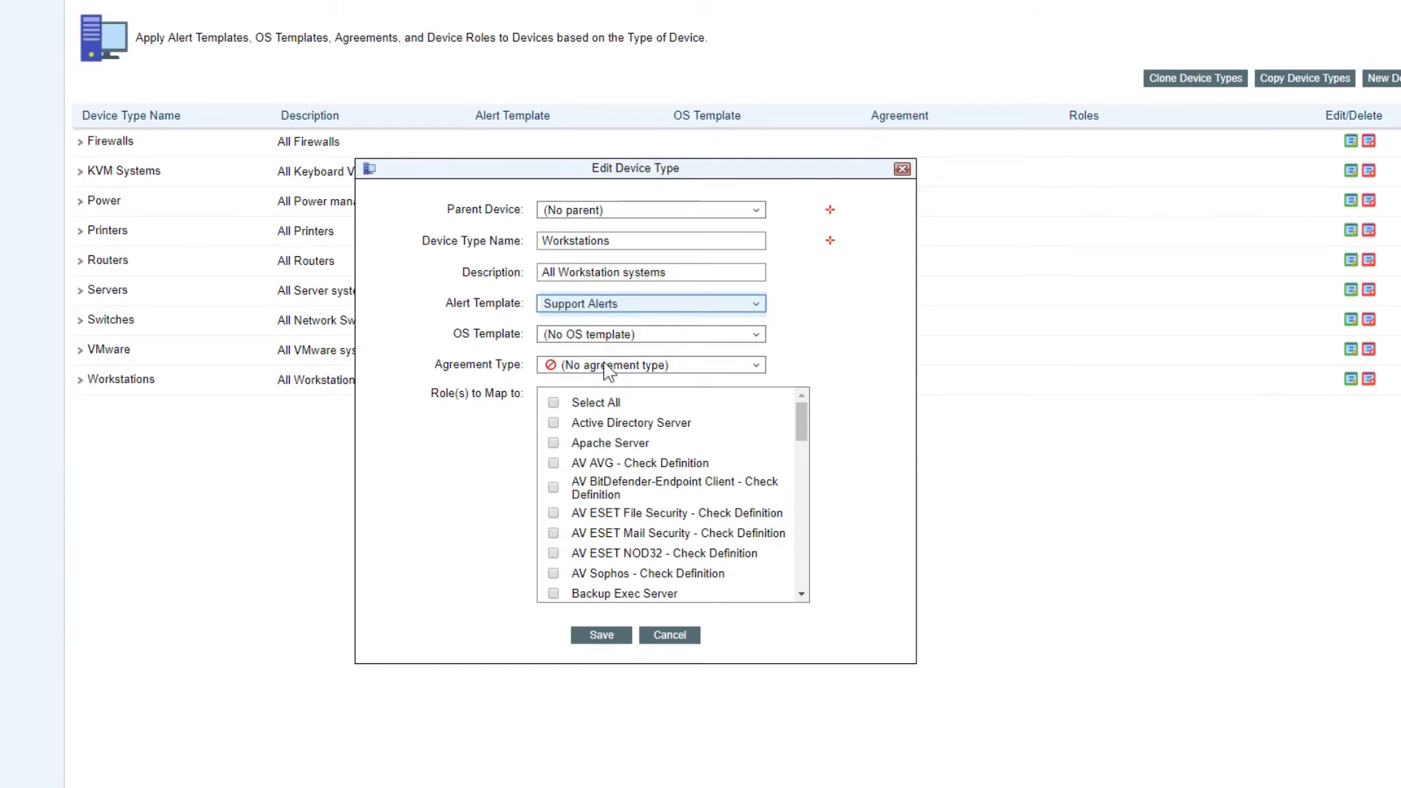
{"action": "left_click", "coordinate": [605, 634]}
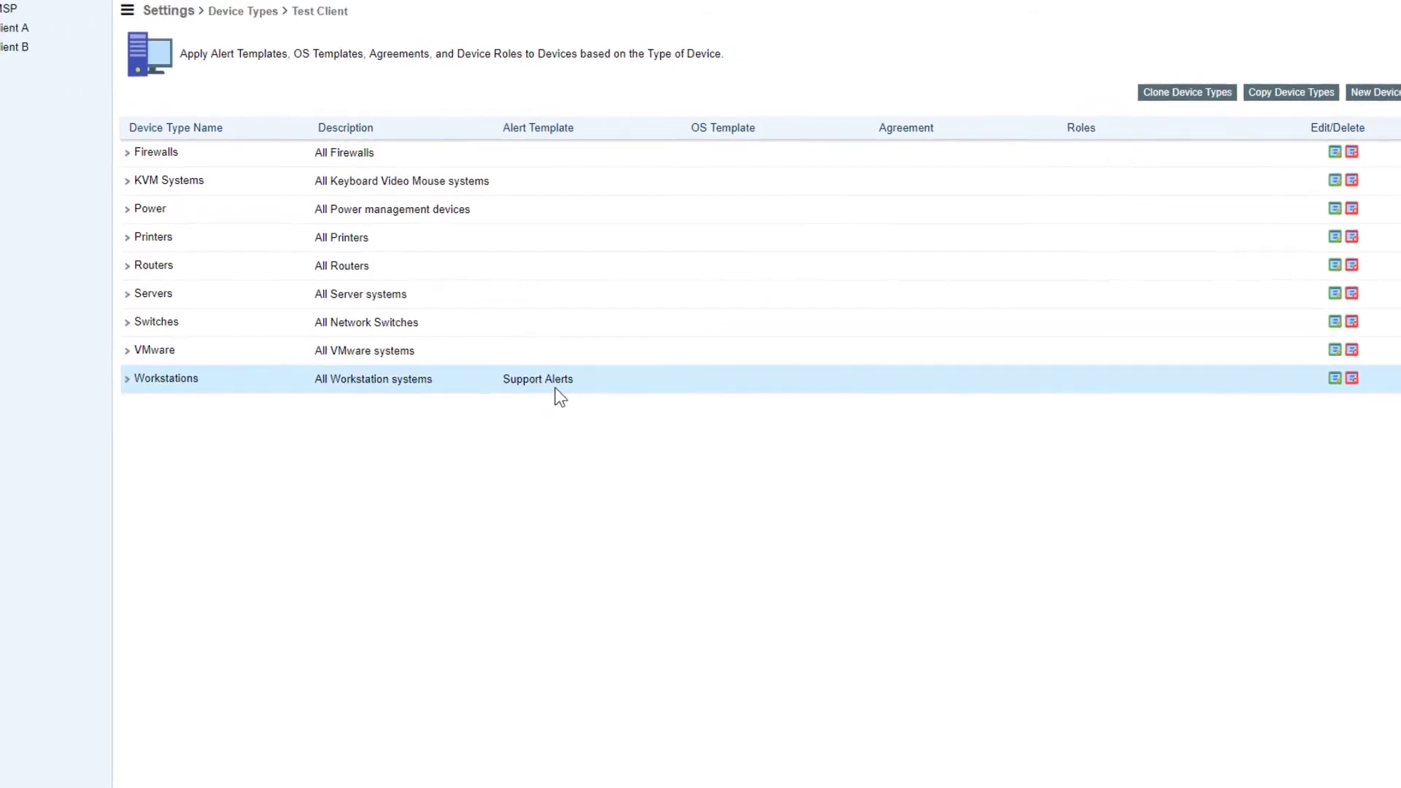
{"action": "left_click", "coordinate": [22, 90]}
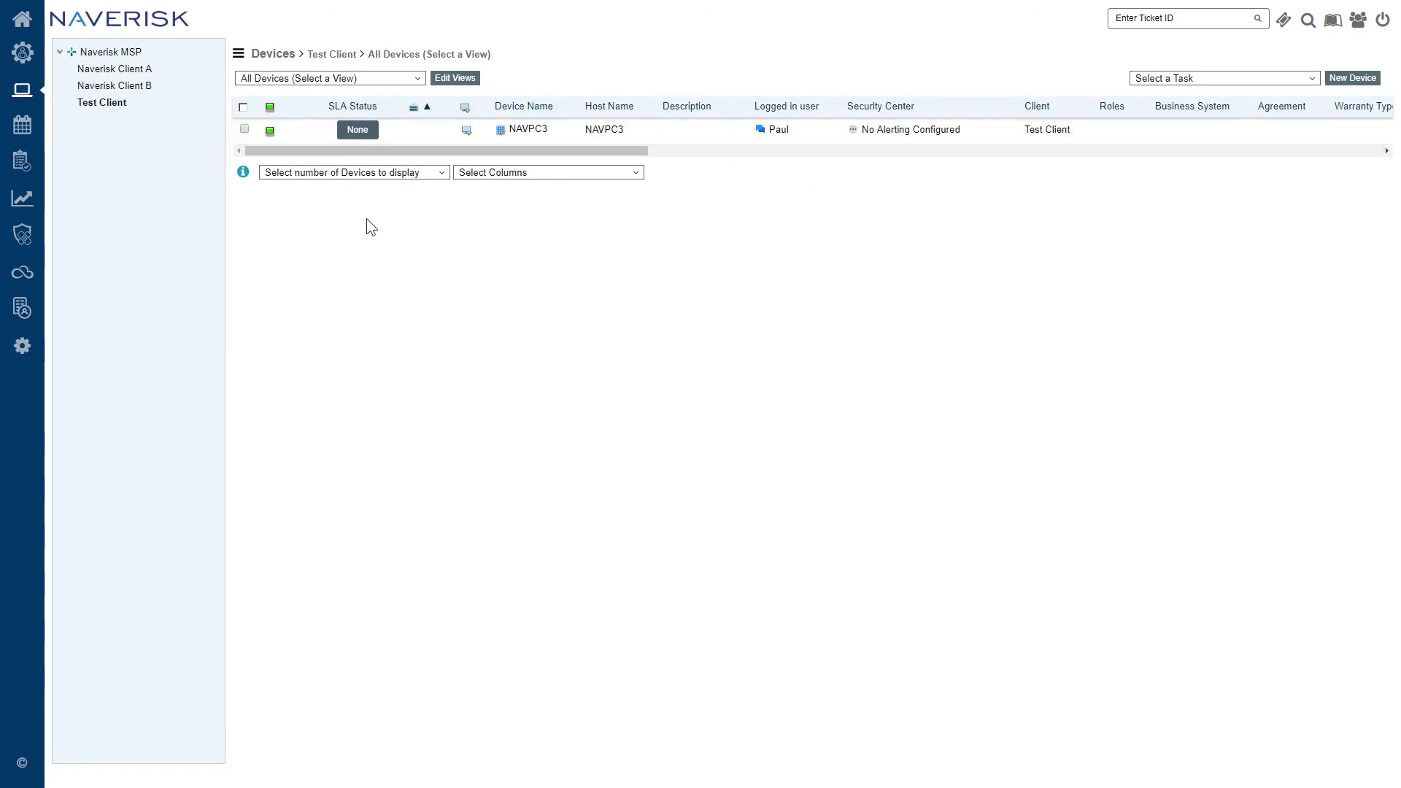
- Open NAVPC3's monitoring settings and review the alert template list, leaving it unchanged
{"action": "left_click", "coordinate": [527, 130]}
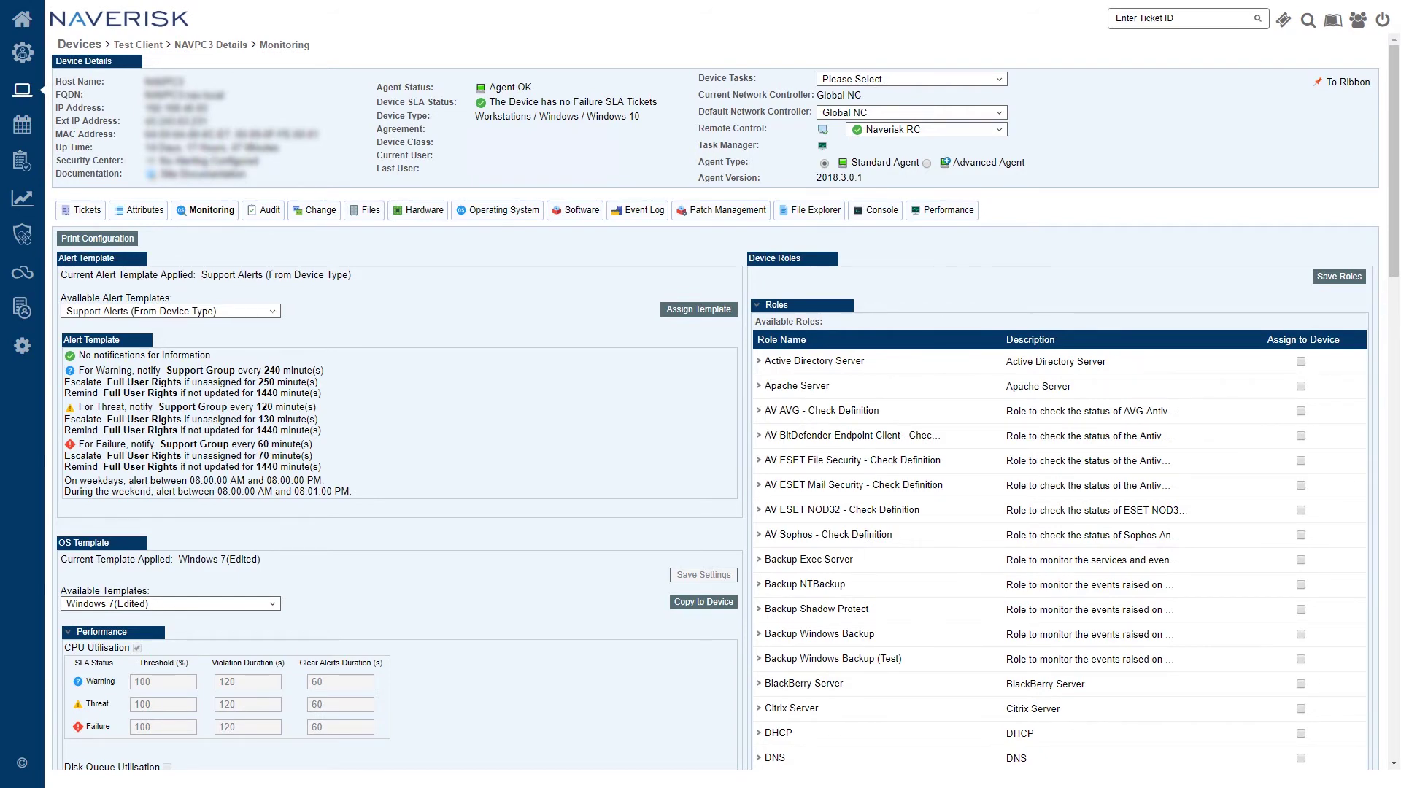
{"action": "left_click", "coordinate": [217, 213]}
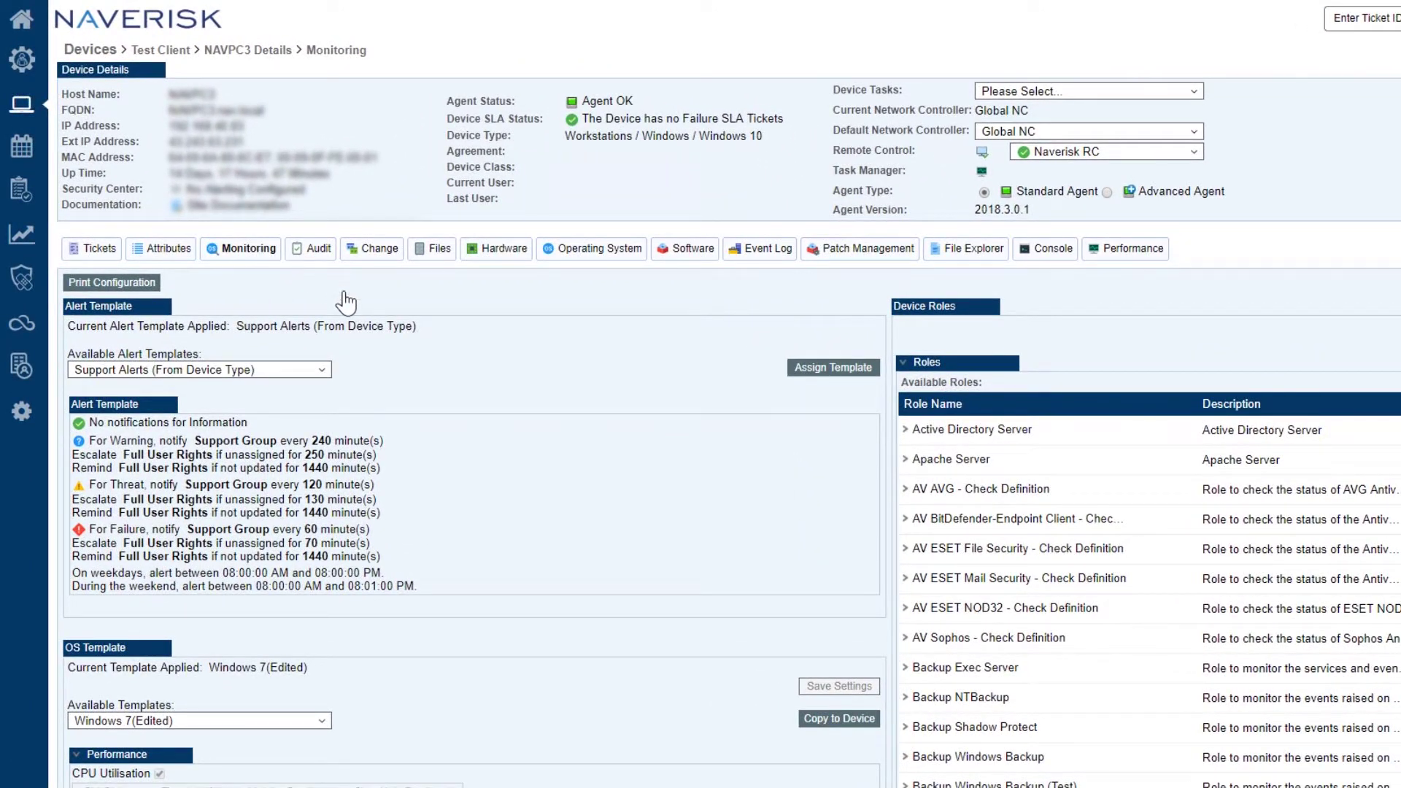
{"action": "left_click", "coordinate": [322, 370]}
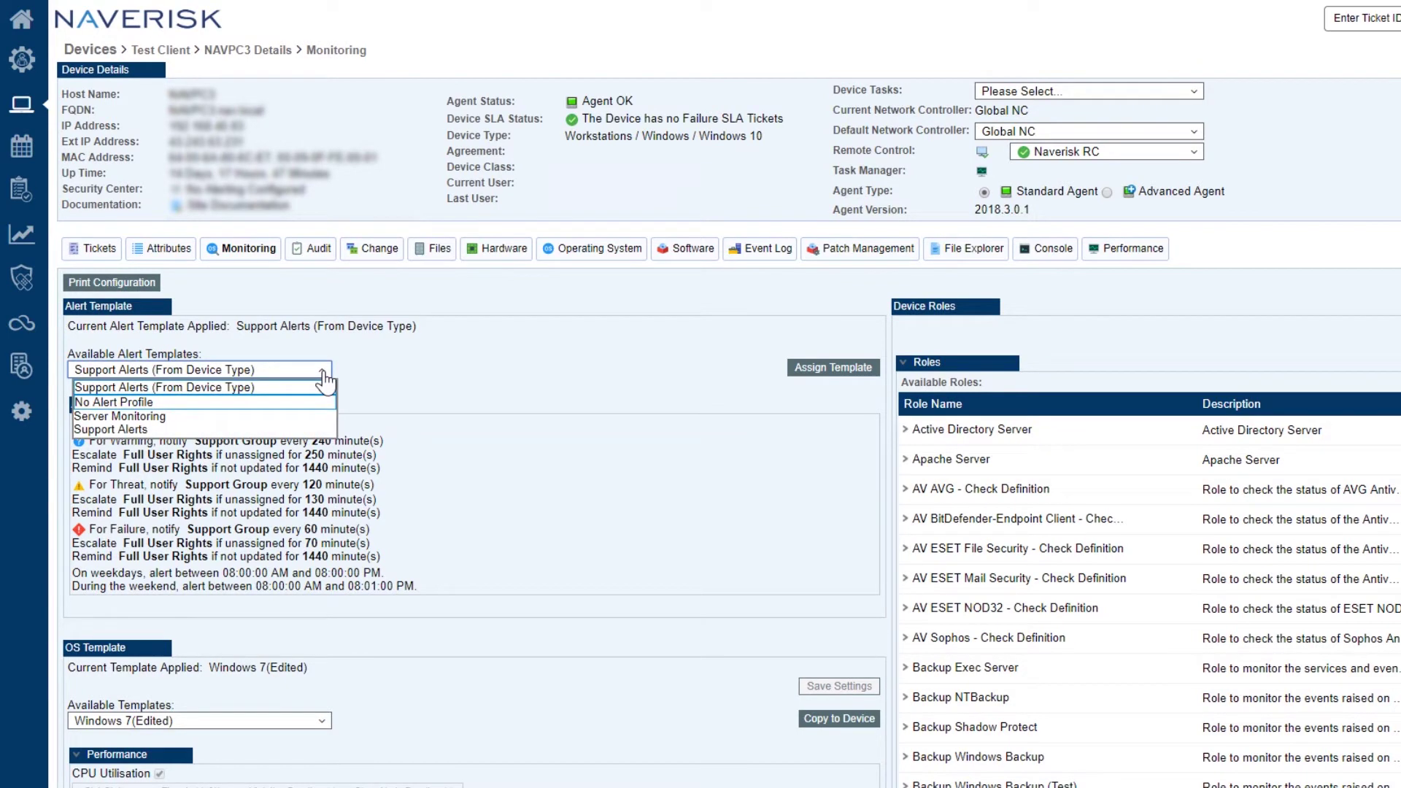
{"action": "left_click", "coordinate": [324, 372]}
- Overwrite the Windows 7(Edited) OS template with a device-specific copy for NAVPC3
{"action": "scroll", "coordinate": [506, 604], "scroll_direction": "down", "scroll_amount": 4}
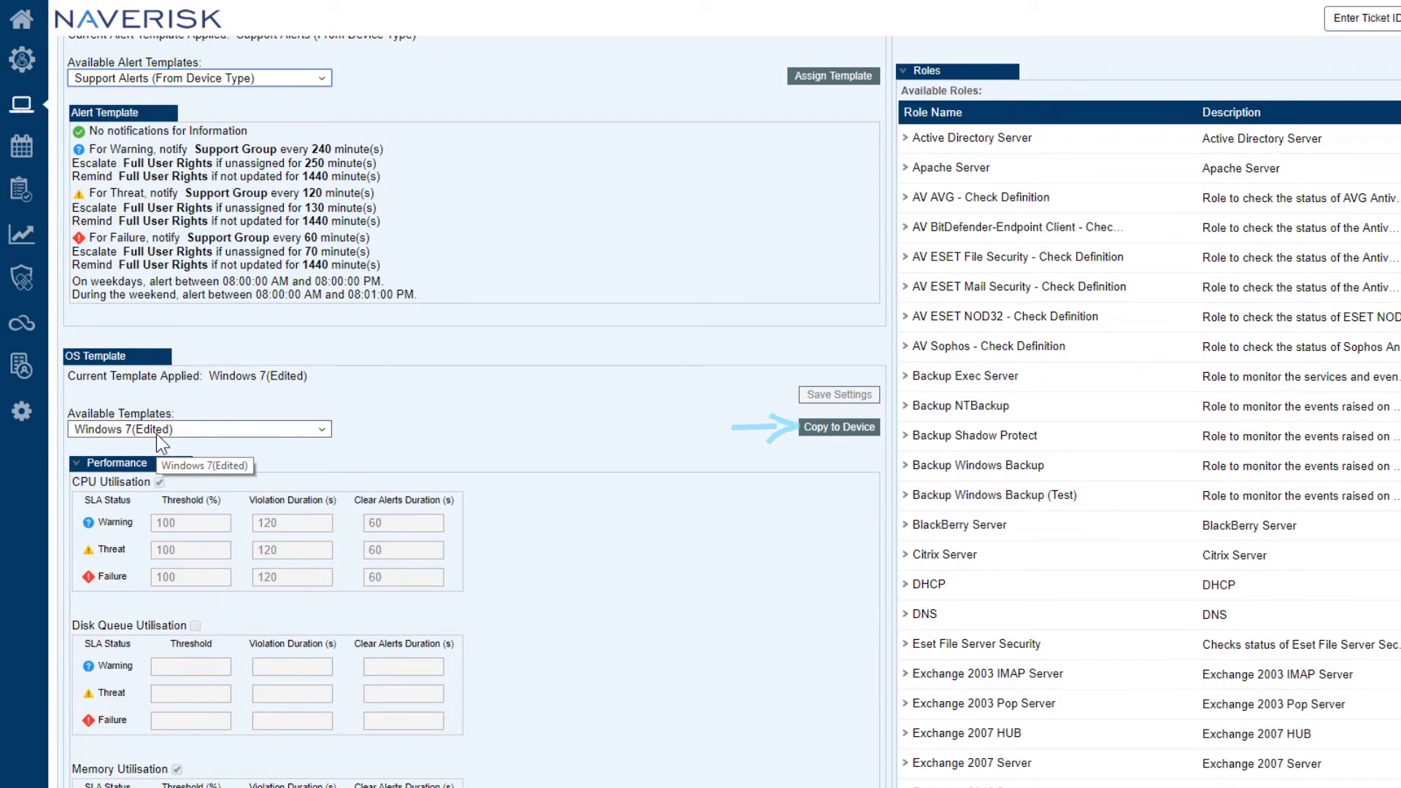
{"action": "left_click", "coordinate": [824, 428]}
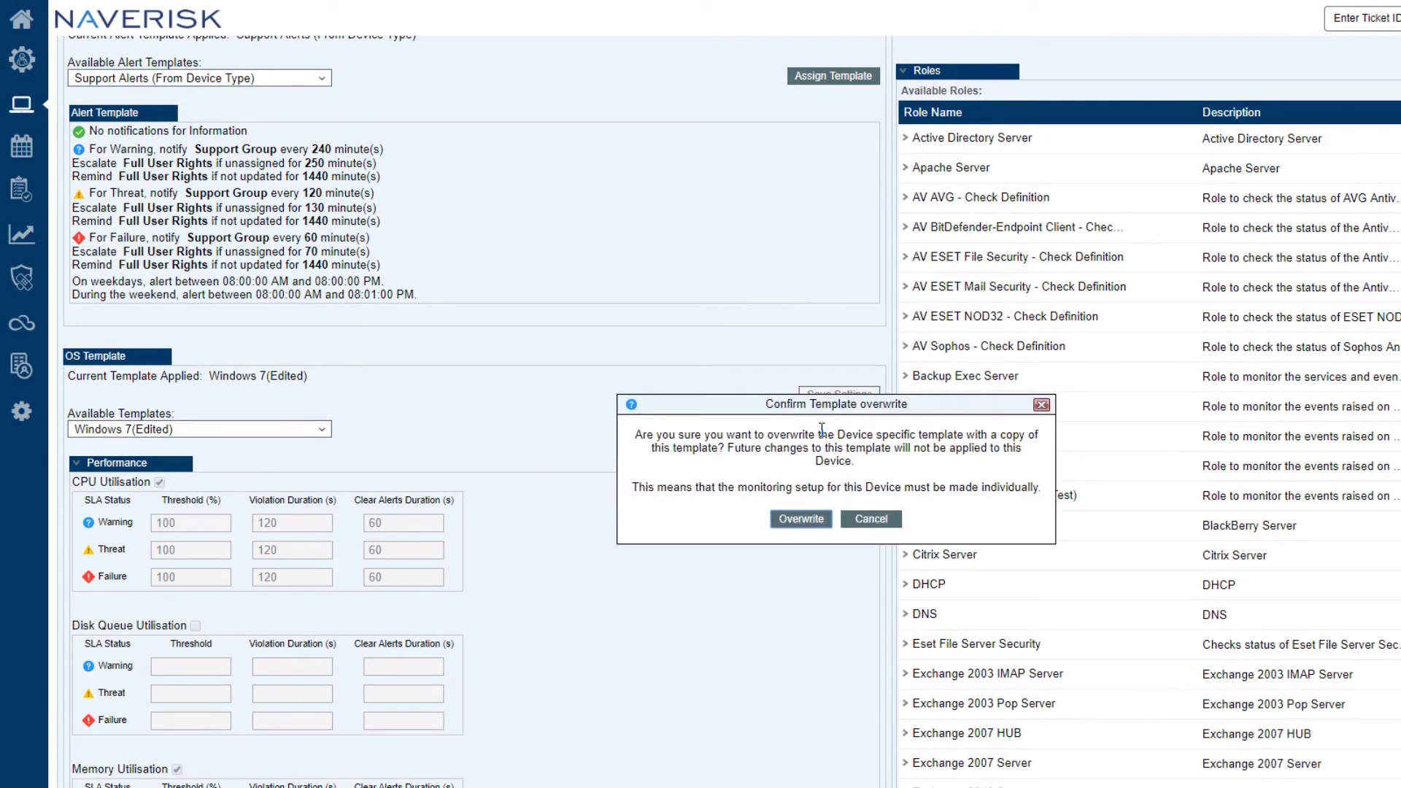
{"action": "left_click", "coordinate": [805, 521]}
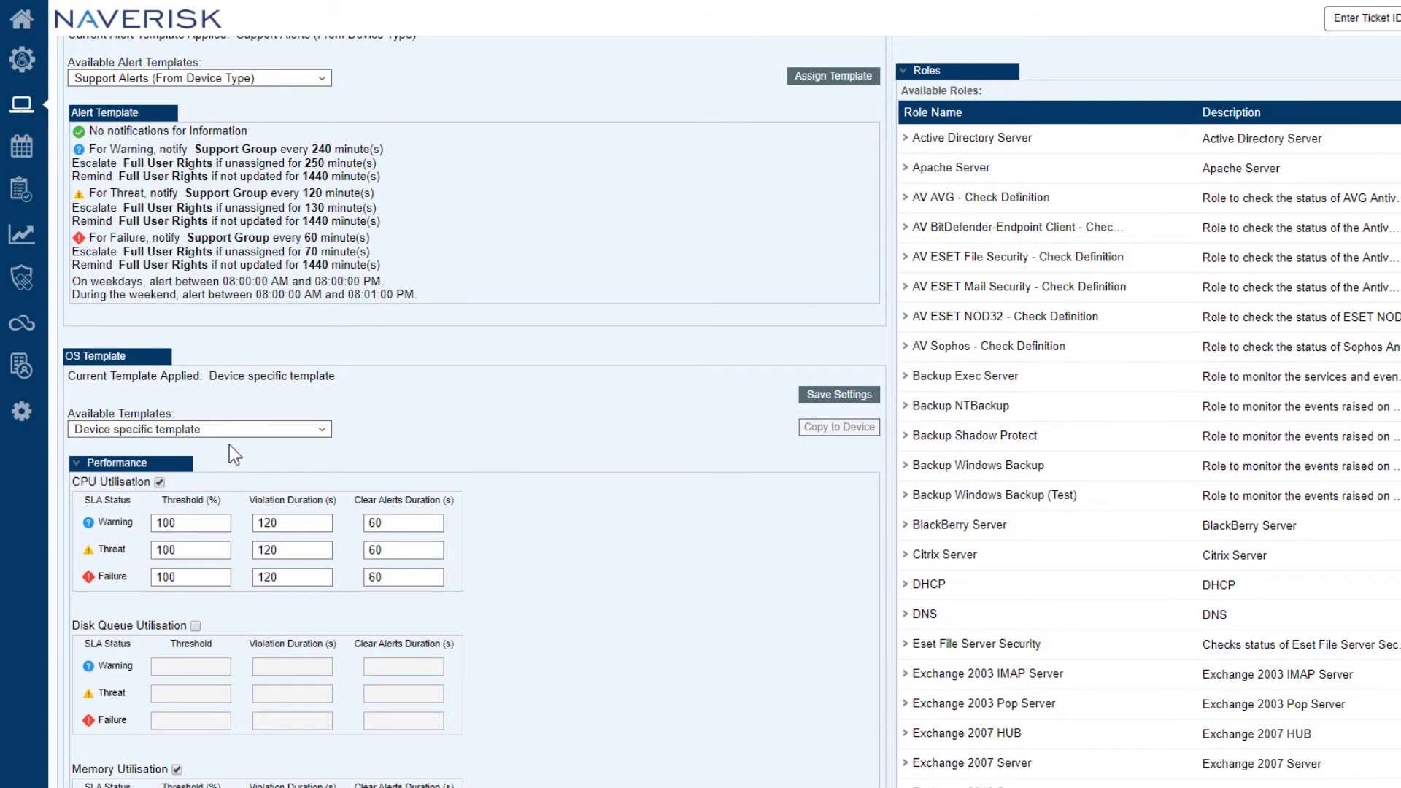
- Select the CPU Failure Clear Alerts Duration value, then enable Drive Space Free (MB) monitoring under Availability
{"action": "scroll", "coordinate": [232, 453], "scroll_direction": "down", "scroll_amount": 4}
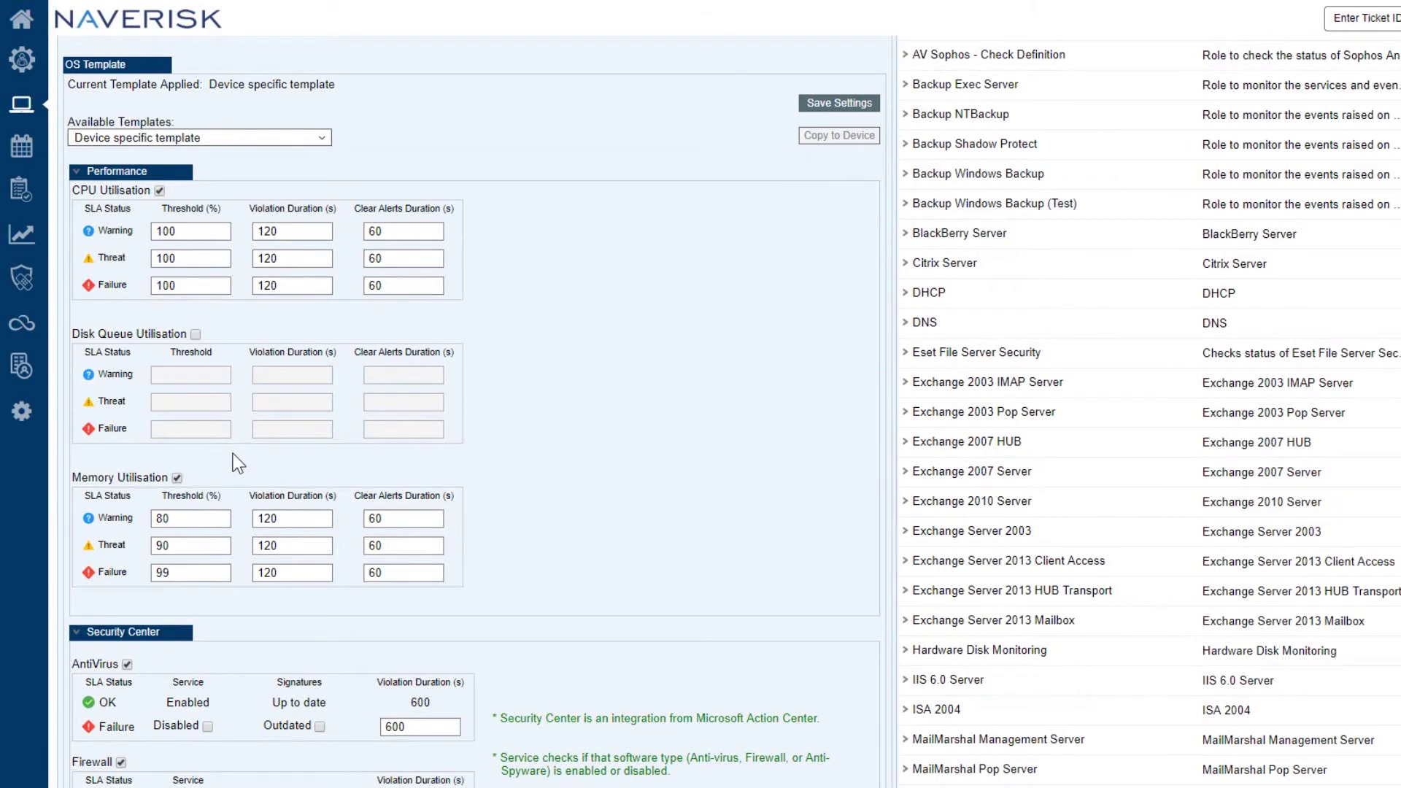
{"action": "double_click", "coordinate": [396, 286]}
{"action": "scroll", "coordinate": [598, 306], "scroll_direction": "down", "scroll_amount": 8}
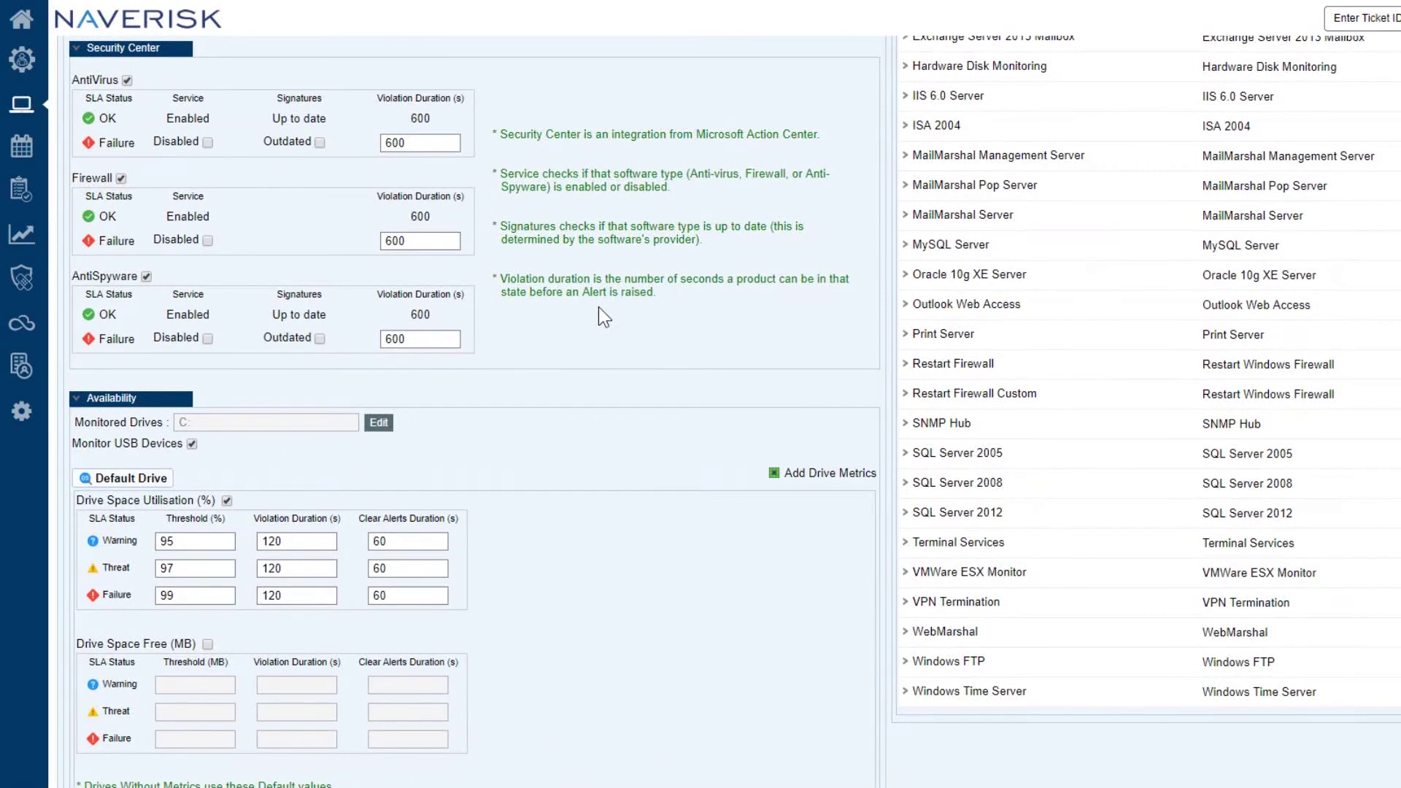
{"action": "scroll", "coordinate": [584, 313], "scroll_direction": "down", "scroll_amount": 1}
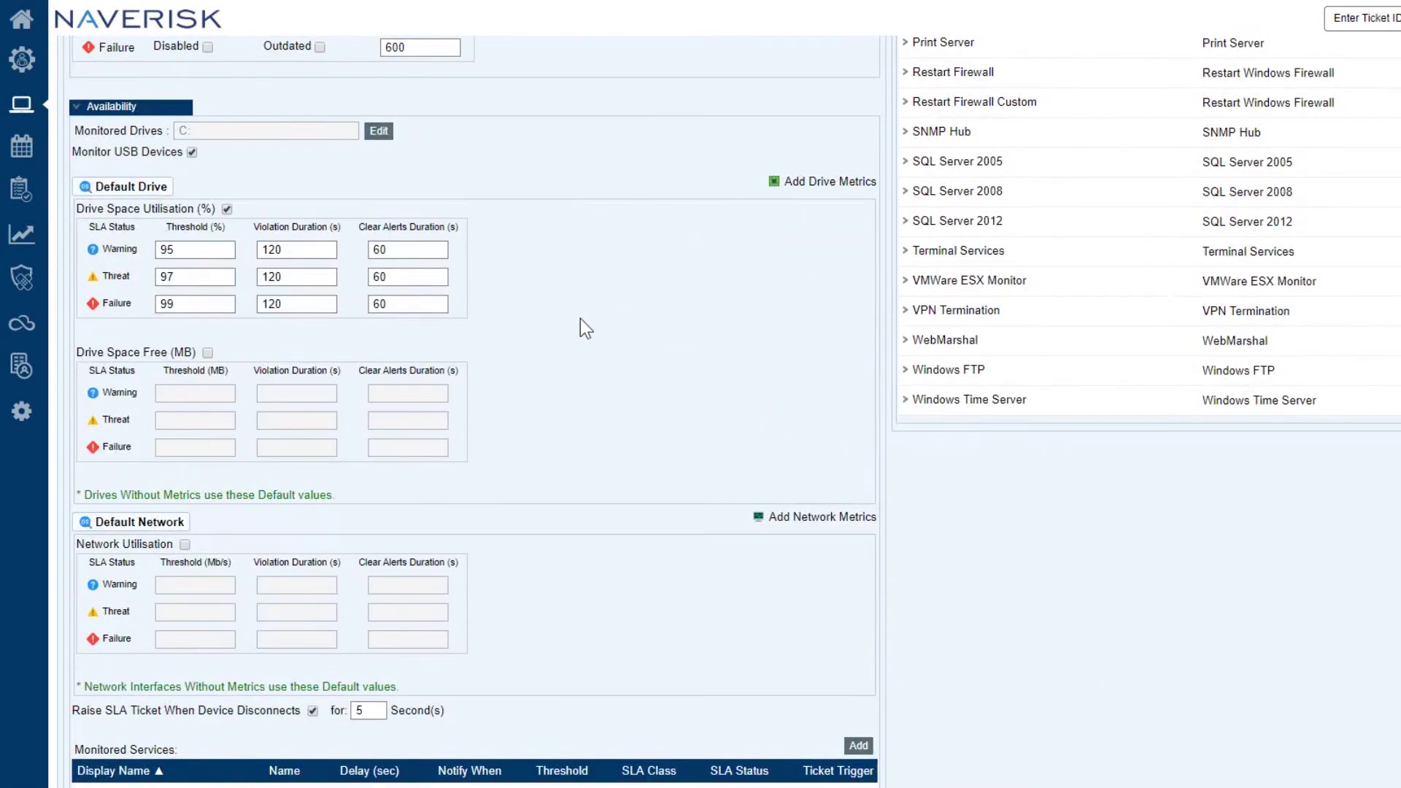
{"action": "left_click", "coordinate": [208, 352]}
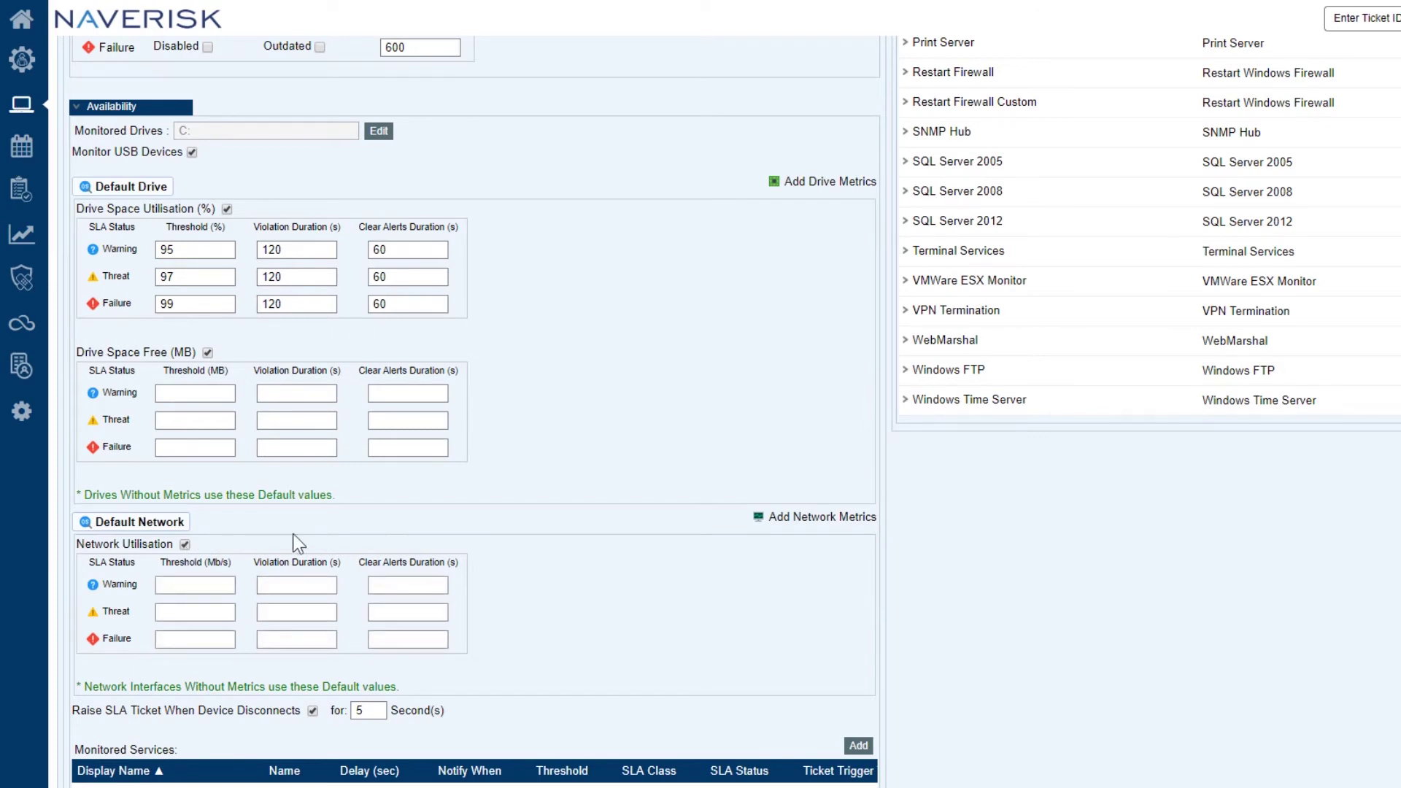
{"action": "scroll", "coordinate": [642, 529], "scroll_direction": "down", "scroll_amount": 4}
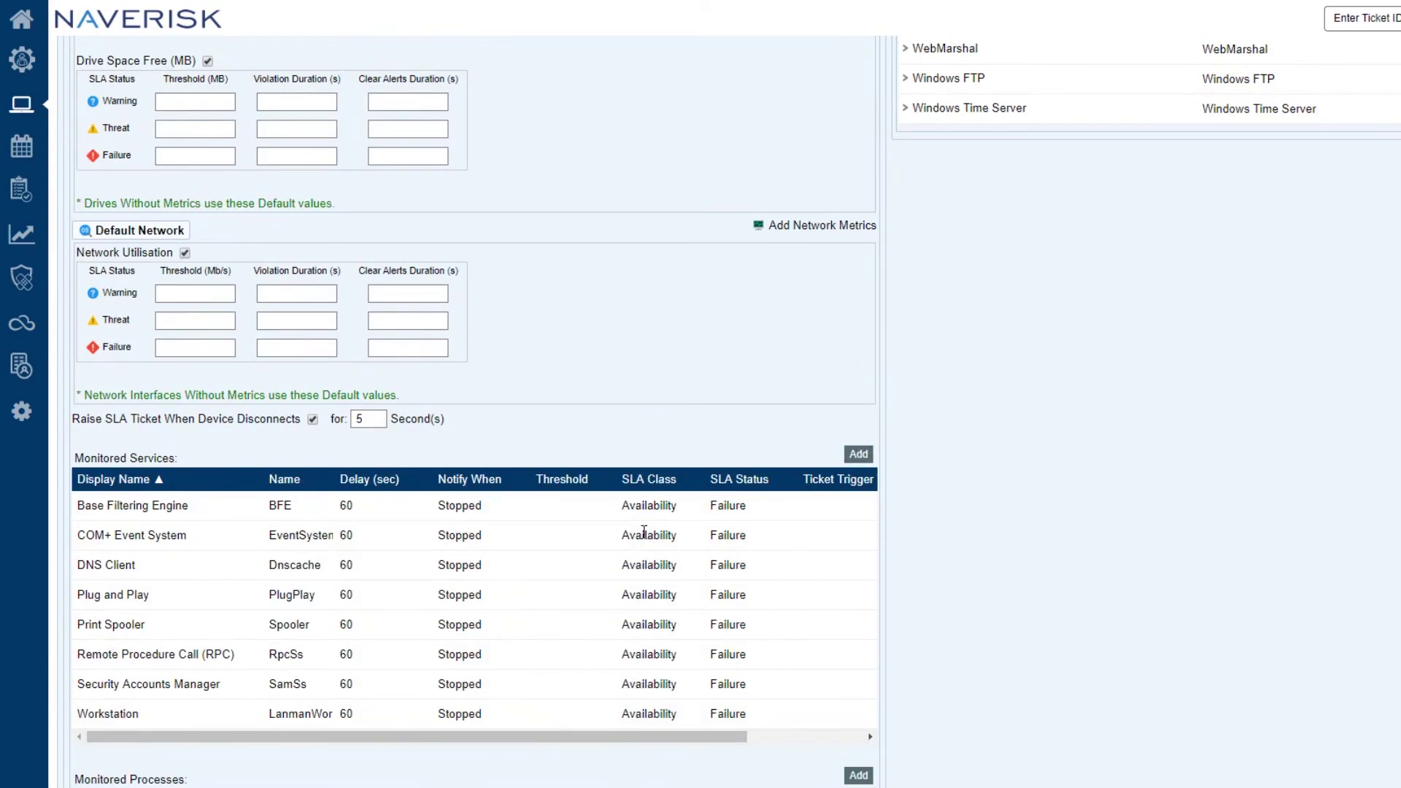
{"action": "scroll", "coordinate": [643, 531], "scroll_direction": "down", "scroll_amount": 2}
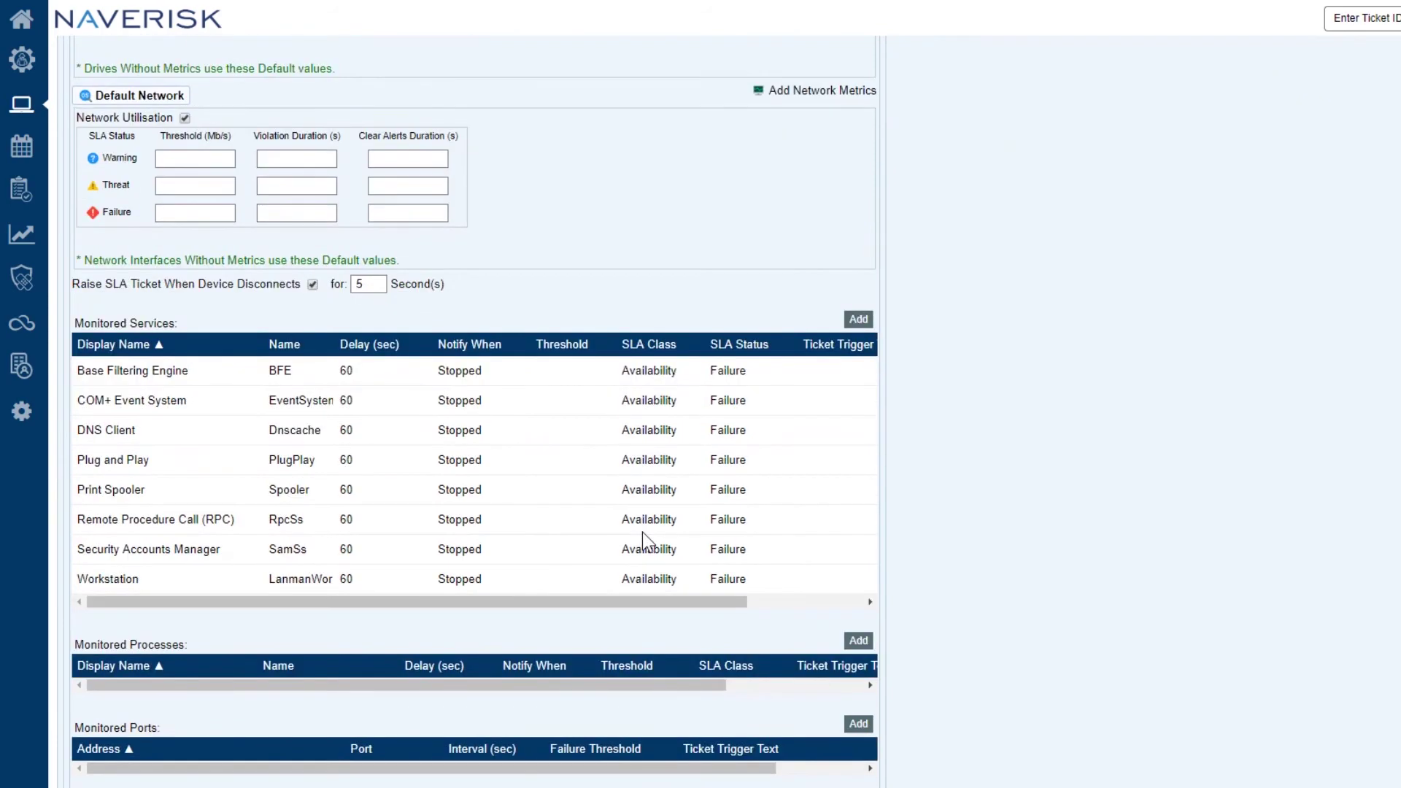
{"action": "scroll", "coordinate": [673, 540], "scroll_direction": "up", "scroll_amount": 20}
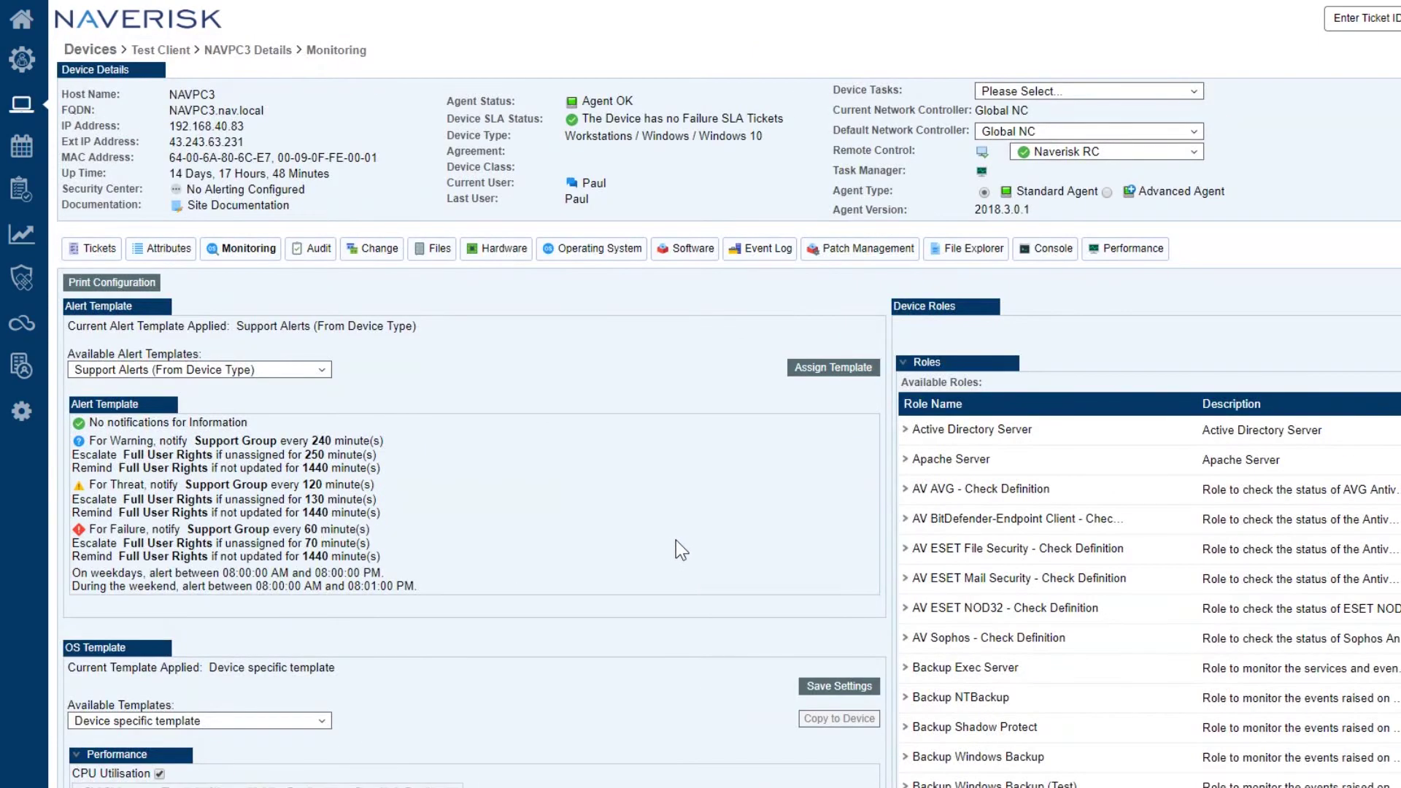
{"action": "scroll", "coordinate": [676, 540], "scroll_direction": "down", "scroll_amount": 5}
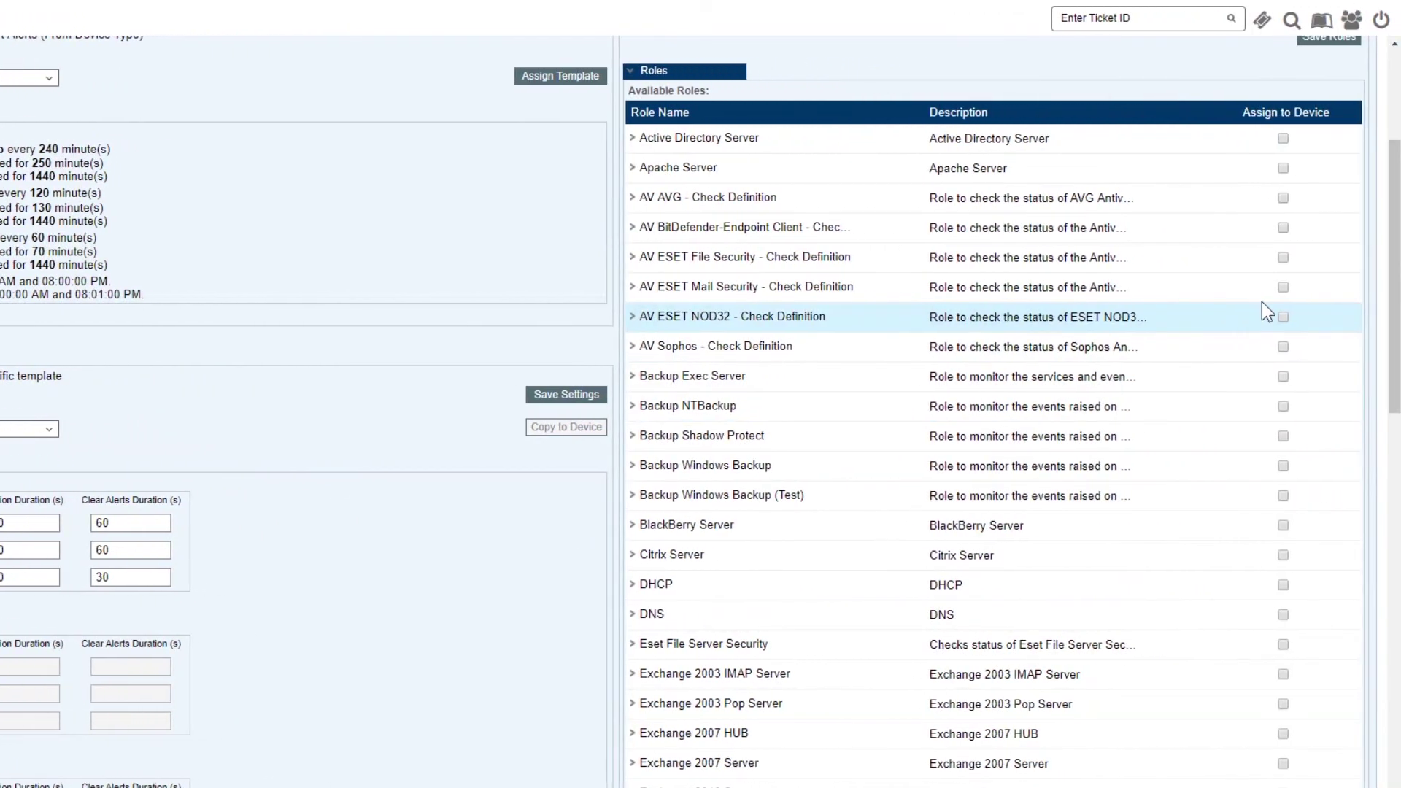
- Assign Backup Exec Server, AV Sophos, Citrix Server, DNS and DHCP roles to NAVPC3 and save
{"action": "left_click", "coordinate": [1282, 377]}
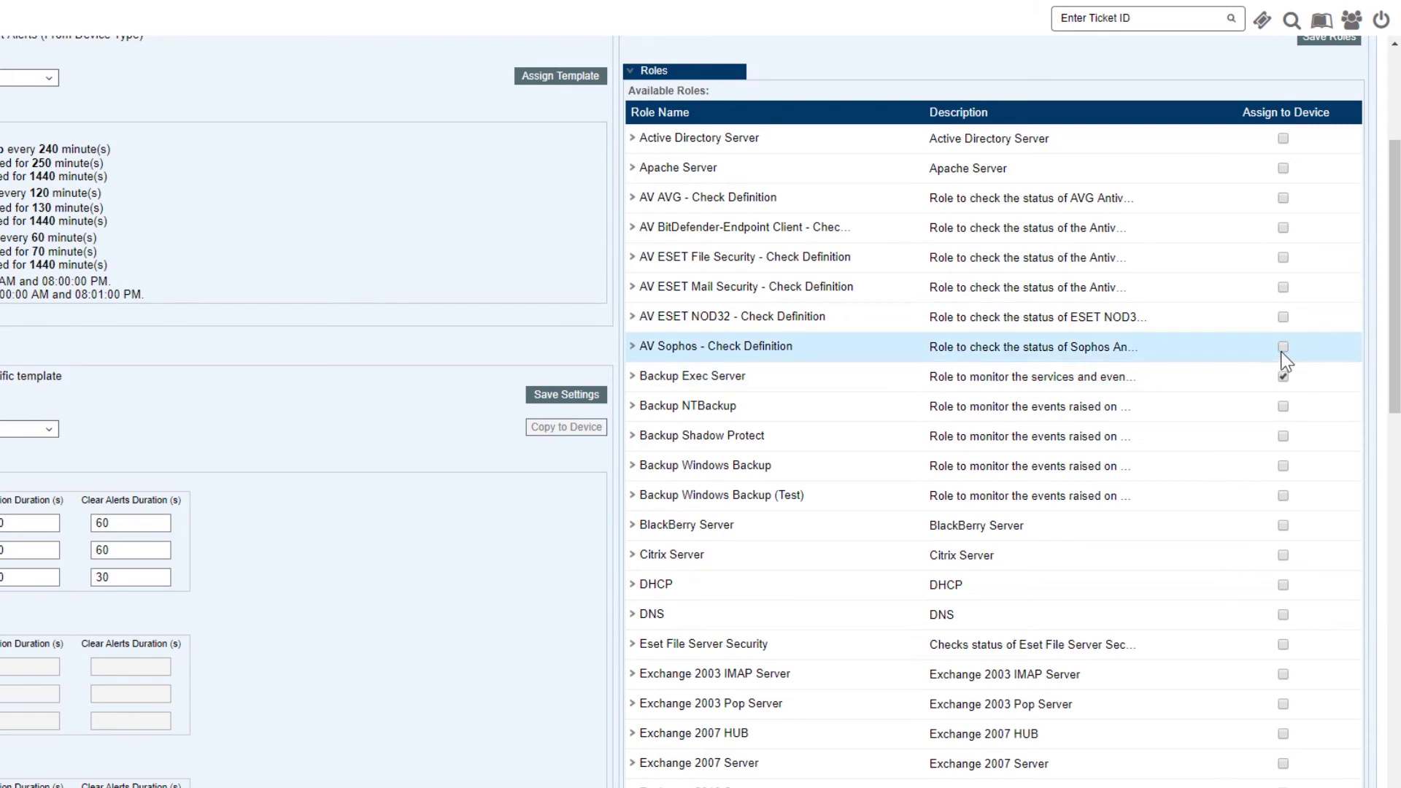
{"action": "left_click", "coordinate": [1283, 347]}
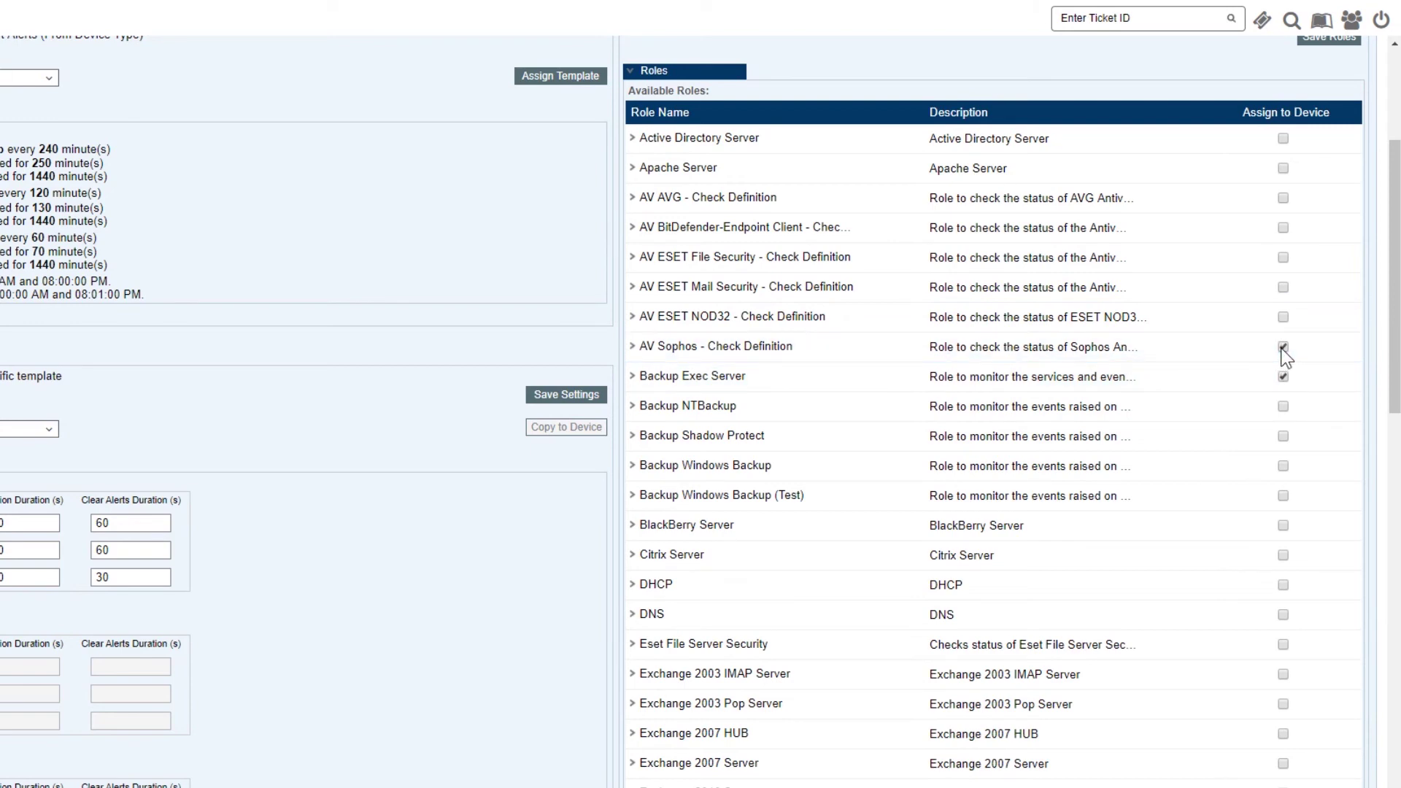
{"action": "left_click", "coordinate": [1283, 555]}
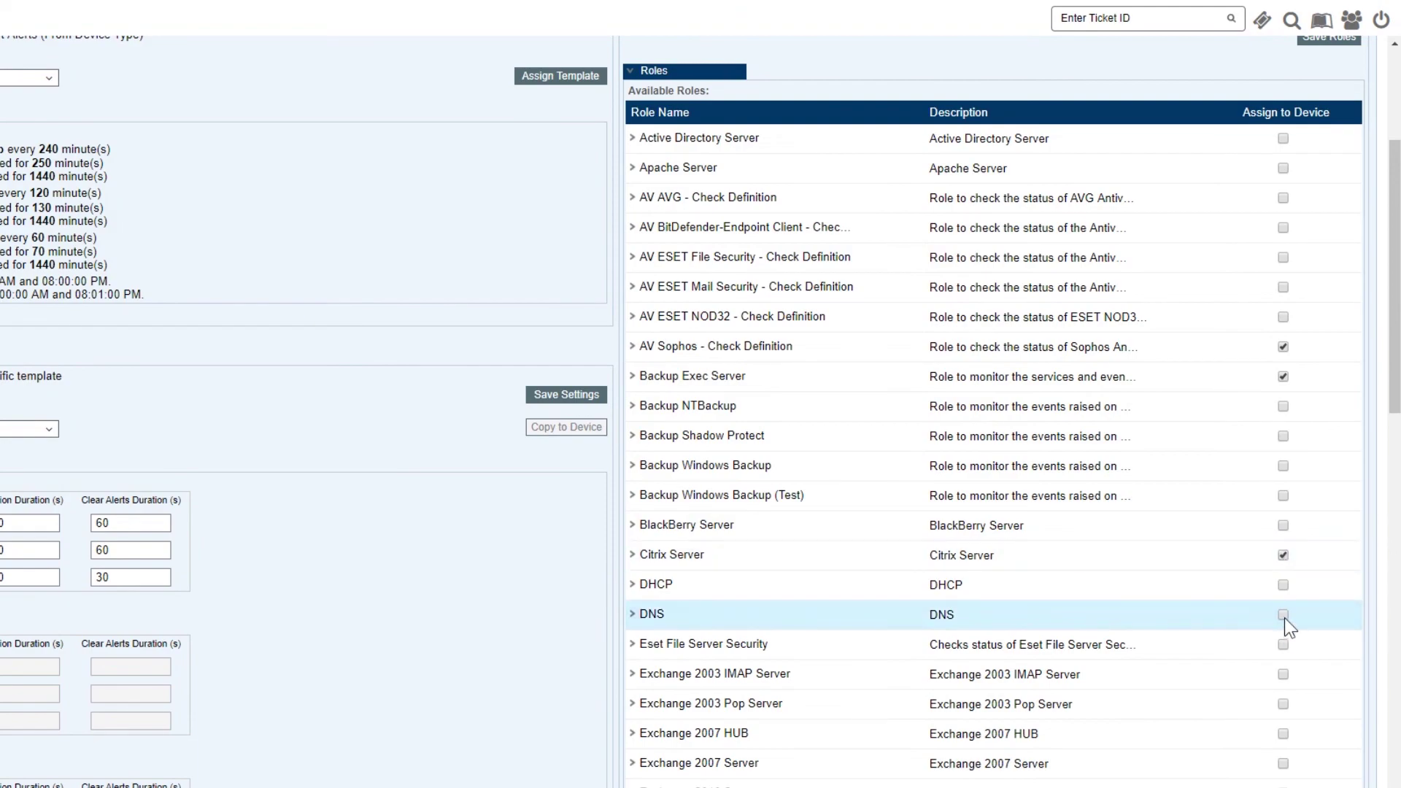
{"action": "left_click", "coordinate": [1283, 615]}
{"action": "left_click", "coordinate": [1282, 585]}
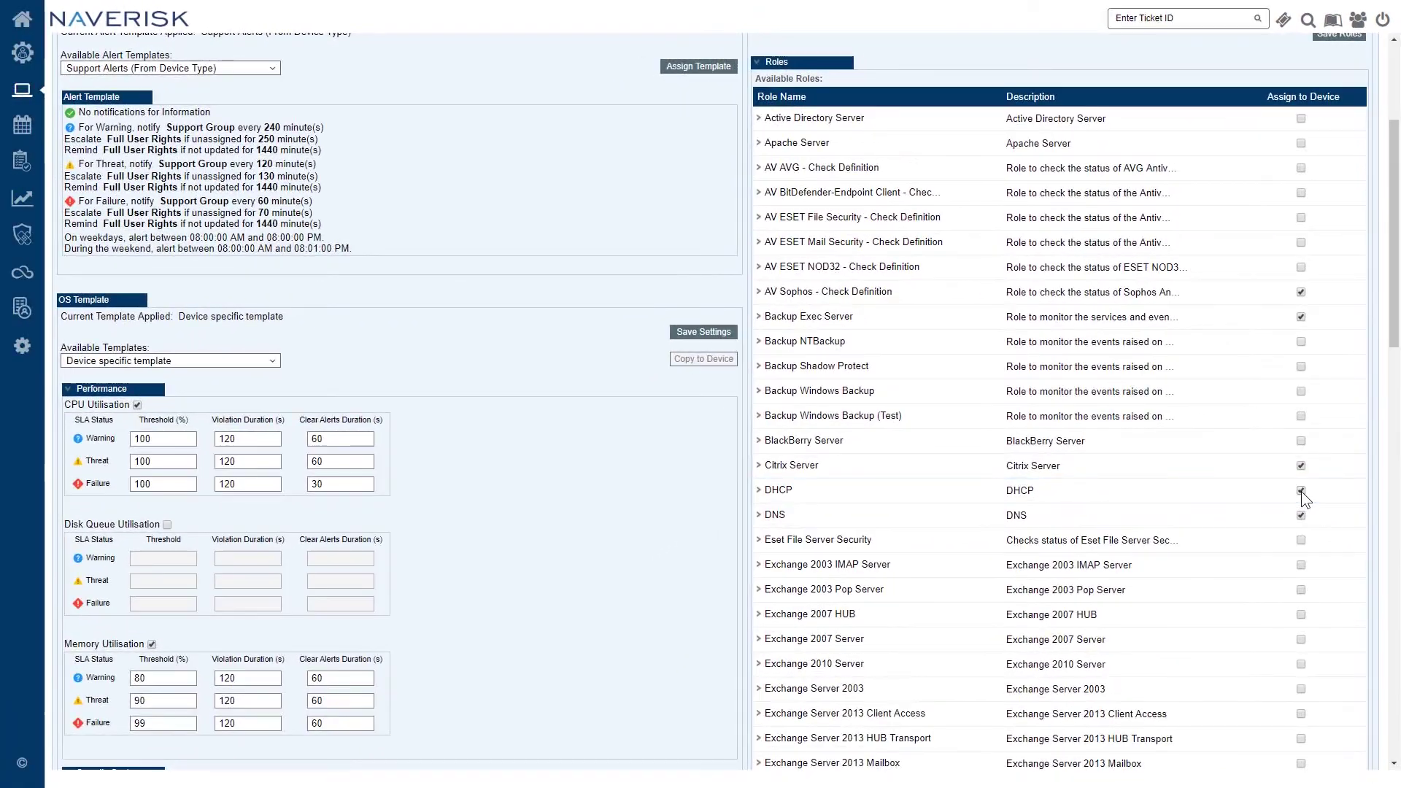
{"action": "scroll", "coordinate": [1302, 491], "scroll_direction": "up", "scroll_amount": 3}
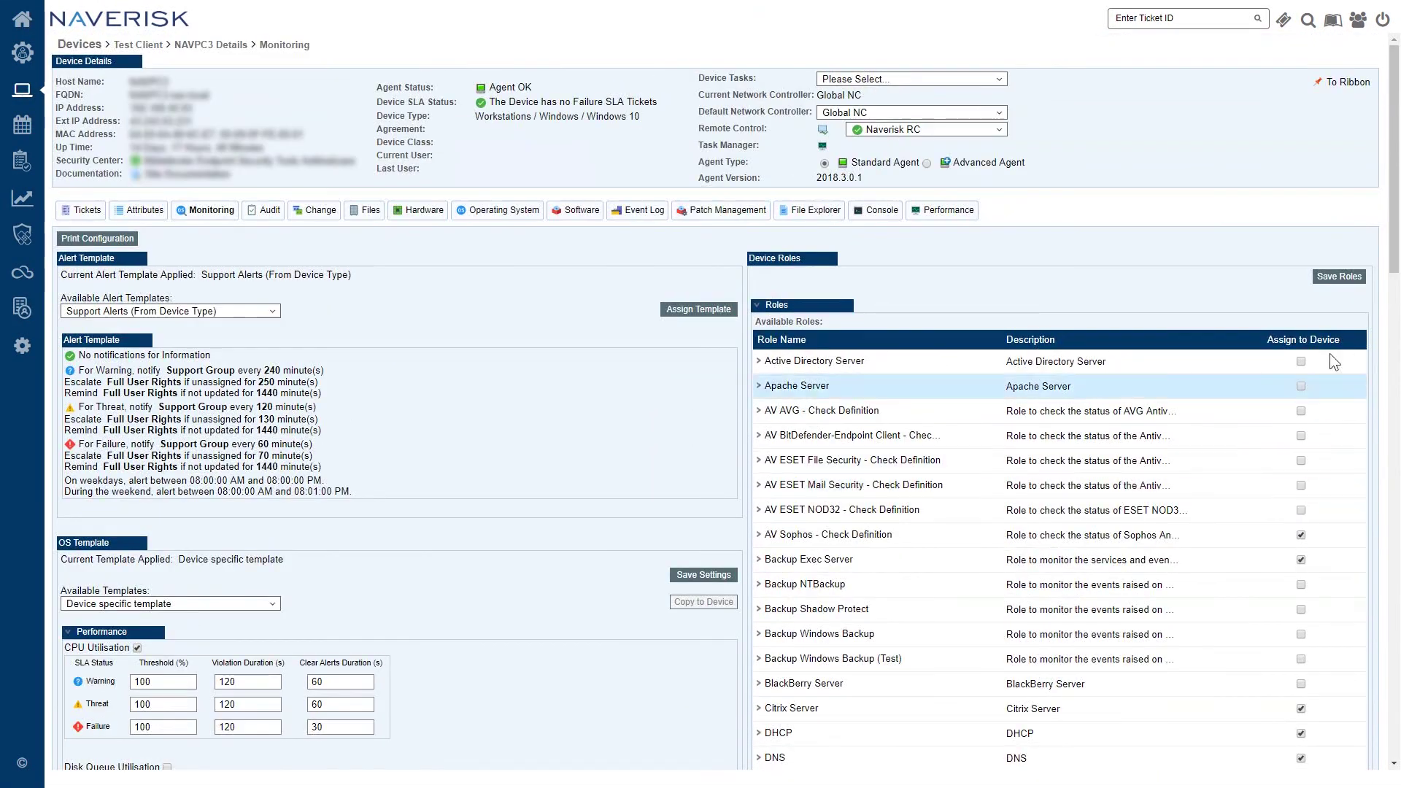
{"action": "left_click", "coordinate": [1338, 277]}
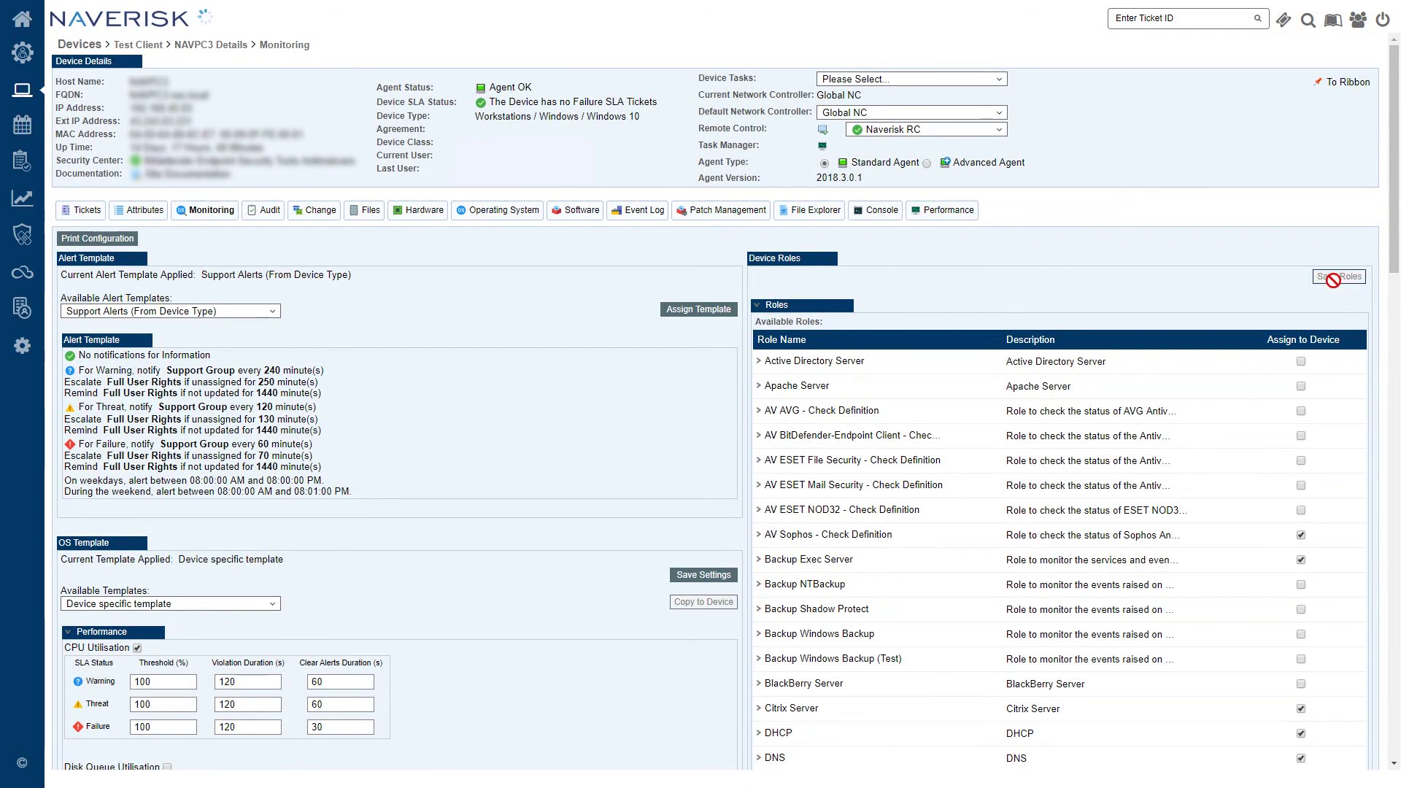